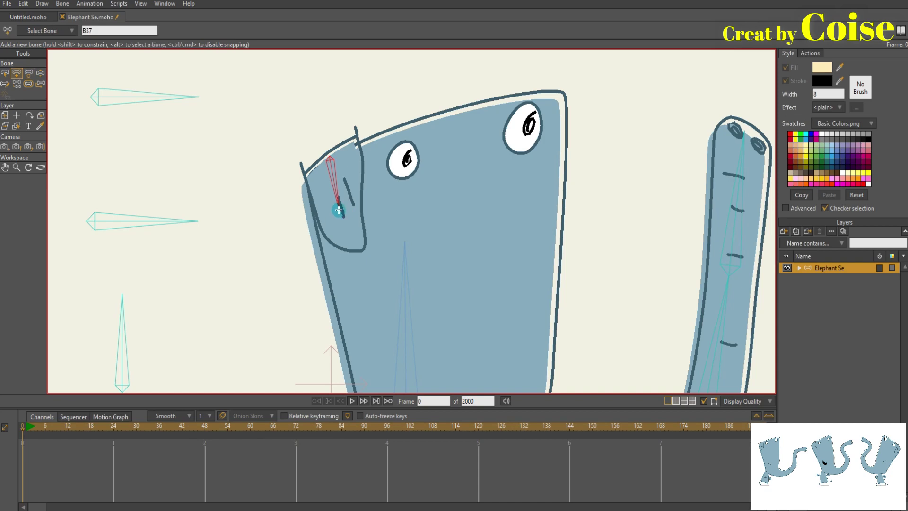
Step: Add a second bone along the lower half of the elephant's ear, extending from the upper ear bone
left_click_drag(339, 208, 352, 240)
key("a")
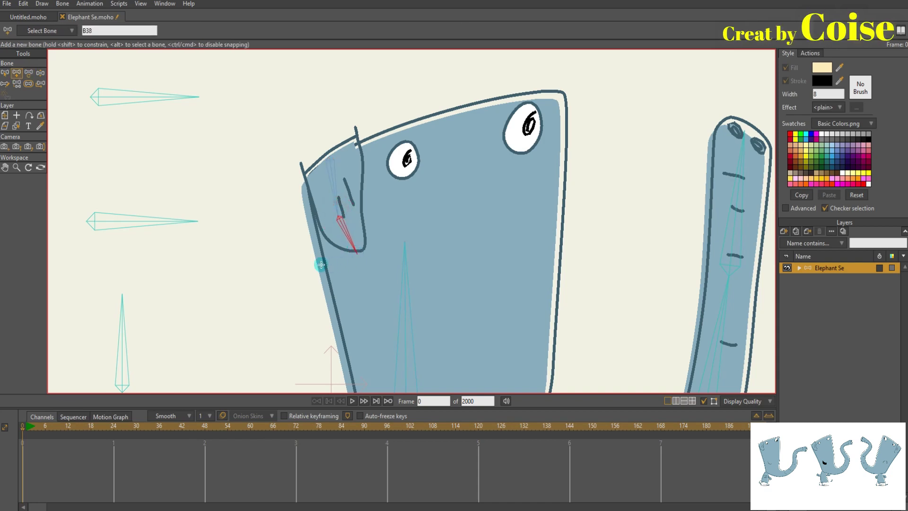
key("s")
left_click_drag(264, 259, 237, 263)
Step: Select the ear layer and bind its upper points, including the inner crease marks, to the upper ear bone
key("j")
left_click(315, 192)
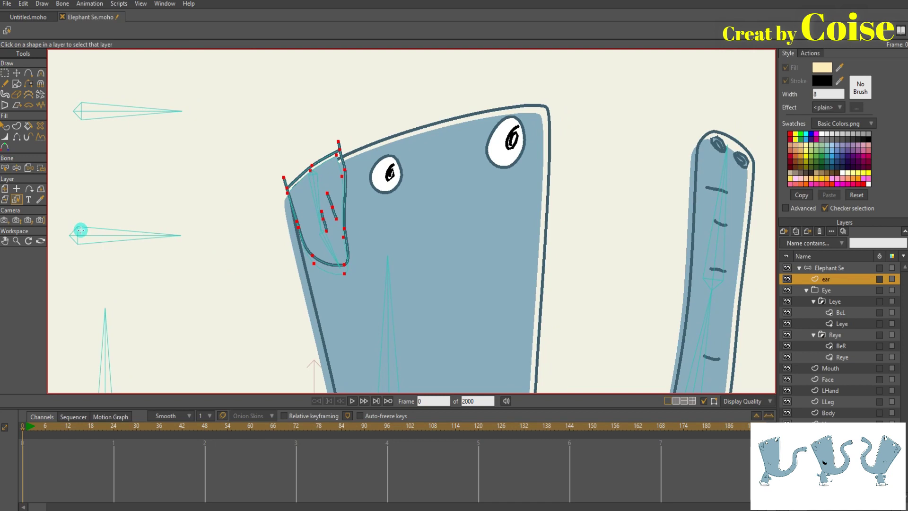
key("i")
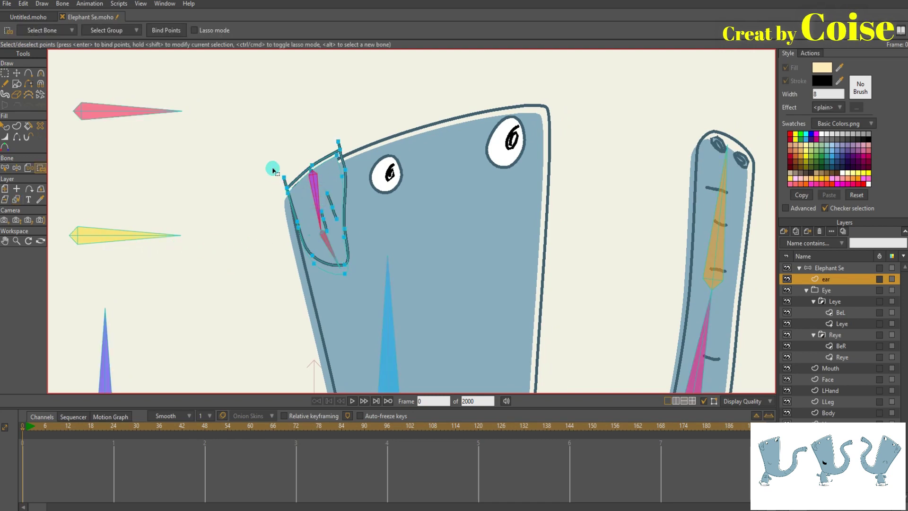
left_click_drag(261, 138, 346, 216)
left_click_drag(285, 212, 309, 236)
left_click_drag(314, 207, 329, 233)
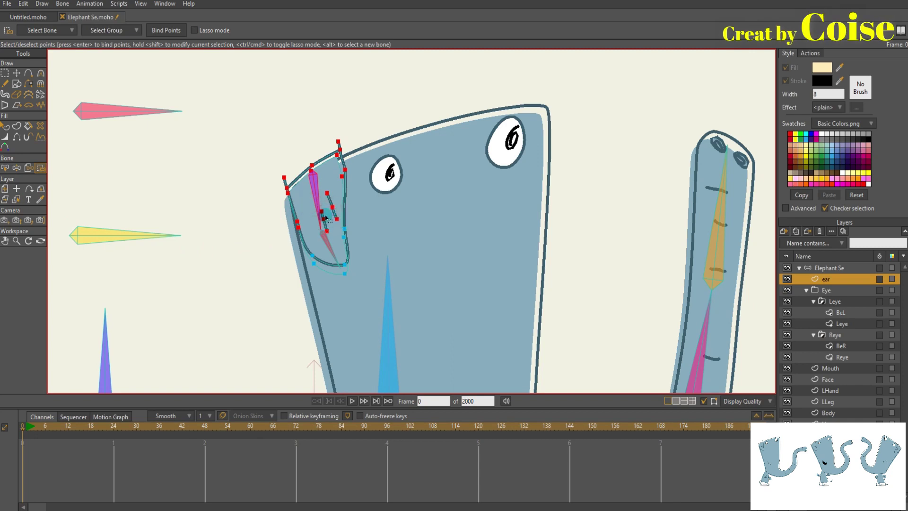
Step: Bind the ear's bottom points to the lower ear bone and return to the Elephant Se bone layer
left_click(329, 250, "alt")
left_click_drag(306, 246, 350, 280)
left_click_drag(342, 226, 354, 251)
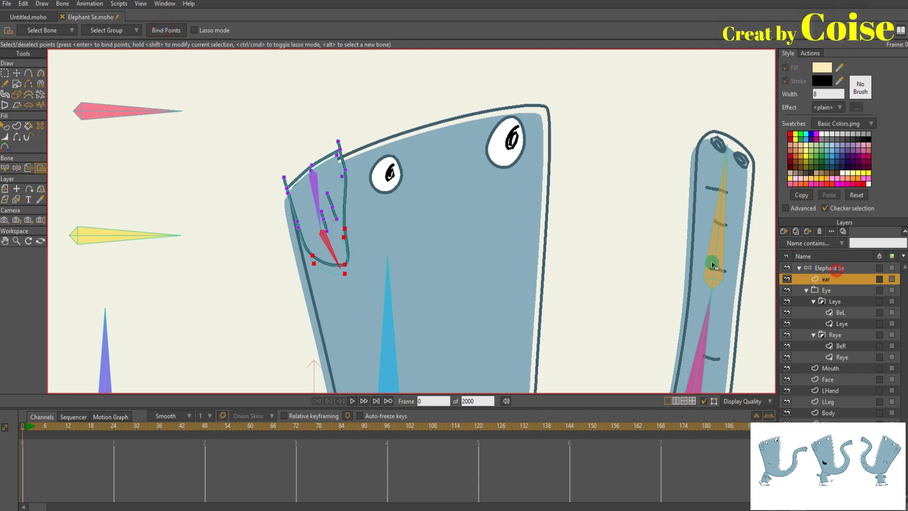
left_click(825, 267)
left_click_drag(288, 213, 312, 237)
key("z")
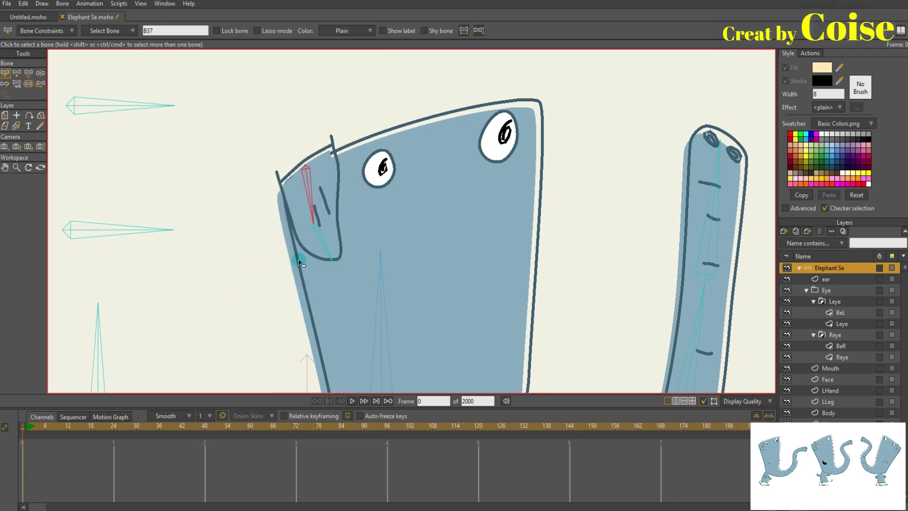
Step: Bind the points along the ear's upper attachment edge to the large head bone
right_click(330, 173, "alt")
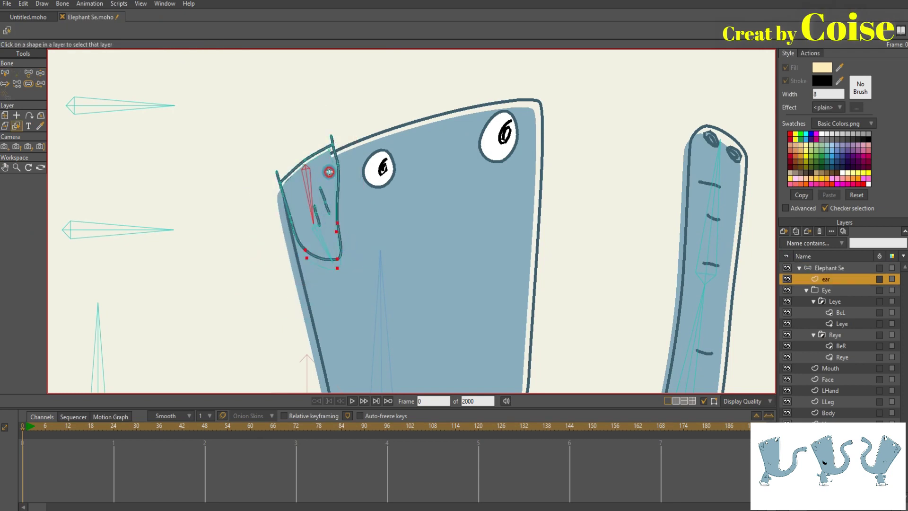
key("i")
left_click(381, 307, "alt")
left_click_drag(254, 123, 338, 148)
left_click_drag(350, 145, 357, 163)
left_click_drag(295, 211, 261, 163)
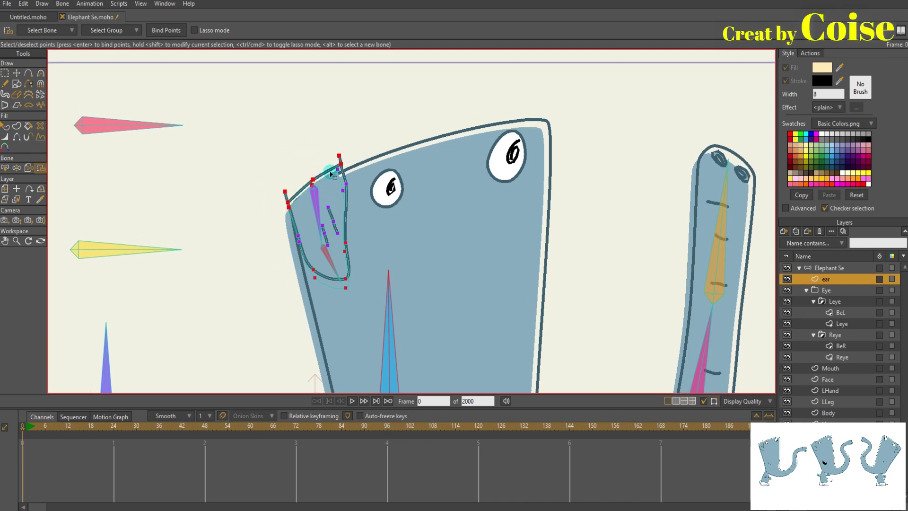
Step: Return to the Elephant Se bone layer and examine the ear bones' influence areas with the Bone Strength tool
left_click(833, 268)
left_click_drag(334, 255, 247, 419)
key("b")
left_click_drag(245, 327, 239, 305)
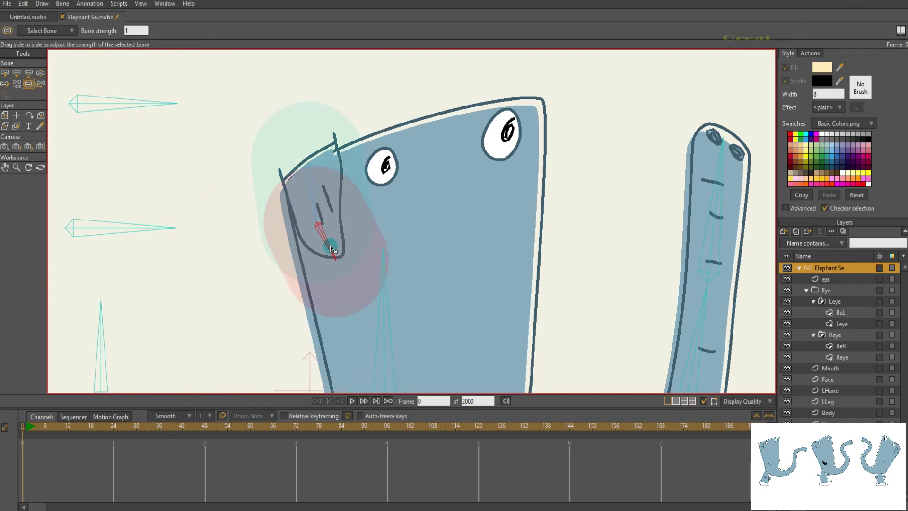
left_click(252, 271)
Step: Swing the ear bones with Manipulate Bones to test how the ear bends and follows the head
key("z")
left_click_drag(329, 237, 283, 393)
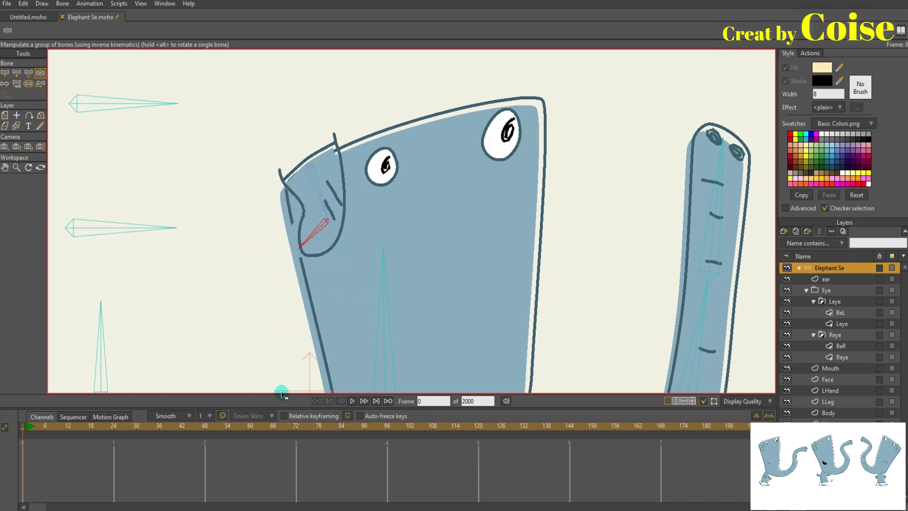
left_click_drag(330, 223, 247, 343)
scroll(251, 326, "down", 3)
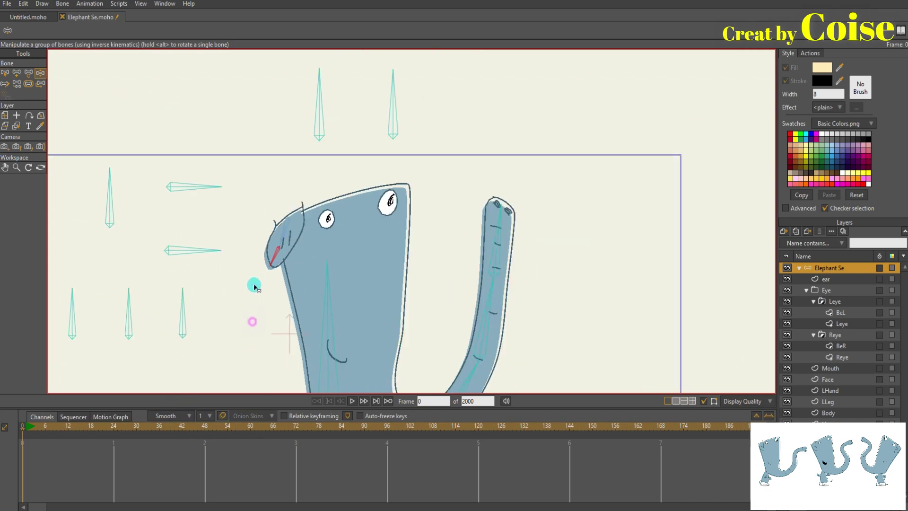
left_click_drag(251, 288, 258, 258)
key("b")
key("z")
left_click_drag(281, 231, 290, 209)
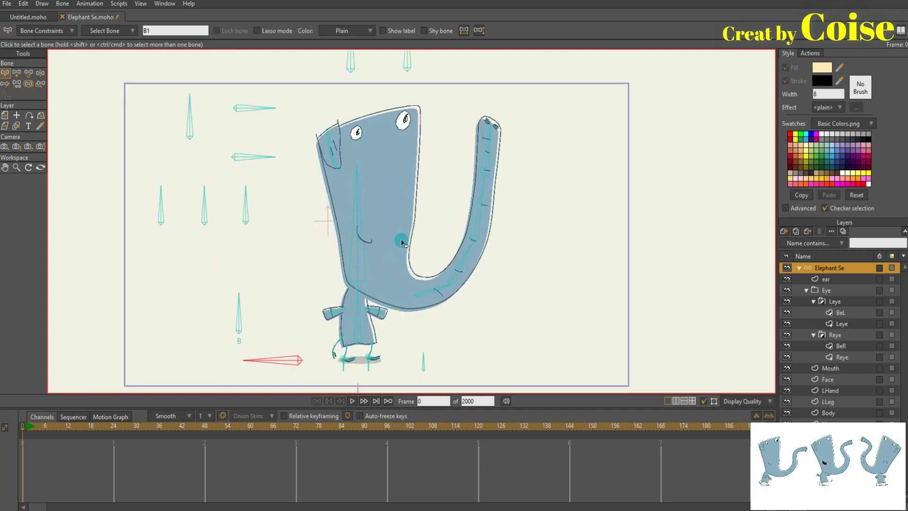
Step: Create a new action named Walk for the Elephant Se layer
left_click(810, 53)
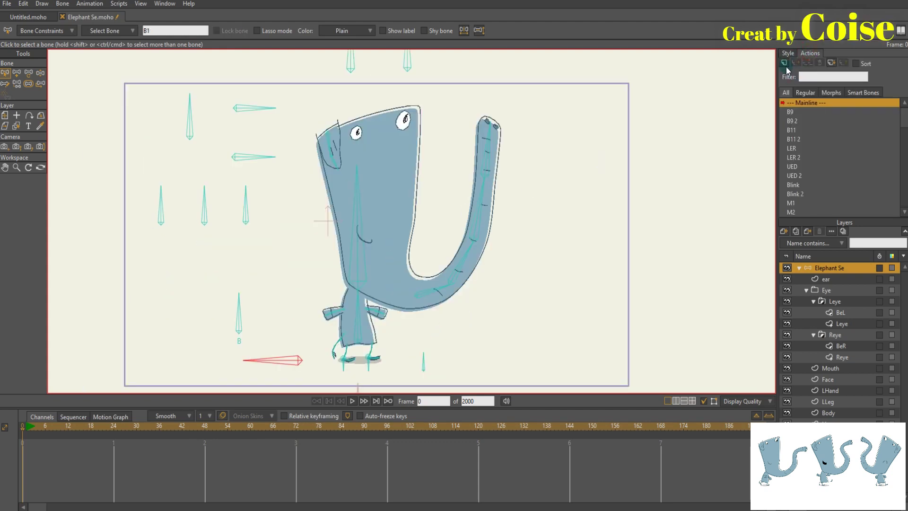
left_click(784, 62)
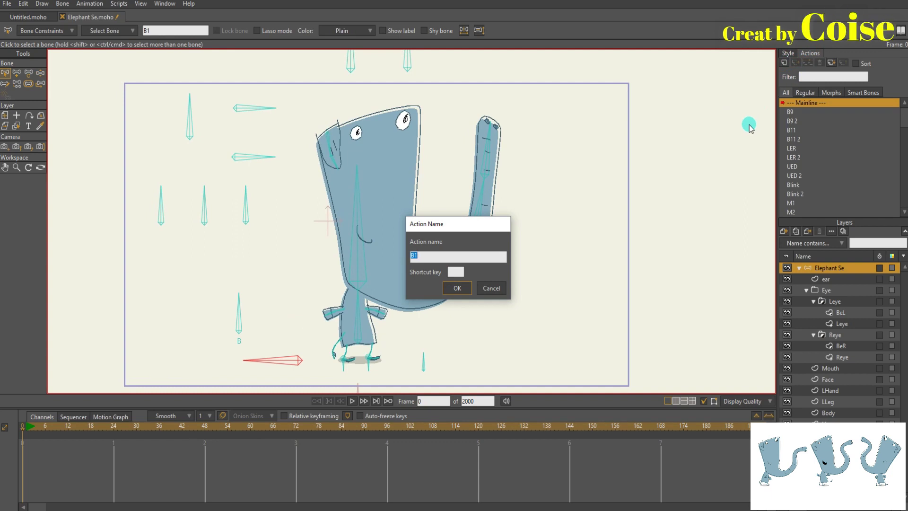
type("Walk")
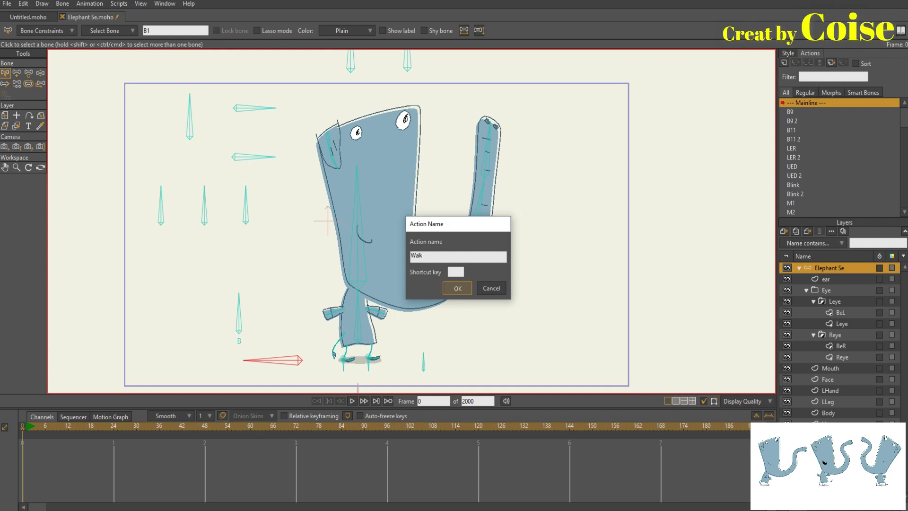
left_click(457, 288)
left_click_drag(421, 253, 421, 249)
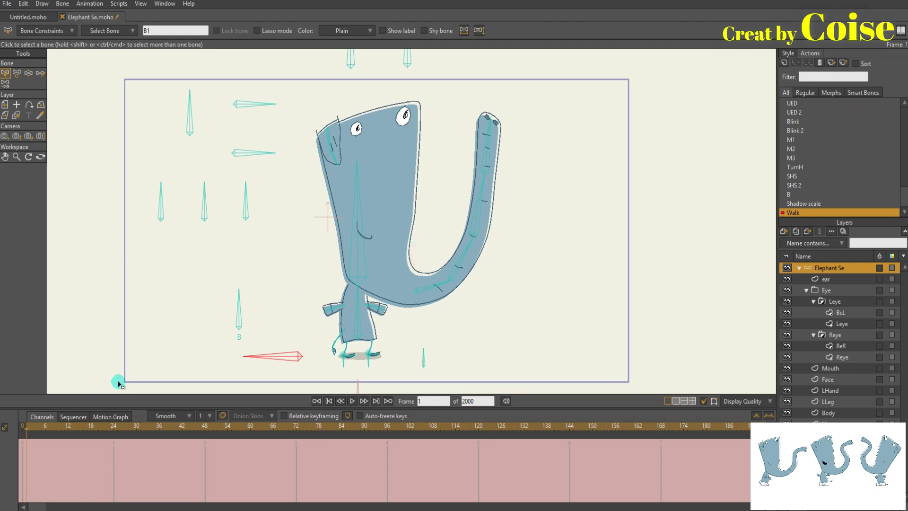
Step: At frame 1 of the Walk action, move the rear foot backward and lift its heel with Manipulate Bones
scroll(257, 312, "up", 5)
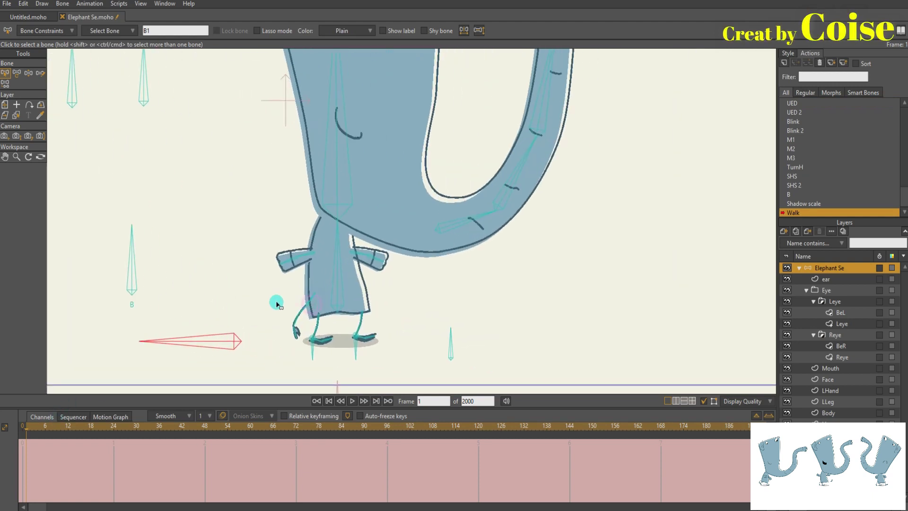
key("z")
left_click_drag(212, 334, 212, 340)
scroll(339, 318, "up", 3)
left_click_drag(327, 345, 337, 319)
mouse_move(287, 337)
left_mouse_down()
mouse_move(267, 333)
mouse_move(268, 314)
mouse_move(288, 320)
mouse_move(270, 317)
mouse_move(273, 327)
left_mouse_up()
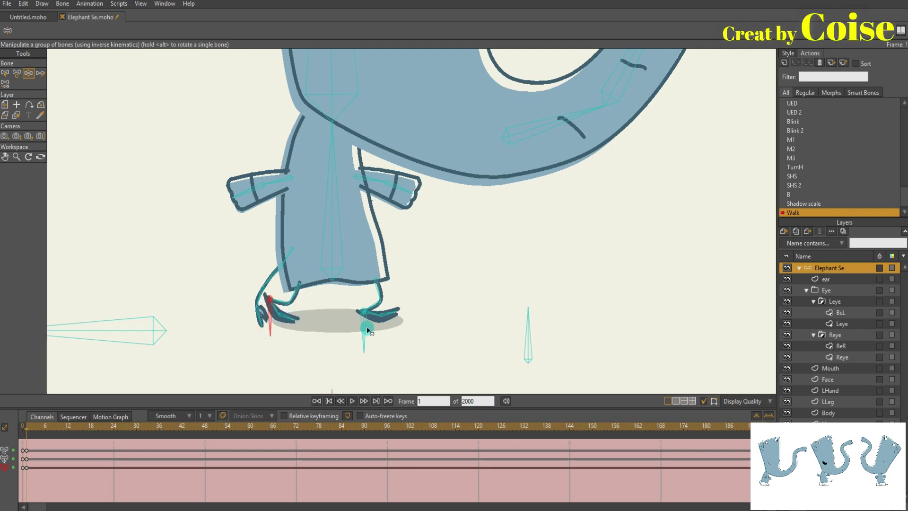
Step: At frame 1, stretch the front leg forward so the foot lands ahead of the body with its toes raised
left_click_drag(362, 324, 412, 311)
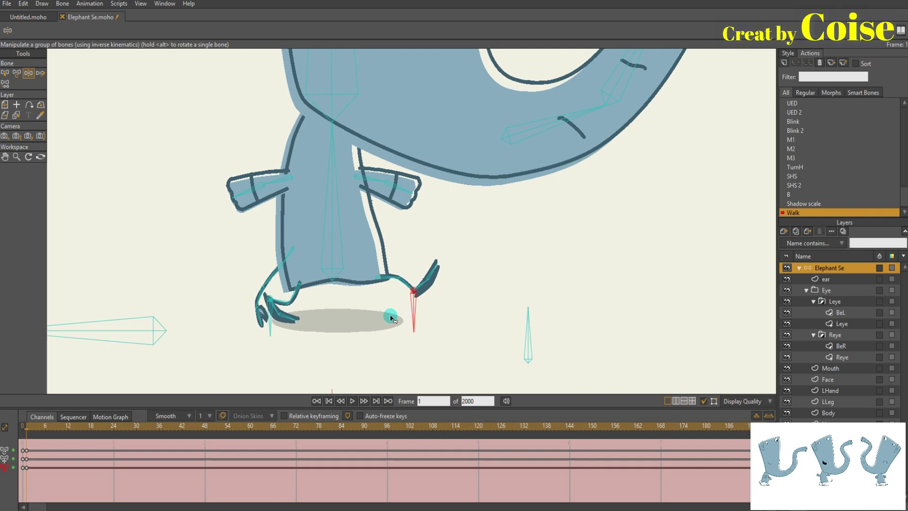
scroll(392, 318, "down", 3)
left_click_drag(270, 310, 310, 306)
scroll(310, 310, "down", 1)
scroll(303, 313, "up", 1)
scroll(303, 314, "up", 3)
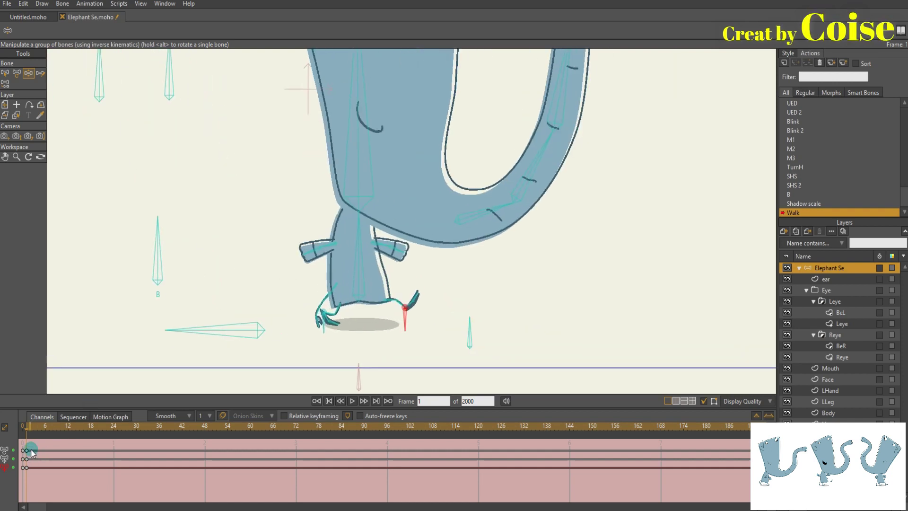
Step: Key the whole bone pose at frame 1 and consolidate the layer channels into one timeline row
left_click(62, 3)
left_click(125, 168)
right_click(13, 448)
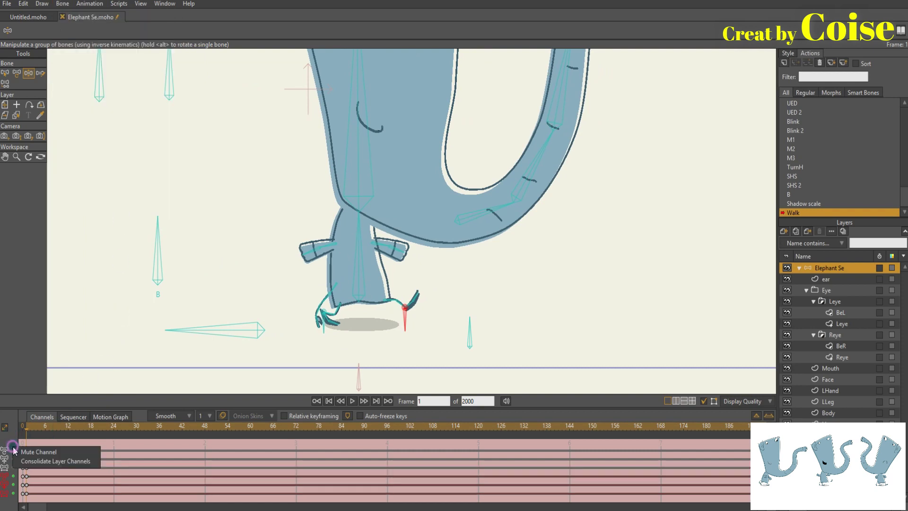
left_click(21, 461)
left_click_drag(37, 457, 31, 451)
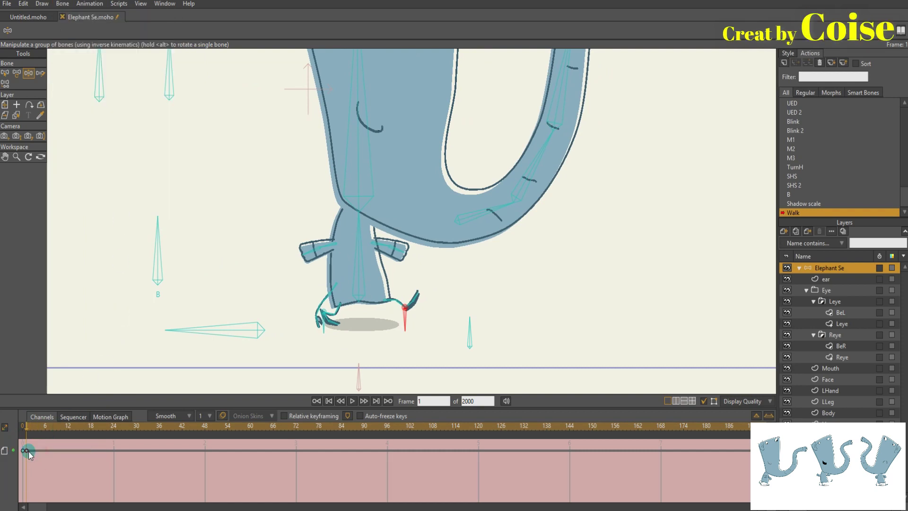
Step: Copy the frame 1 keyframe, paste it at frame 23 and move the copy to frame 25
right_click(27, 450)
left_click(67, 343)
left_click(112, 427)
right_click(109, 450)
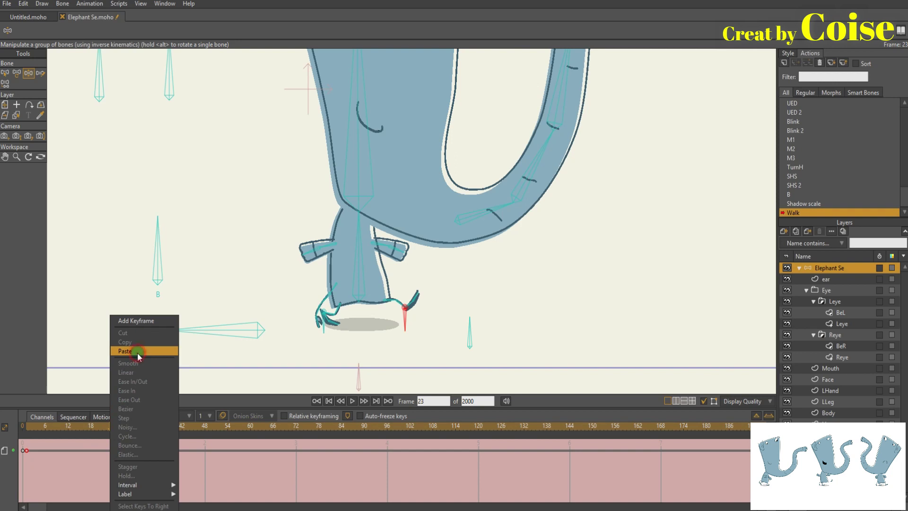
left_click(137, 353)
left_click(110, 450)
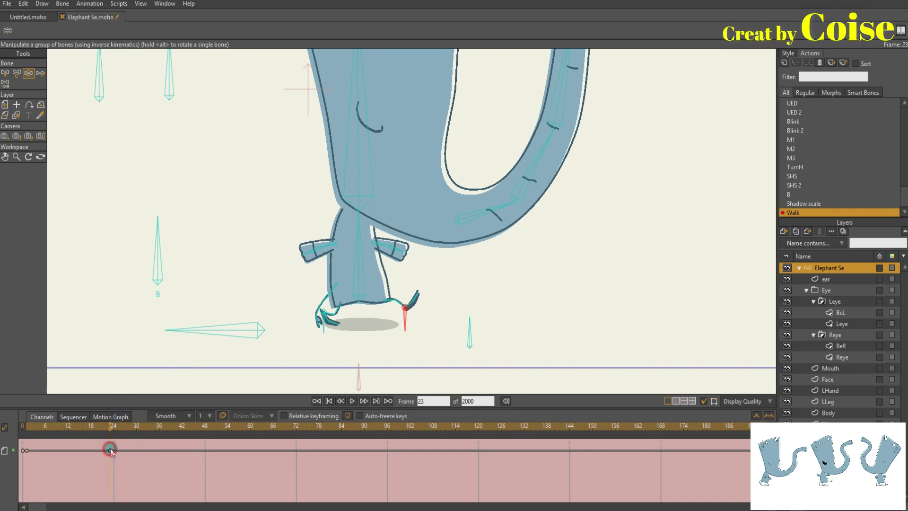
Step: Turn on onion skins with a marker at frame 1 and set the current frame to 13
left_click(72, 436)
left_click(64, 451)
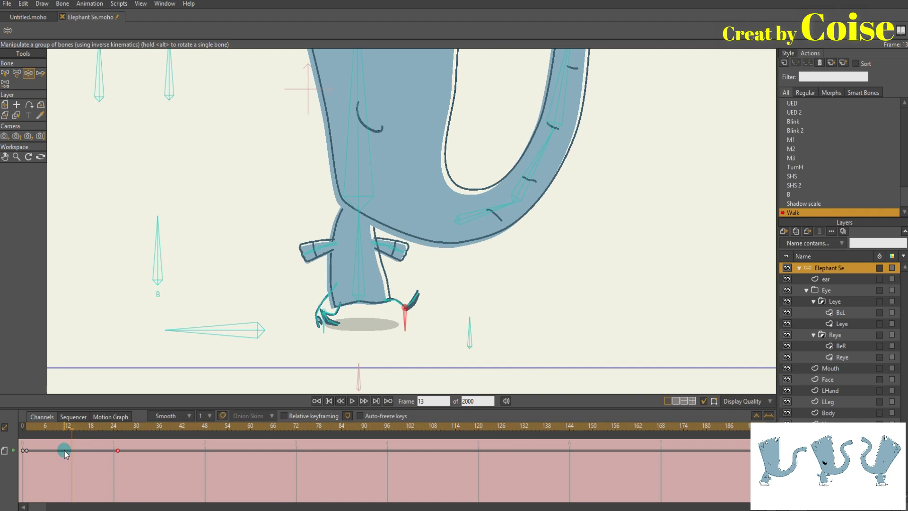
left_click(70, 428)
left_click(222, 415)
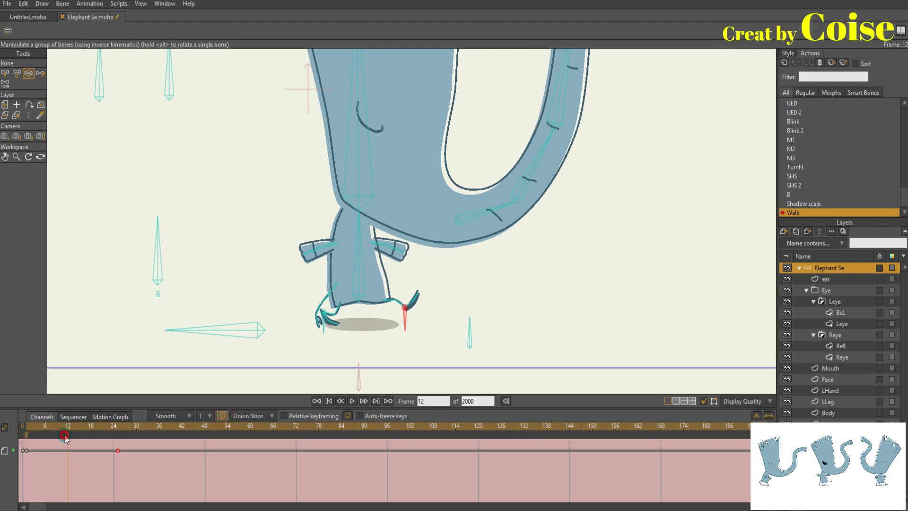
left_click(118, 427)
left_click(72, 427)
left_click(25, 439)
Step: At frame 13, bring the rear foot forward under the body with raised toes and the front foot back beside it, toes down
scroll(237, 327, "up", 3)
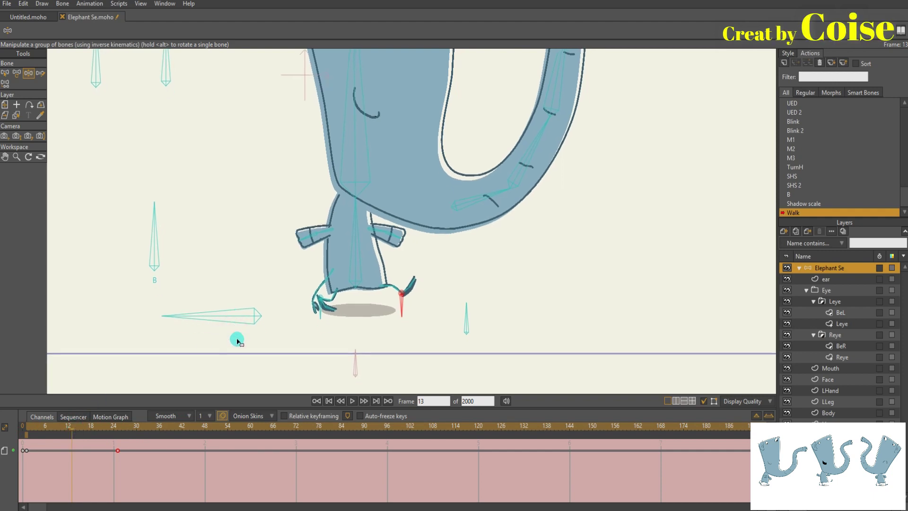
left_click_drag(263, 328, 255, 332)
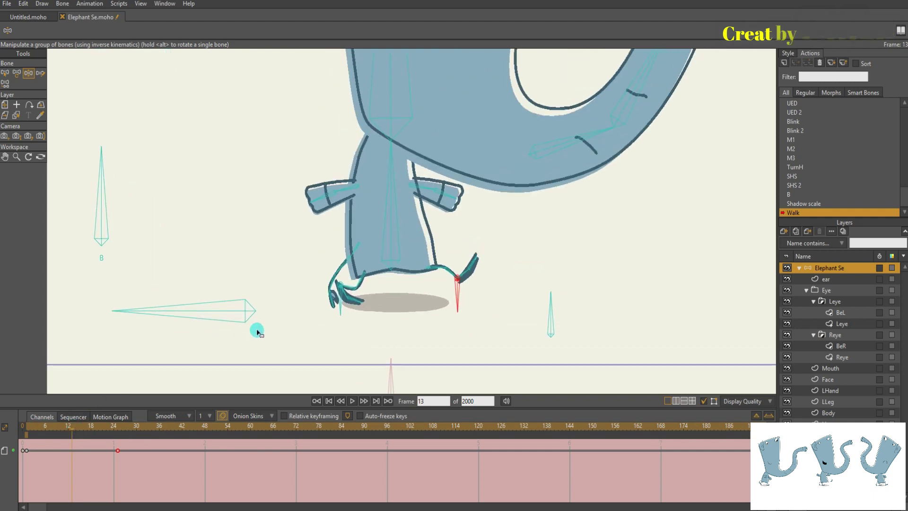
scroll(228, 337, "up", 5)
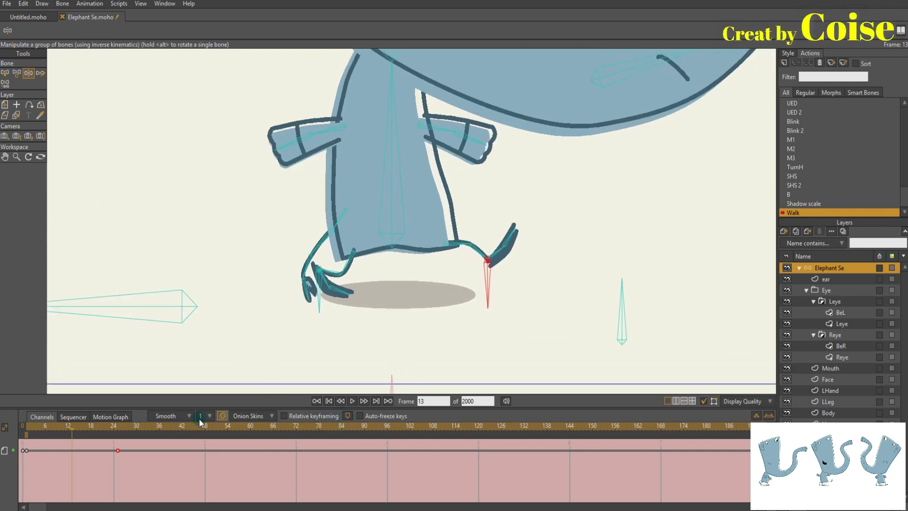
left_click_drag(319, 309, 419, 214)
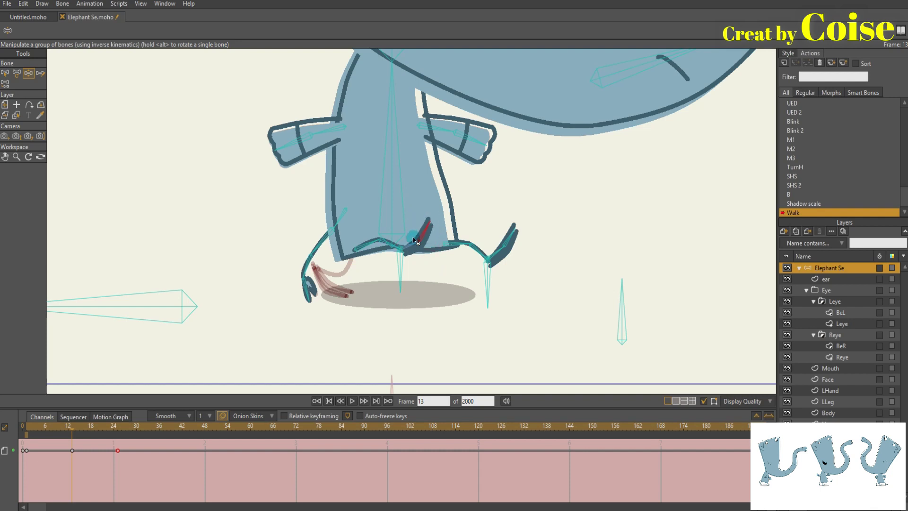
left_click_drag(402, 271, 413, 302)
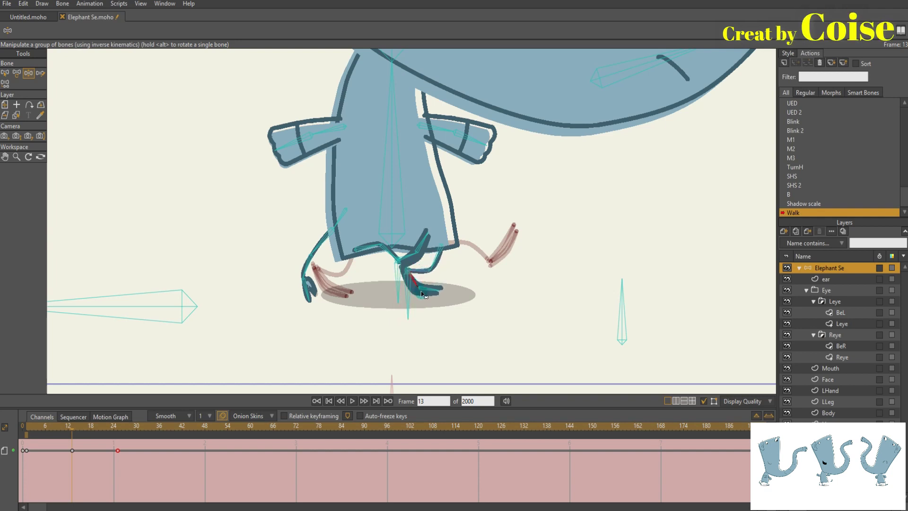
left_click_drag(408, 305, 408, 308)
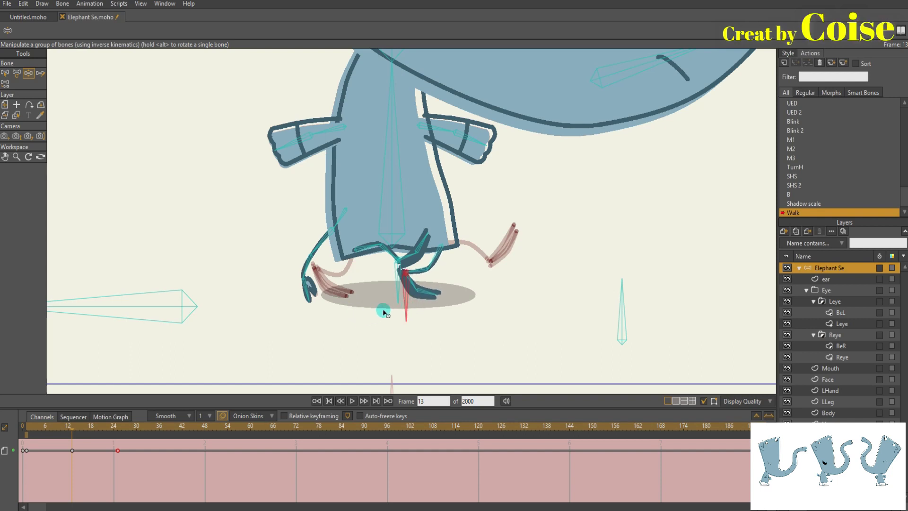
left_click_drag(363, 313, 336, 346)
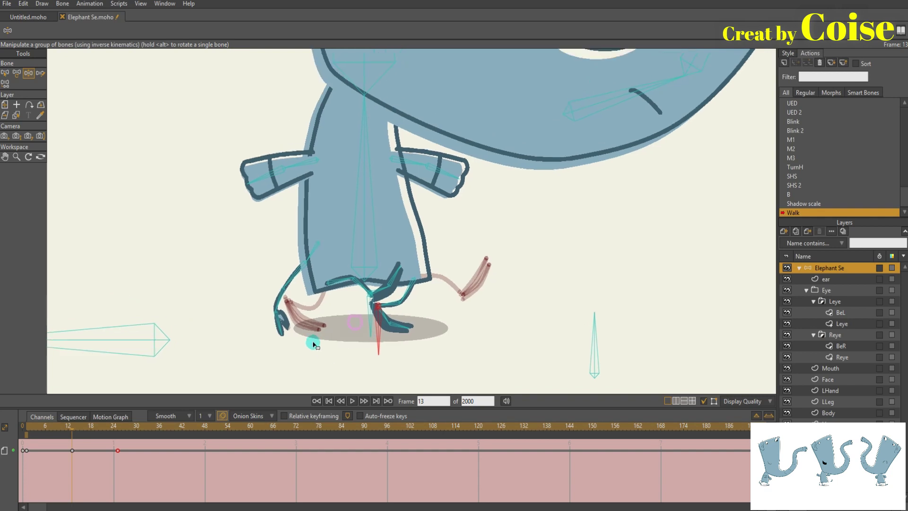
Step: Play back the Walk action to check the leg motion between the keyed poses
scroll(243, 321, "down", 1)
mouse_move(35, 429)
left_mouse_down()
mouse_move(101, 434)
mouse_move(41, 435)
left_mouse_up()
scroll(165, 289, "down", 2)
left_click_drag(192, 288, 212, 301)
key("space")
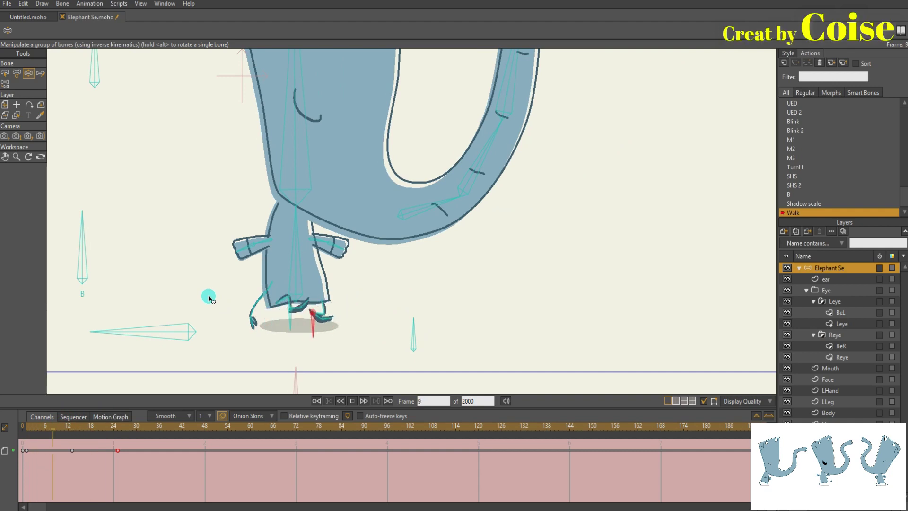
scroll(213, 308, "up", 1)
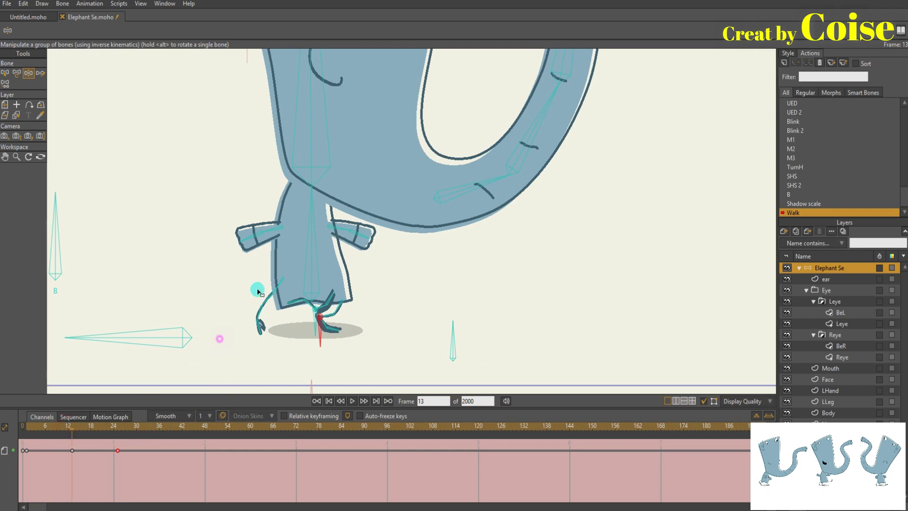
Step: At frame 13, tilt the lower body bone slightly and play back the Walk action
scroll(341, 303, "up", 2)
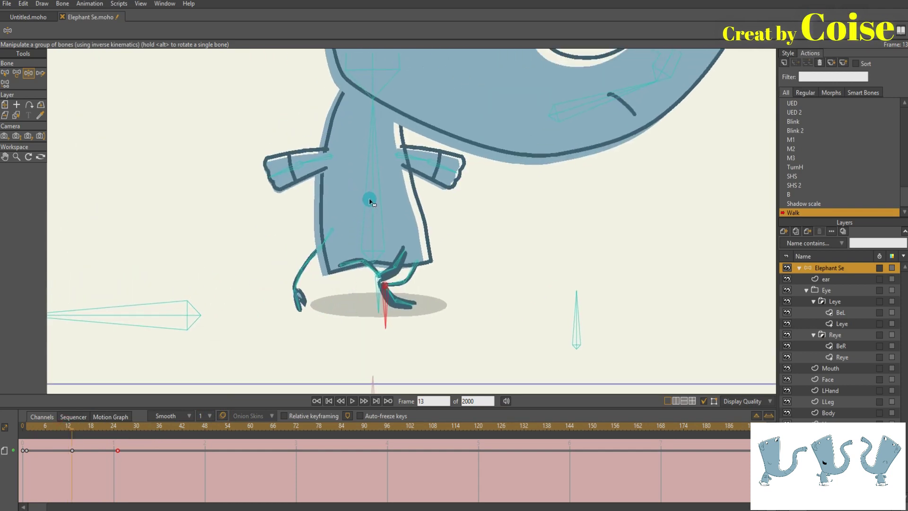
left_click_drag(373, 193, 379, 195)
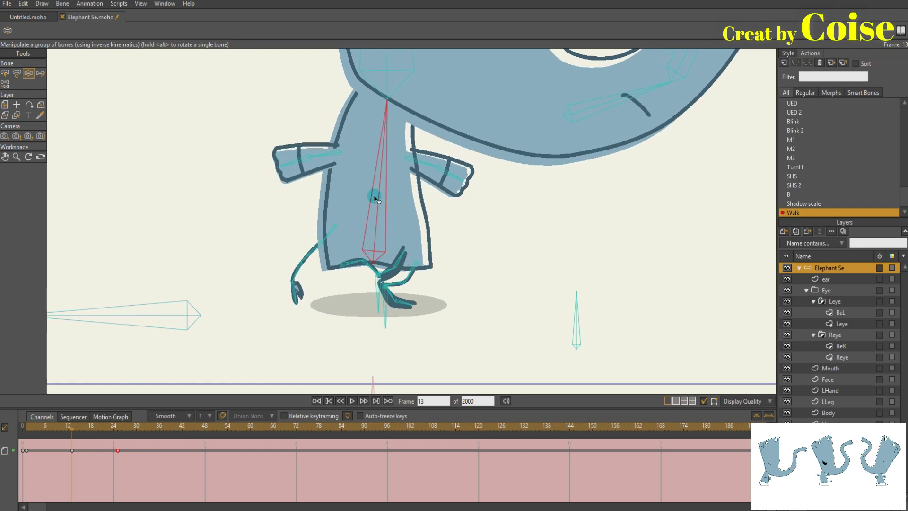
key("space")
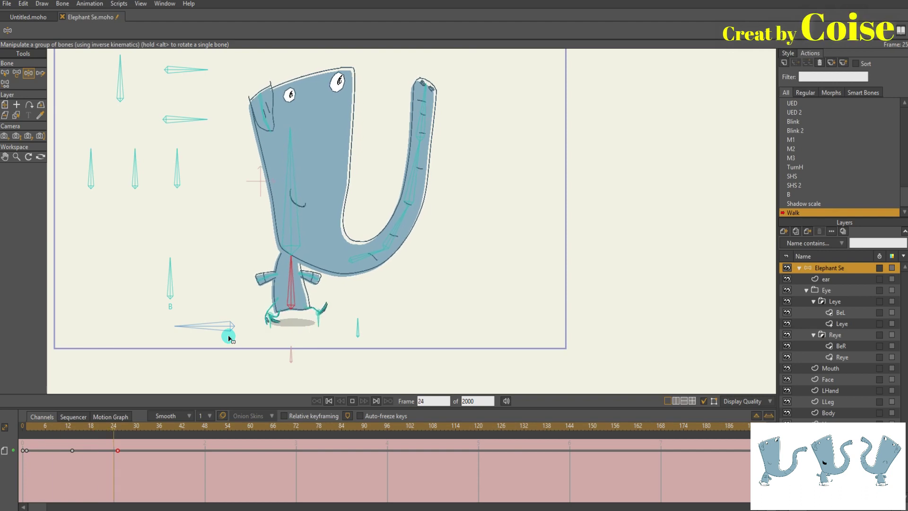
Step: Return to frame 13, compare it with the earlier frames and freeze the pose of the bones
left_click(72, 428)
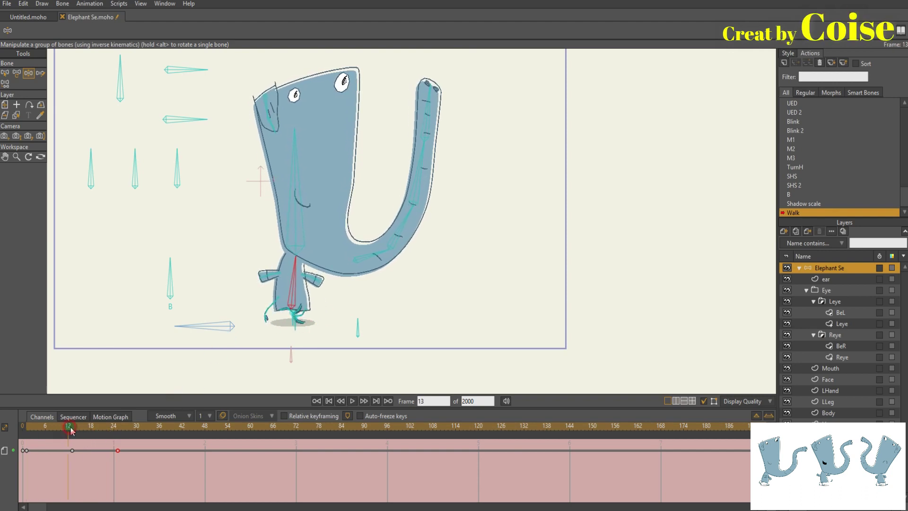
scroll(213, 355, "up", 1)
scroll(234, 343, "up", 4)
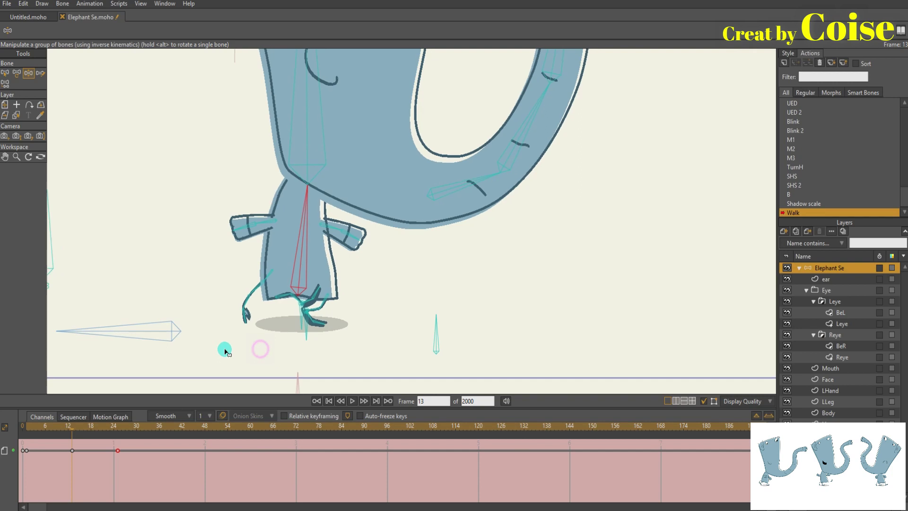
left_click_drag(237, 339, 224, 343)
scroll(221, 339, "right", 1)
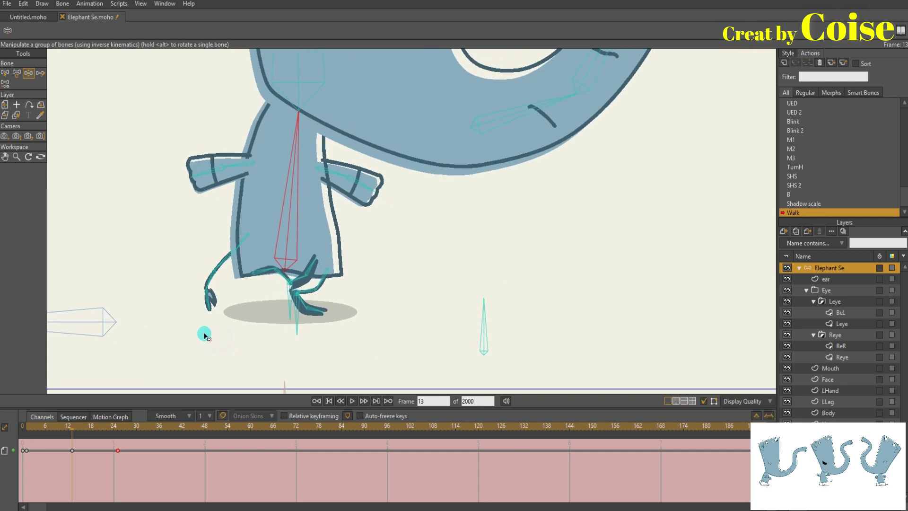
left_click_drag(61, 425, 27, 433)
left_click(71, 425)
left_click(68, 5)
left_click(111, 171)
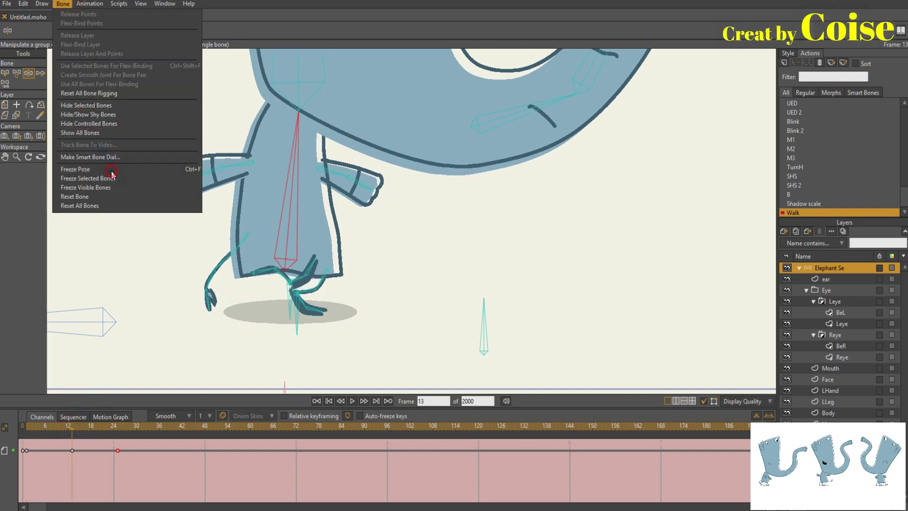
left_click(155, 334)
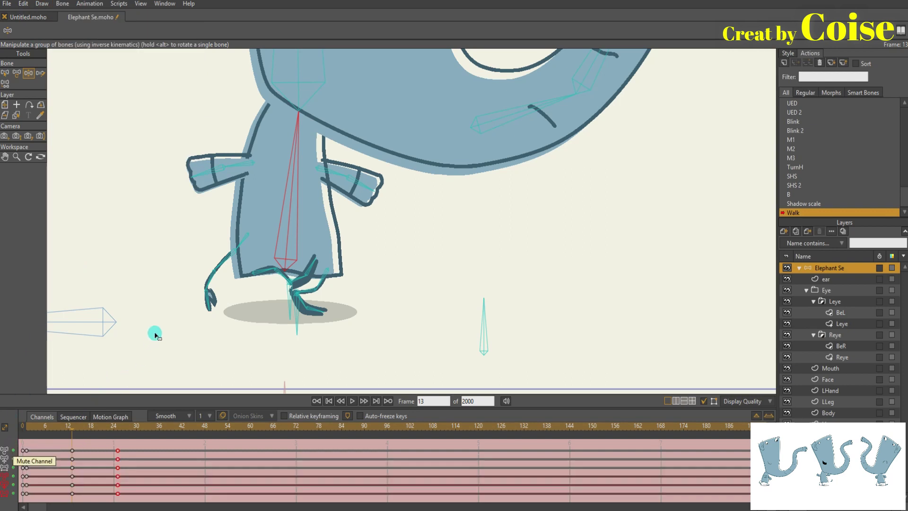
Step: Enlarge the timeline, turn on onion skins with a marker at frame 1 and set the current frame to 6
left_click_drag(139, 409, 141, 394)
left_click(172, 319)
left_click_drag(207, 309, 225, 312)
left_click_drag(229, 280, 240, 265)
scroll(248, 303, "down", 1)
scroll(244, 287, "up", 1)
left_click(45, 415)
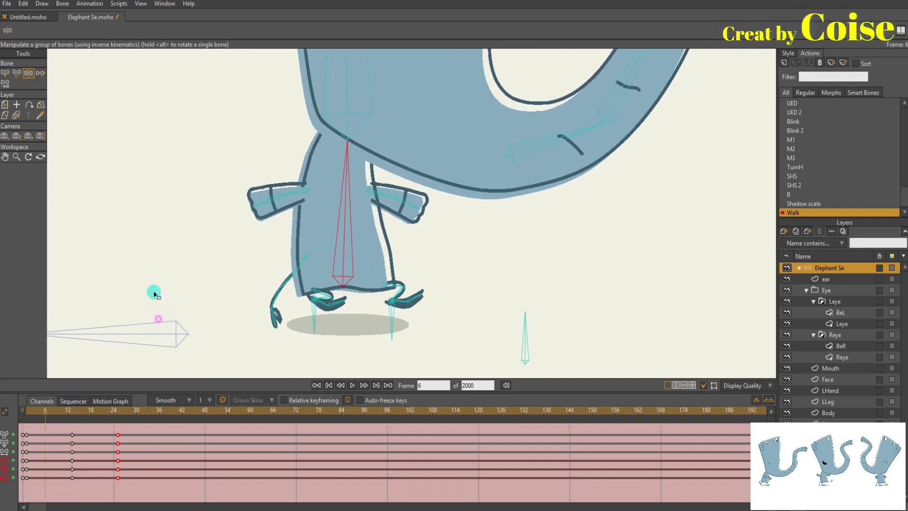
scroll(154, 293, "up", 4)
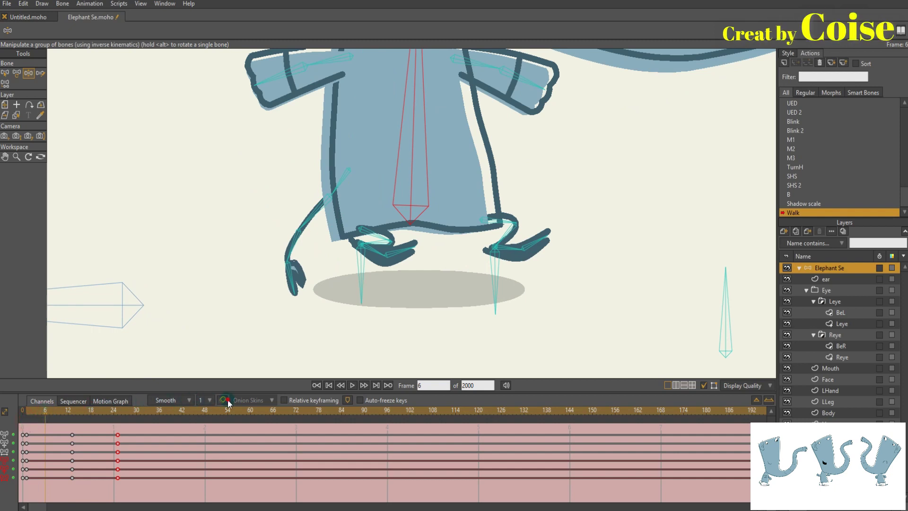
left_click(26, 419)
left_click_drag(174, 340, 134, 343)
scroll(164, 335, "up", 2)
mouse_move(36, 412)
left_mouse_down()
mouse_move(27, 410)
mouse_move(45, 414)
left_mouse_up()
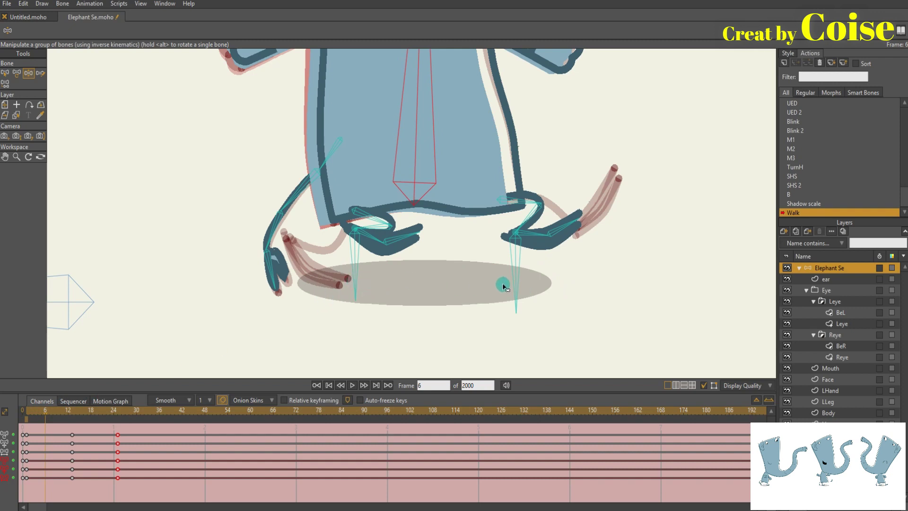
Step: At frame 6, plant the front foot flat on the ground under the body and raise the body with its horizontal control bone
left_click_drag(514, 279, 470, 301)
left_click_drag(514, 268, 458, 291)
left_click_drag(138, 306, 218, 318)
scroll(220, 294, "down", 1)
left_click_drag(114, 328, 117, 315)
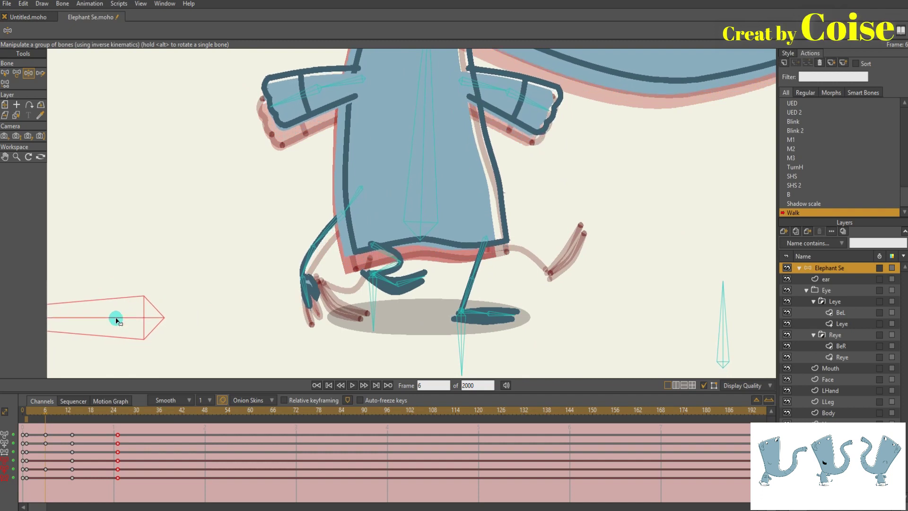
Step: At frame 6, pull the rear foot back and rotate its toes down toward the ground
mouse_move(43, 412)
left_mouse_down()
mouse_move(32, 416)
mouse_move(45, 416)
left_mouse_up()
mouse_move(43, 413)
left_mouse_down()
mouse_move(27, 413)
mouse_move(45, 411)
left_mouse_up()
left_click(260, 330)
left_click_drag(357, 305, 366, 298)
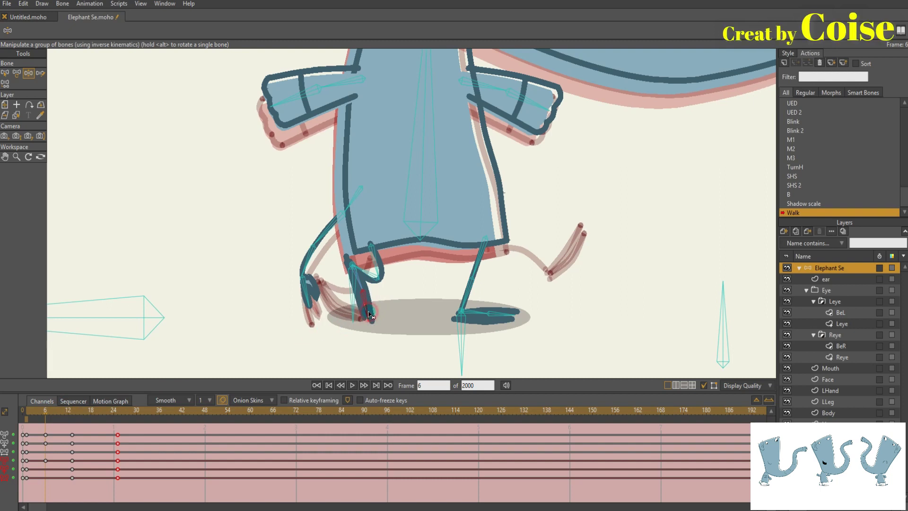
Step: Move the frame 6 keyframes to frame 7 and play back the Walk action
left_click_drag(39, 412, 97, 411)
left_click(54, 456)
left_click(45, 434)
left_click(29, 410)
key("space")
Step: Place the onion skin marker at frame 7 and set the current frame to 19
left_click(75, 419)
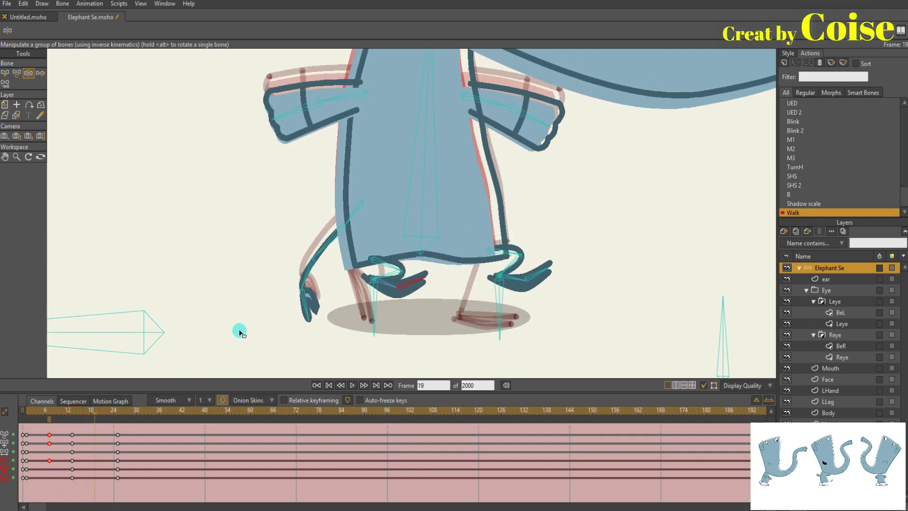
left_click_drag(228, 327, 170, 344)
left_click(115, 411)
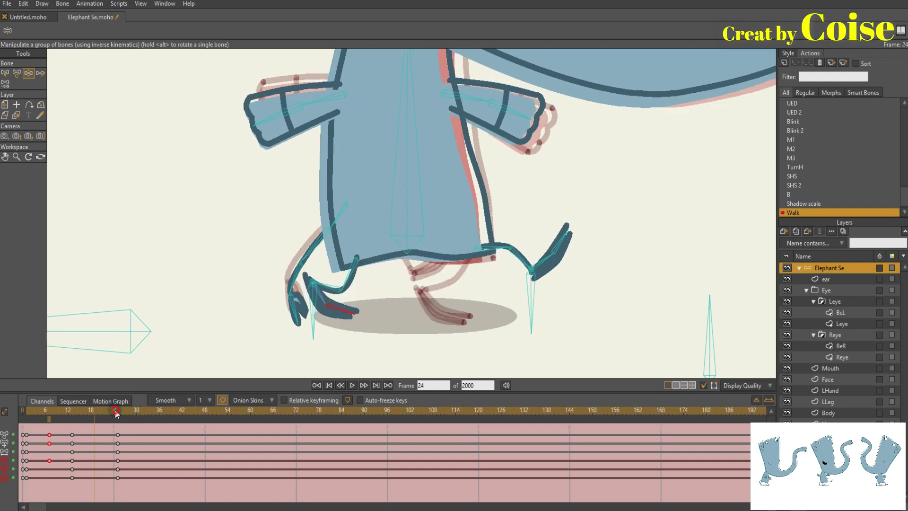
left_click_drag(117, 409, 96, 410)
scroll(240, 312, "up", 2)
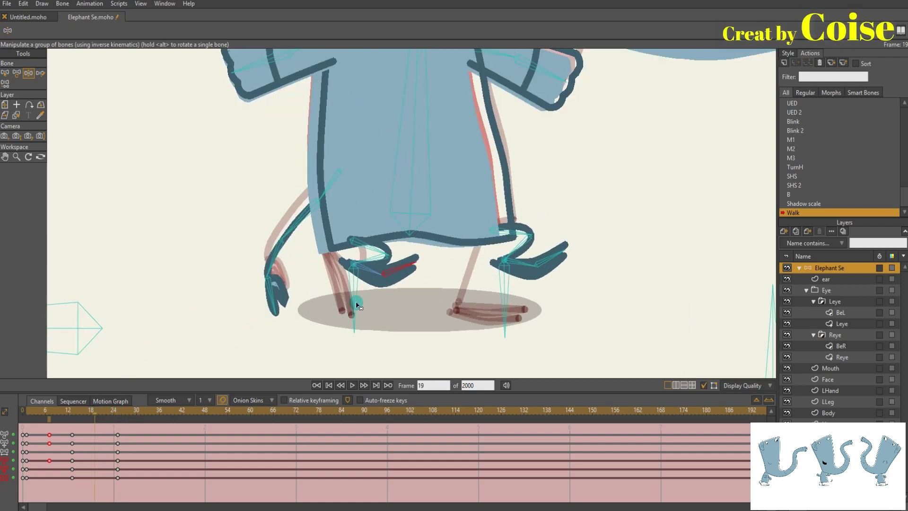
Step: At frame 19, lower the rear foot to the ground and raise the body with its control bone, comparing against frame 7
left_click_drag(354, 303, 356, 343)
left_click_drag(178, 315, 195, 321)
left_click_drag(70, 339, 76, 316)
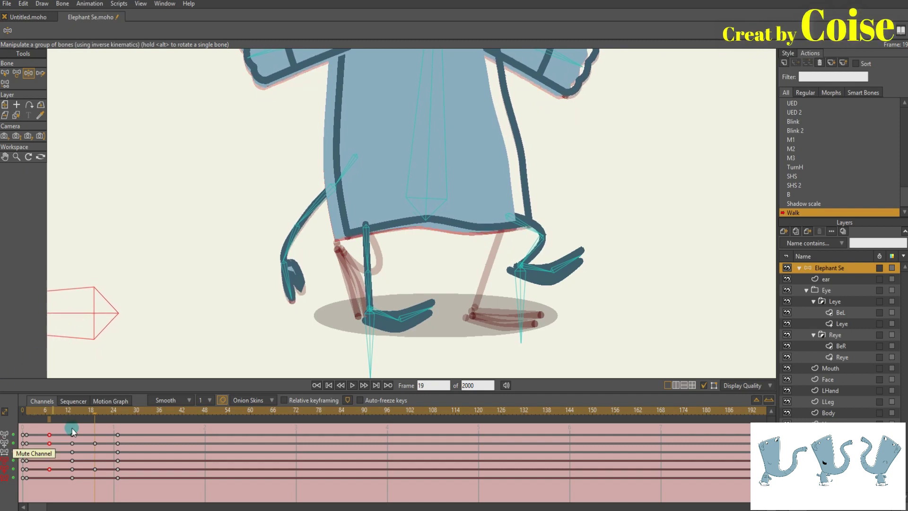
left_click(49, 410)
scroll(215, 334, "down", 2)
left_click_drag(62, 415, 96, 414)
left_click_drag(163, 311, 128, 312)
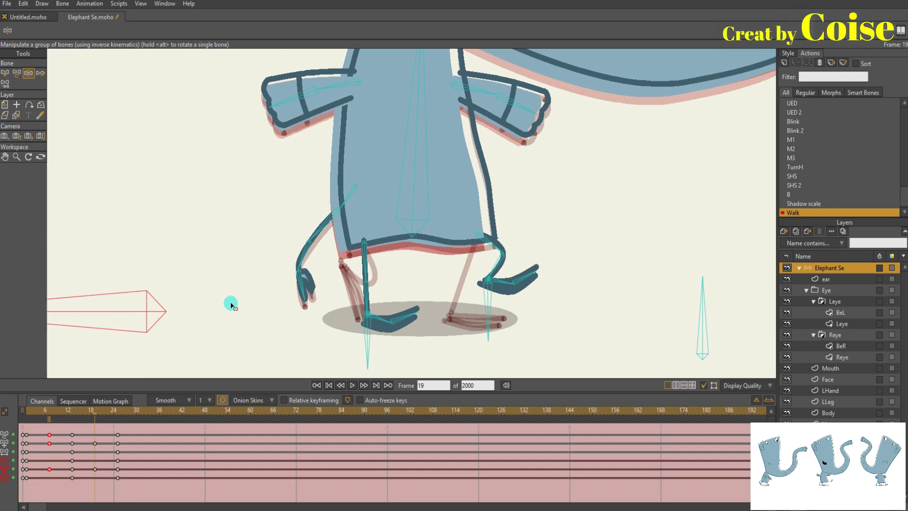
Step: At frame 19, shift the planted rear foot slightly back with flat toes and pull the lifted front foot back with toes down
scroll(230, 302, "up", 2)
left_click_drag(383, 346, 377, 341)
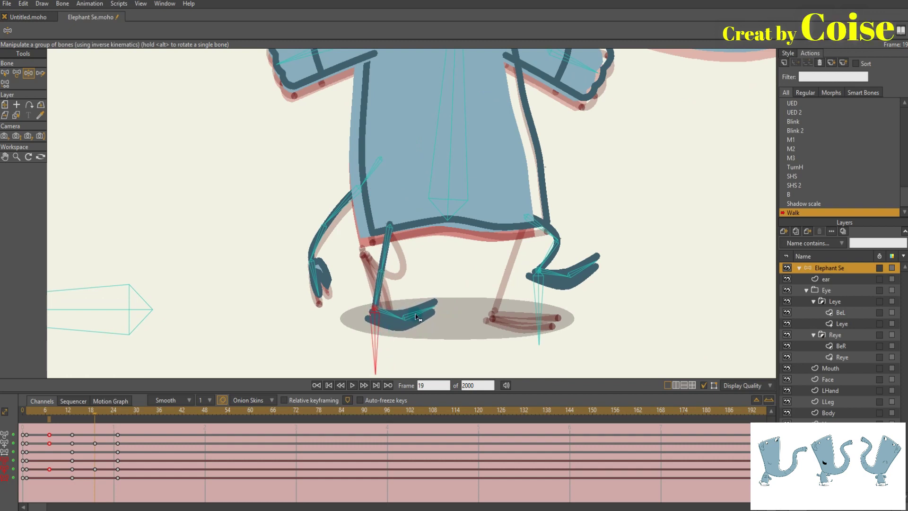
left_click_drag(376, 341, 375, 344)
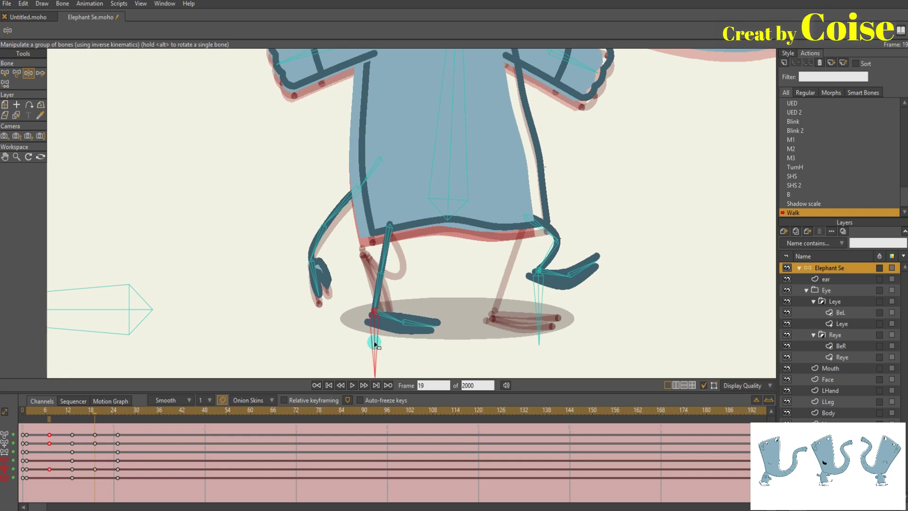
left_click_drag(536, 305, 512, 277)
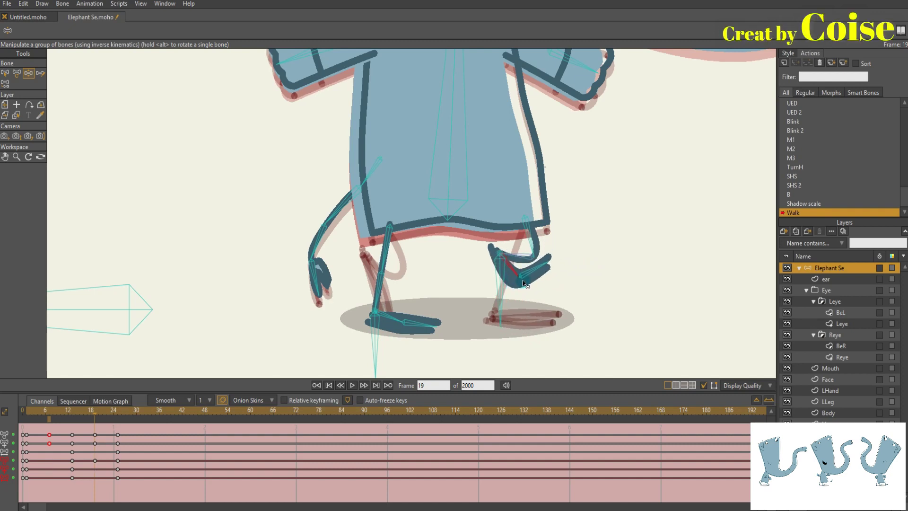
left_click_drag(500, 285, 517, 269)
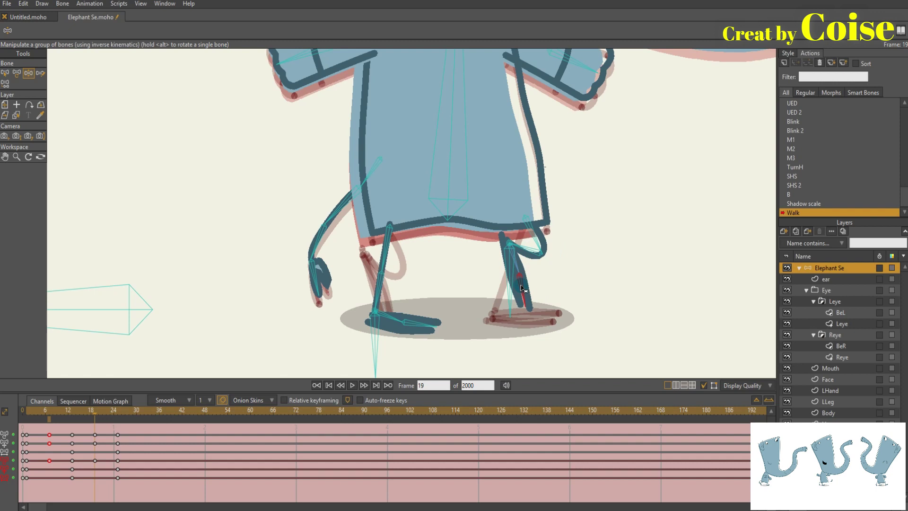
Step: Play back the Walk action with onion skins off to check the whole character's motion
scroll(473, 281, "down", 2)
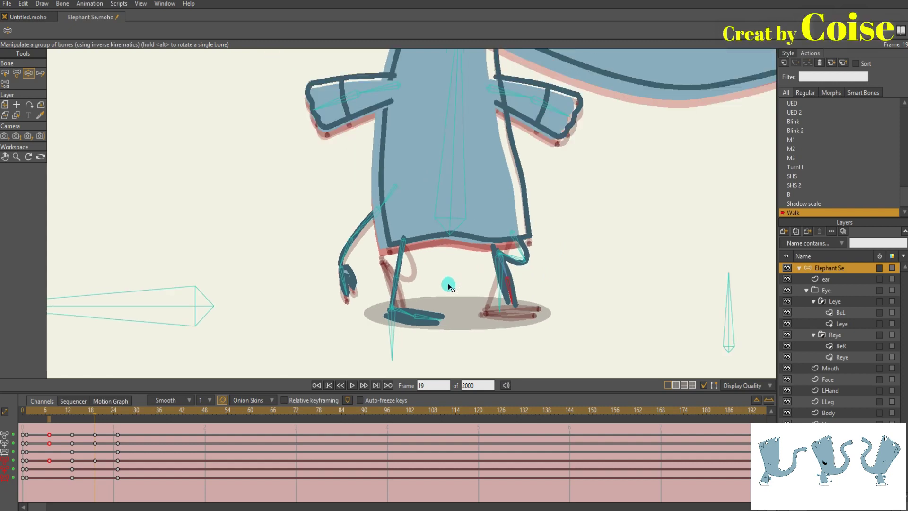
key("space")
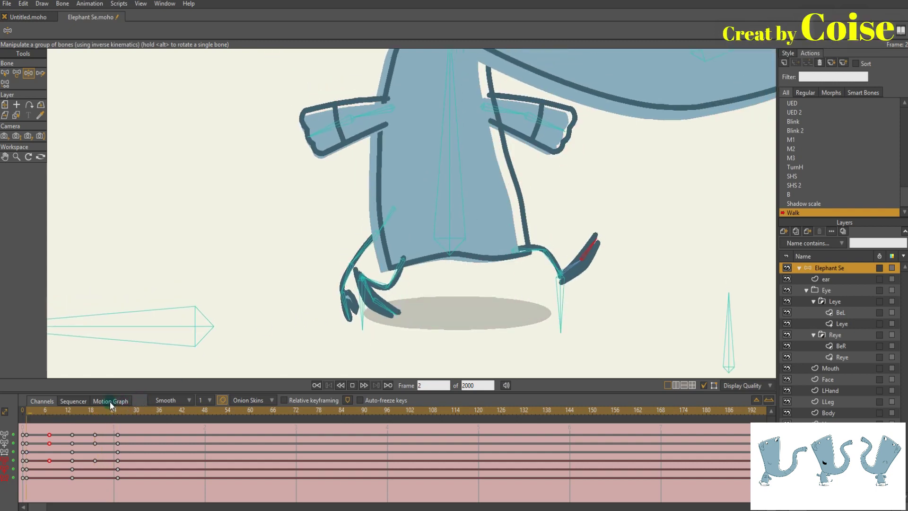
left_click(228, 400)
scroll(294, 311, "down", 8)
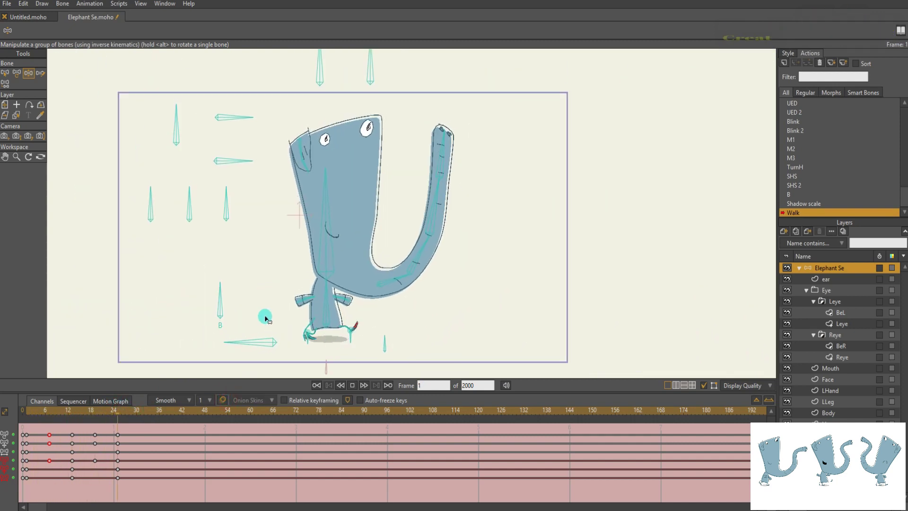
scroll(266, 317, "up", 3)
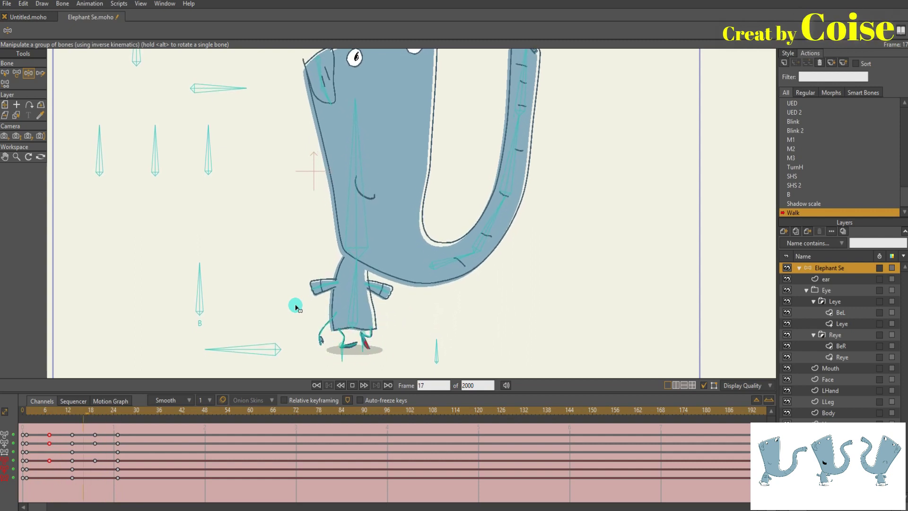
Step: Scrub the Walk action between frames 19 and 6 and replay it to check how the feet land
left_click(90, 409)
left_click_drag(90, 410, 94, 410)
left_click_drag(290, 327, 282, 304)
scroll(291, 304, "up", 3)
left_click_drag(93, 410, 34, 420)
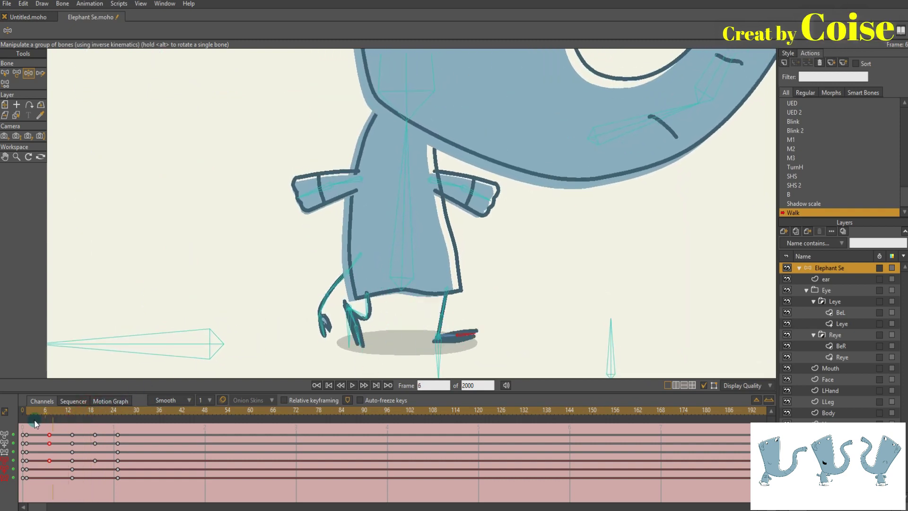
scroll(199, 310, "down", 4)
left_click_drag(198, 311, 221, 319)
scroll(218, 321, "down", 3)
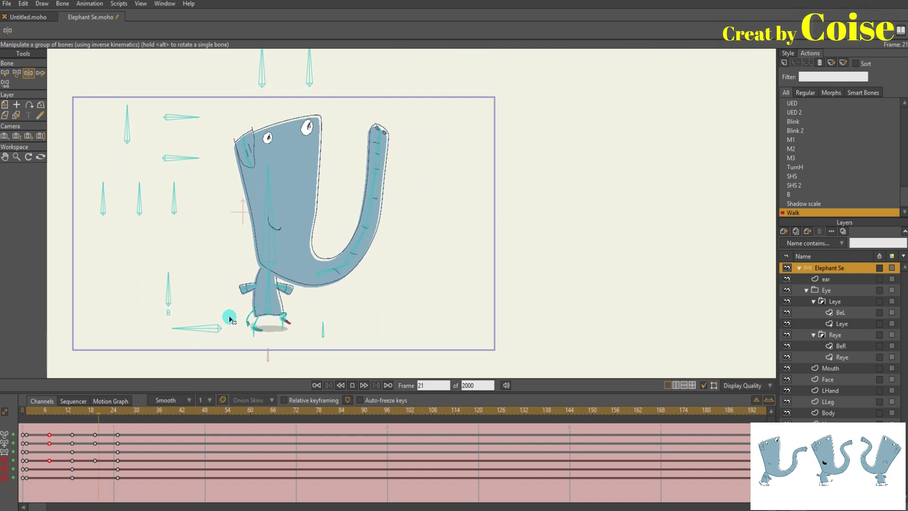
left_click(230, 346)
scroll(330, 304, "up", 5)
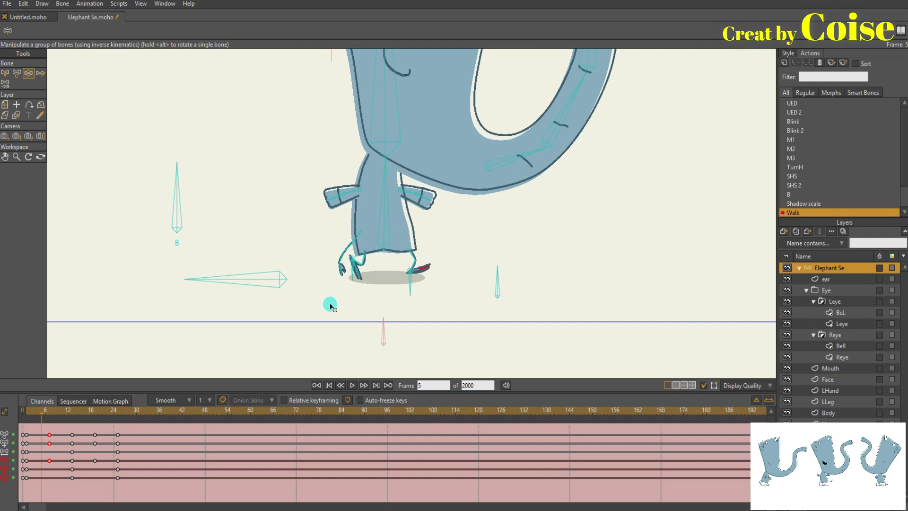
Step: Set the current frame to 4 and extend the front foot forward and down toward the ground
left_click(96, 414)
left_click_drag(96, 414, 38, 426)
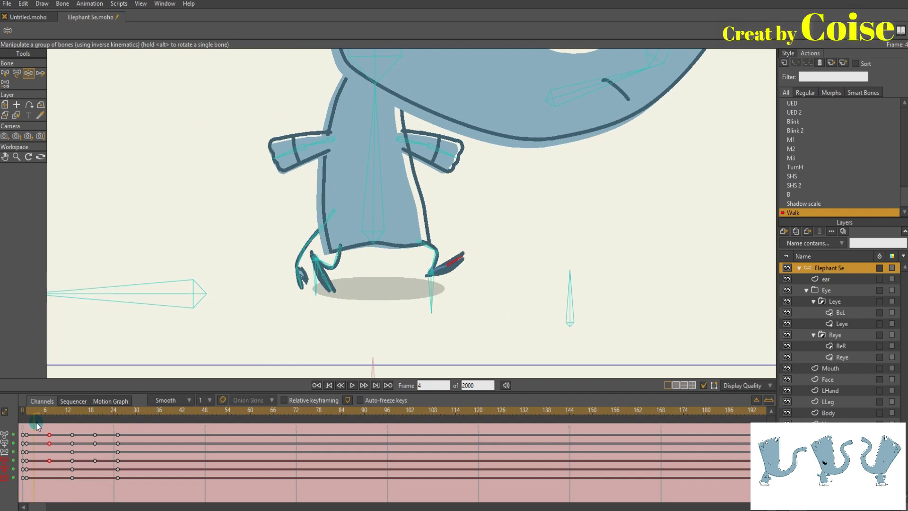
left_click_drag(431, 296, 440, 307)
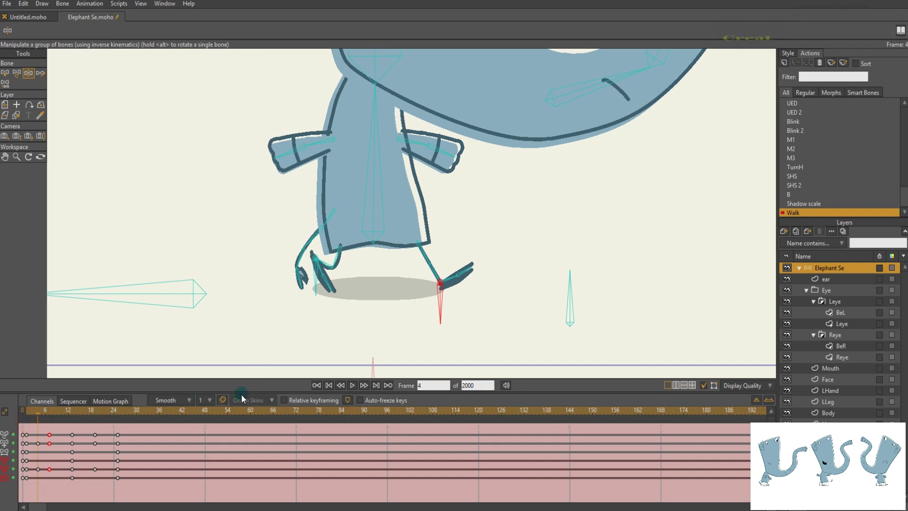
Step: Turn on onion skins with a marker at frame 1 and refine the front foot at frame 4 into a straight-legged forward reach
left_click(27, 419)
left_click_drag(260, 328, 251, 326)
scroll(265, 323, "up", 2)
left_click_drag(461, 295, 474, 297)
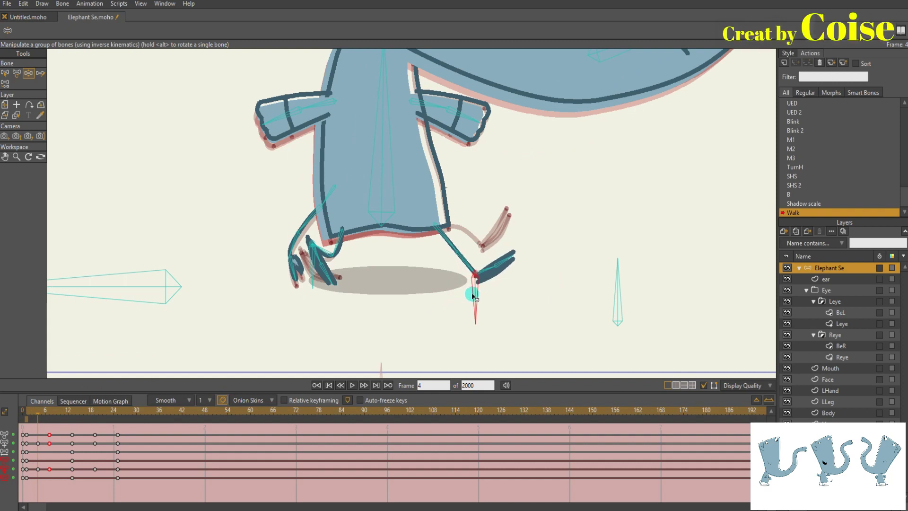
mouse_move(34, 411)
left_mouse_down()
mouse_move(27, 407)
mouse_move(37, 410)
left_mouse_up()
left_click_drag(471, 298, 470, 296)
left_click_drag(33, 411, 38, 419)
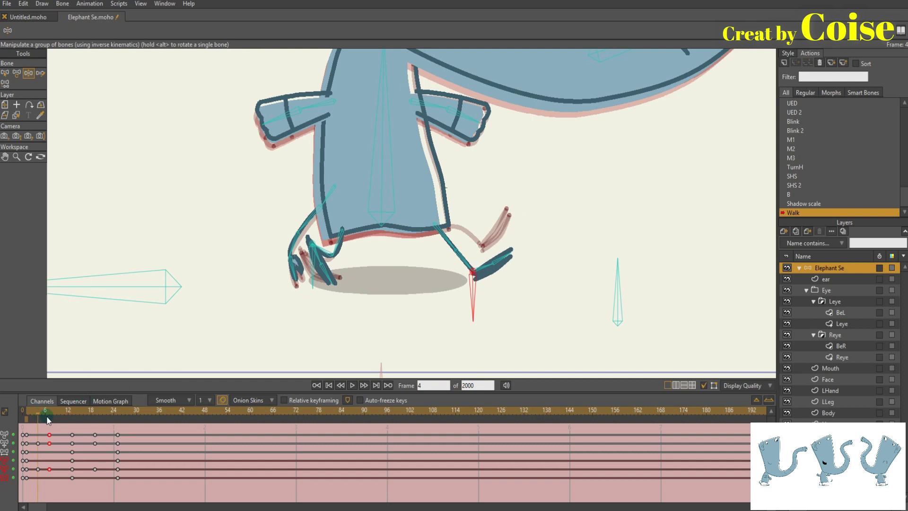
Step: Set the current frame to 16 and leave only the frame 4 onion skin marker on
left_click(276, 308)
left_click_drag(43, 412, 83, 432)
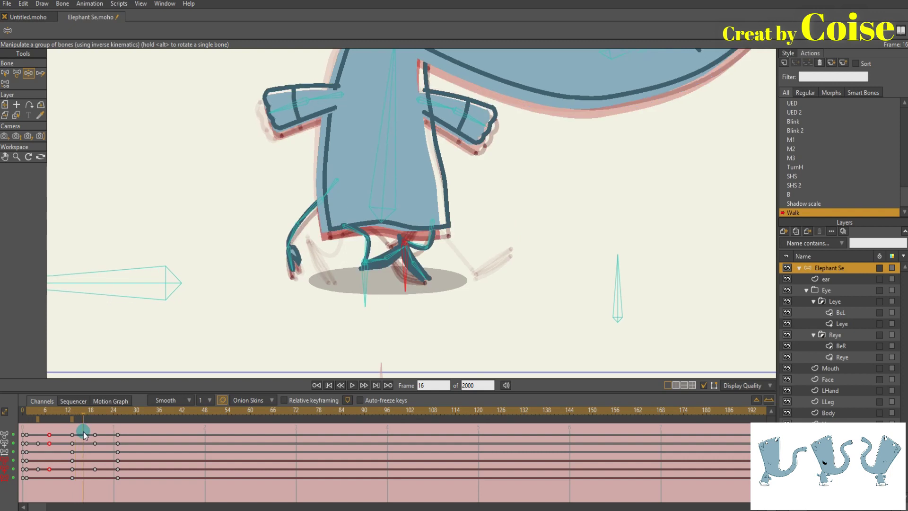
left_click(72, 419)
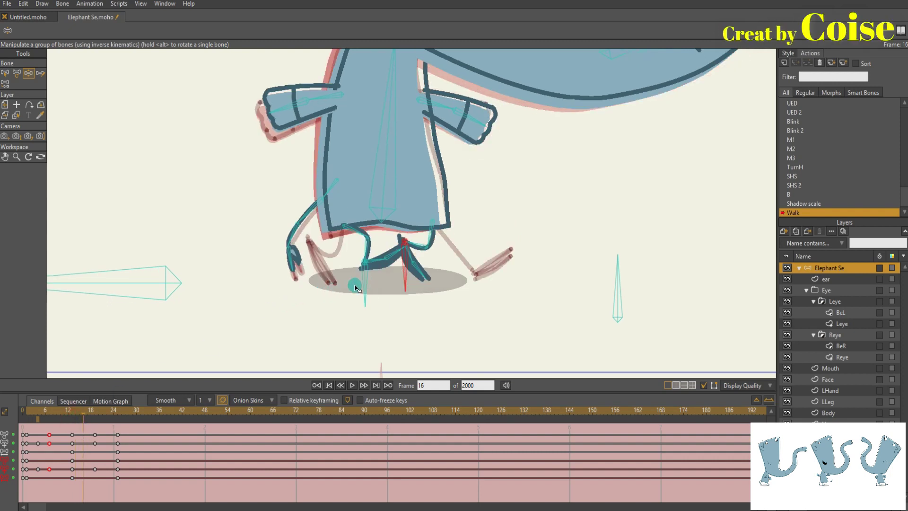
Step: Set the current frame to 16 and move the foot beneath the body forward and down, straightening its leg
left_click(71, 411)
left_click_drag(73, 410, 83, 417)
left_click_drag(364, 282, 383, 293)
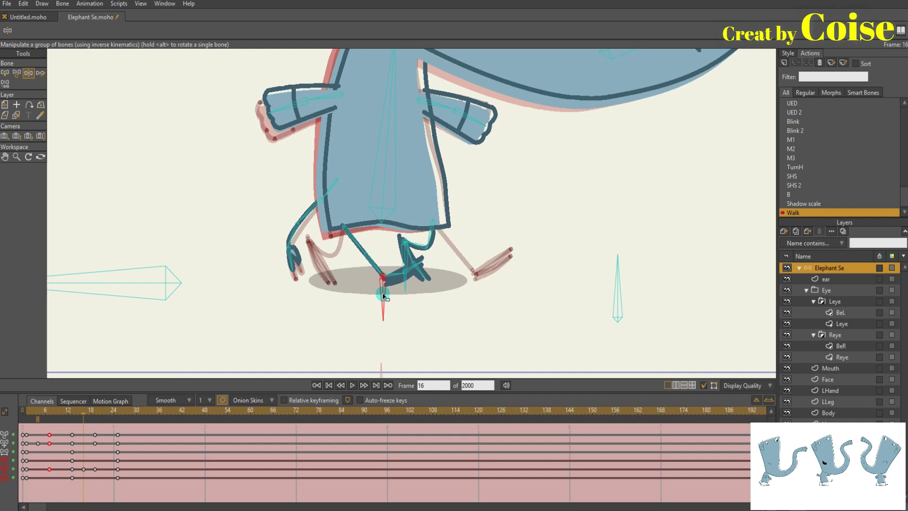
Step: Turn off onion skins, hide the bones, and replay the Walk action to review the leg motion
left_click_drag(79, 412, 37, 412)
key("space")
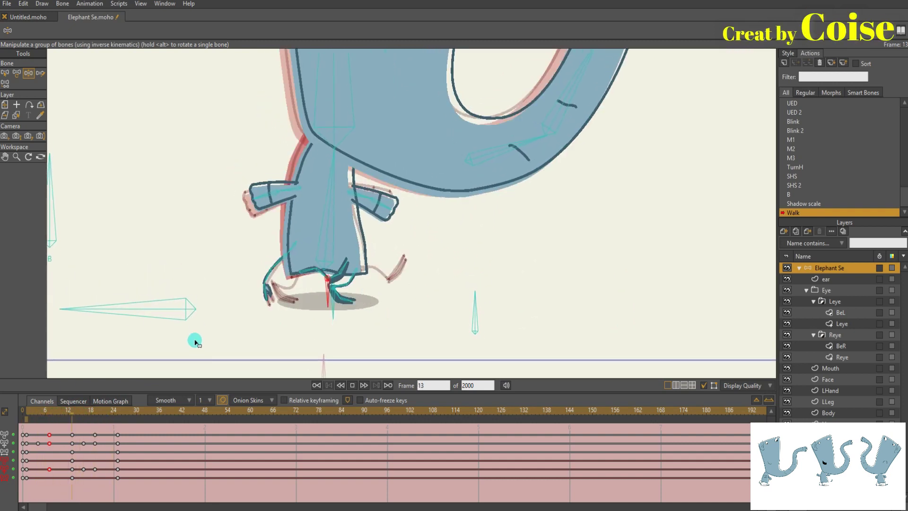
left_click(222, 400)
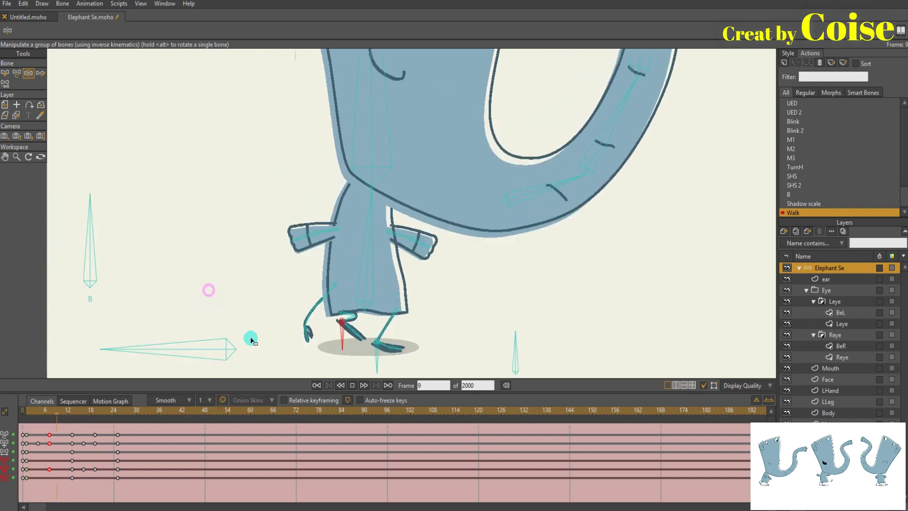
scroll(258, 305, "down", 3)
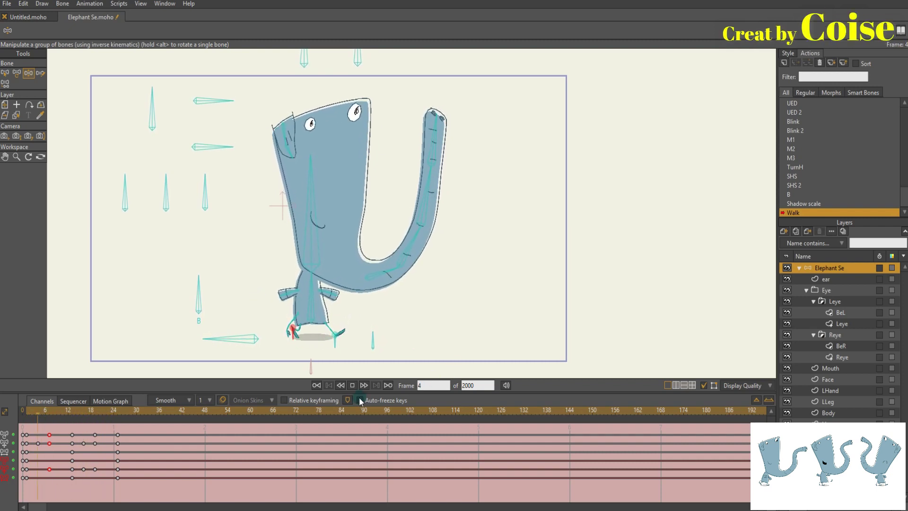
left_click(704, 385)
scroll(440, 304, "up", 5)
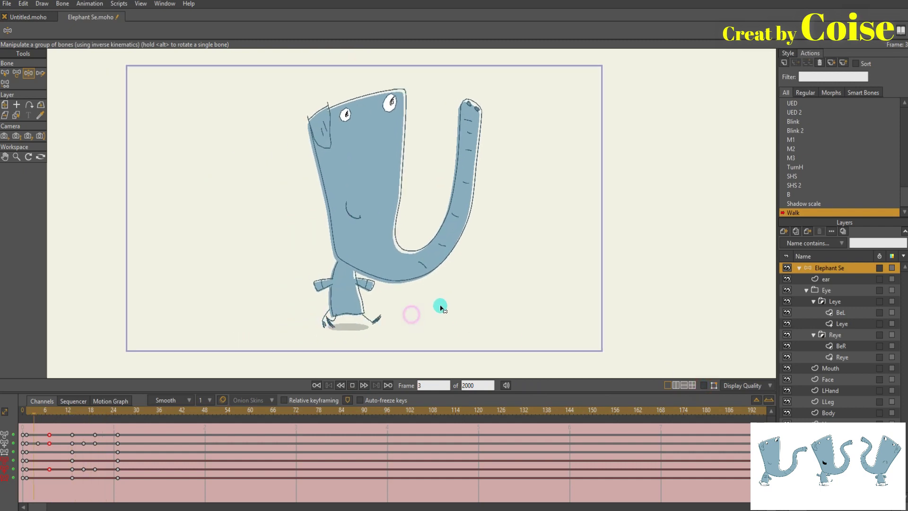
scroll(487, 322, "down", 3)
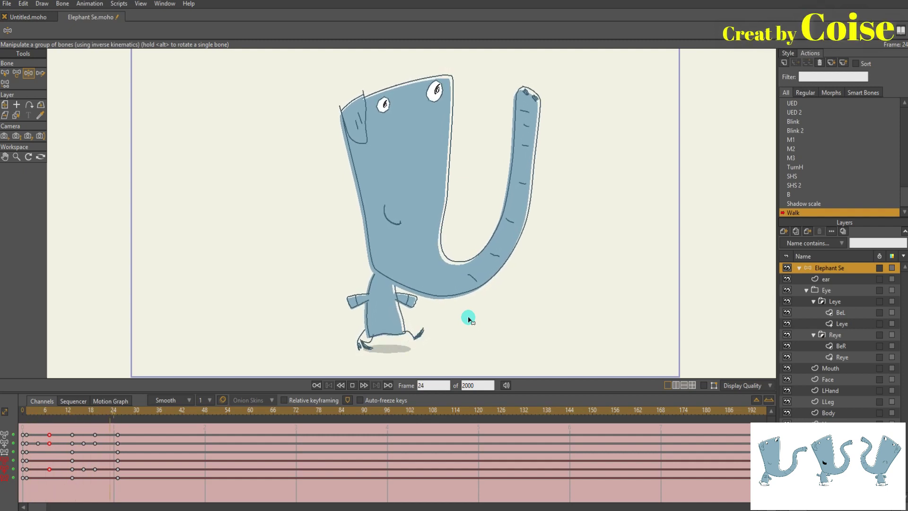
Step: Shift the Walk keys from frame 13 onward three frames later, and move the final keys to frame 31
mouse_move(138, 486)
left_mouse_down()
mouse_move(36, 434)
mouse_move(35, 410)
mouse_move(61, 413)
mouse_move(50, 418)
left_mouse_up()
left_click(29, 409)
left_click_drag(138, 483, 72, 433)
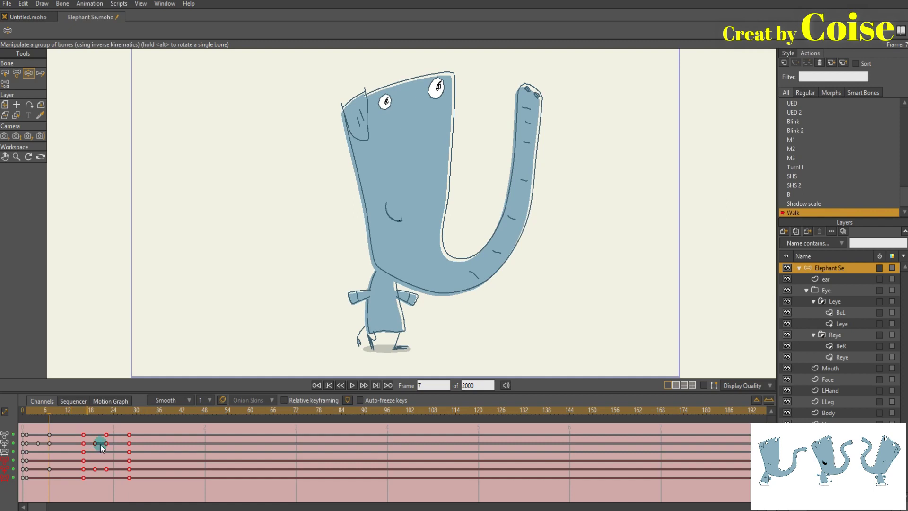
left_click_drag(146, 482, 128, 440)
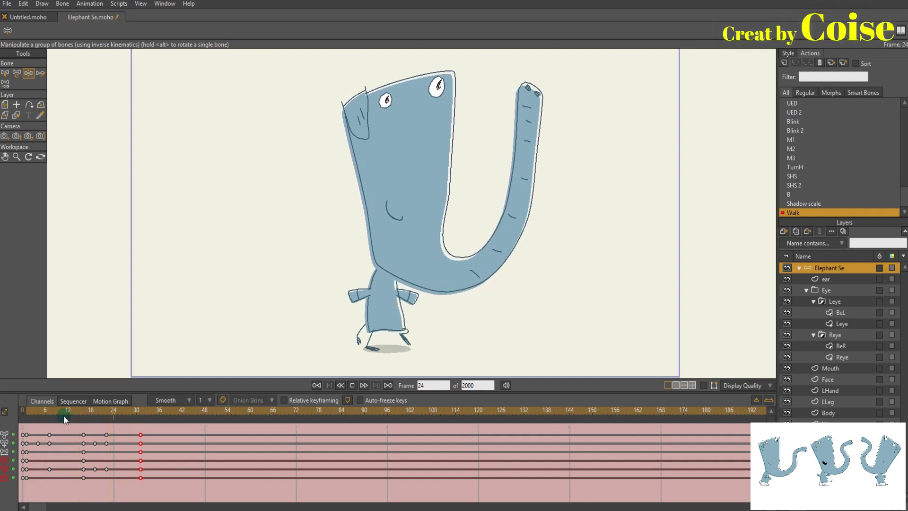
Step: Compress the timing of all Walk keys so the final keys land on frame 29, and replay the action
key("space")
left_click_drag(158, 484, 31, 431)
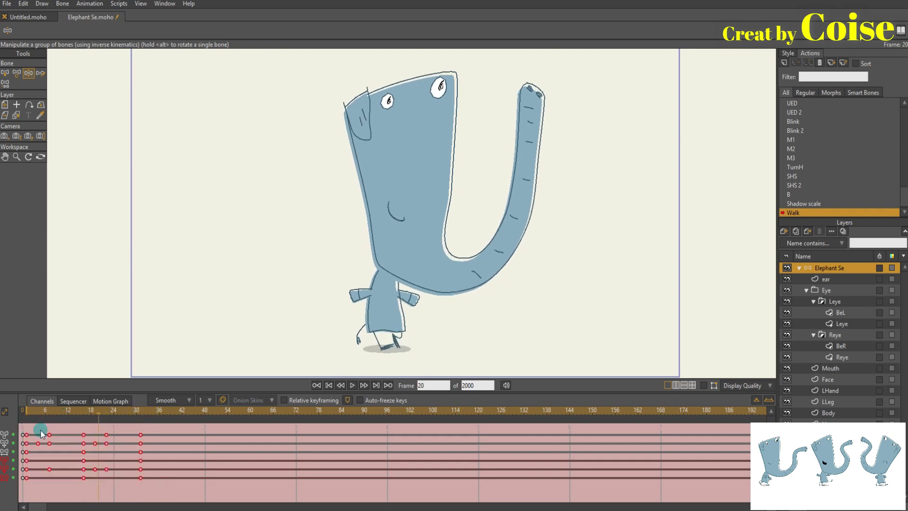
left_click(141, 435)
left_click_drag(140, 436, 134, 439)
key("space")
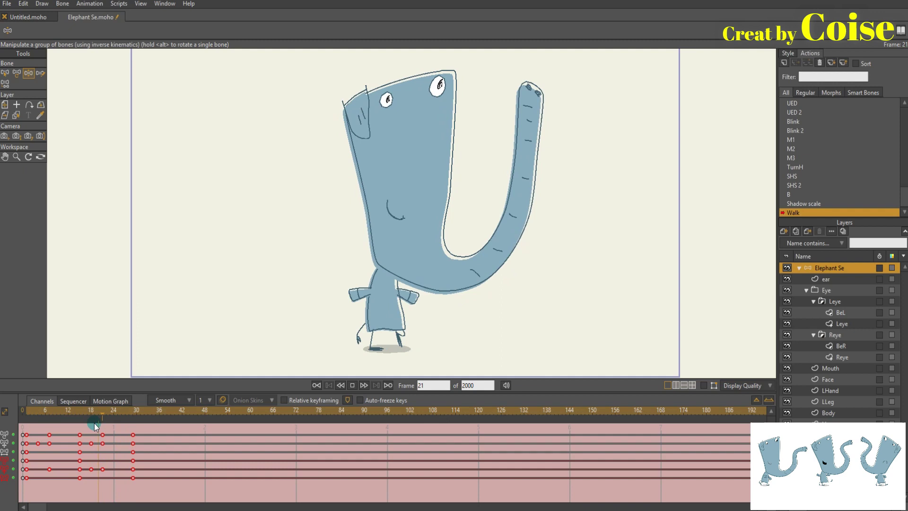
Step: Select the keys at frame 7 and scrub and replay the opening frames to check the first step's timing
key("space")
left_click_drag(64, 482, 52, 437)
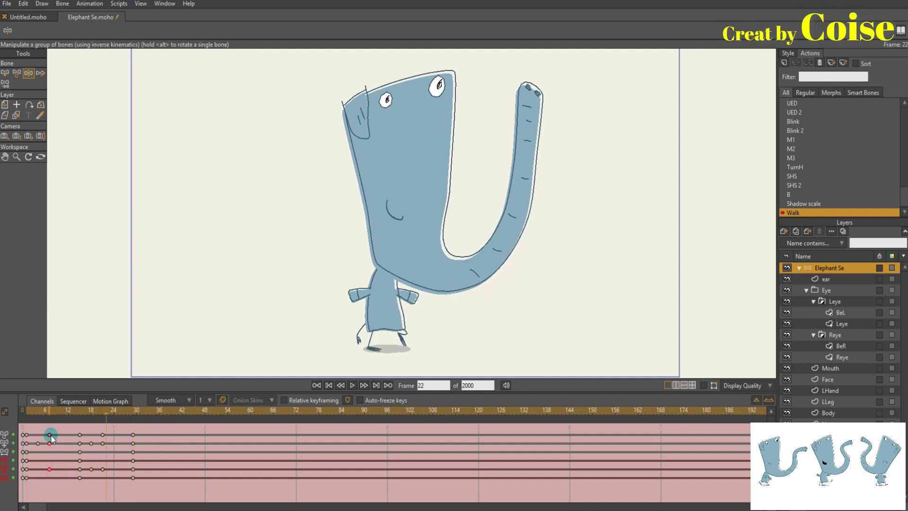
left_click(50, 434, "shift")
left_click(50, 410)
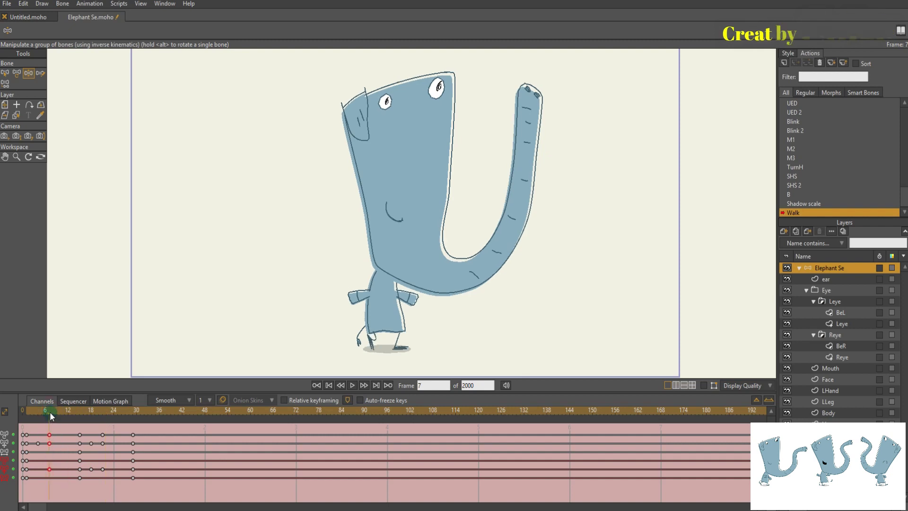
left_click(53, 411)
left_click_drag(54, 413, 27, 424)
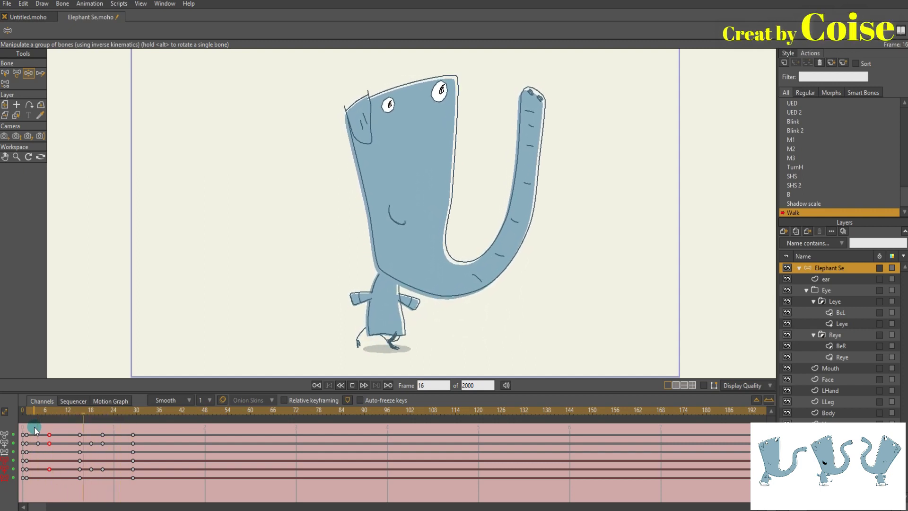
Step: Copy the full pose keys at frame 15 to frame 13 to hold the pose, and replay the action
left_click_drag(34, 412, 82, 422)
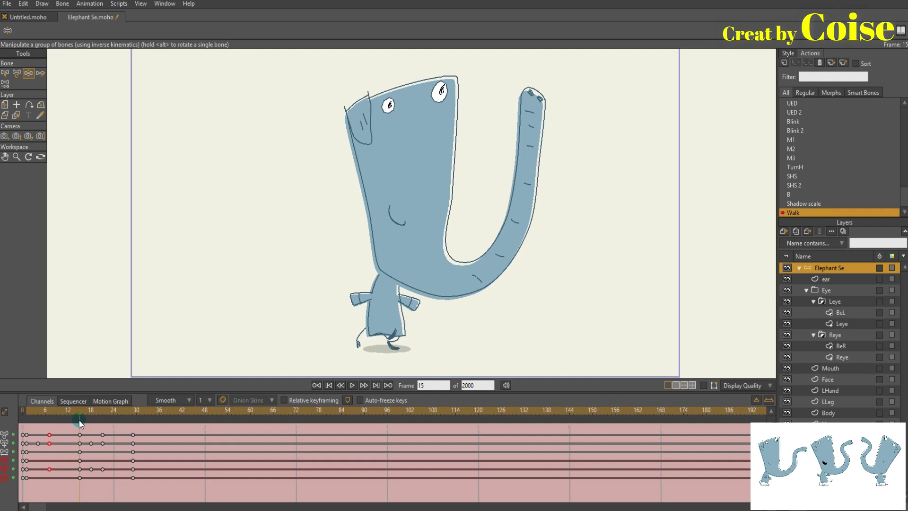
left_click_drag(81, 484, 78, 435)
right_click(80, 436)
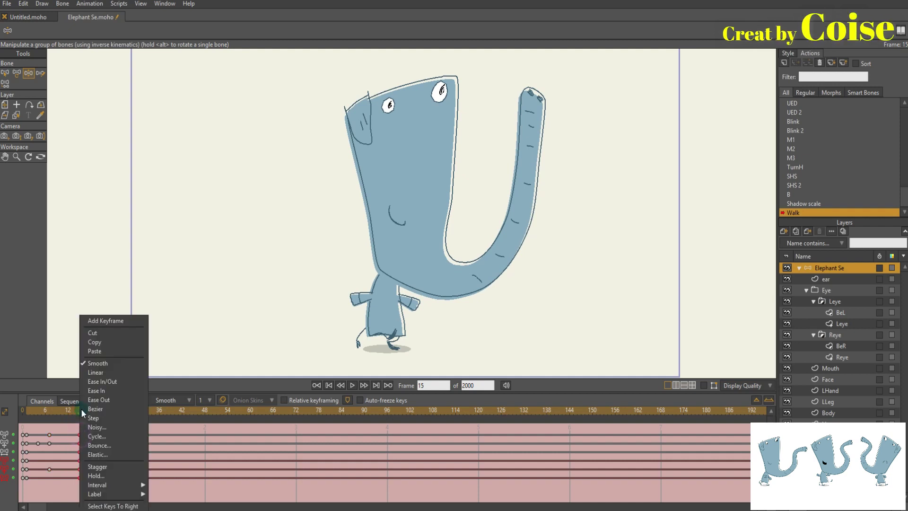
left_click(92, 341)
left_click(74, 414)
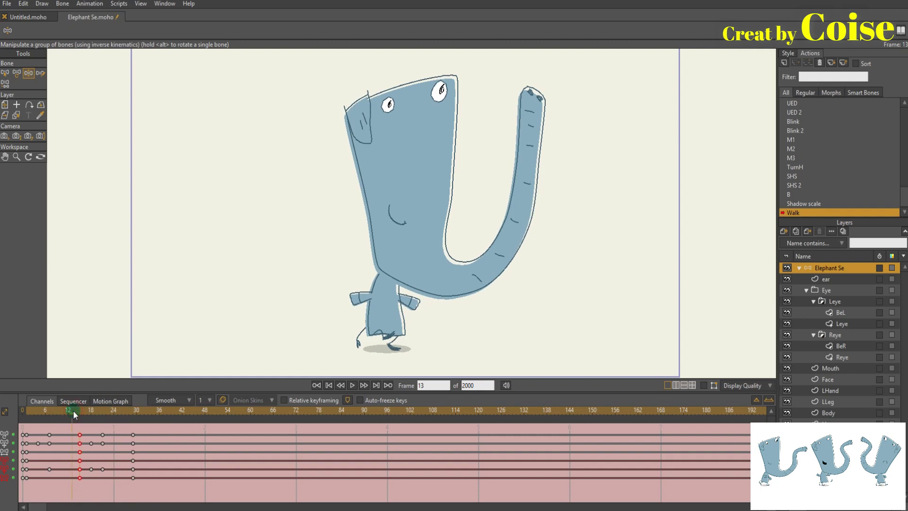
right_click(73, 427)
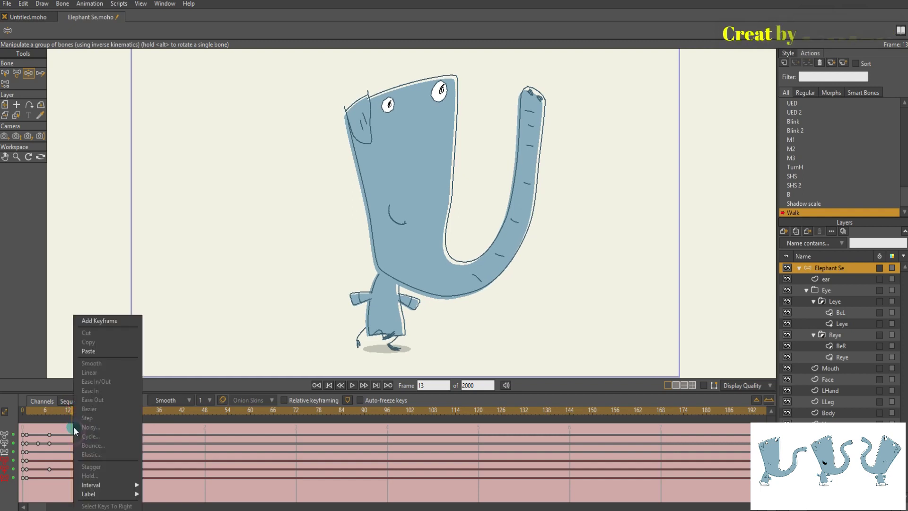
left_click(95, 353)
key("space")
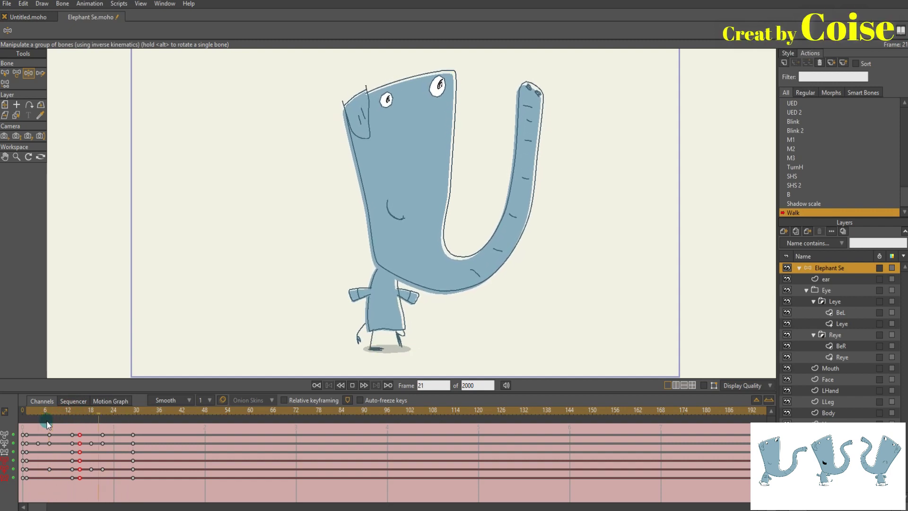
Step: Copy the final pose keys at frame 29 to frame 27 and scrub through the Walk action to check it
key("space")
left_click_drag(150, 483, 129, 422)
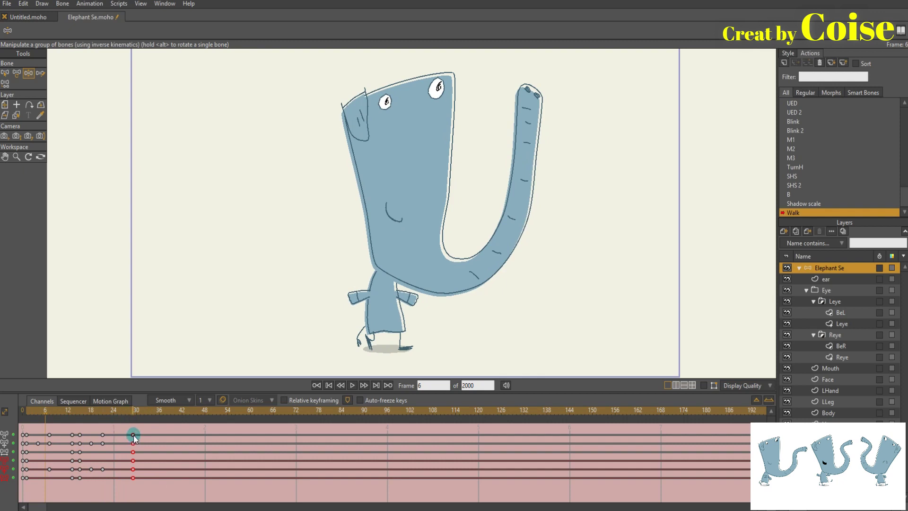
right_click(134, 439)
left_click(159, 341)
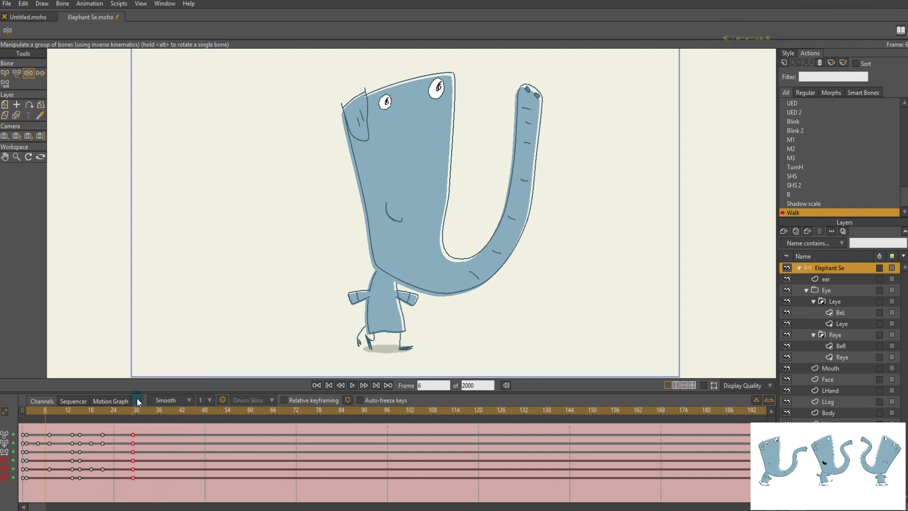
right_click(127, 436)
left_click(154, 351)
left_click_drag(101, 411, 38, 420)
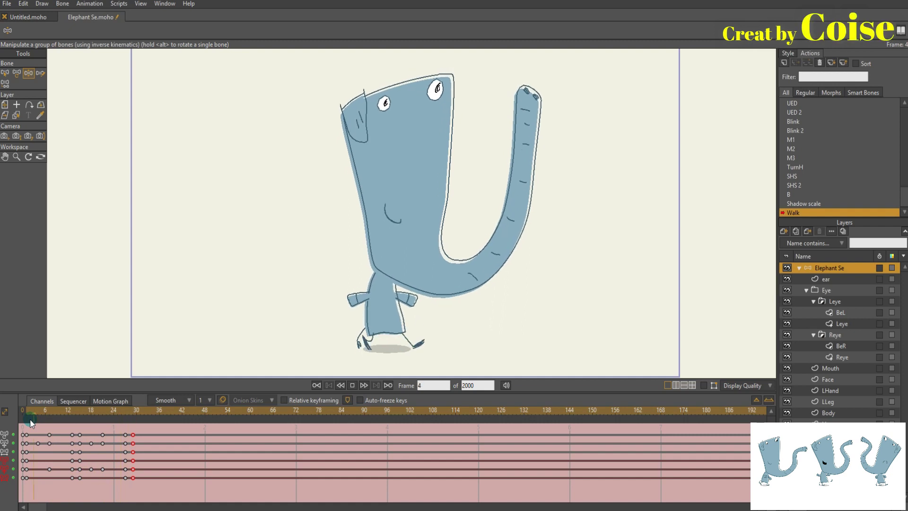
Step: Set the current frame to 7 and rotate both arms slightly upward
left_click(25, 411)
left_click_drag(29, 414, 52, 427)
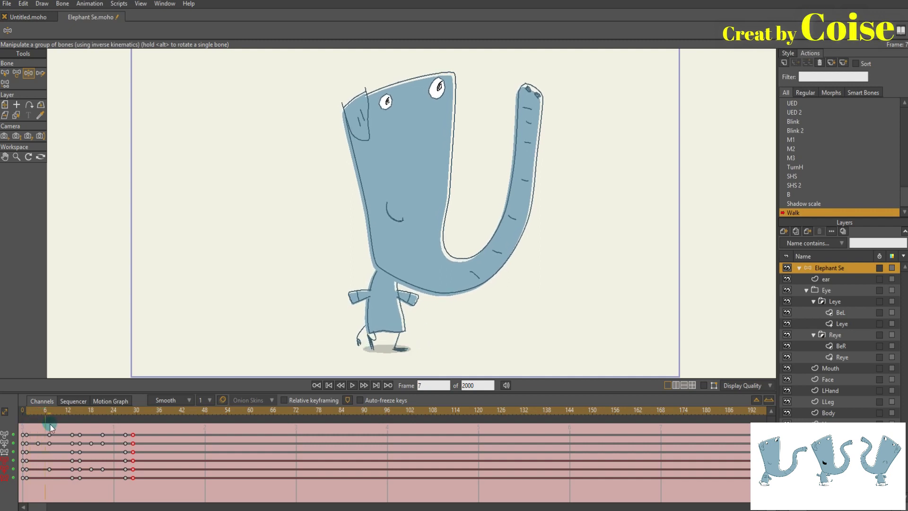
scroll(359, 303, "up", 2)
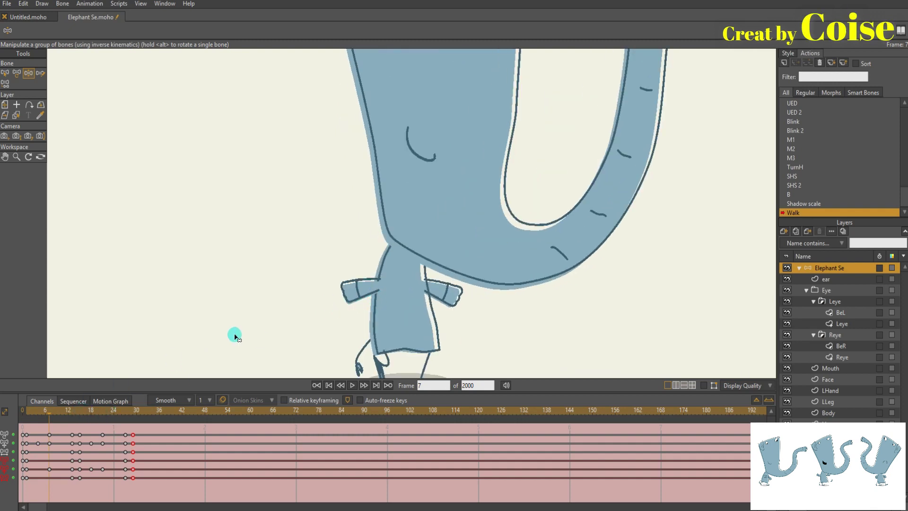
left_click_drag(370, 290, 370, 284)
left_click_drag(427, 284, 435, 285)
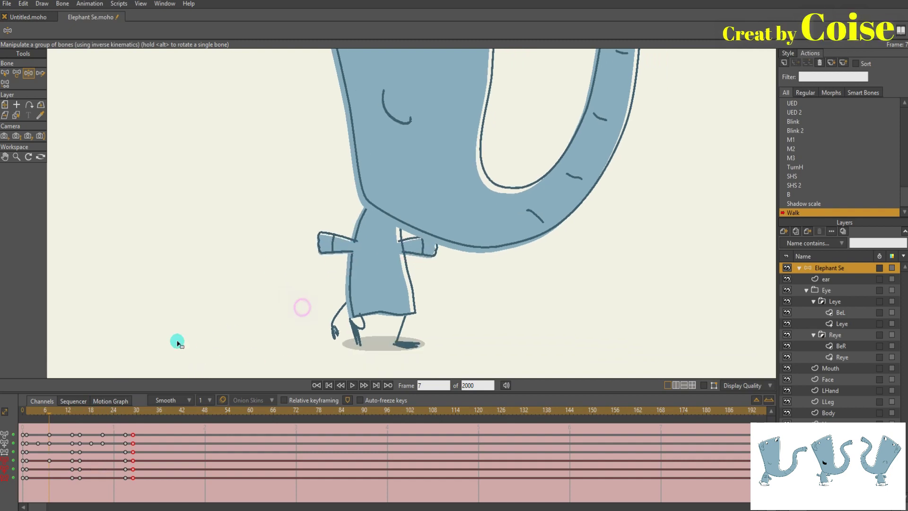
Step: Set the current frame to 21 and raise both arms to match the frame 7 pose, using an onion skin marker at frame 7
left_click(65, 411)
left_click_drag(68, 411, 103, 415)
left_click(223, 400)
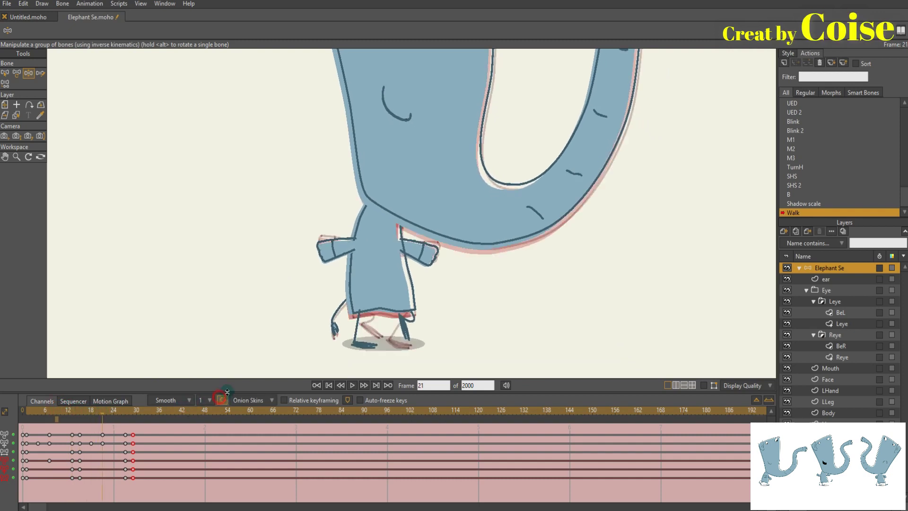
scroll(349, 300, "up", 2)
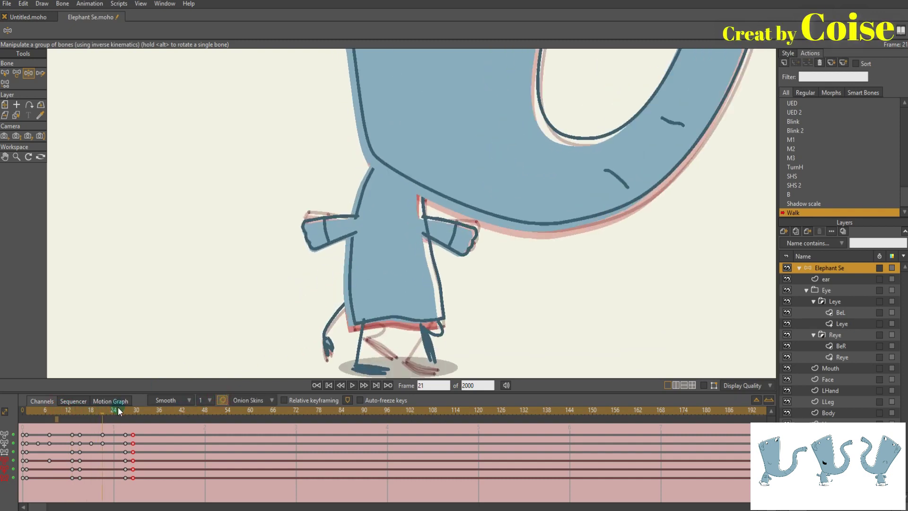
left_click(59, 420)
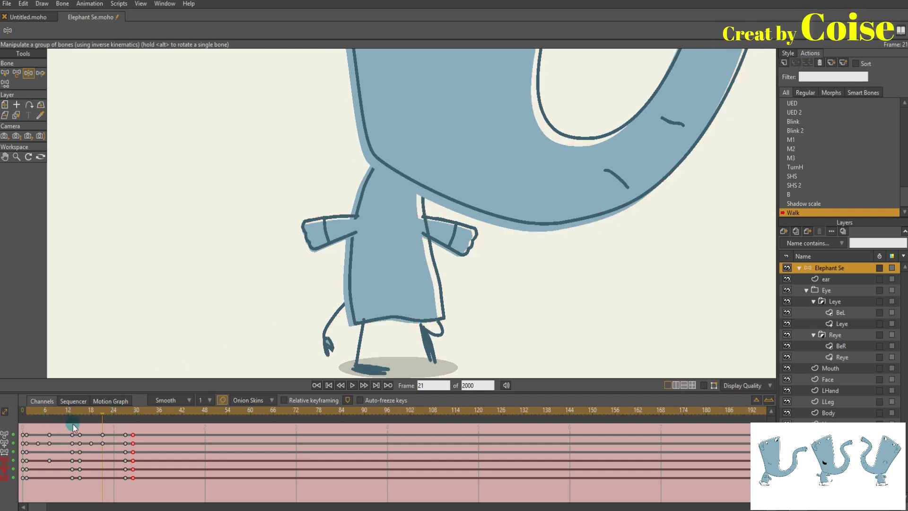
left_click(49, 423)
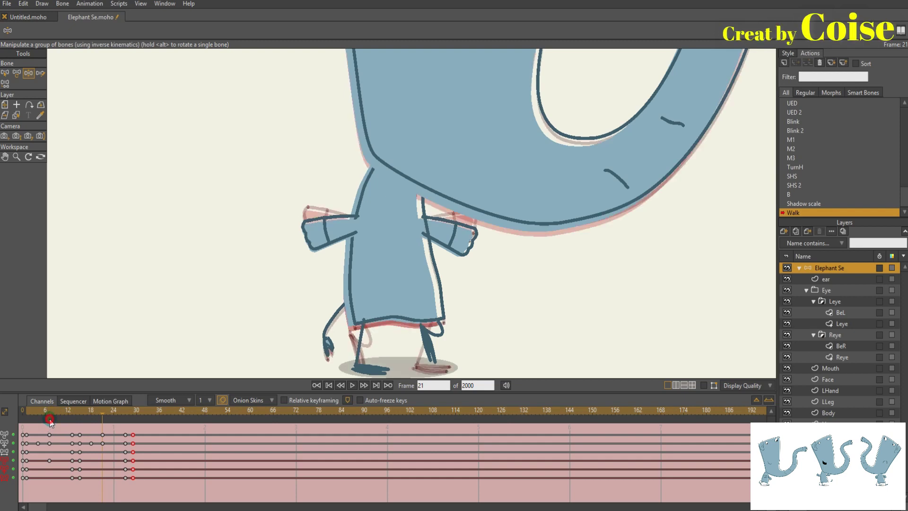
left_click_drag(337, 229, 341, 221)
left_click_drag(440, 231, 440, 219)
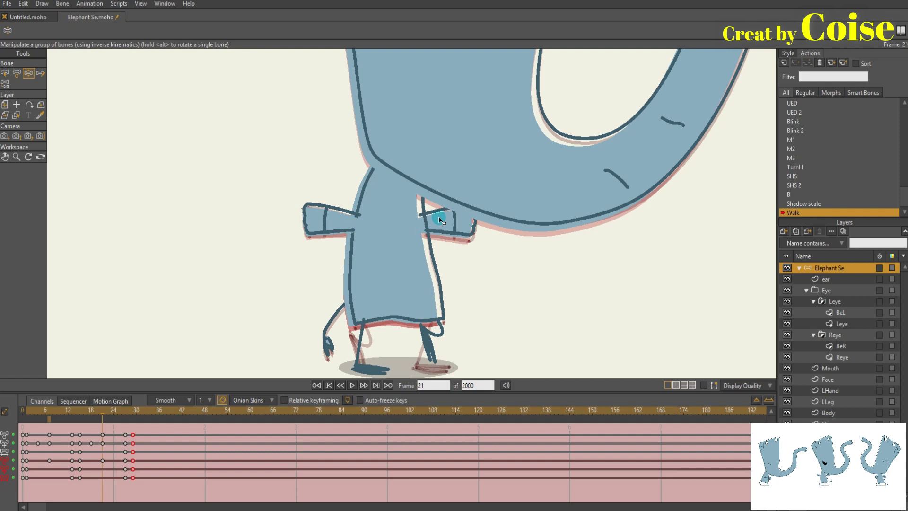
Step: Replay the whole Walk action with onion skins off to review the arm and leg motion
scroll(322, 278, "down", 3)
key("space")
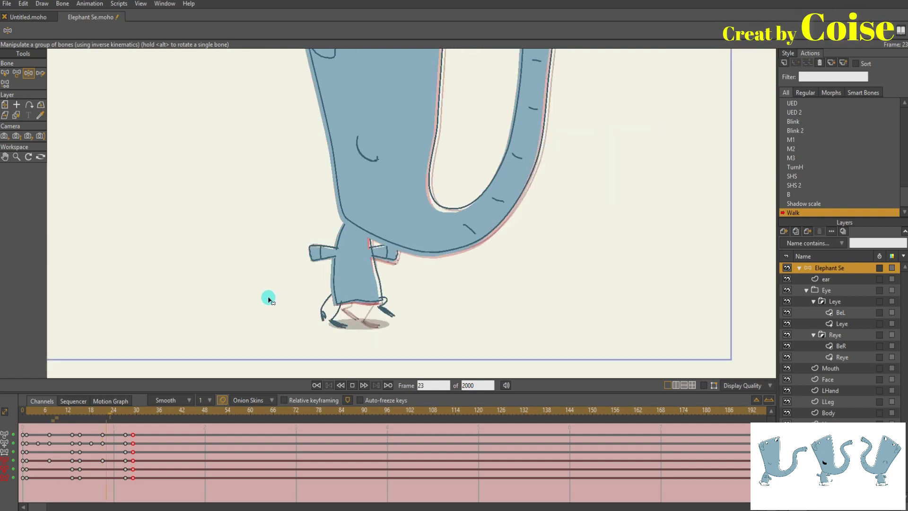
scroll(263, 301, "down", 2)
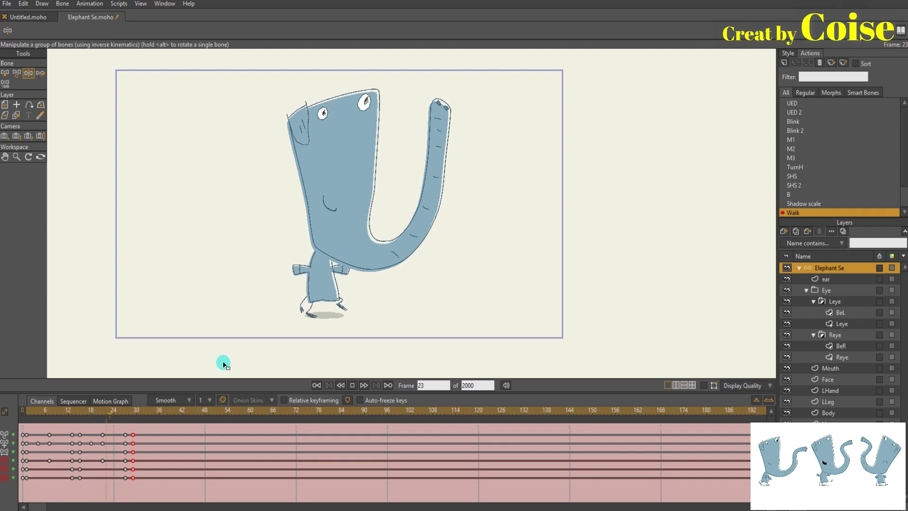
key("space")
left_click_drag(272, 321, 290, 319)
scroll(291, 320, "up", 2)
scroll(290, 321, "up", 1)
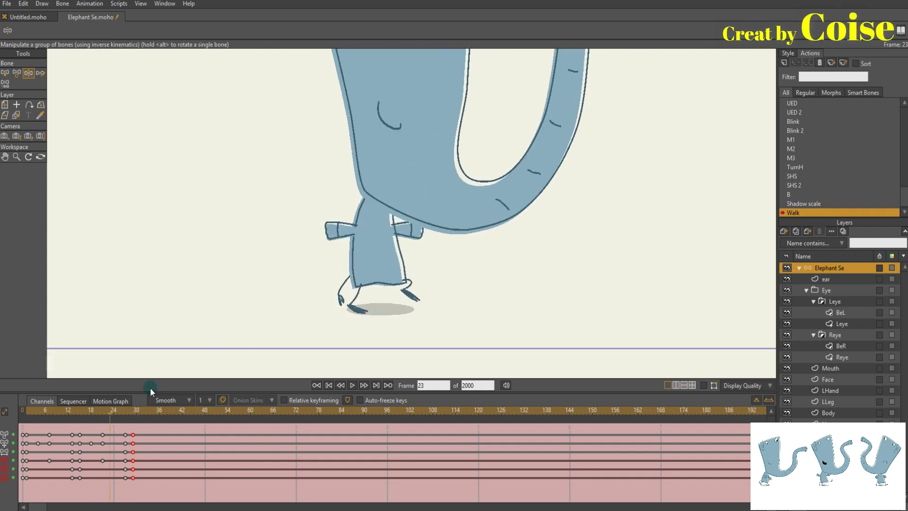
Step: Check the pose at frame 4, show the bones again, and set the current frame to 7
left_click(29, 411)
left_click_drag(27, 414, 38, 414)
scroll(183, 325, "down", 1)
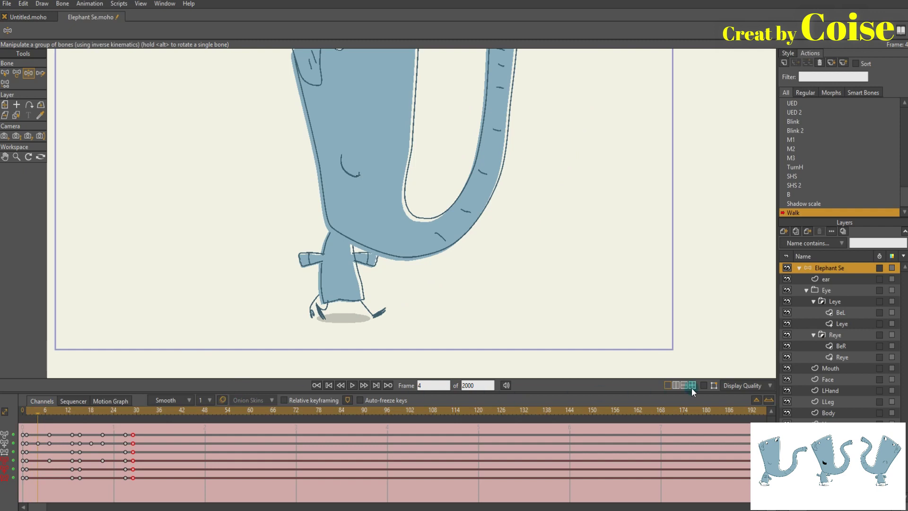
left_click(706, 386)
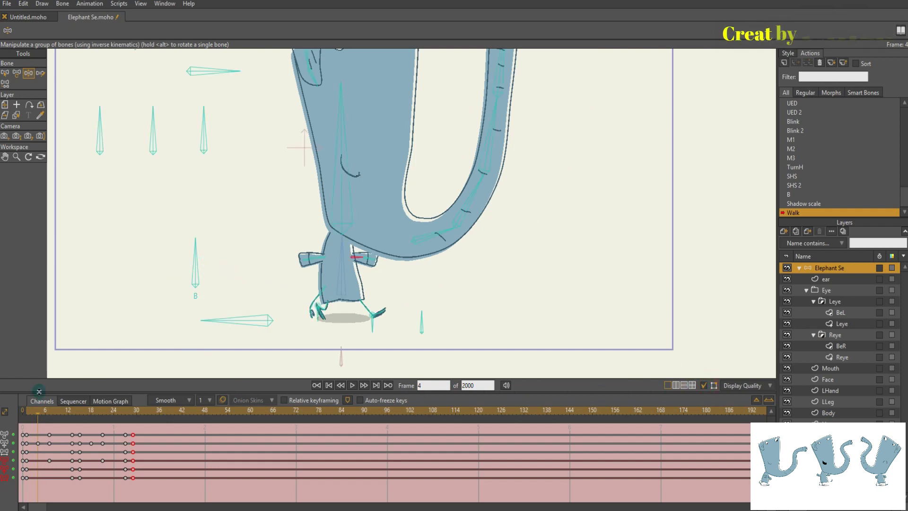
mouse_move(33, 414)
left_mouse_down()
mouse_move(24, 411)
mouse_move(68, 416)
mouse_move(26, 416)
mouse_move(49, 420)
left_mouse_up()
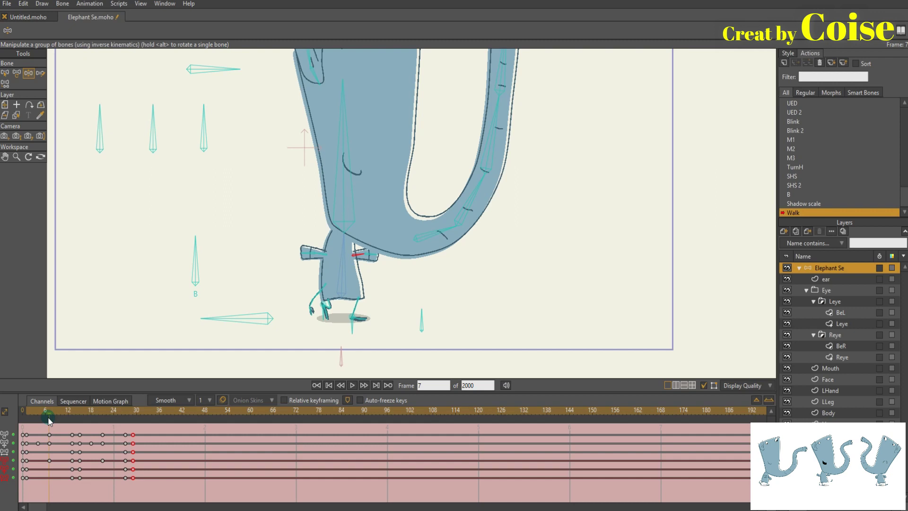
Step: Check the poses between frames 4 and 10 and key the B control bone upright at frame 4
left_click_drag(50, 420, 38, 423)
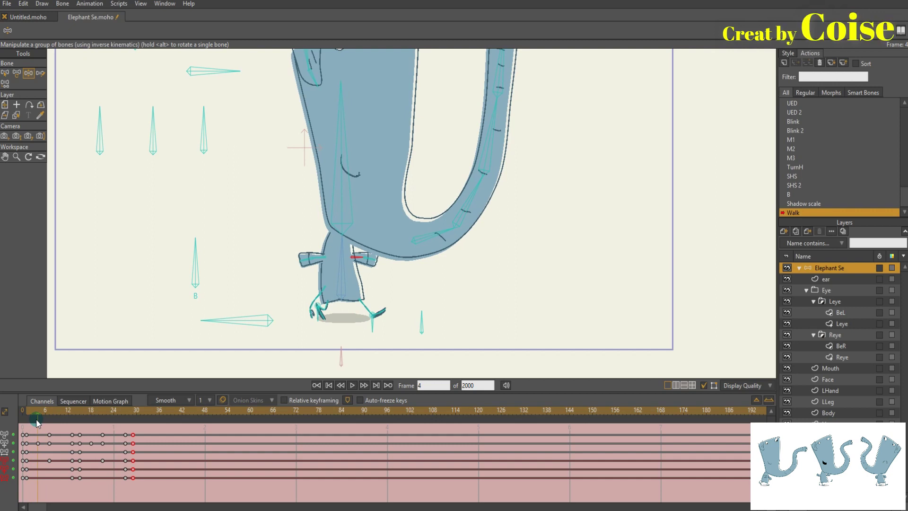
left_click_drag(30, 410, 59, 412)
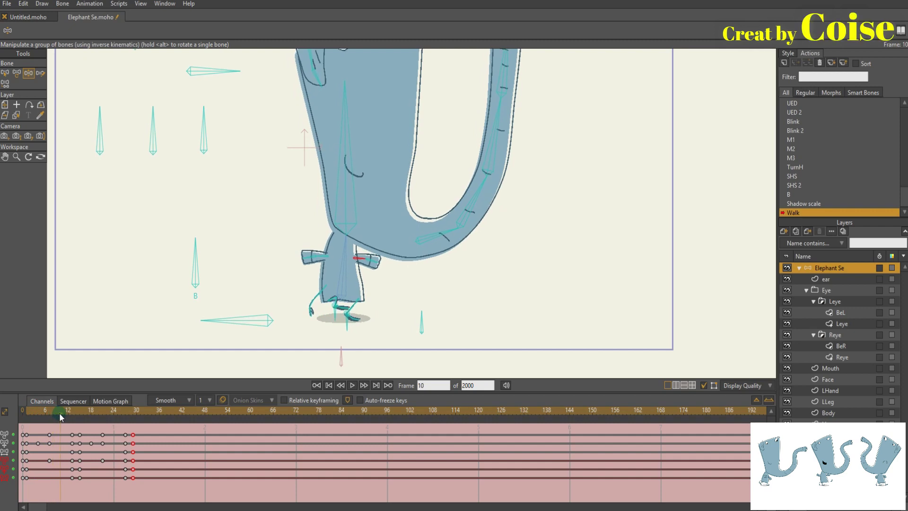
left_click_drag(60, 416, 26, 419)
left_click_drag(195, 255, 213, 248)
left_click(38, 409)
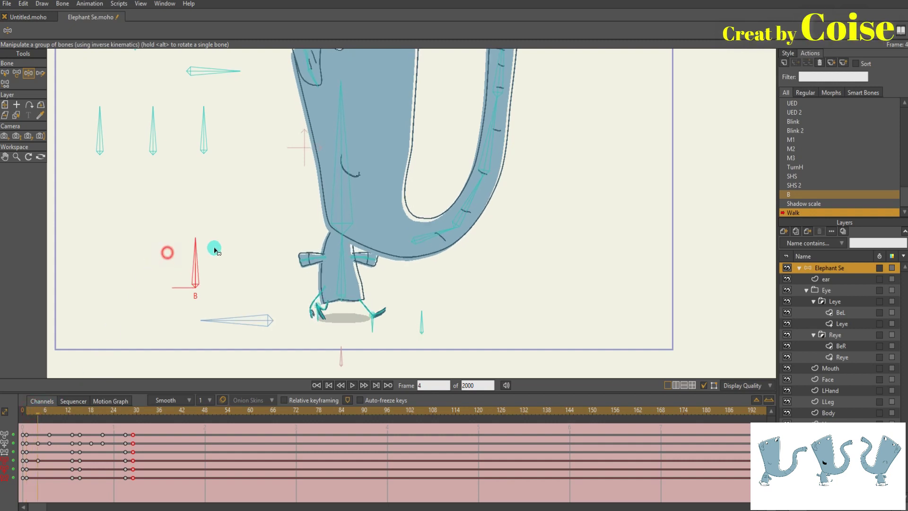
Step: Turn on onion skins with a marker at frame 1 and rotate the B bone counterclockwise at frame 13
left_click(27, 410)
left_click_drag(34, 414, 72, 414)
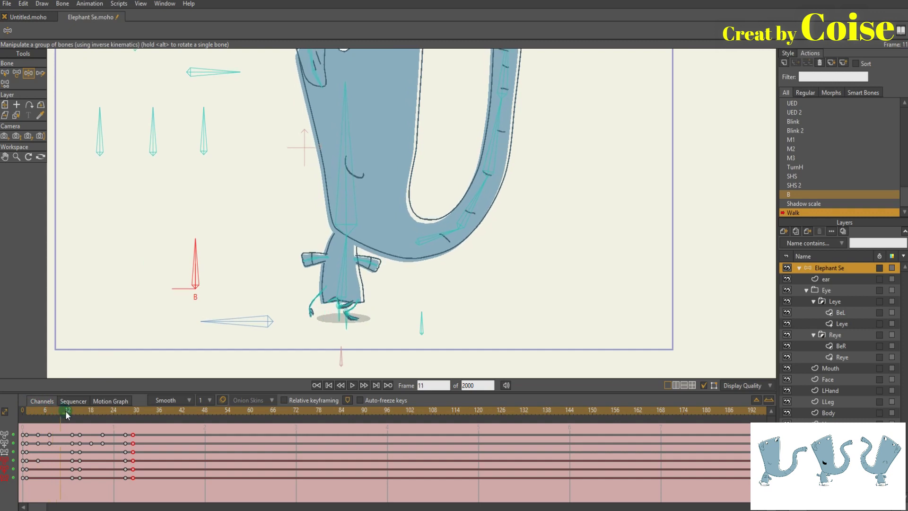
left_click(223, 401)
left_click_drag(195, 258, 184, 274)
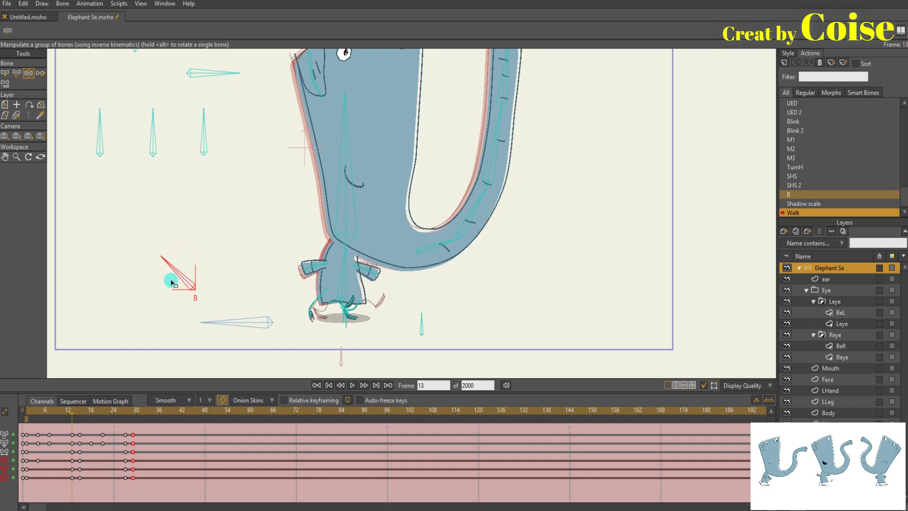
Step: Copy the B bone's keys from frame 13 to frame 15 and play back the walk
left_click_drag(73, 411, 78, 409)
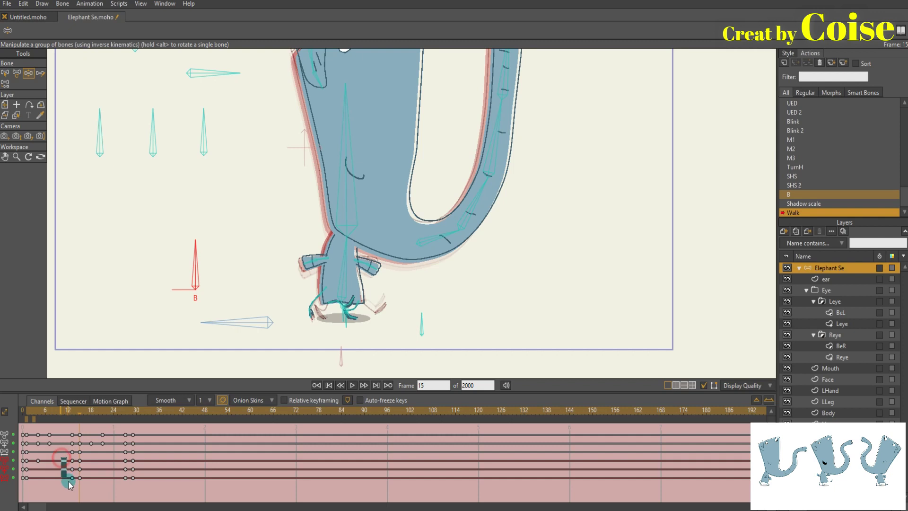
right_click(72, 461)
left_click(100, 342)
left_click_drag(87, 481, 83, 457)
right_click(83, 462)
left_click(90, 478)
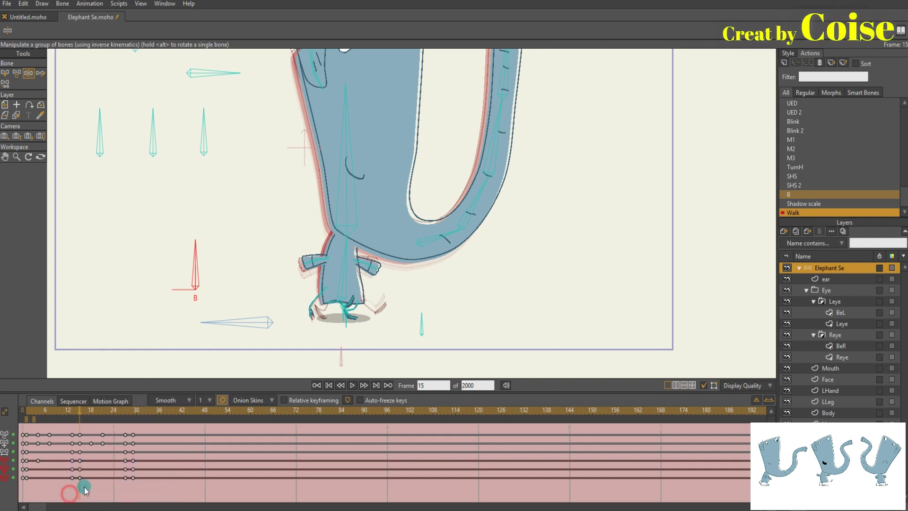
right_click(81, 461)
left_click(116, 350)
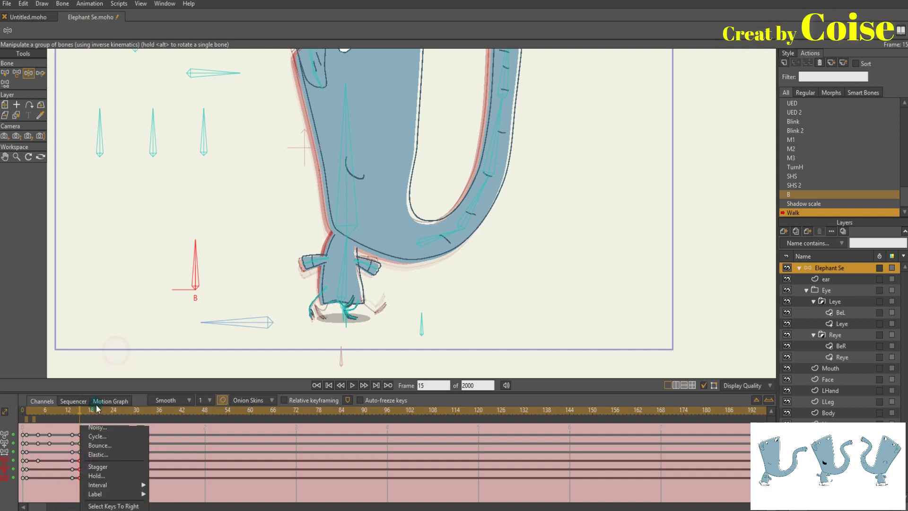
left_click_drag(77, 412, 57, 433)
key("space")
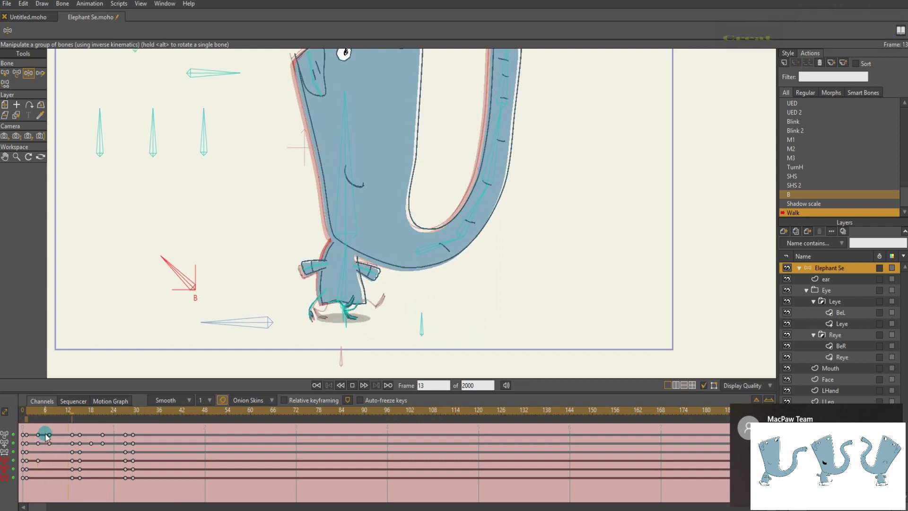
Step: Key the B bone upright at frames 18 and 21, using an onion skin marker at frame 7
left_click(91, 415)
left_click(45, 420)
left_click_drag(176, 258, 218, 256)
left_click(103, 413)
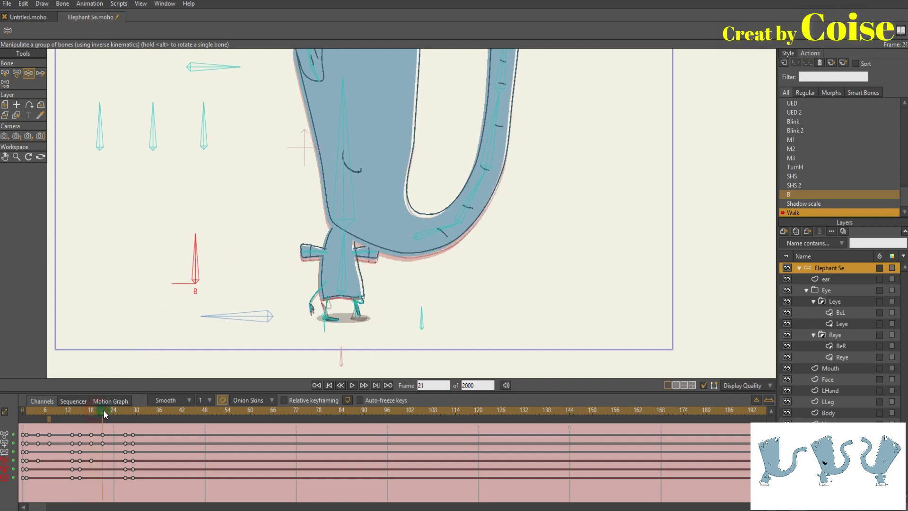
left_click(193, 273)
left_click(188, 314)
left_click(104, 412)
Step: Copy the B bone's frame 15 keys, paste them at frame 27, and play back the walk
left_click_drag(104, 413, 126, 415)
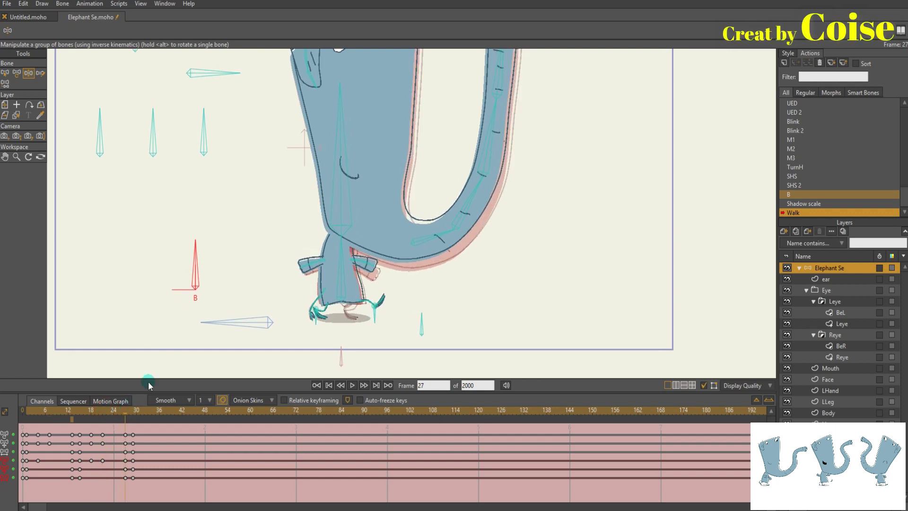
key("z")
left_click_drag(81, 492, 78, 473)
right_click(80, 472)
left_click(112, 350)
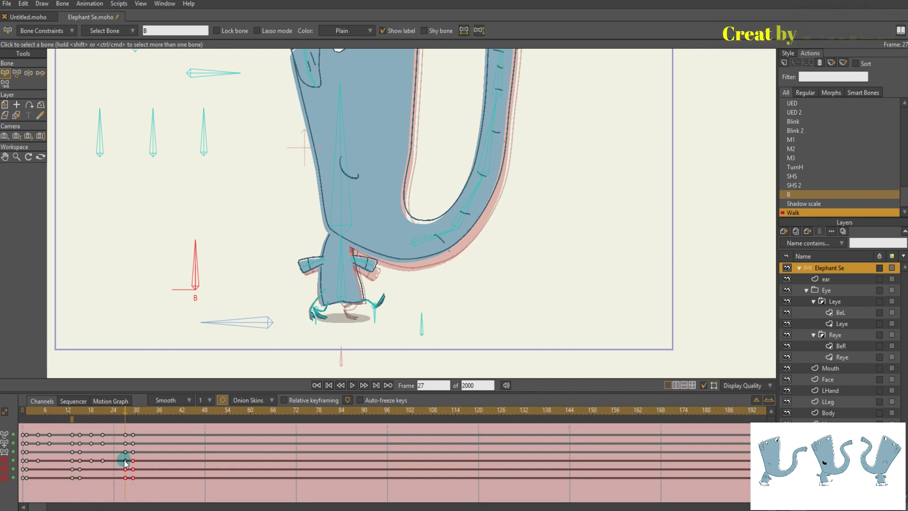
right_click(126, 462)
left_click(151, 352)
key("space")
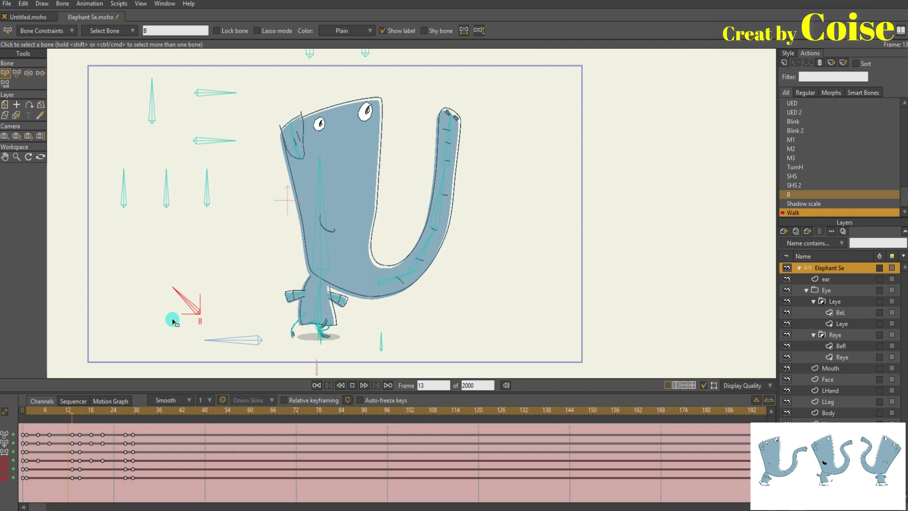
Step: Lean the body bone slightly back at frame 4 and slightly forward at frame 13
left_click_drag(69, 410, 38, 413)
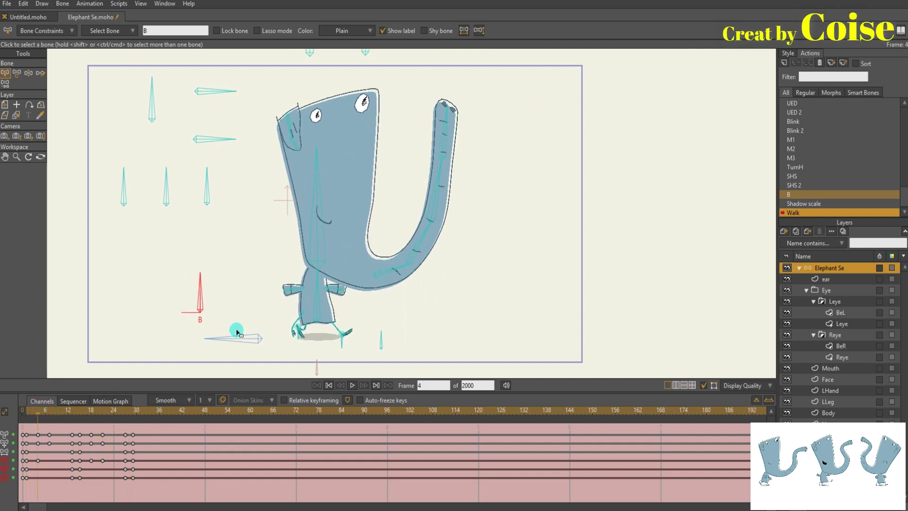
key("z")
left_click_drag(38, 411, 73, 419)
left_click_drag(320, 301, 324, 304)
Step: Copy all the frame 13 keys, paste them at frame 15, and replay the walk
left_click(81, 414)
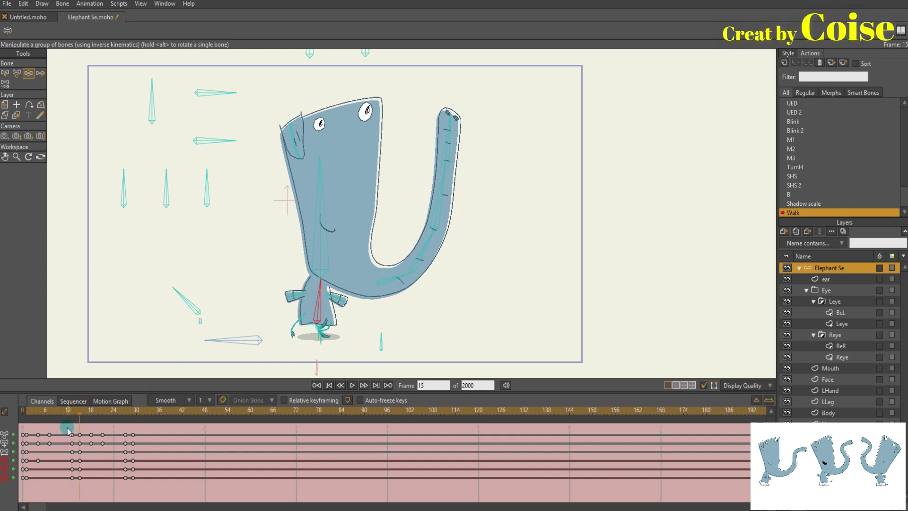
left_click_drag(68, 436, 73, 483)
right_click(72, 439)
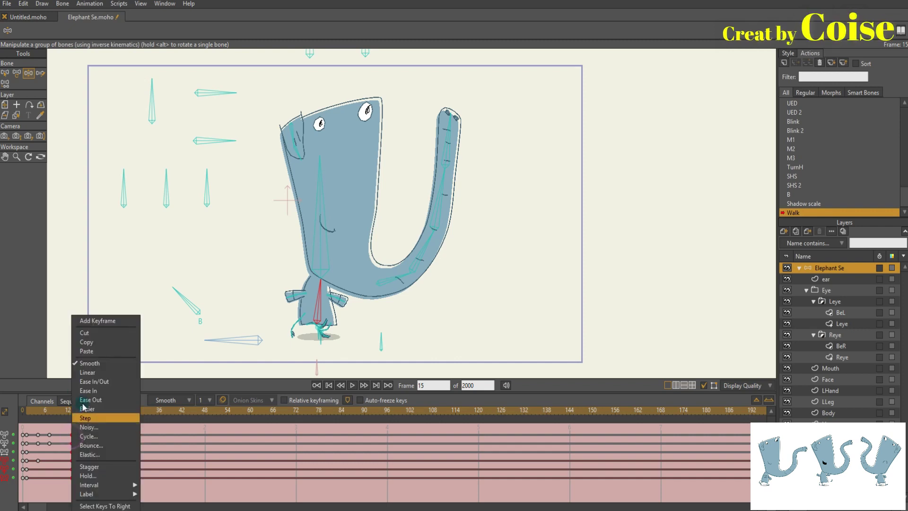
left_click(94, 347)
right_click(79, 435)
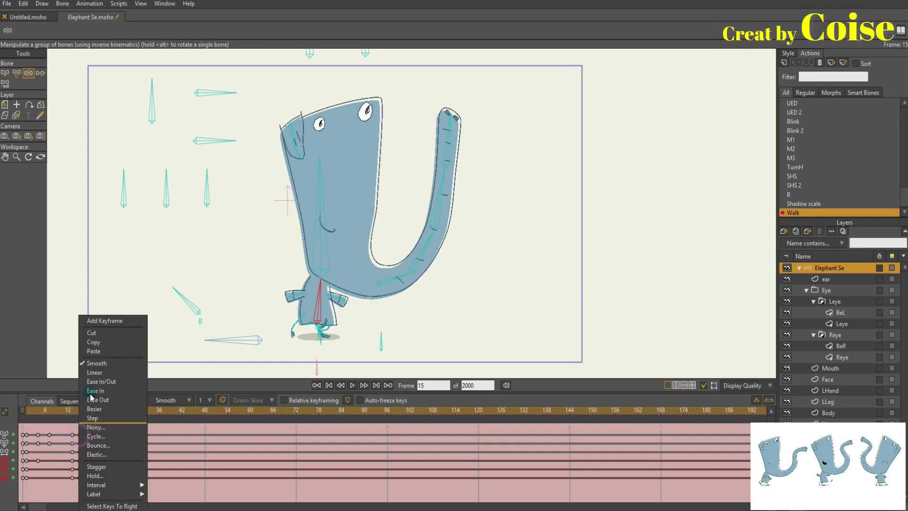
left_click(101, 353)
key("space")
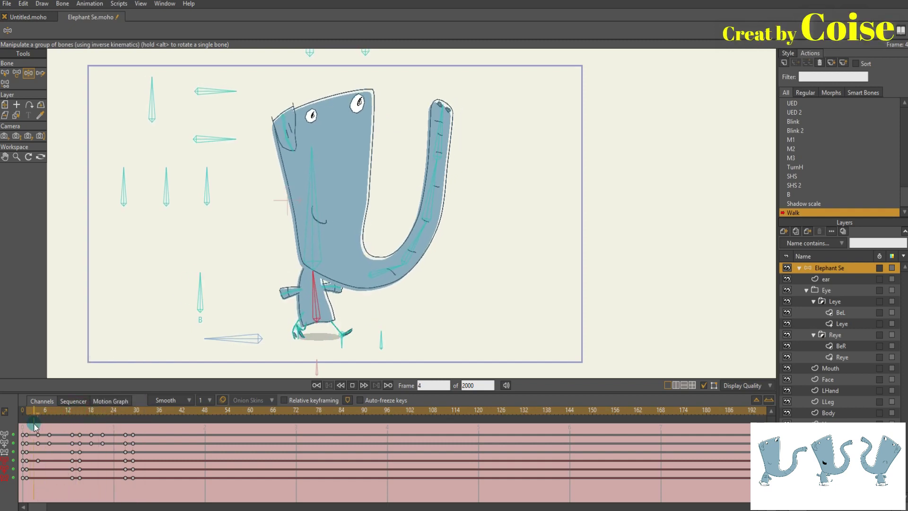
key("space")
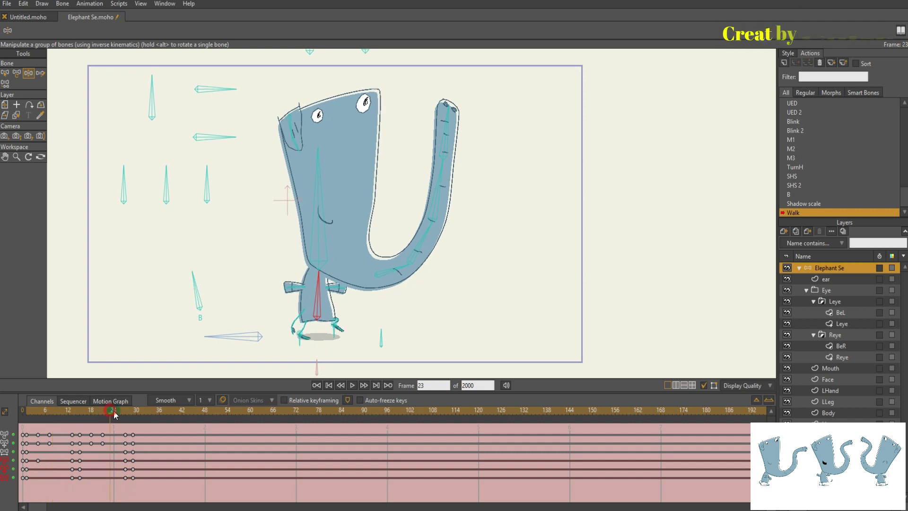
Step: Lean the body bone back at frame 18 to match the frame 4 pose, using an onion skin marker at frame 4
left_click_drag(122, 414, 126, 415)
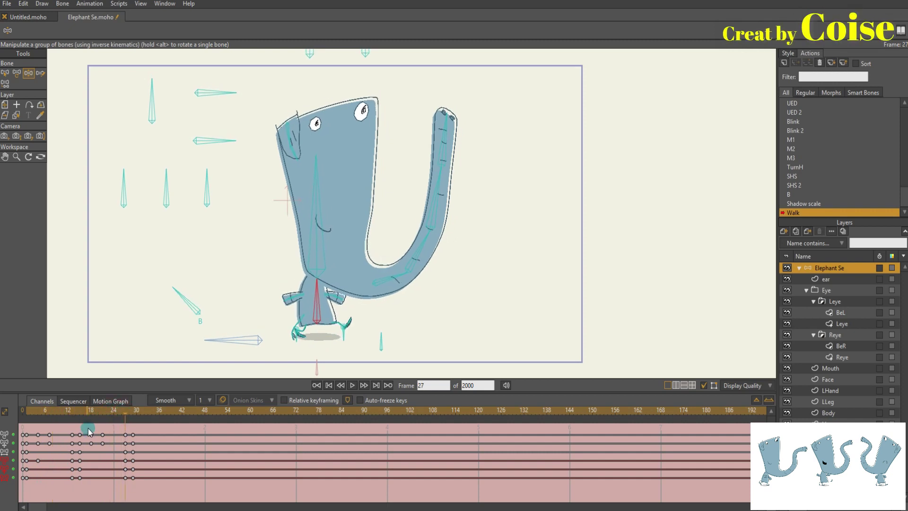
left_click_drag(62, 411, 39, 414)
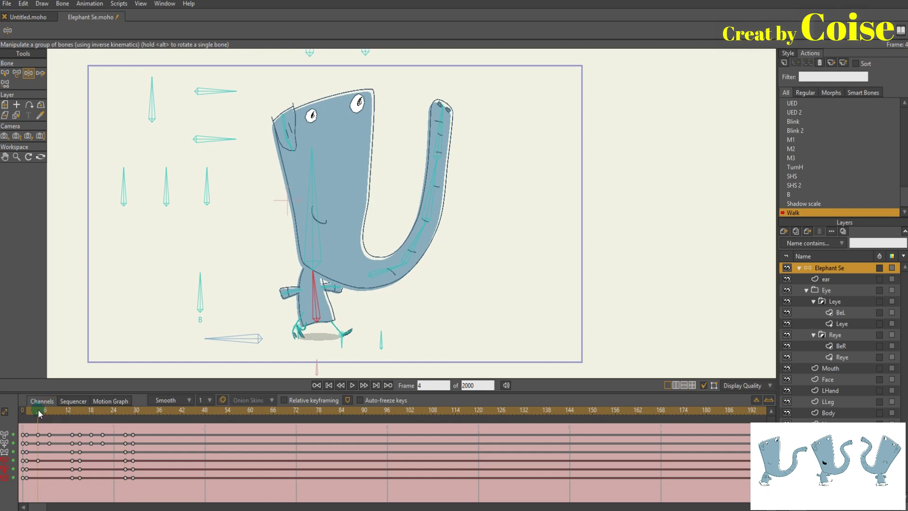
left_click_drag(39, 414, 92, 426)
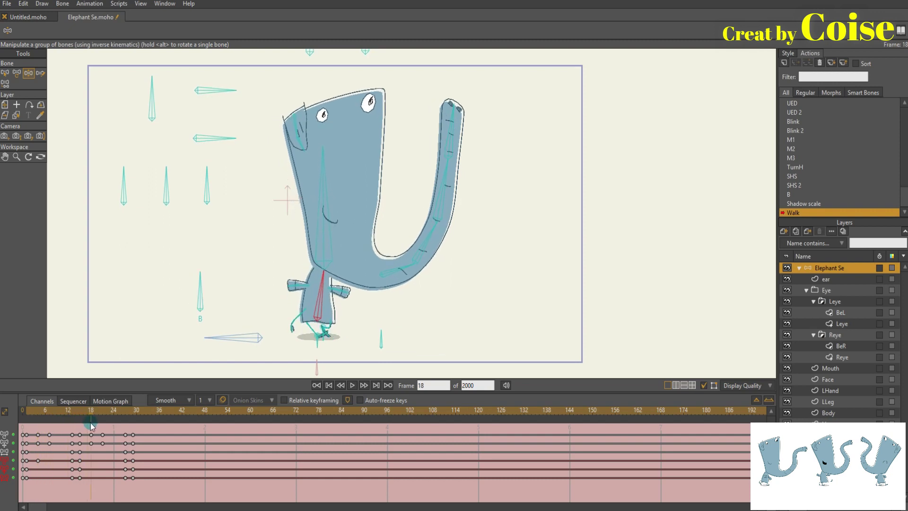
left_click(270, 345)
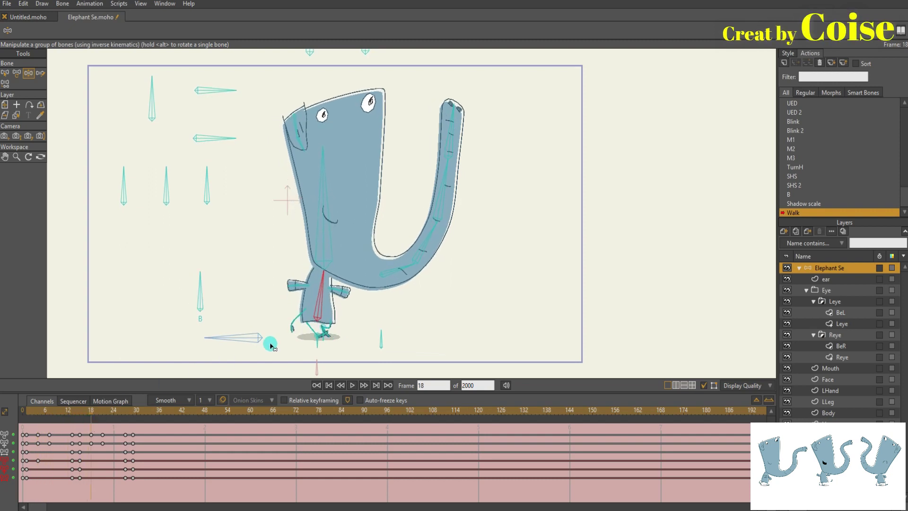
left_click(221, 401)
left_click_drag(320, 304, 316, 303)
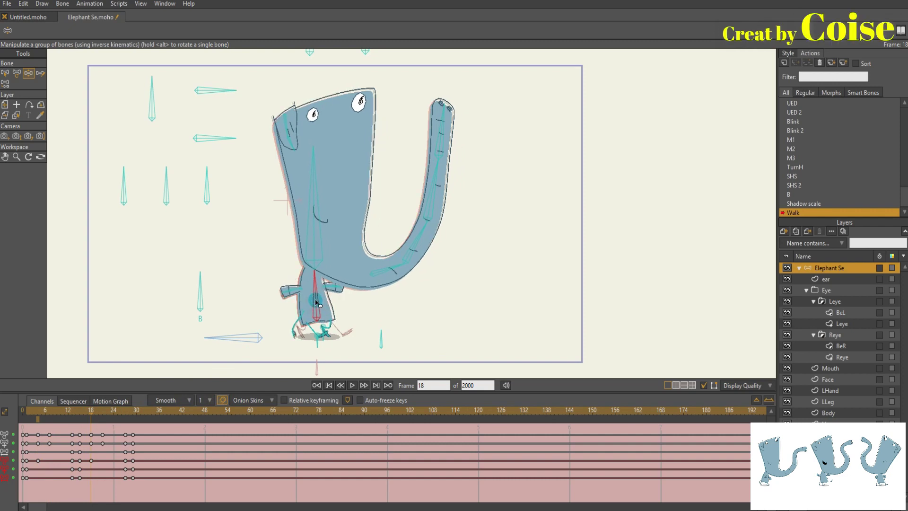
left_click_drag(316, 301, 315, 302)
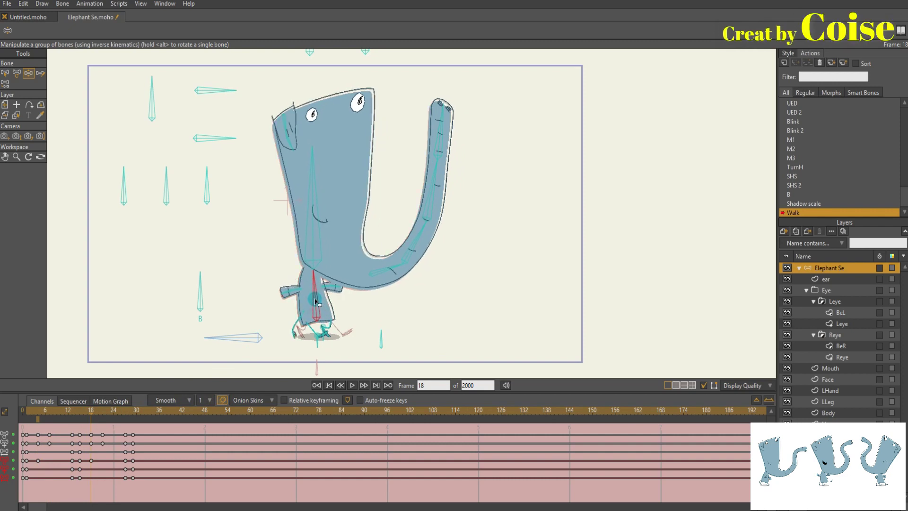
Step: Copy the frame 1 keys onto frames 27 and 29 to close the loop, and replay the walk with onion skins off
left_click_drag(100, 413, 125, 418)
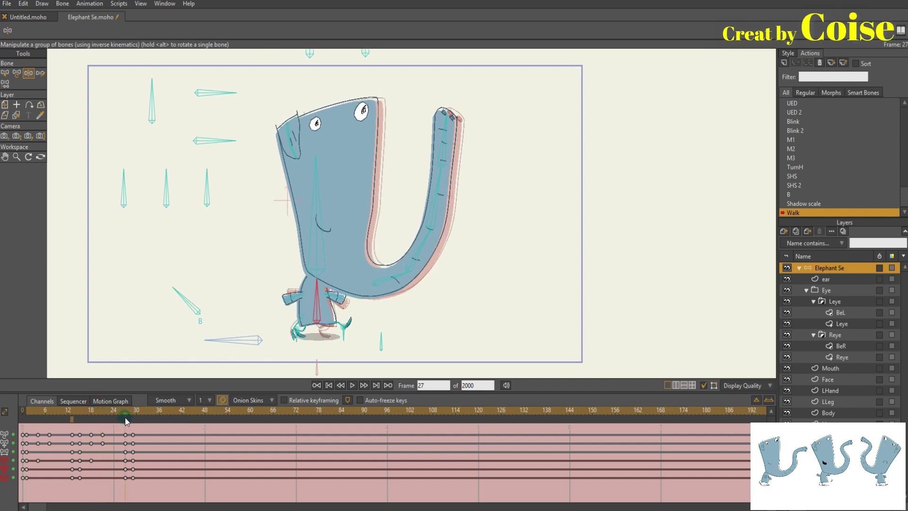
scroll(299, 329, "up", 2)
key("space")
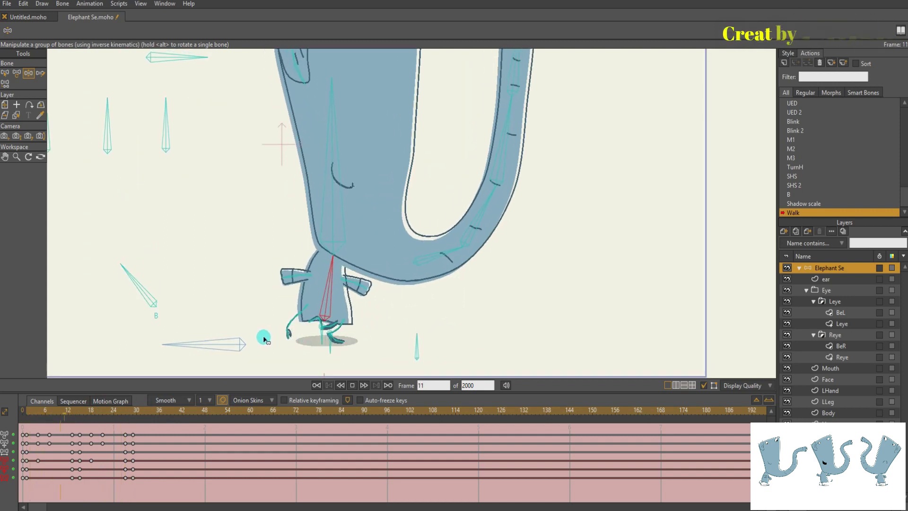
left_click(124, 413)
left_click_drag(29, 482, 27, 433)
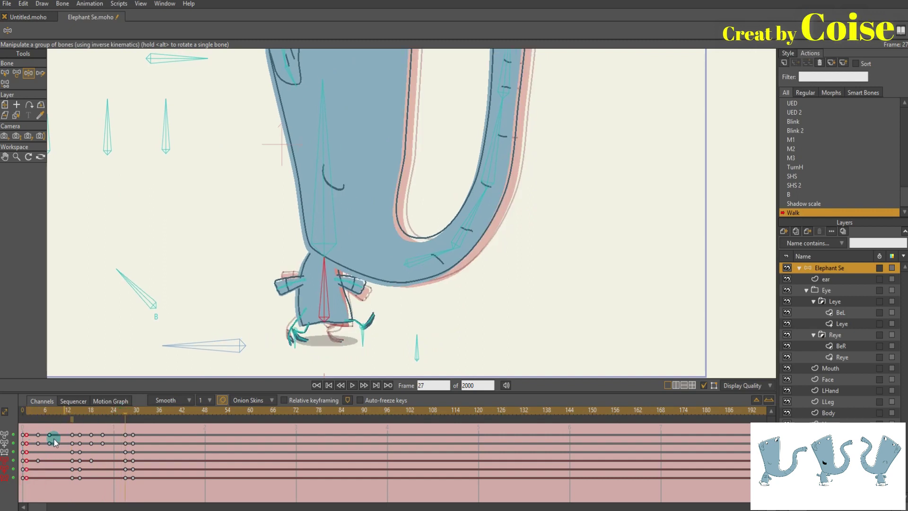
right_click(26, 436)
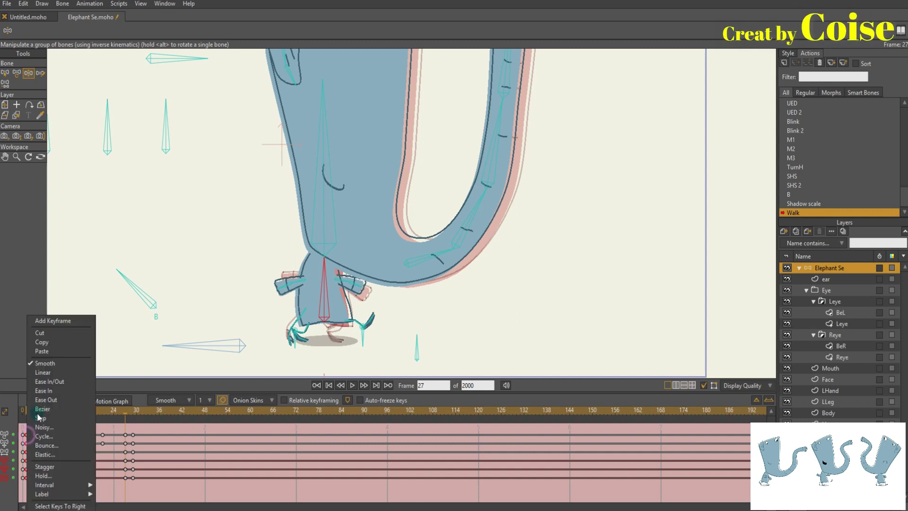
left_click(67, 353)
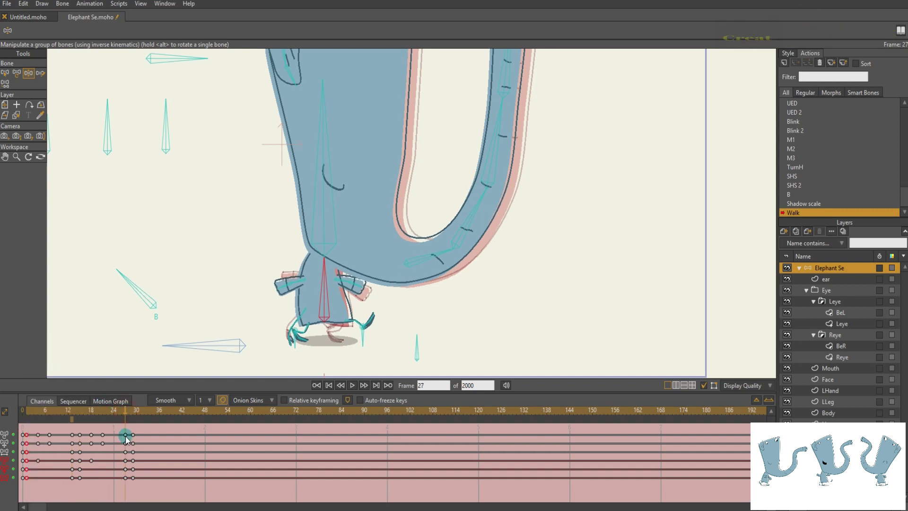
right_click(126, 435)
left_click(153, 351)
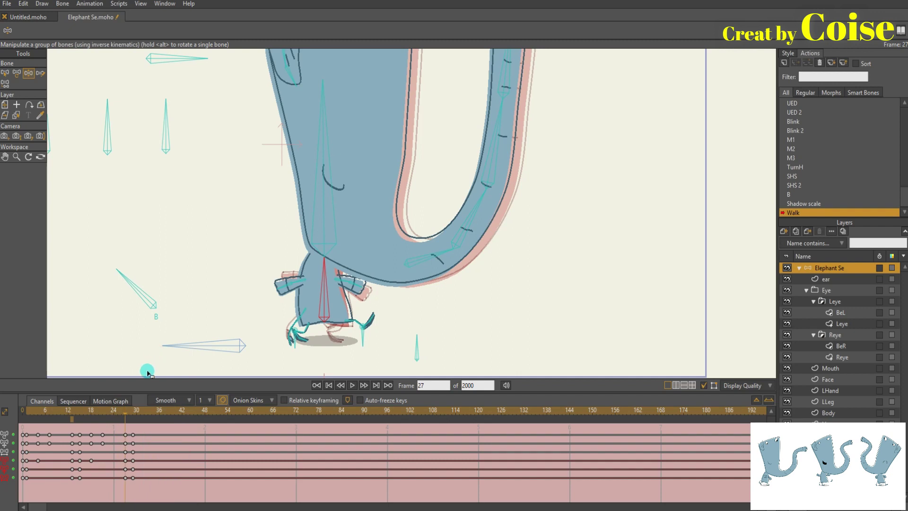
right_click(133, 434)
left_click(150, 352)
key("space")
left_click(221, 401)
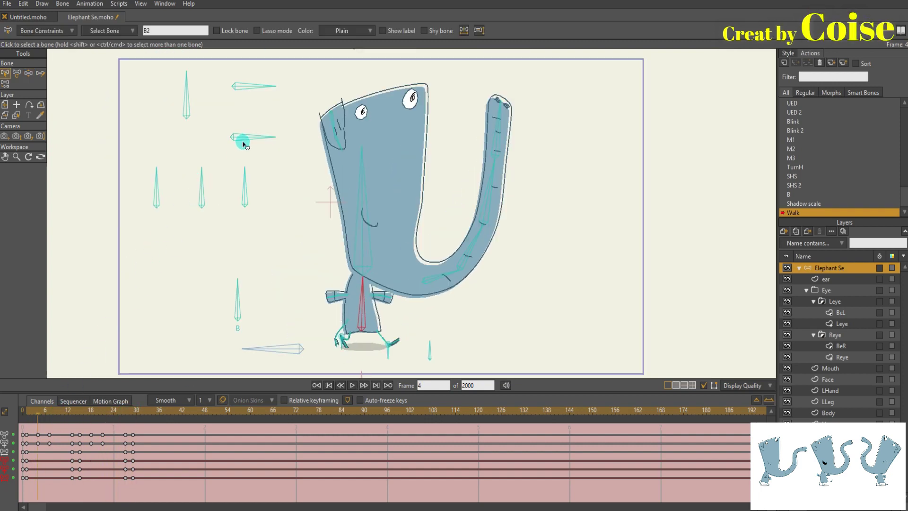
Step: Show labels on the TurnH, SHS, LER, UED, Blink, M1, M2 and M3 control bones, and deselect them
left_click_drag(145, 174, 147, 192)
scroll(174, 186, "down", 1)
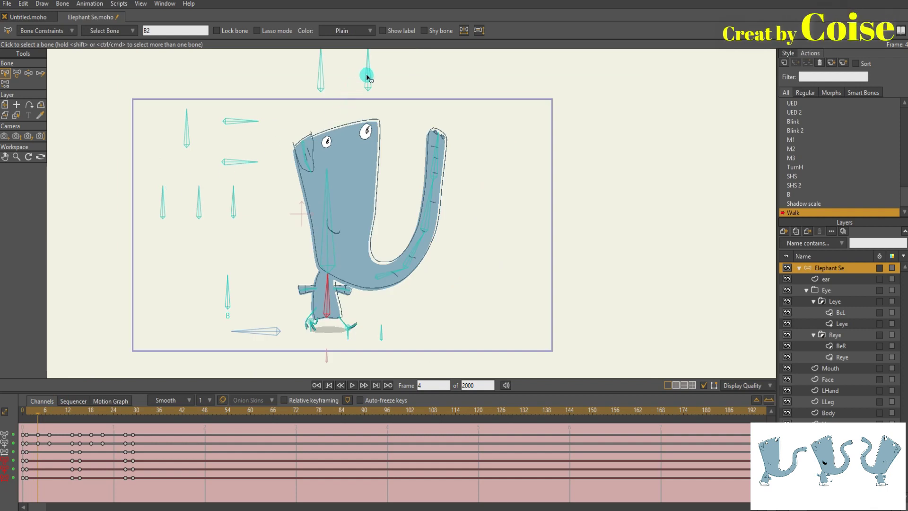
scroll(367, 78, "down", 2)
left_click_drag(296, 68, 381, 93)
left_click_drag(219, 82, 265, 177)
left_click_drag(168, 134, 218, 194)
left_click(383, 31)
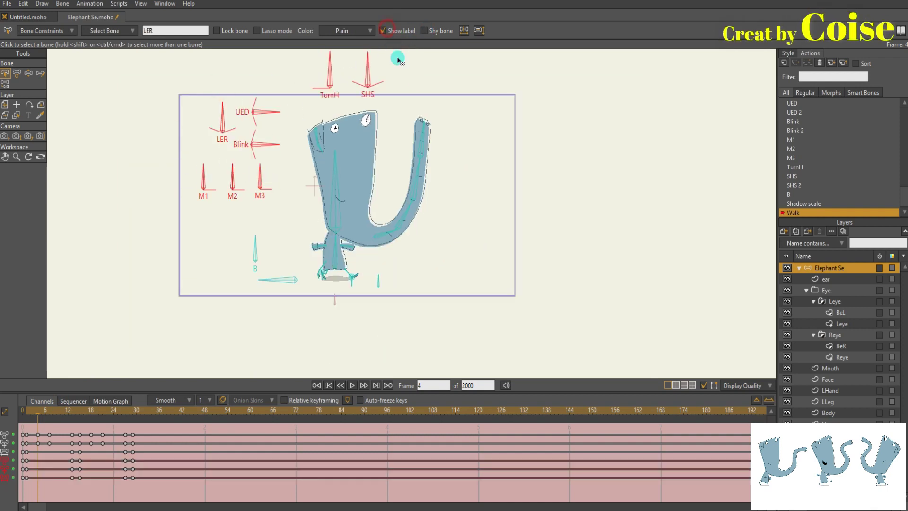
left_click(499, 108)
left_click_drag(494, 122, 499, 129)
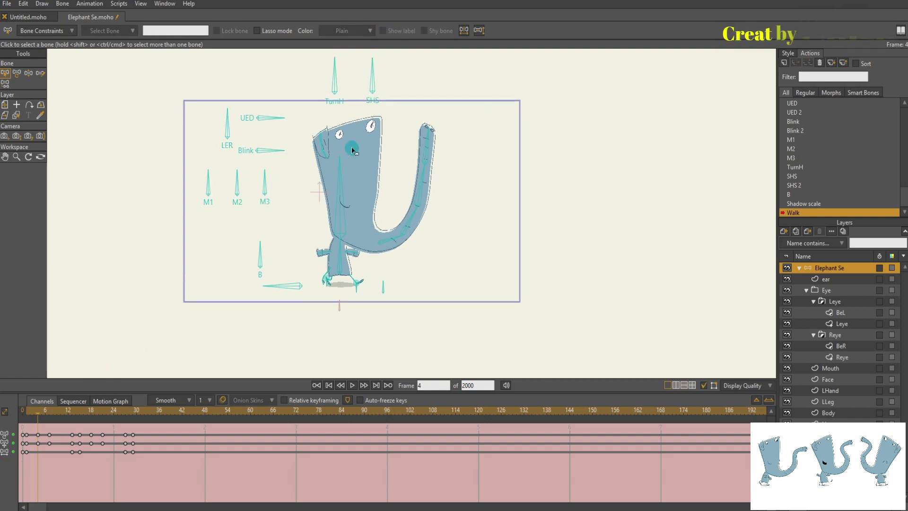
Step: Tilt the SHS control bone at frame 4 to stretch the elephant's head slightly
key("z")
left_click_drag(374, 75, 381, 79)
left_click(104, 358)
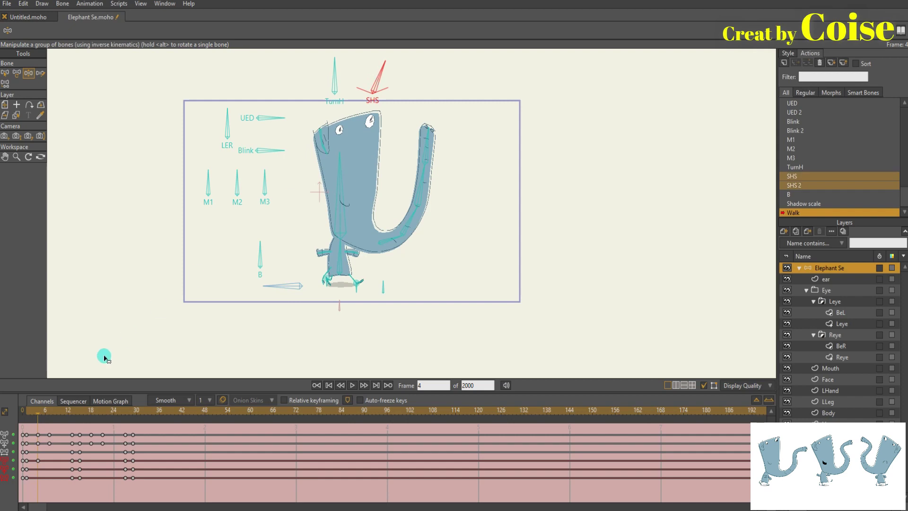
Step: Tilt the SHS bone at frame 18 to match the frame 4 pose using onion skins, replay the walk and switch onion skins off
left_click_drag(34, 413, 91, 418)
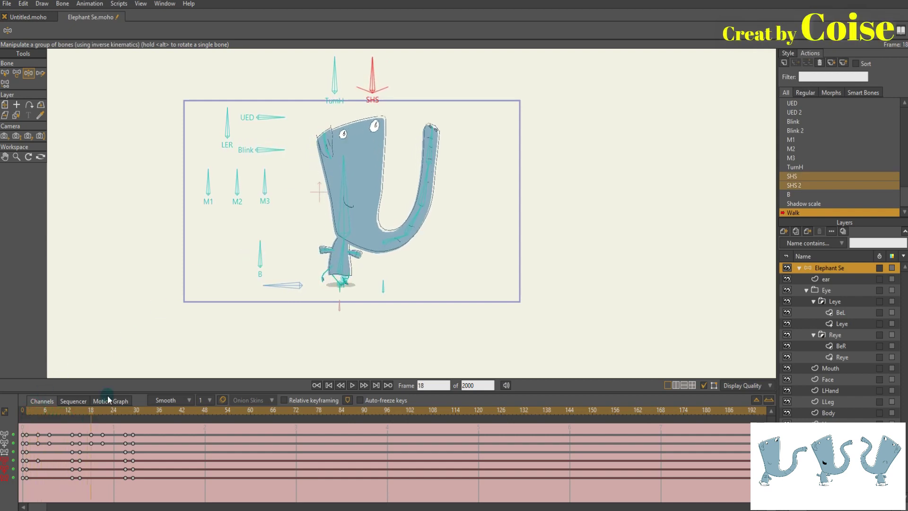
left_click(223, 400)
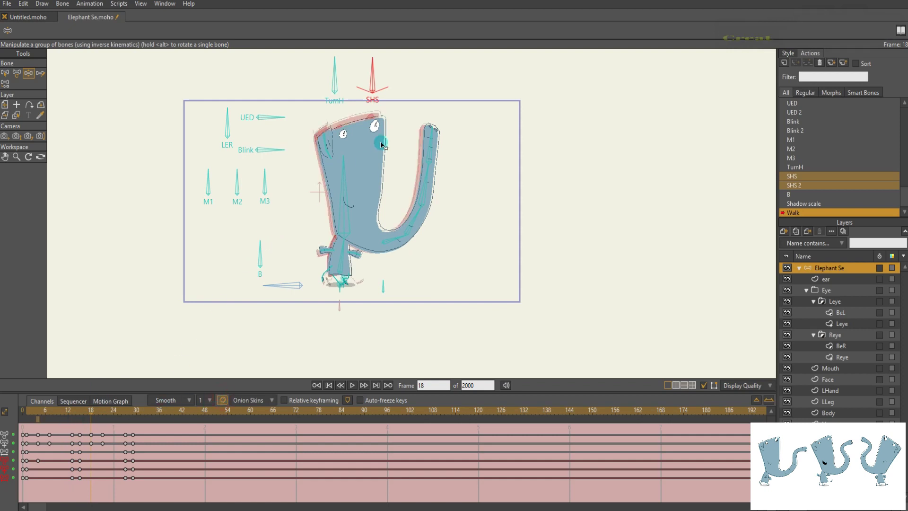
left_click_drag(416, 90, 422, 154)
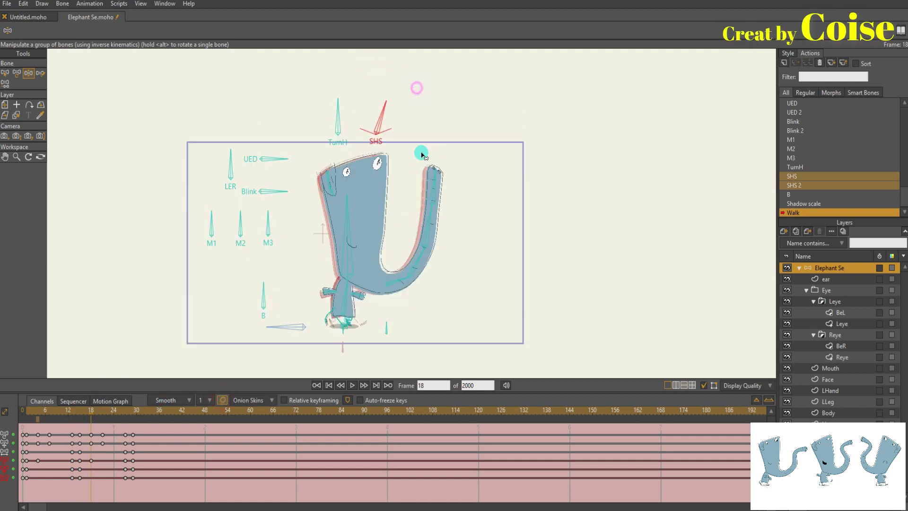
scroll(421, 154, "up", 3)
left_click_drag(354, 110, 361, 115)
left_click_drag(411, 132, 421, 94)
key("space")
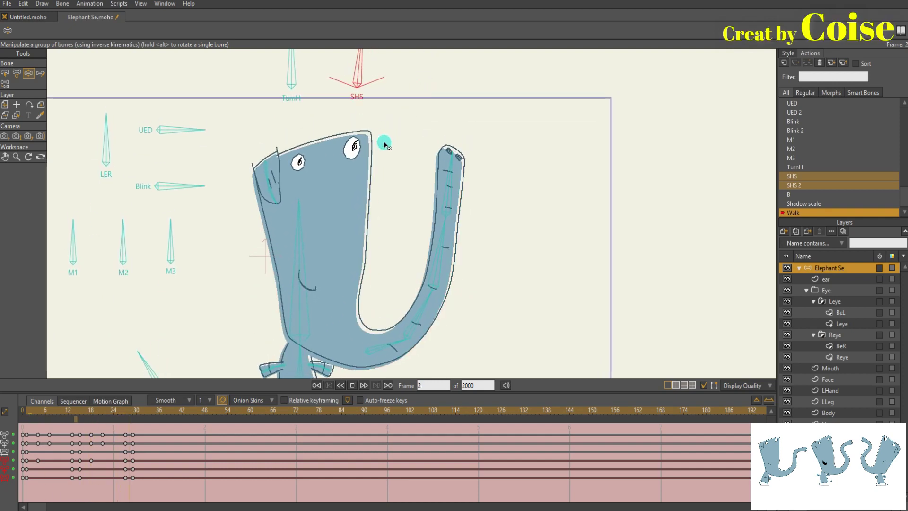
scroll(377, 154, "down", 2)
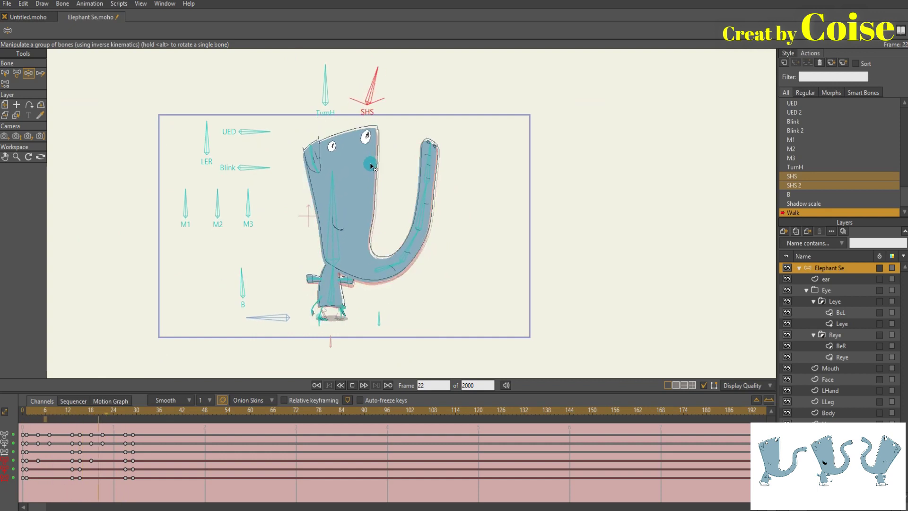
left_click(222, 399)
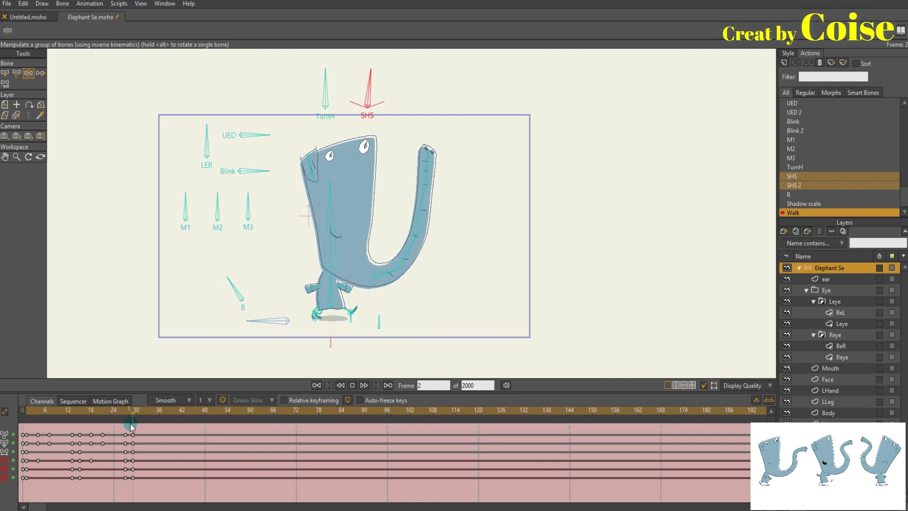
Step: Rotate the B control bone further at frames 1, 13 and 27 to lower the body, and replay the walk
left_click(35, 410)
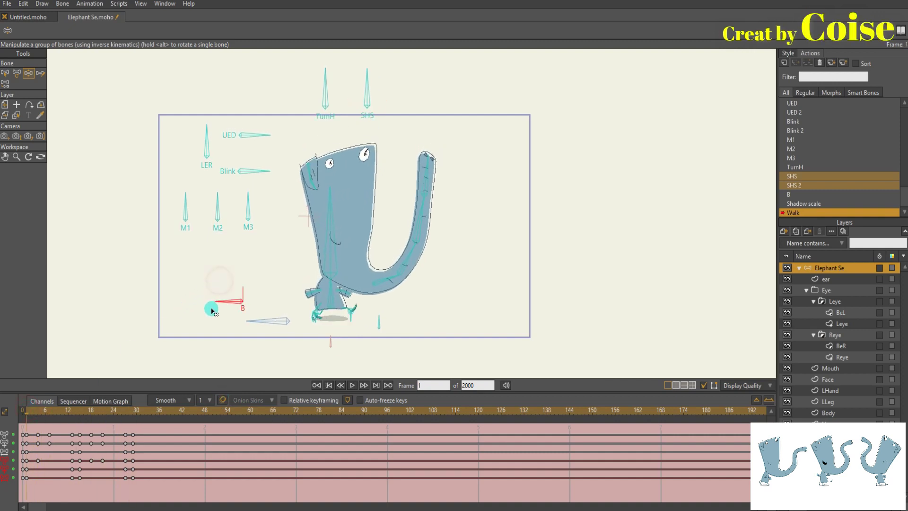
left_click(58, 432)
left_click_drag(37, 416, 68, 420)
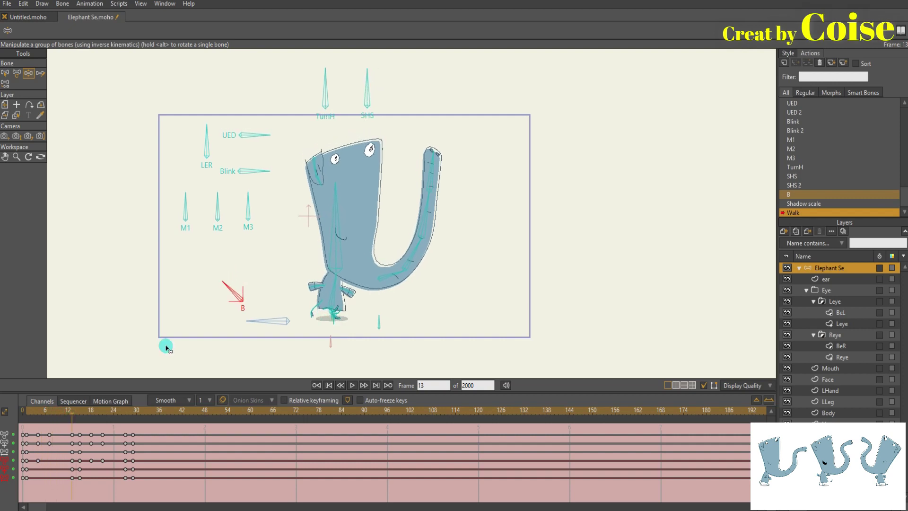
left_click_drag(220, 301, 225, 297)
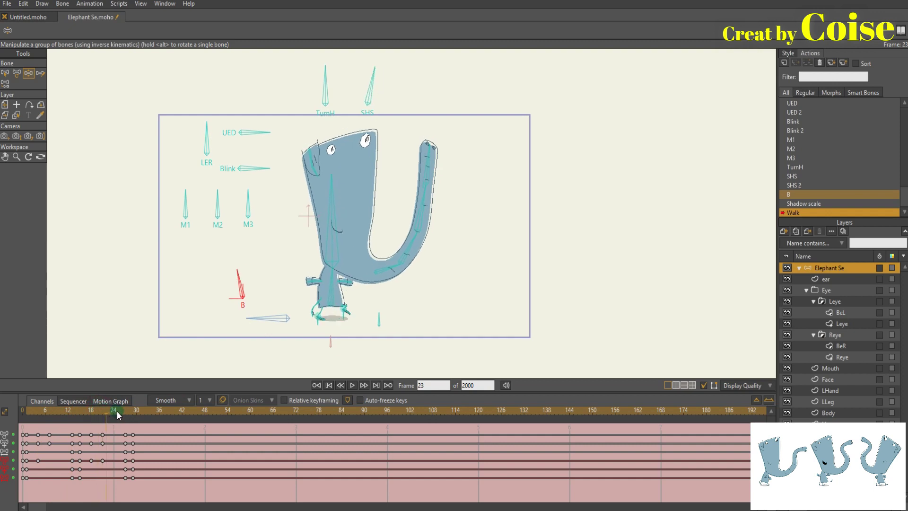
left_click_drag(118, 413, 125, 414)
left_click_drag(221, 295, 217, 302)
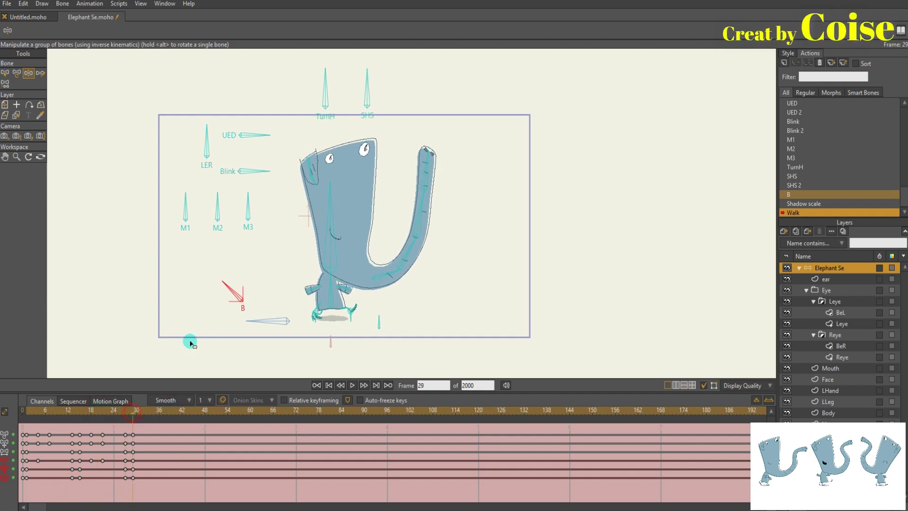
key("space")
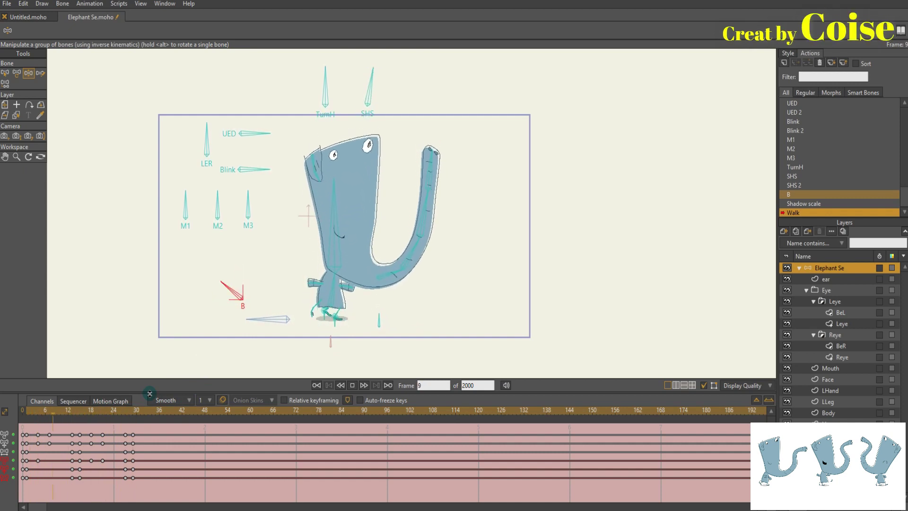
key("space")
Step: Shorten the holds by shifting the keys after frame 13 one frame earlier and moving the last keys to frame 27, and replay the walk
left_click_drag(146, 479, 127, 436)
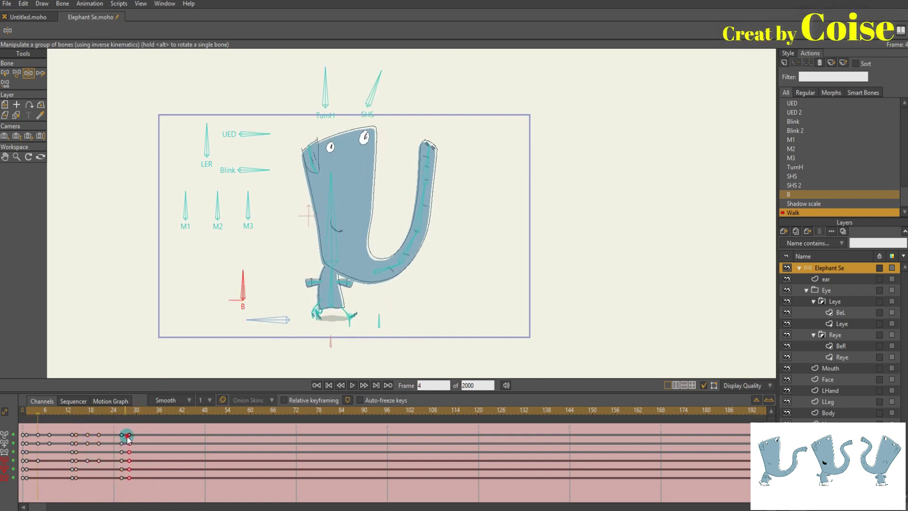
left_click_drag(146, 482, 125, 428)
key("space")
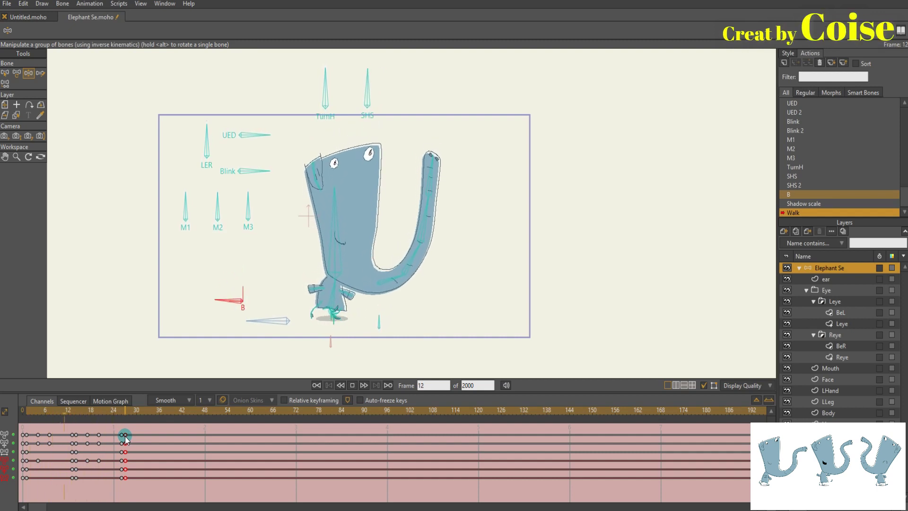
left_click(706, 386)
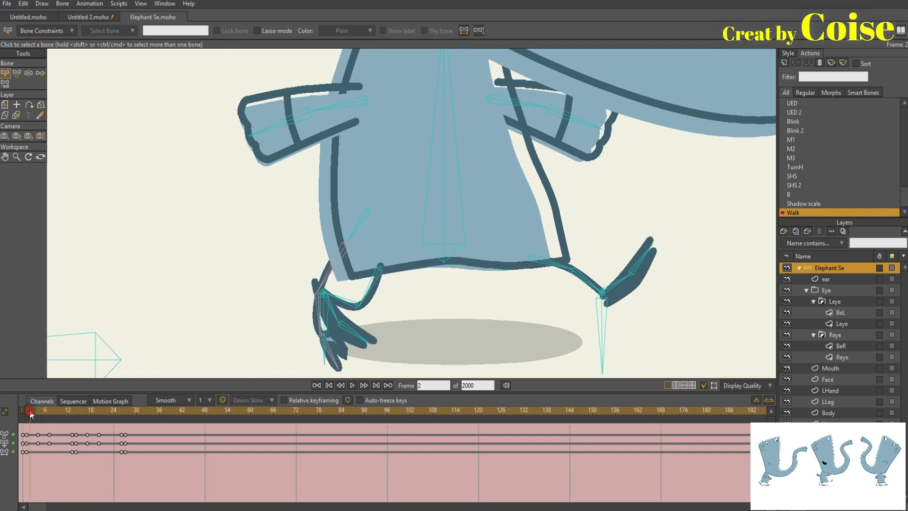
Step: At frame 0, set the tail-tip bone B15's dynamics to torque force 1, spring force 0.9 and damping force 0.4
left_click_drag(39, 417, 22, 412)
left_click_drag(140, 335, 163, 296)
scroll(297, 260, "up", 2)
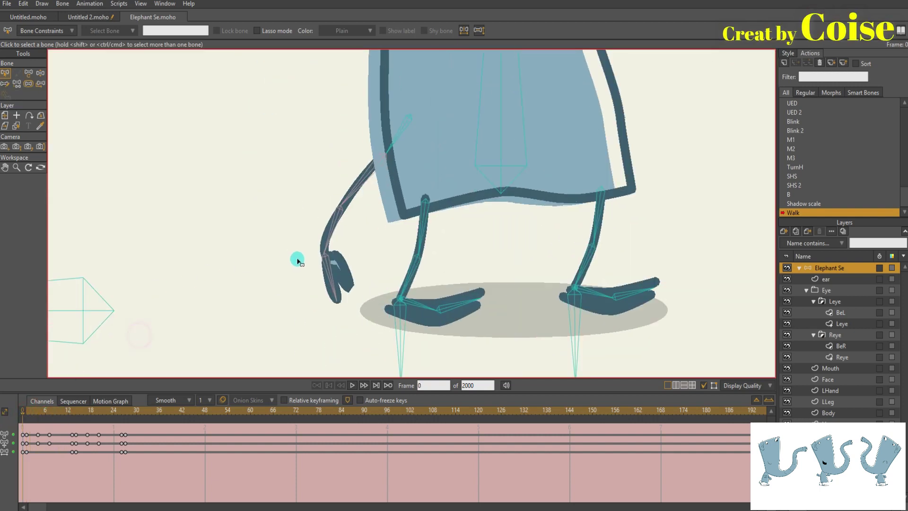
left_click(31, 30)
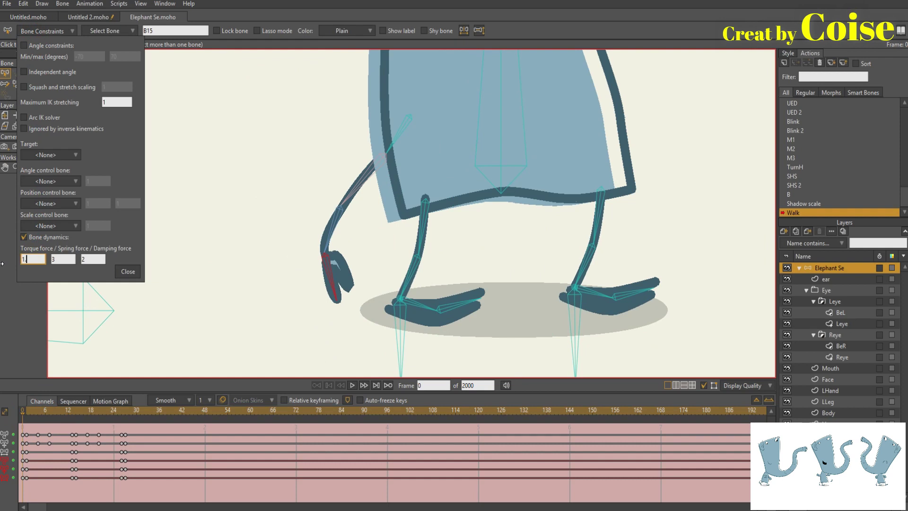
left_click(61, 260)
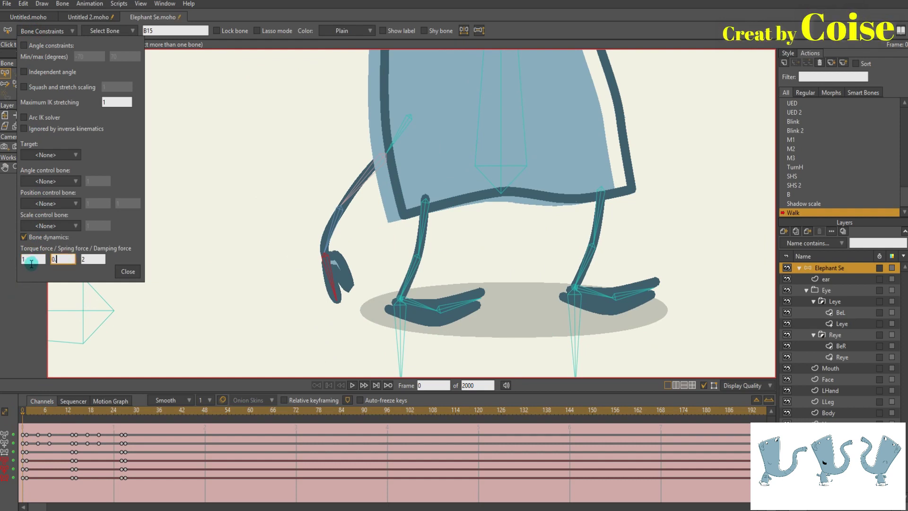
key("Tab")
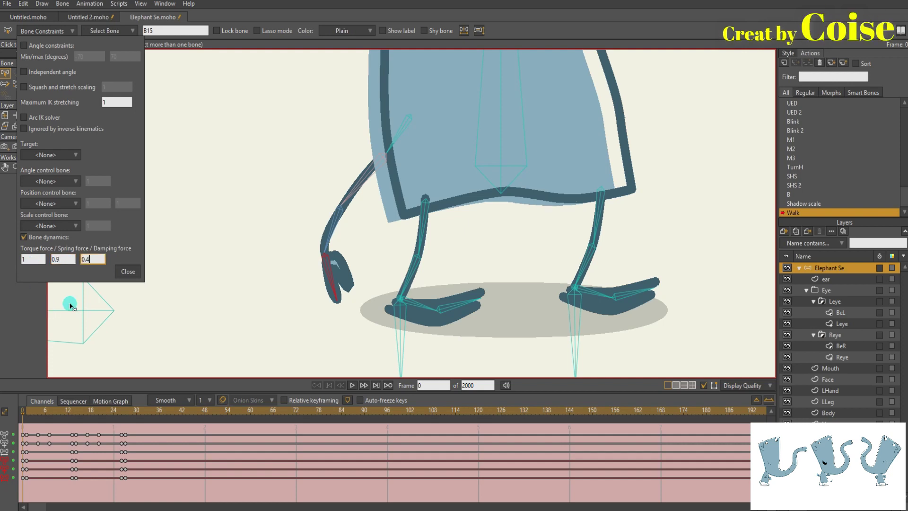
Step: Enable angle constraints on the tail-tip bone B15 with a range of -90 to 90 degrees
left_click(24, 46)
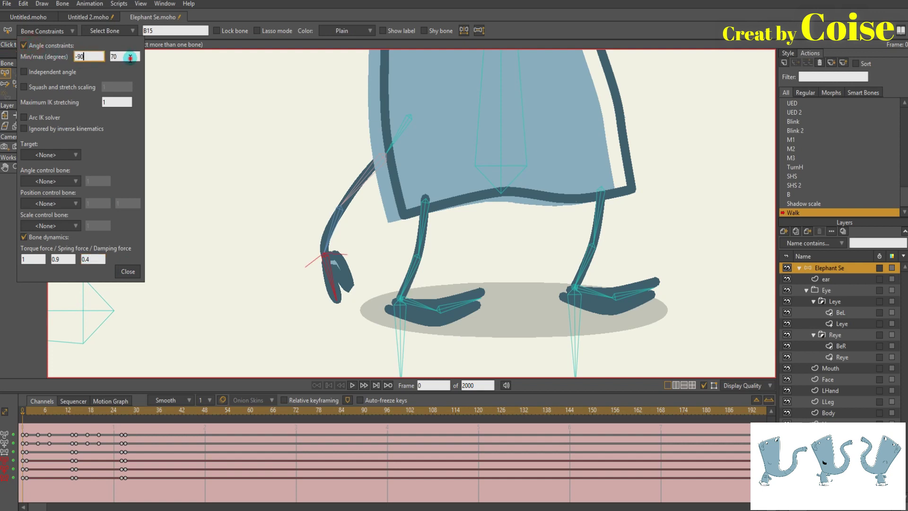
key("Tab")
type("9")
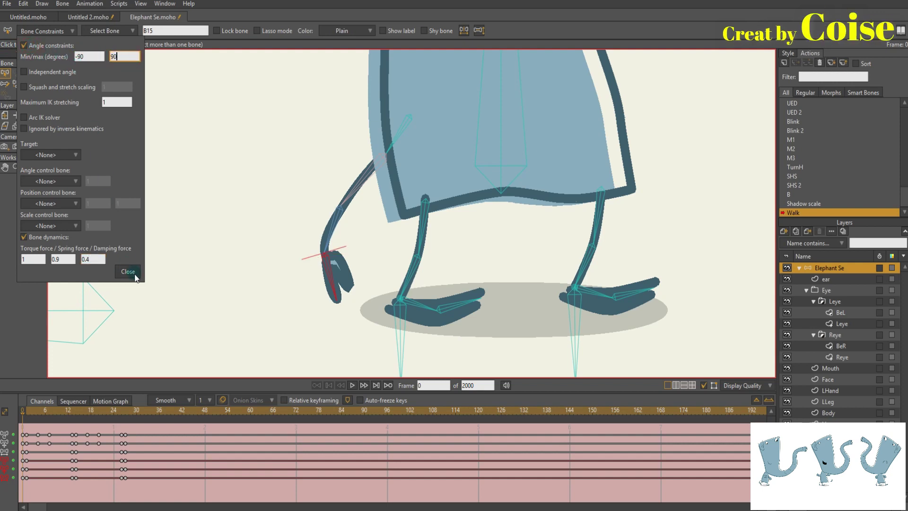
left_click(134, 273)
Step: Enable angle constraints on the middle tail bone B14 with a range of -90 to 90 degrees
left_click(335, 223)
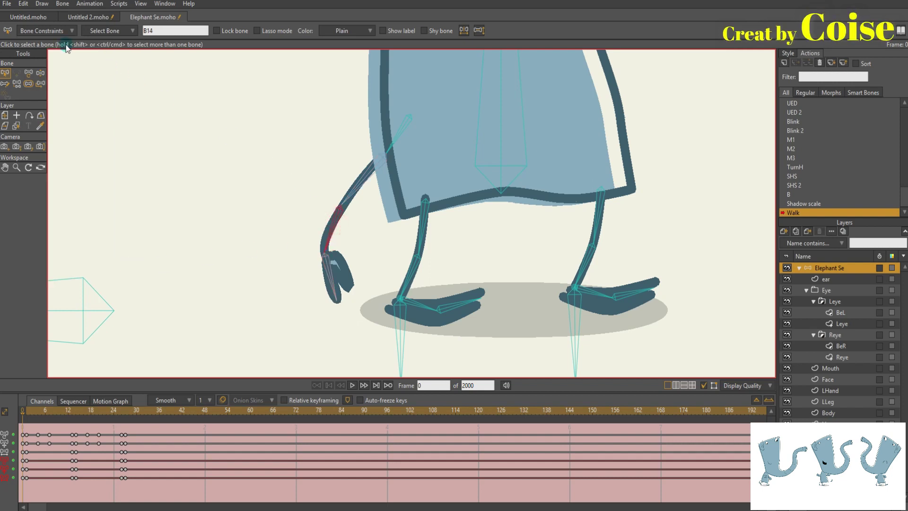
left_click(37, 31)
left_click(38, 47)
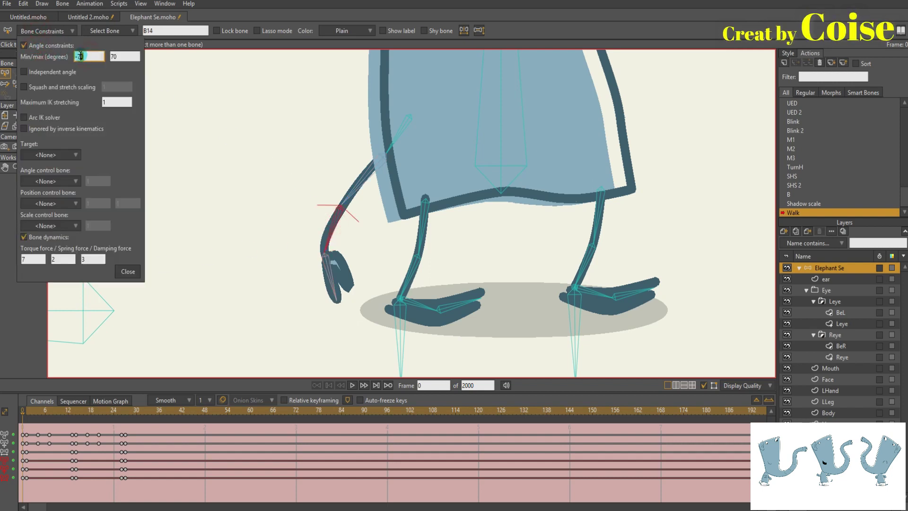
type("90")
key("Tab")
type("90")
Step: Set the middle tail bone B14's dynamics to torque force 2.1, spring force 0.9 and damping force 2
left_click(36, 259)
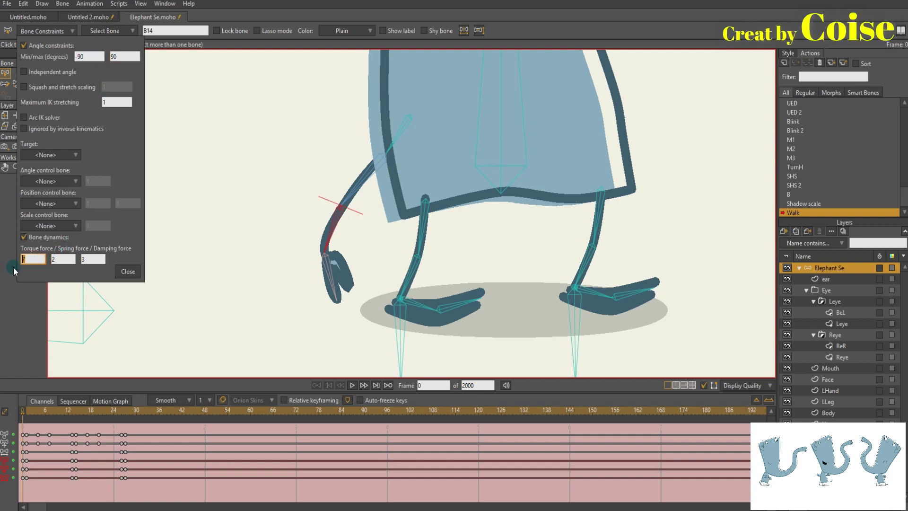
type("2.1")
key("Tab")
type("0.")
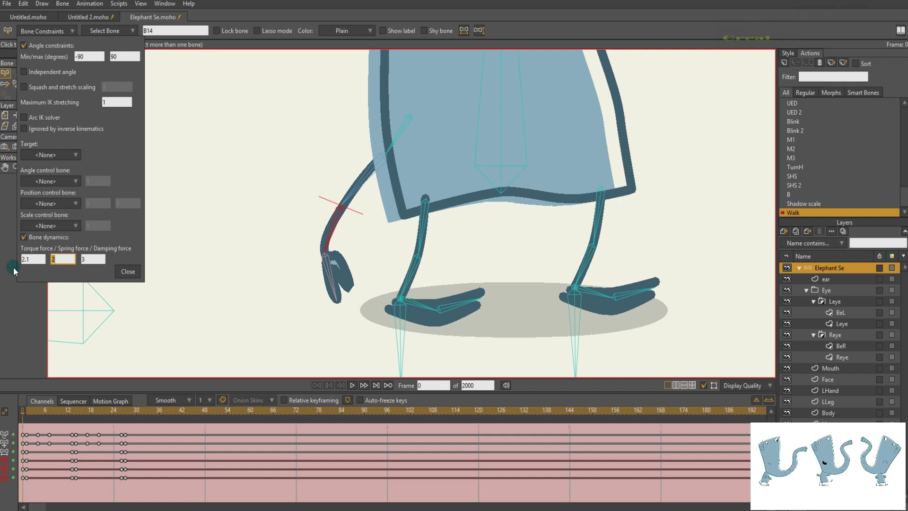
type("7")
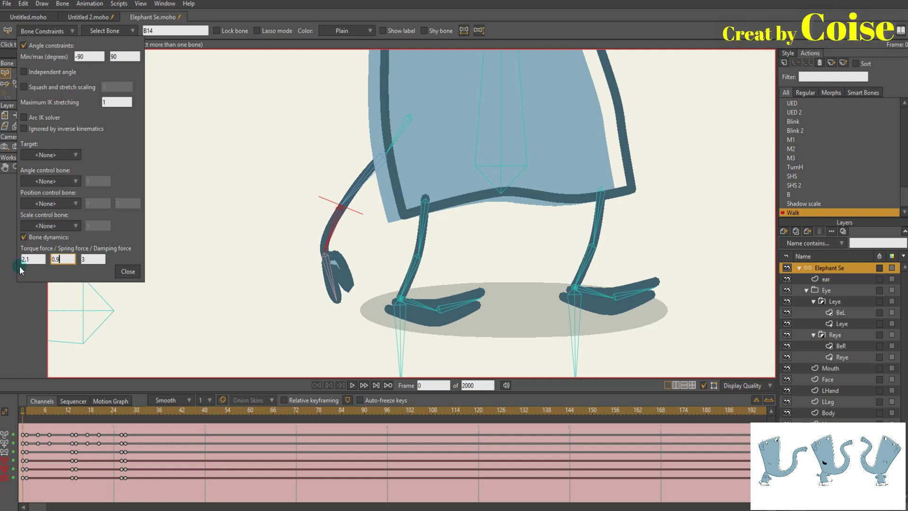
key("Tab")
type("2")
Step: Enable angle constraints on the upper tail bone B13 with a range of -90 to 90 degrees
left_click(356, 192)
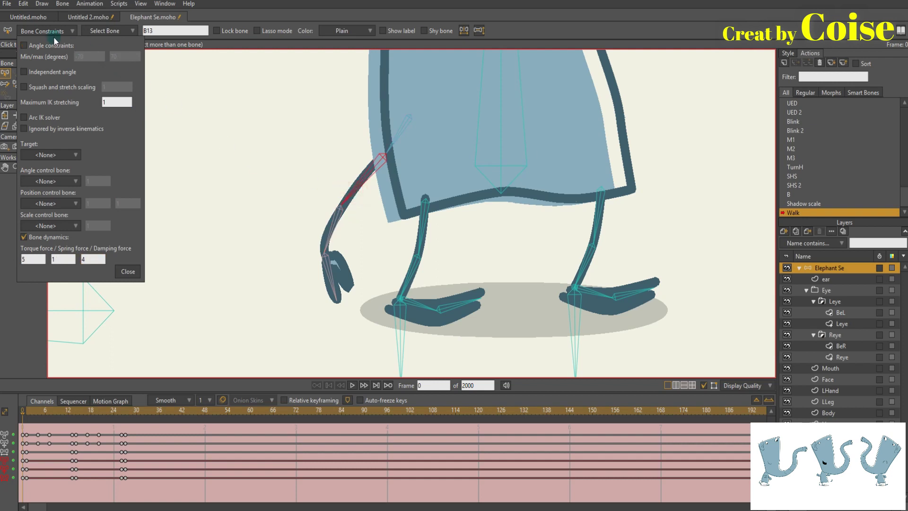
left_click(33, 46)
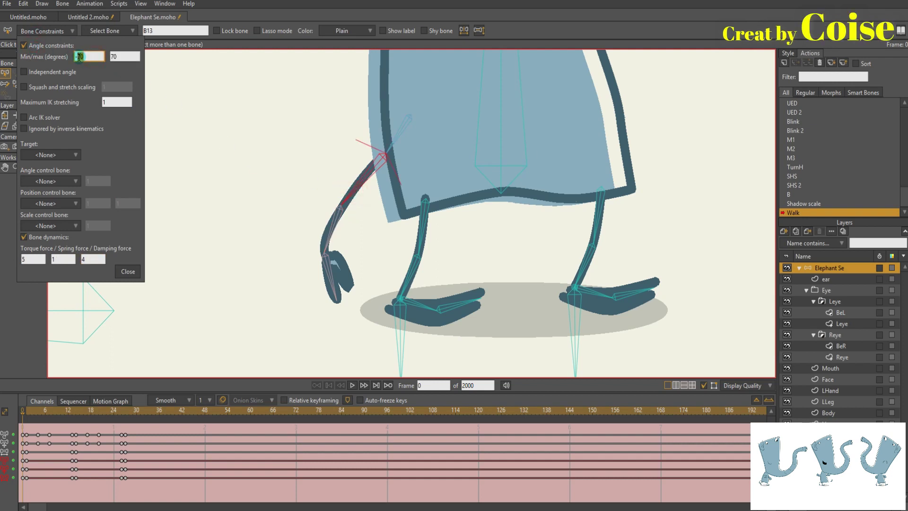
left_click(116, 57)
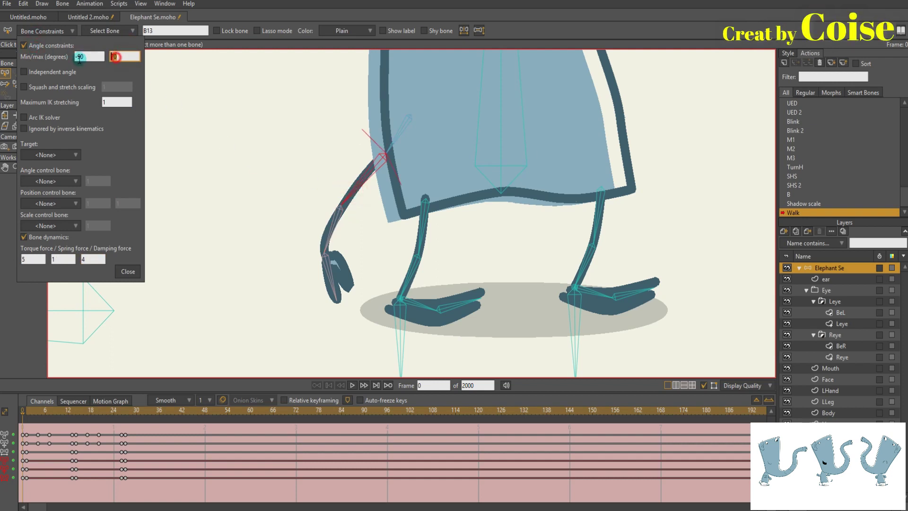
Step: Set the upper tail bone B13's dynamics to torque force 1, spring force 0.9 and damping force 2.6
left_click(24, 237)
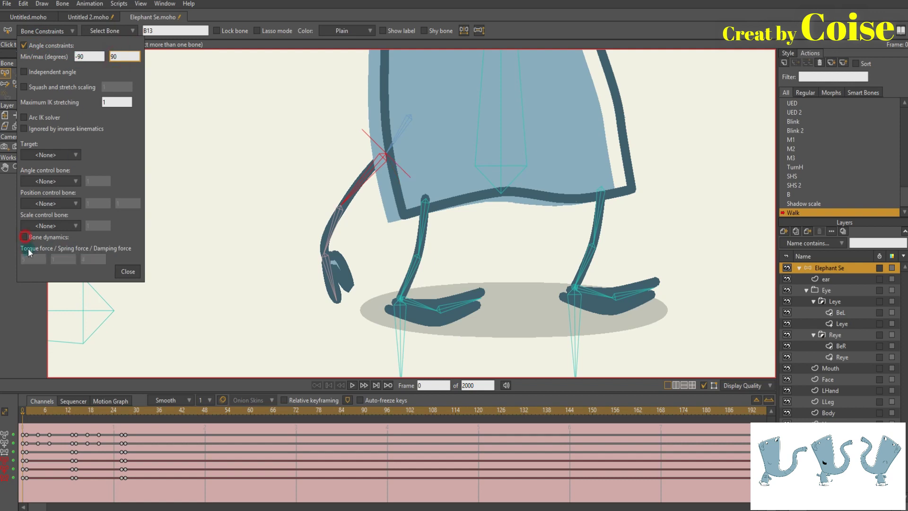
left_click(35, 259)
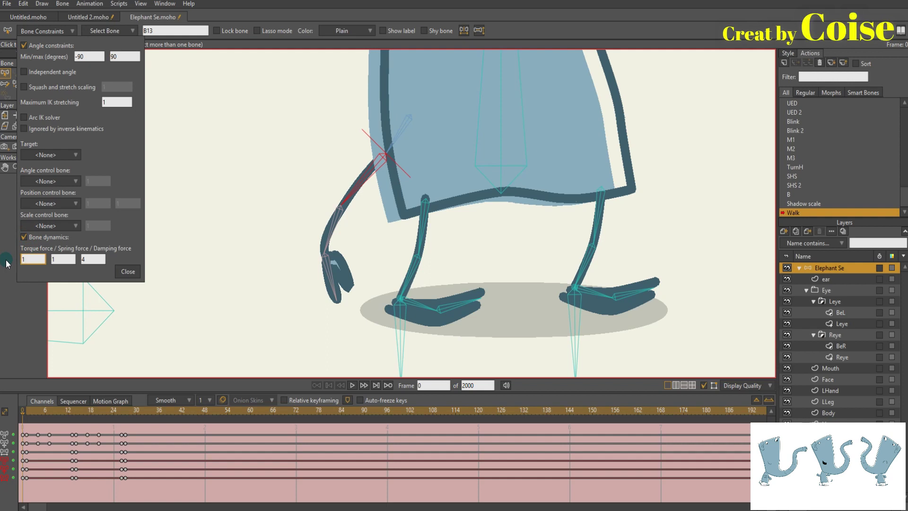
key("BackSpace")
type(".9")
left_click(128, 271)
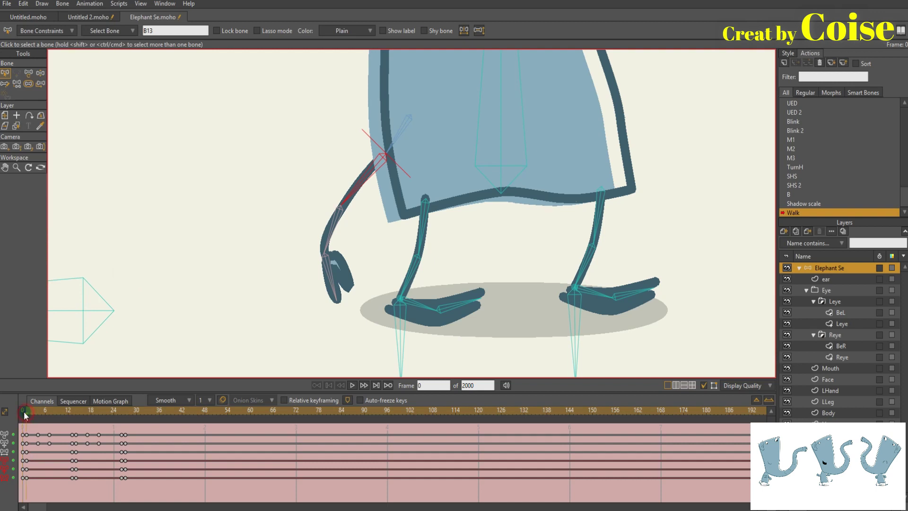
Step: Replay the walk to check the tail's swing, and set the upper tail bone B13's torque force to 2.6
key("space")
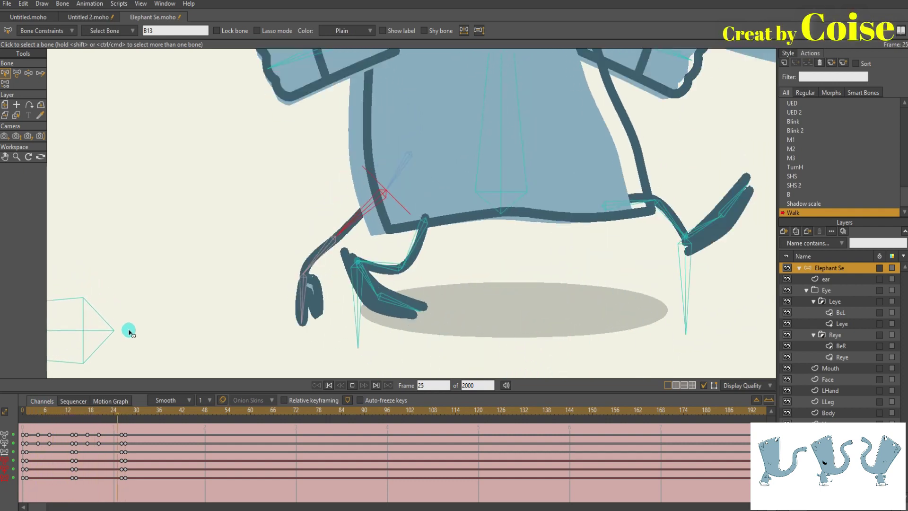
key("space")
left_click(52, 32)
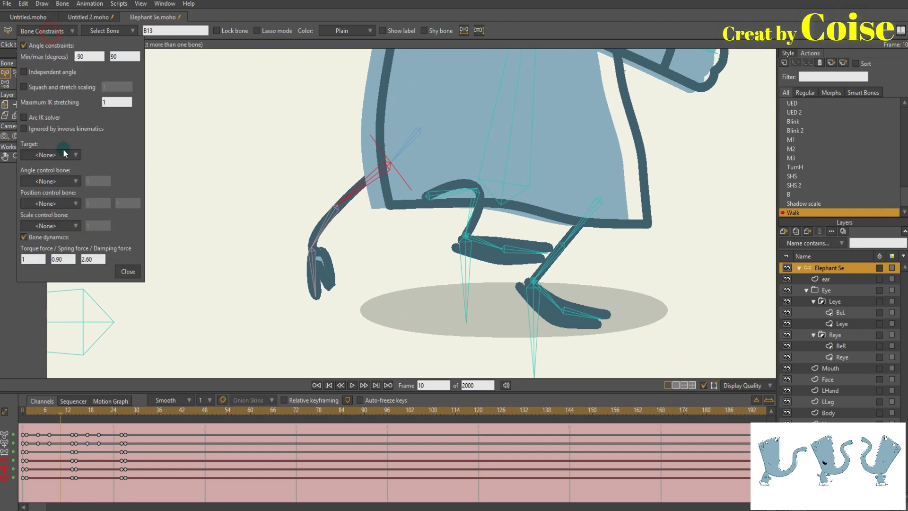
key("BackSpace")
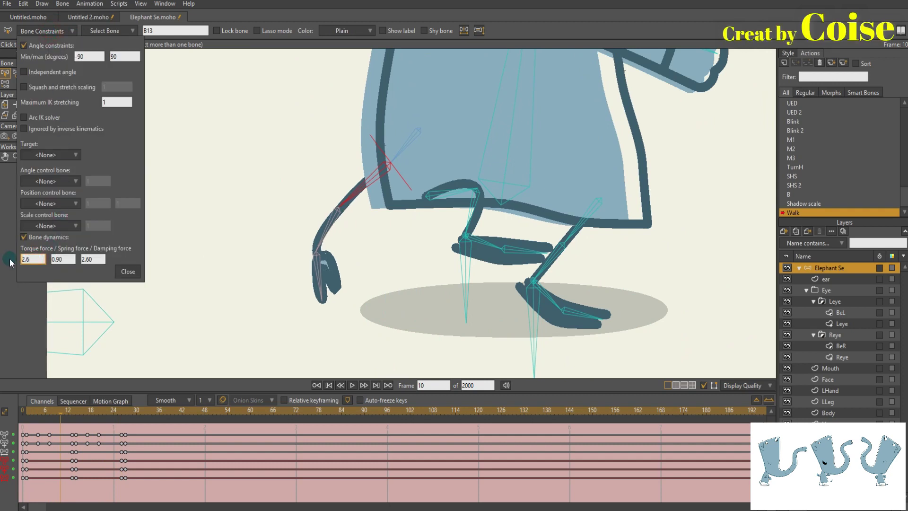
Step: Replay the walk and examine the tail's swing up close and on the whole elephant, with the bone constraint settings closed
left_click(33, 414)
key("space")
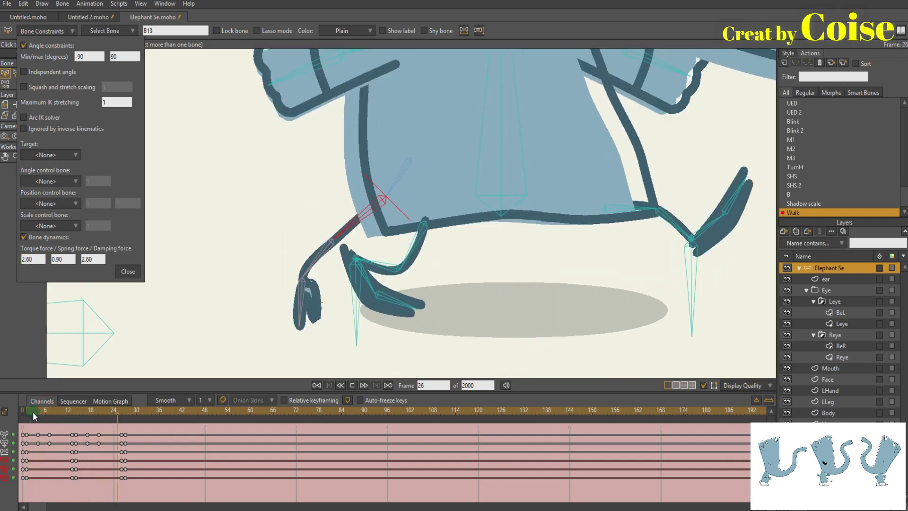
scroll(182, 306, "down", 5)
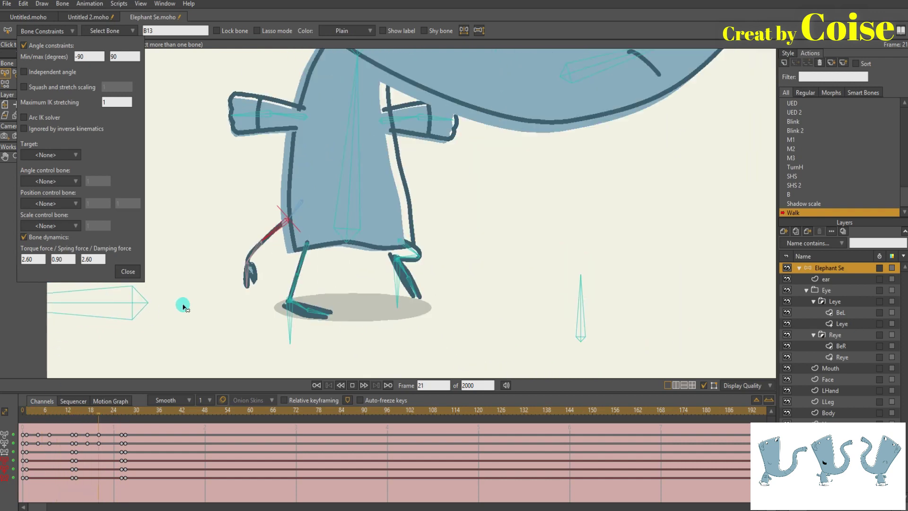
left_click(128, 271)
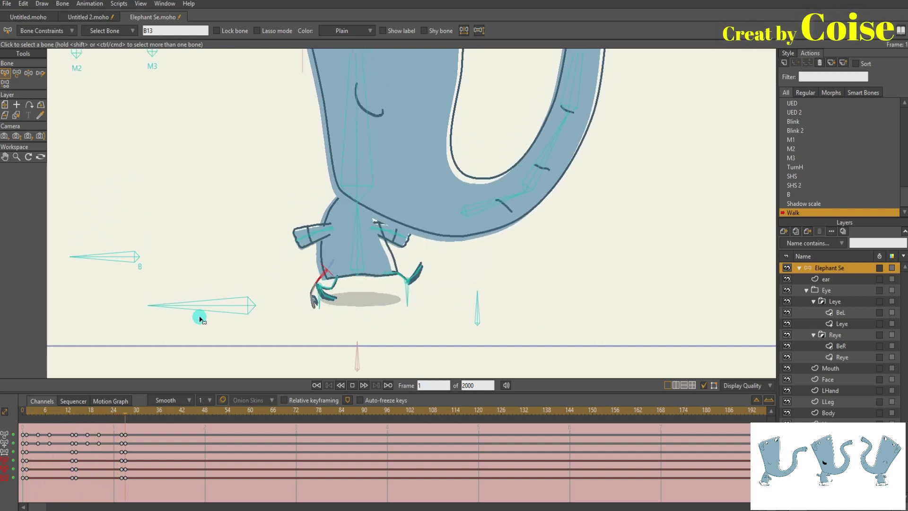
scroll(250, 265, "down", 3)
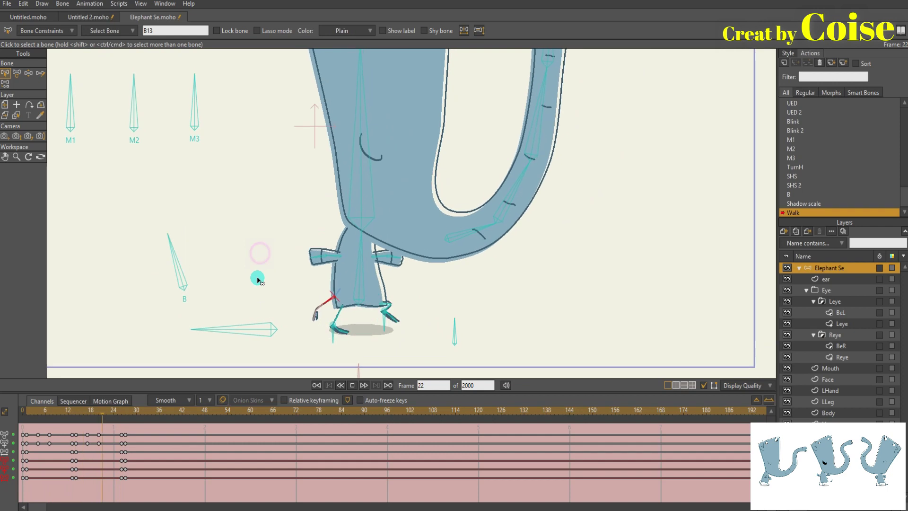
left_click_drag(248, 216, 242, 246)
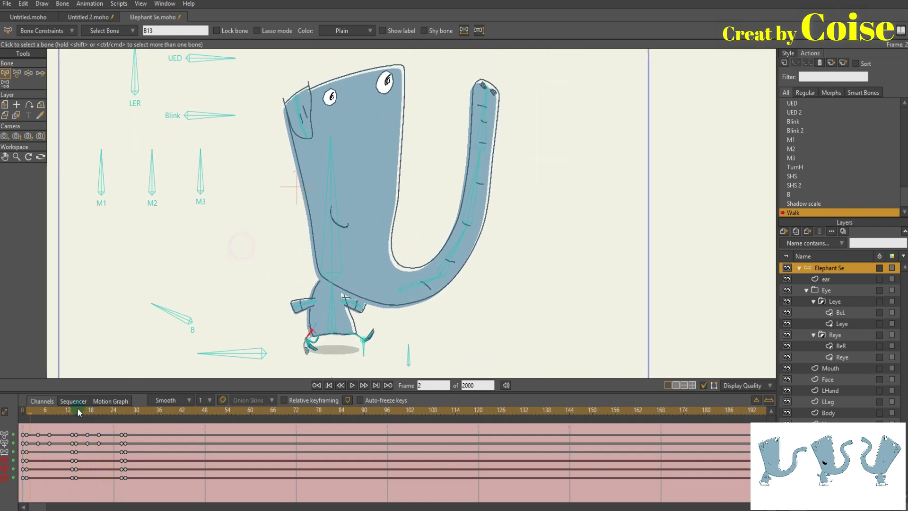
Step: Enable angle constraints on the ear tip bone B38 with a range of -70 to 70 degrees
left_click(48, 410)
scroll(318, 217, "up", 4)
left_click(357, 250)
left_click(47, 31)
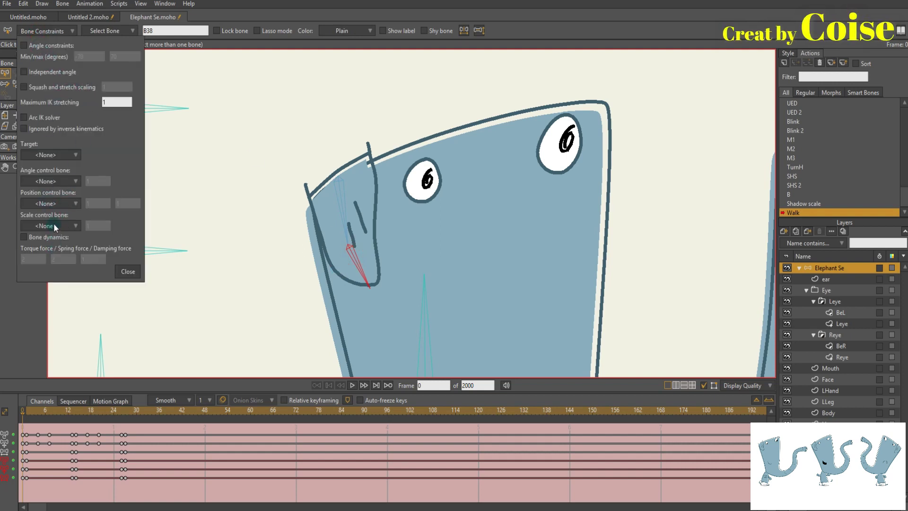
left_click(44, 44)
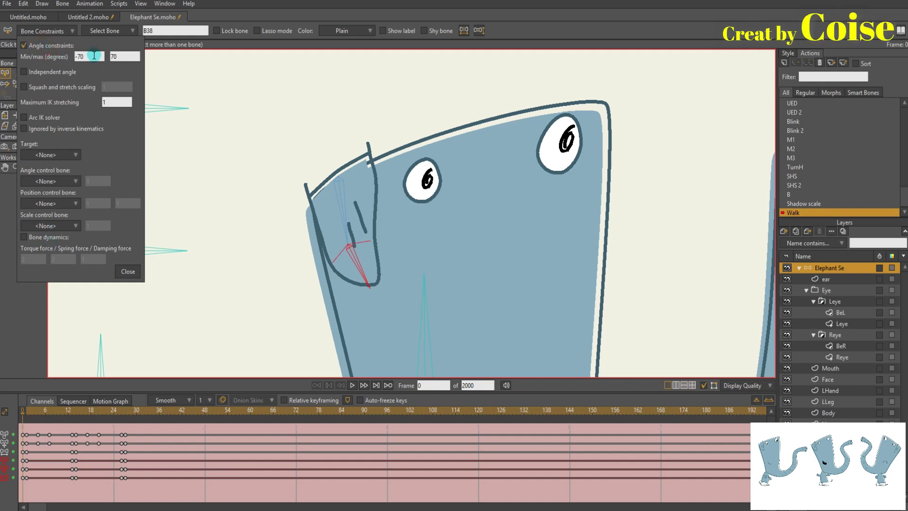
left_click(118, 271)
Step: Swing the ear tip bone with Manipulate Bones to test its angle limits and the ear's bending
key("z")
left_click_drag(331, 255, 404, 271)
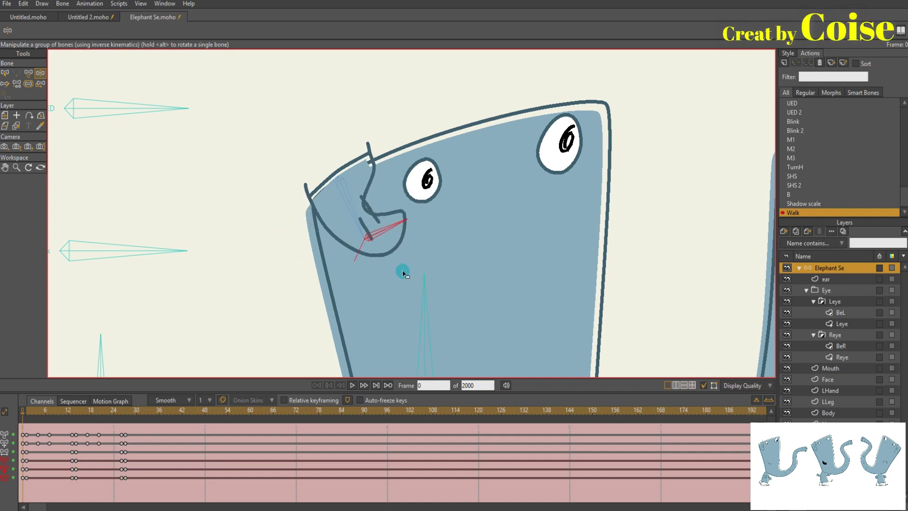
key("z")
Step: Return to the Mainline and create a smart bone action for the ear tip bone B38
right_click(855, 122)
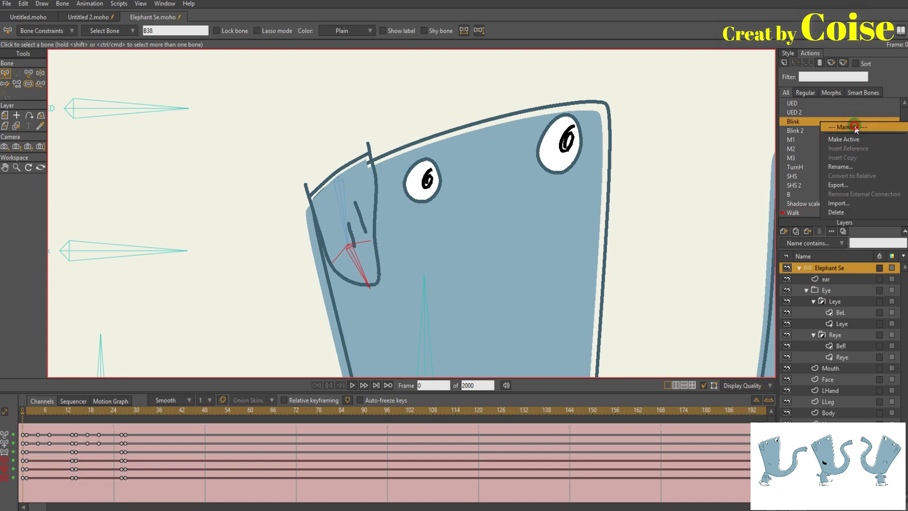
left_click(856, 126)
left_click_drag(359, 258, 342, 261)
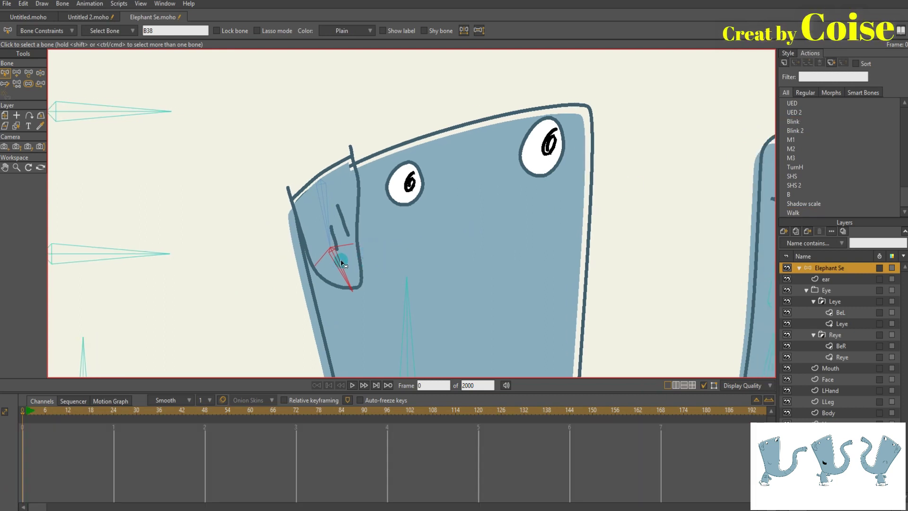
left_click(784, 63)
left_click(457, 288)
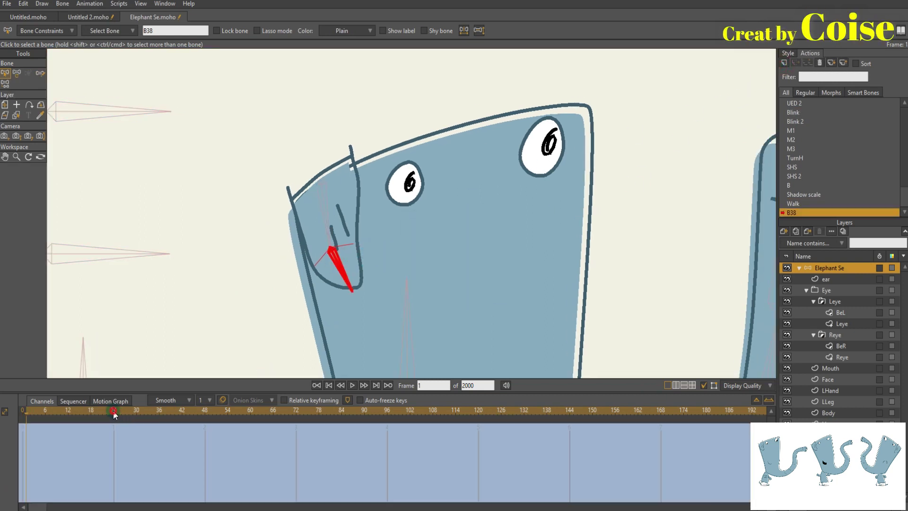
Step: At frame 24 of the action, rotate the ear tip bone backward to an angle of about -50 degrees
left_click(114, 409)
key("t")
left_click_drag(347, 284, 289, 266)
scroll(307, 248, "up", 3)
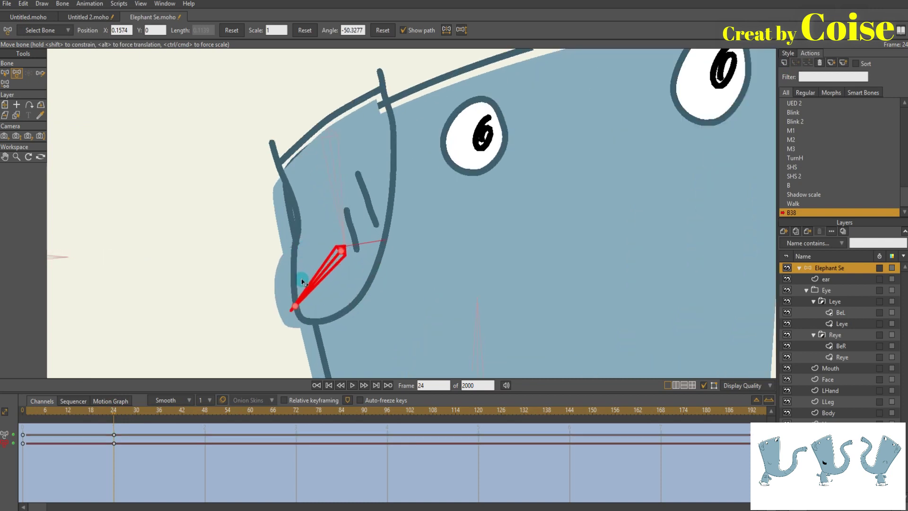
Step: On the ear layer at frame 24, bend the two inner ear lines by moving their points, and scrub to check them
left_click(324, 252, "ctrl+alt")
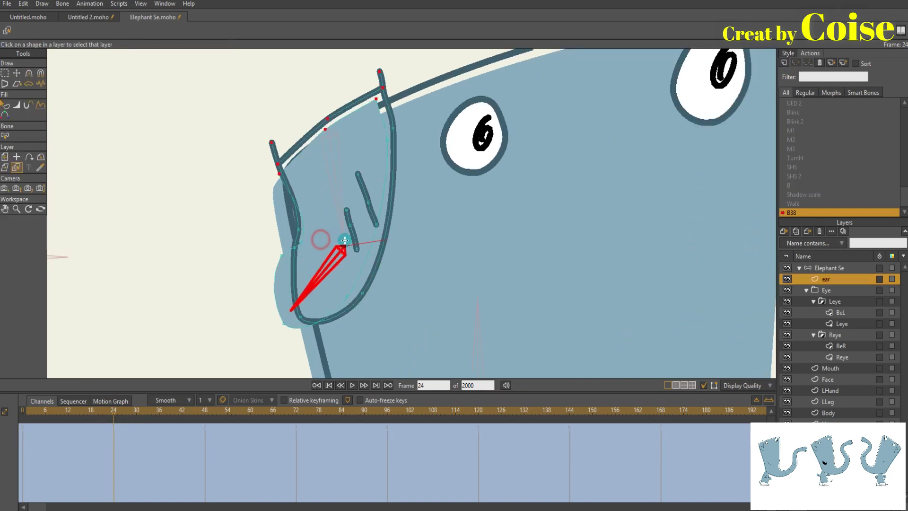
left_click(364, 293)
left_click_drag(364, 295, 366, 293)
left_click_drag(357, 249, 364, 229)
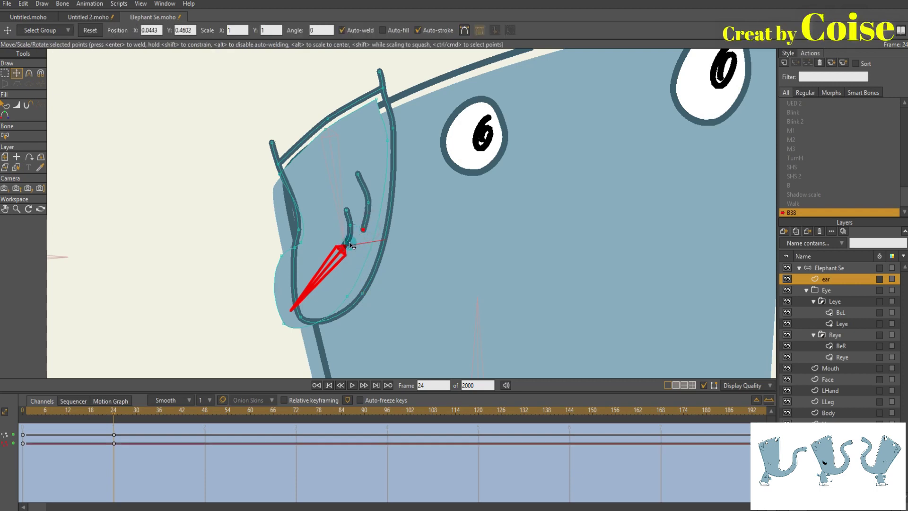
key("q")
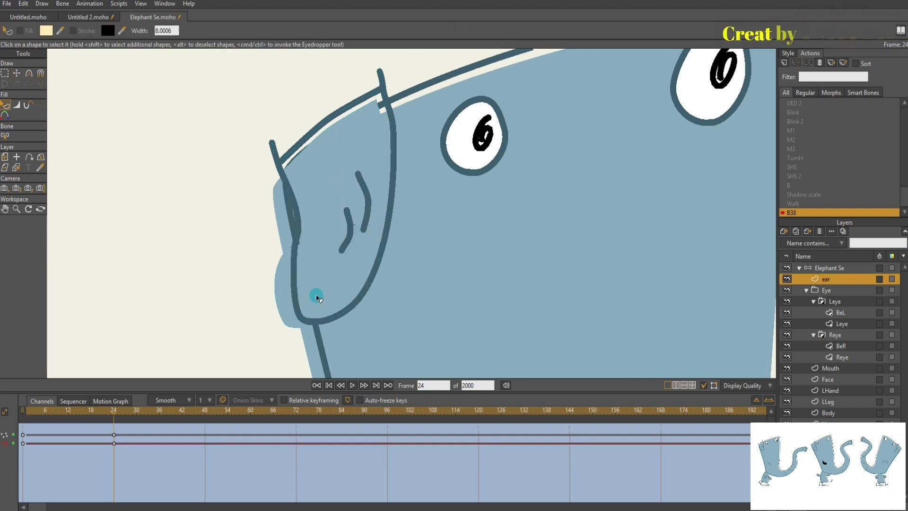
left_click_drag(91, 409, 113, 410)
Step: Adjust the curvature of the ear's lower front outline at frame 24 and scrub the action to check the bend
key("c")
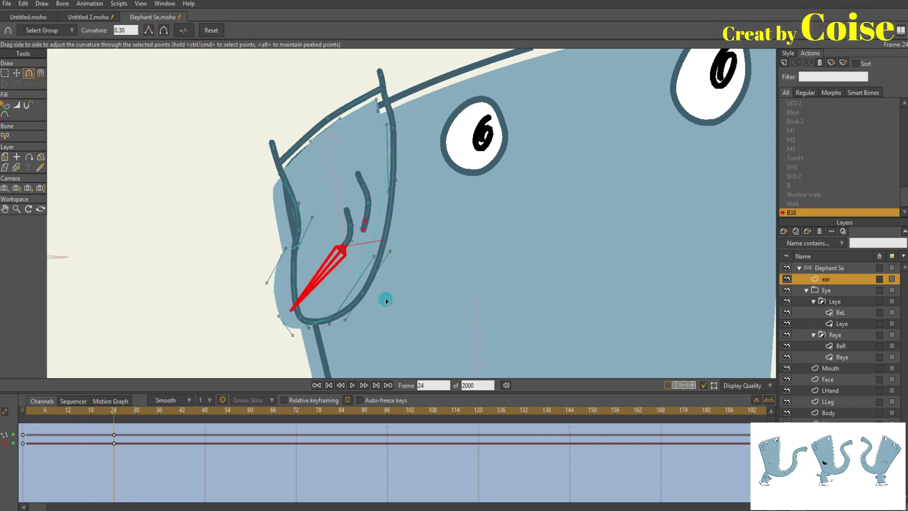
left_click_drag(395, 255, 401, 253)
left_click_drag(82, 418, 114, 415)
Step: Create a second smart bone action for B38 from the Mainline, and rotate the bone to about 90 degrees at frame 24
right_click(853, 124)
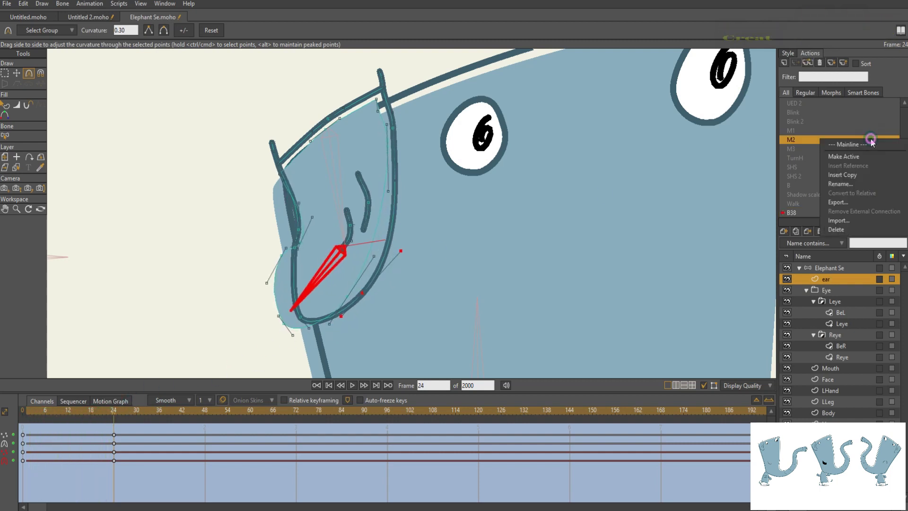
left_click(855, 169)
left_click(836, 268)
left_click(784, 63)
left_click(459, 284)
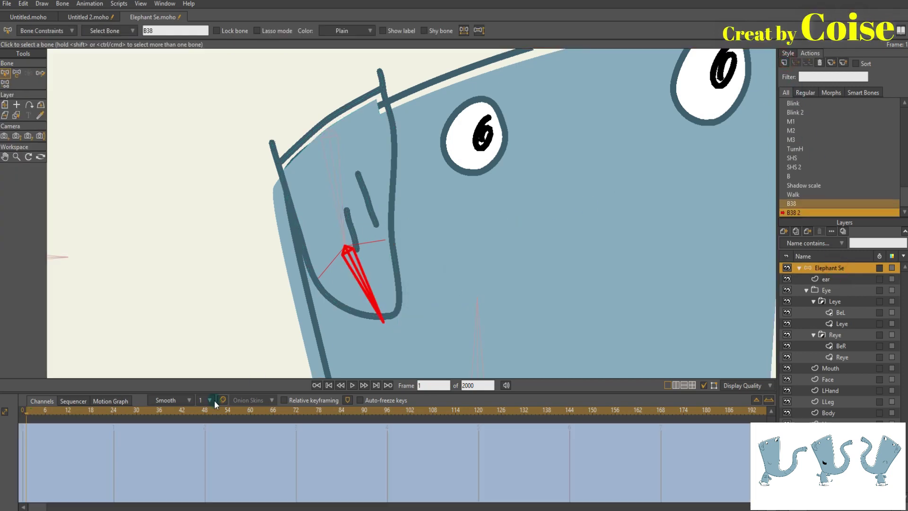
key("t")
left_click_drag(361, 288, 398, 237)
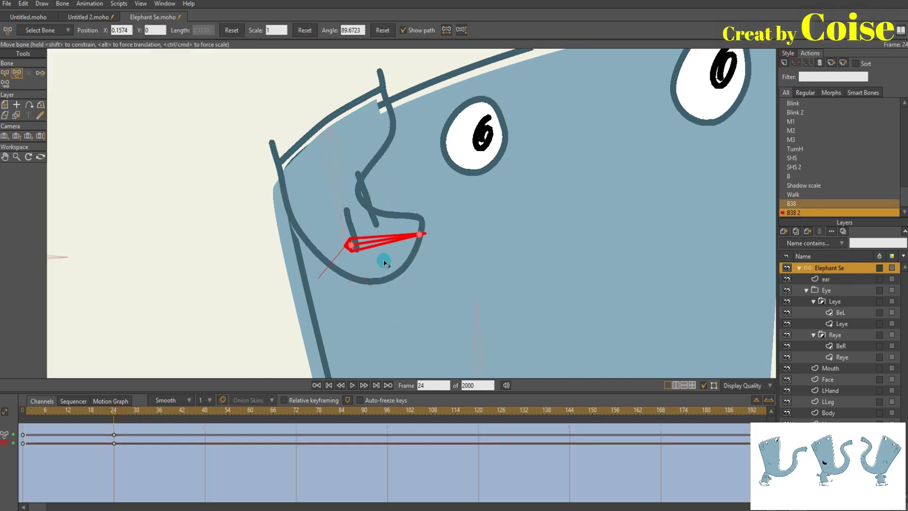
Step: On the ear layer at frame 24, curve the inner ear lines and move the front outline's crease point toward the face
key("j")
left_click(382, 260)
key("t")
left_click(368, 207)
left_click_drag(356, 213, 368, 198)
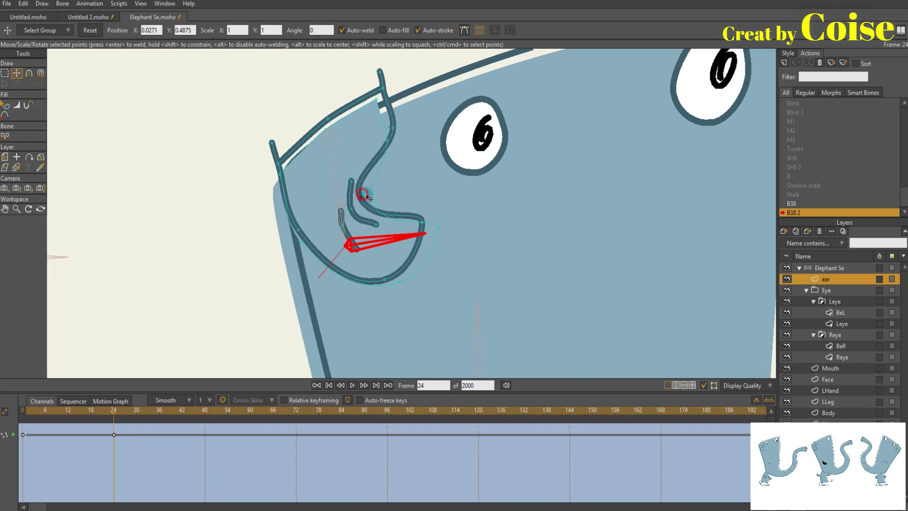
left_click(379, 196)
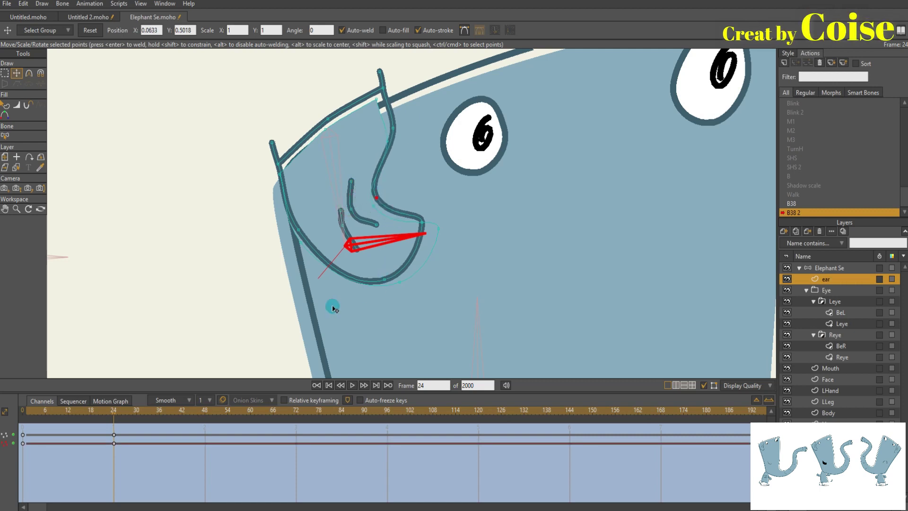
Step: Shorten and curl the lower ends of the two inner ear lines at frame 24, scrubbing to check them
mouse_move(107, 414)
left_mouse_down()
mouse_move(48, 410)
mouse_move(115, 408)
left_mouse_up()
key("g")
left_click(376, 225)
key("c")
left_click_drag(361, 231, 375, 218)
key("t")
mouse_move(101, 413)
left_mouse_down()
mouse_move(42, 411)
mouse_move(115, 407)
mouse_move(25, 408)
mouse_move(101, 403)
left_mouse_up()
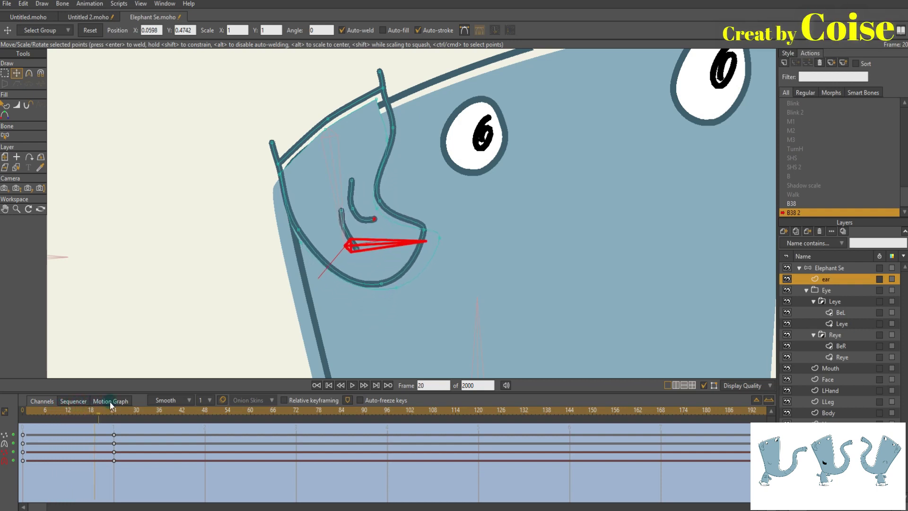
left_click_drag(349, 208, 364, 205)
left_click_drag(355, 248, 354, 227)
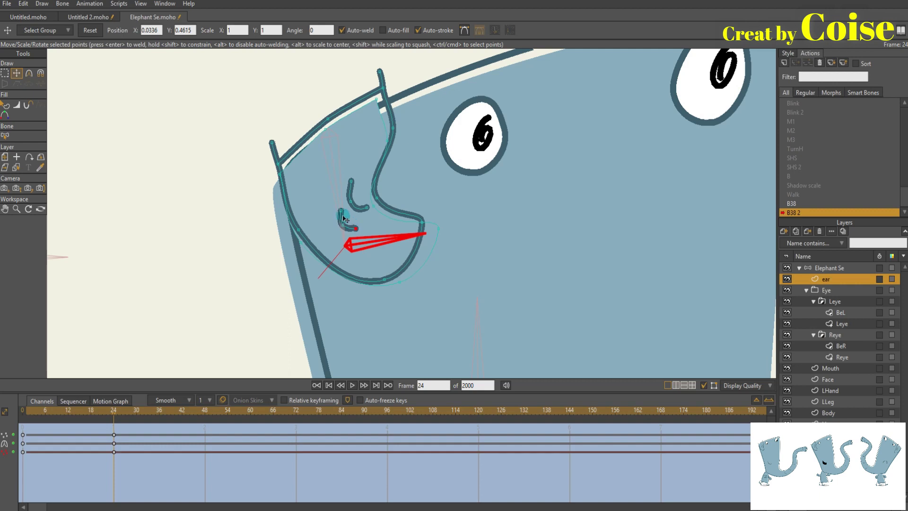
Step: Smooth the ear's front outline at frame 24 by adjusting its upper curve handles and moving the crease point slightly outward
key("q")
left_click_drag(67, 414, 115, 411)
key("c")
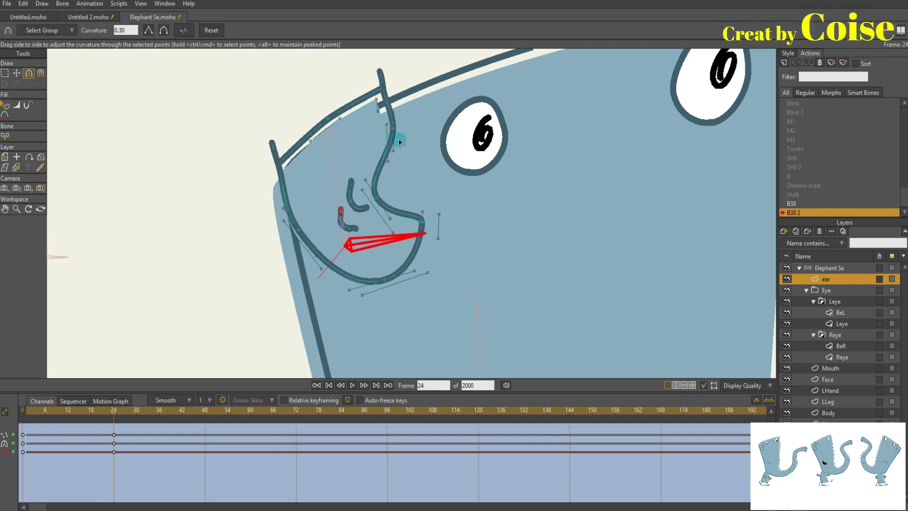
left_click(389, 152)
left_click(388, 152)
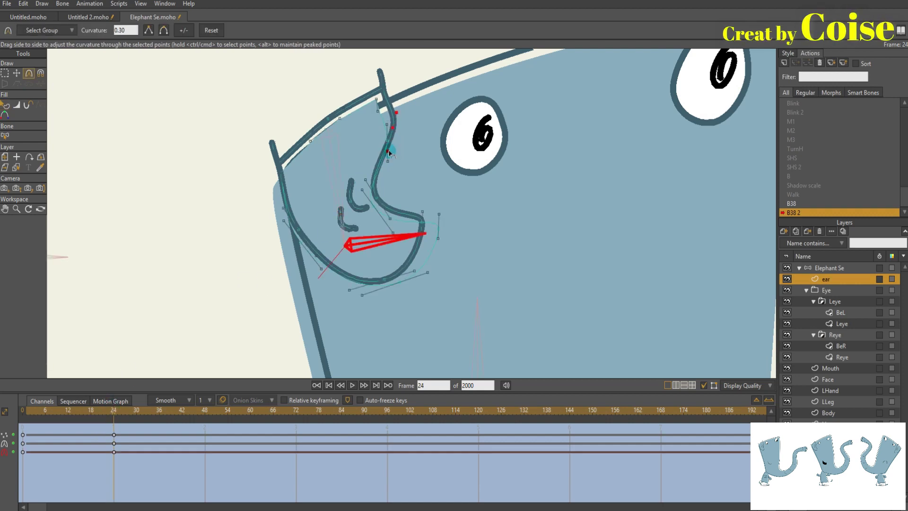
key("t")
left_click_drag(378, 194, 385, 190)
key("q")
left_click_drag(55, 410, 114, 420)
Step: Adjust the curve handles on the ear's rear outline at frame 24 and check the shape without the point overlay
key("c")
left_click(306, 268)
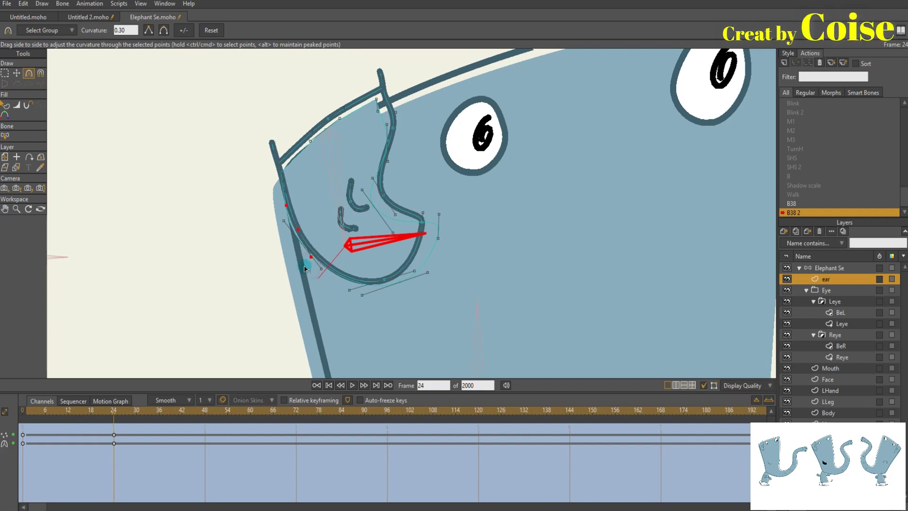
key("q")
scroll(250, 296, "down", 2)
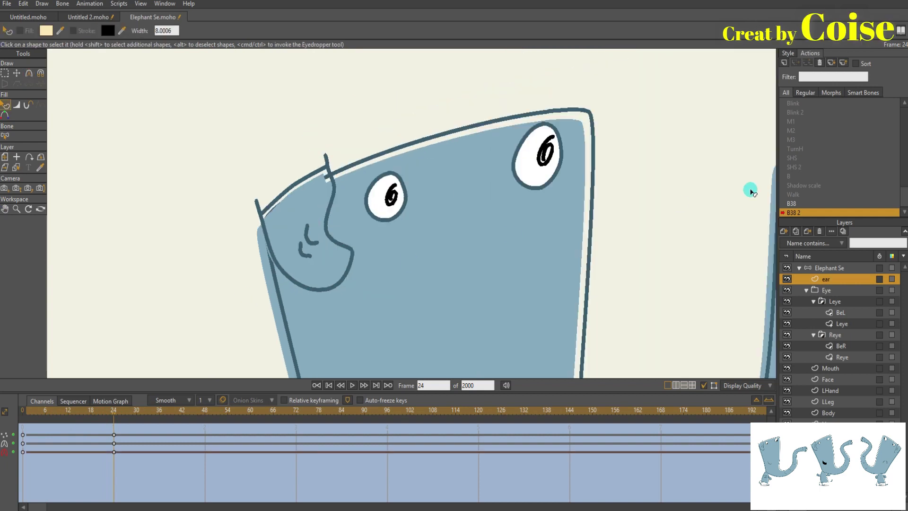
Step: Return to the Mainline, reactivate the Walk action on the Elephant Se layer, and play it
right_click(840, 150)
left_click(861, 149)
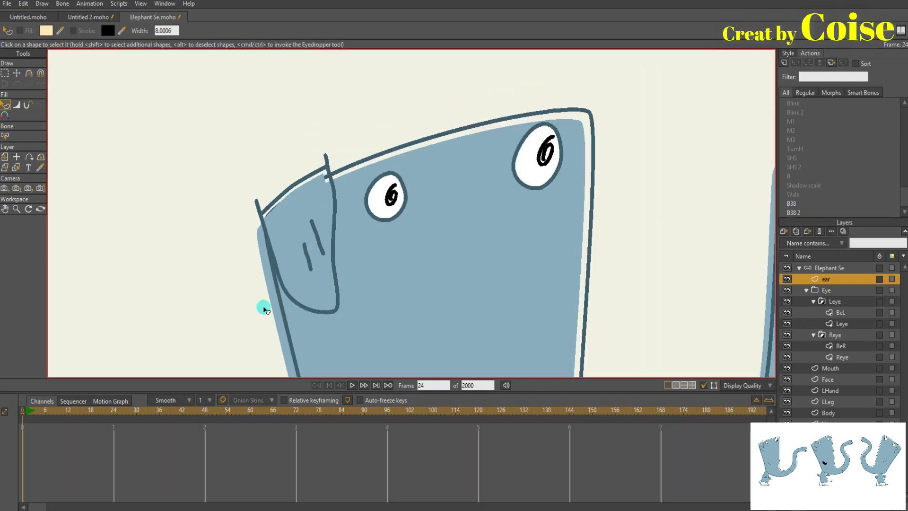
left_click(838, 264)
left_click_drag(182, 175, 198, 165)
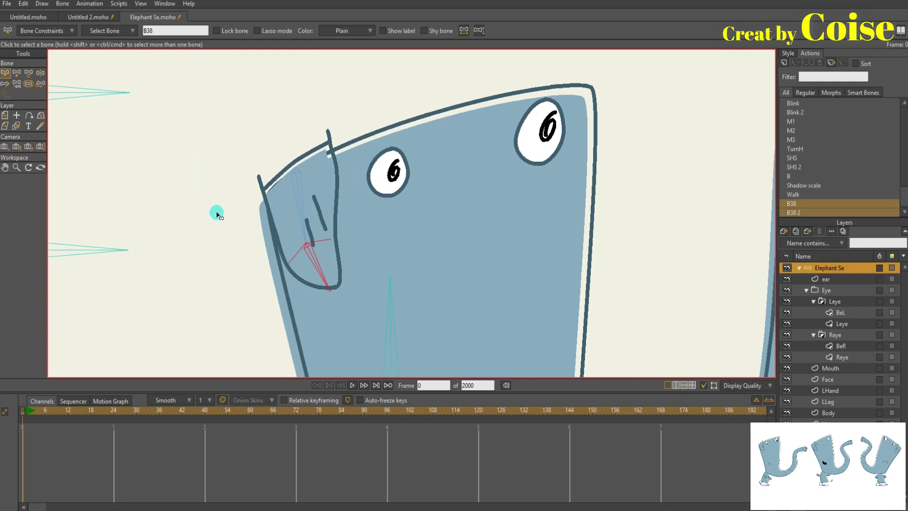
double_click(803, 196)
left_click(30, 410)
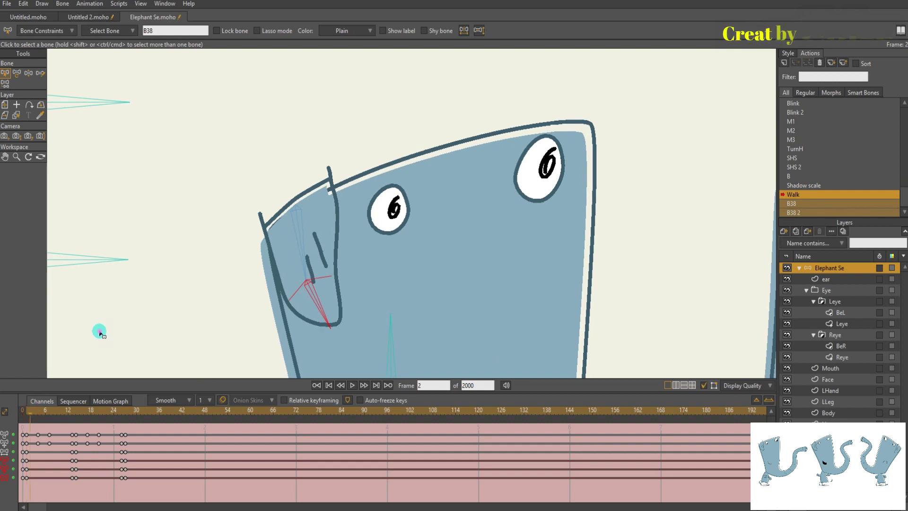
key("space")
left_click_drag(99, 331, 128, 288)
Step: Enable bone dynamics on ear bone B38 with torque force 2.6 and spring force 1.5, and replay the walk
left_click(31, 409)
left_click(23, 415)
left_click(331, 253)
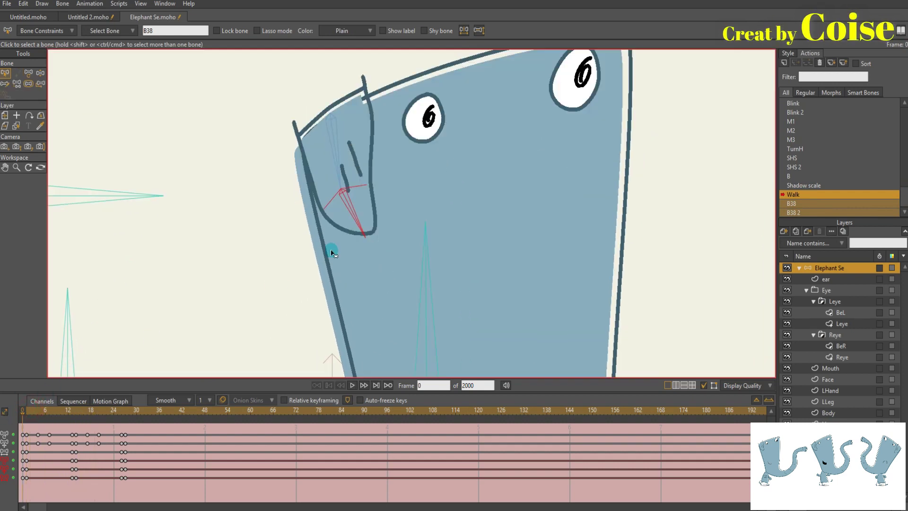
left_click(48, 31)
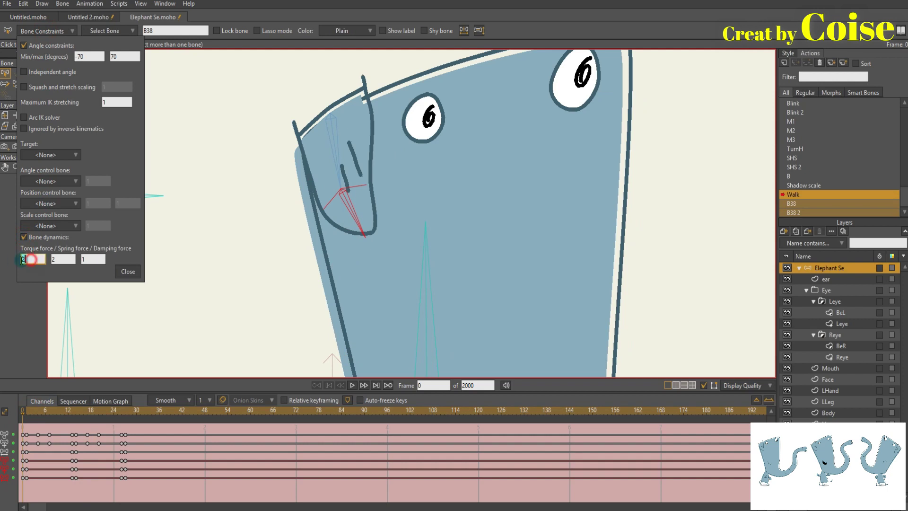
type("2")
key("Tab")
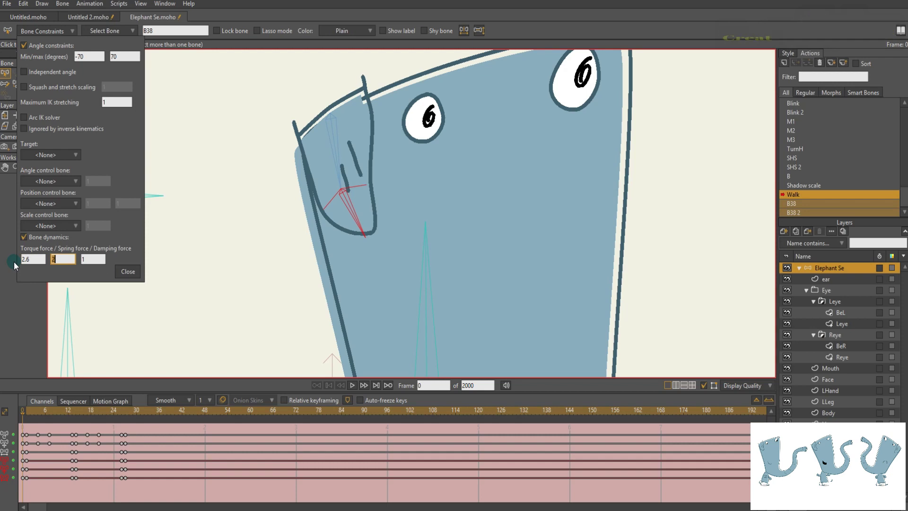
type("5")
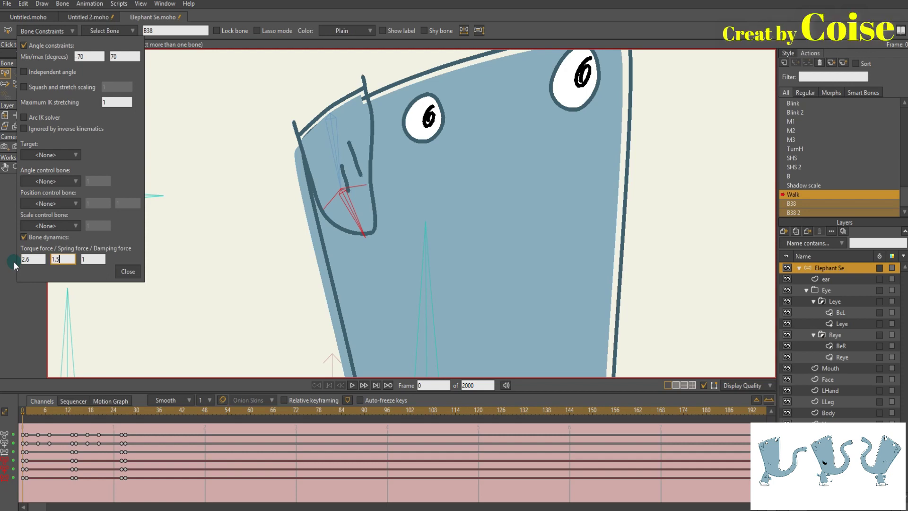
key("Tab")
left_click(30, 413)
key("space")
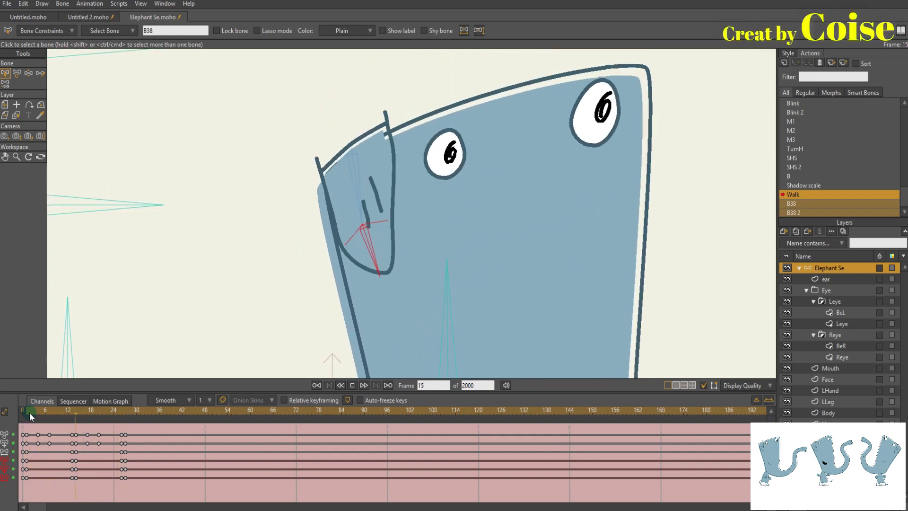
Step: At frame 0, set ear bone B38's angle constraints to a minimum of -90 and a maximum of 90 degrees
left_click(132, 347)
left_click(26, 411)
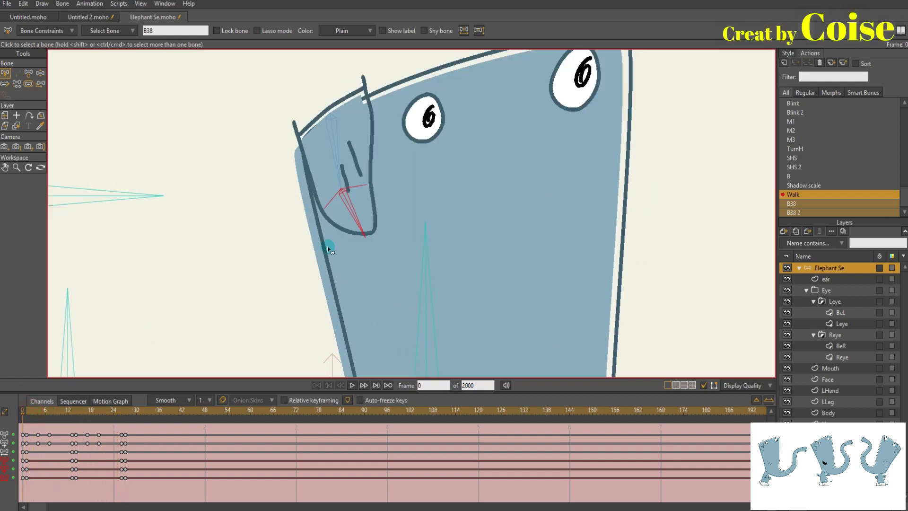
left_click(38, 30)
left_click(87, 55)
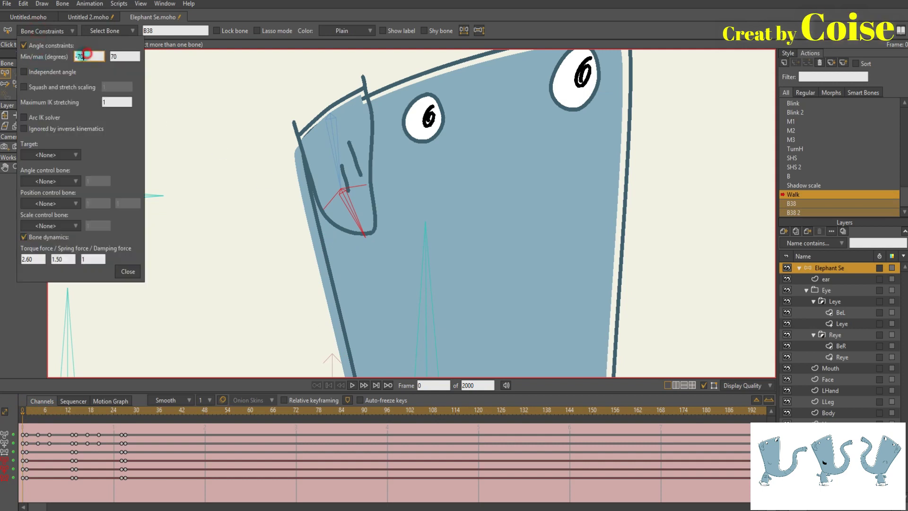
type("90")
key("Tab")
type("90")
Step: Set bone B38's damping force to 2 and replay the walk
left_click(91, 259)
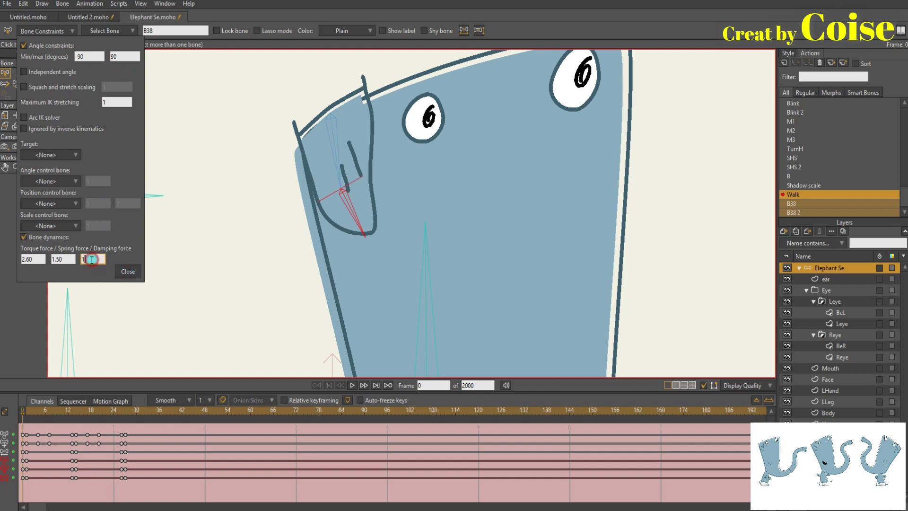
key("BackSpace")
type("2")
left_click(27, 410)
key("space")
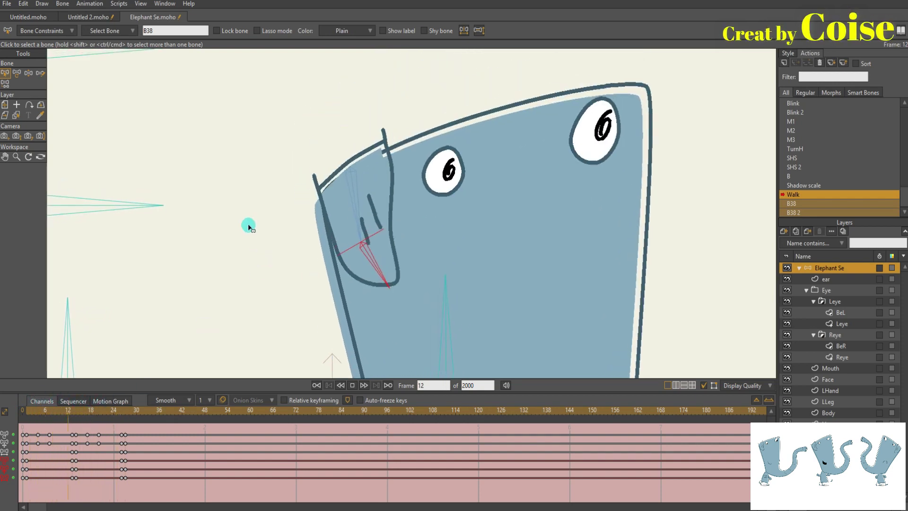
key("space")
Step: Set bone B38's spring force to 0.9 at frame 0 and play the walk again
left_click(23, 411)
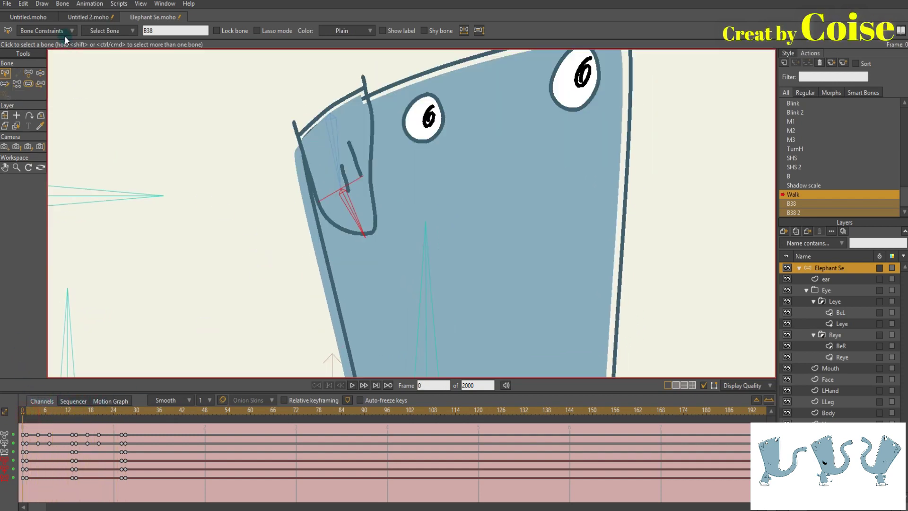
left_click(45, 30)
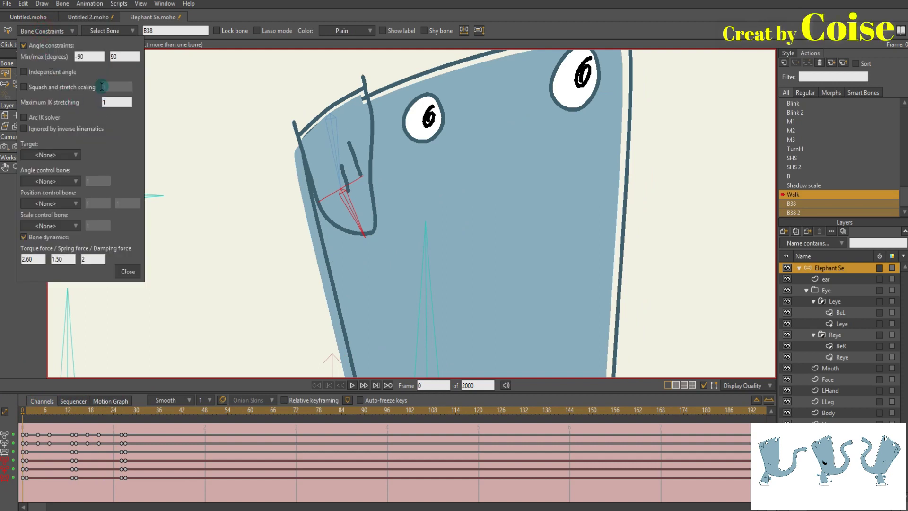
left_click(39, 259)
key("Tab")
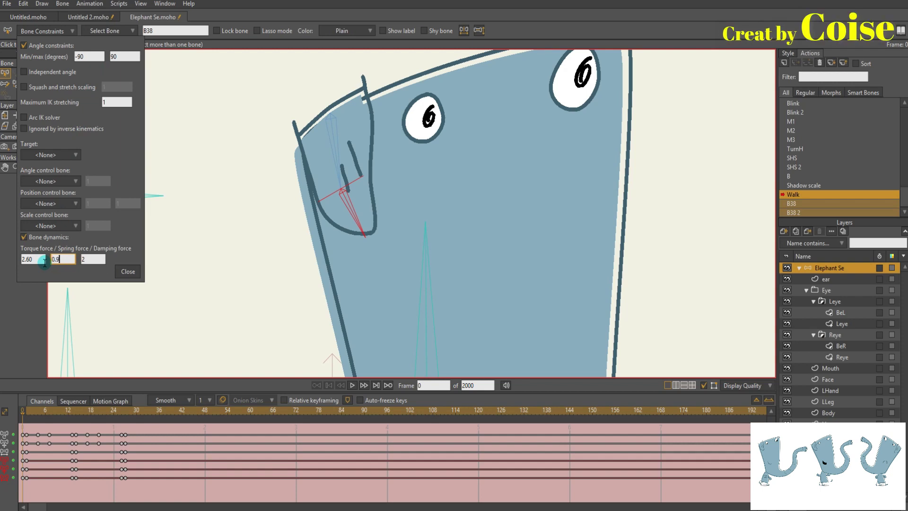
left_click(30, 415)
left_click(31, 409)
key("space")
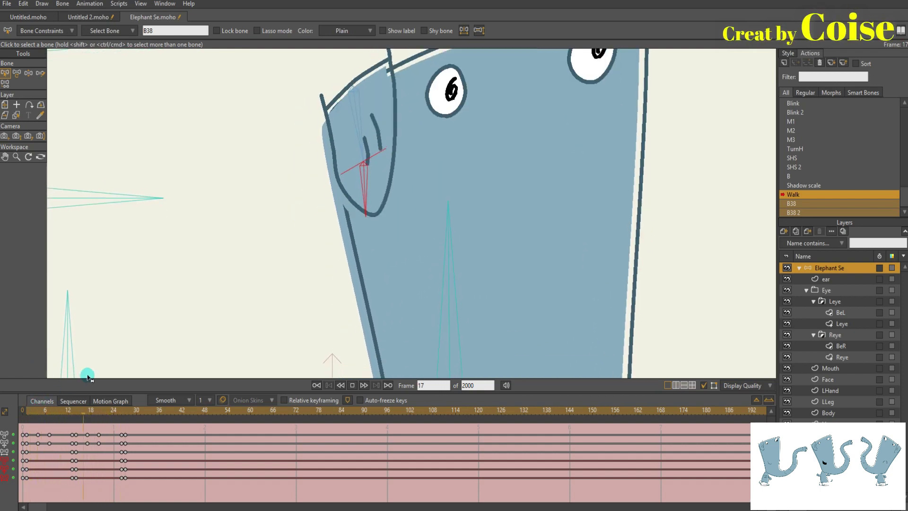
key("space")
Step: Enable bone dynamics on the upper ear bone B37 with torque force 2 and spring force 0.7, and play the walk
left_click(336, 156)
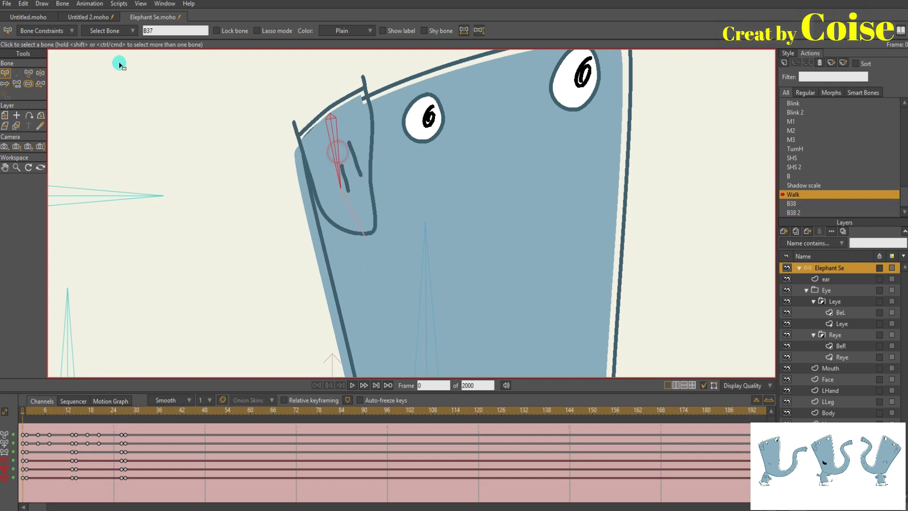
left_click(44, 31)
left_click(24, 237)
double_click(35, 258)
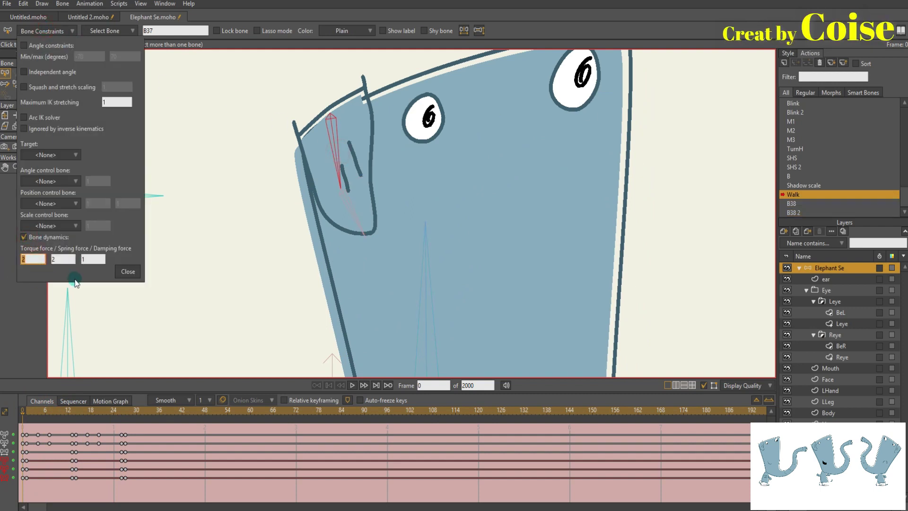
double_click(66, 260)
type("0.7")
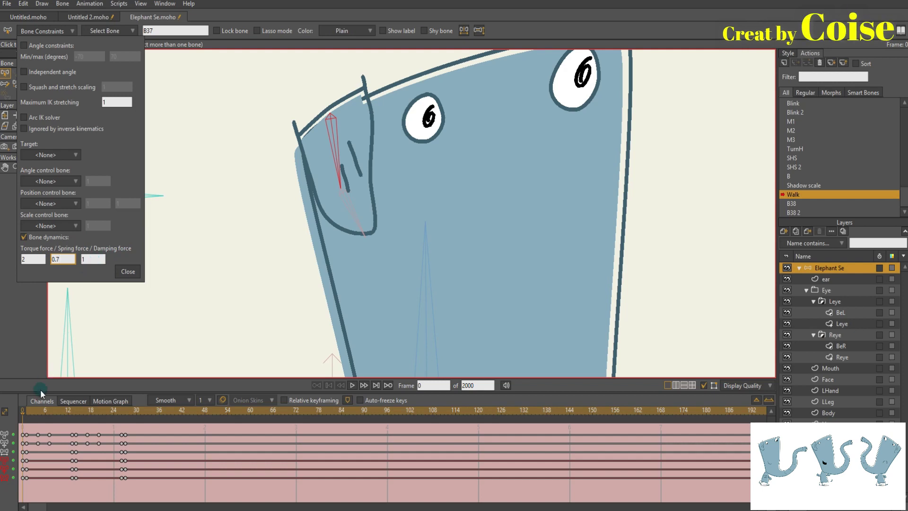
left_click(30, 412)
key("space")
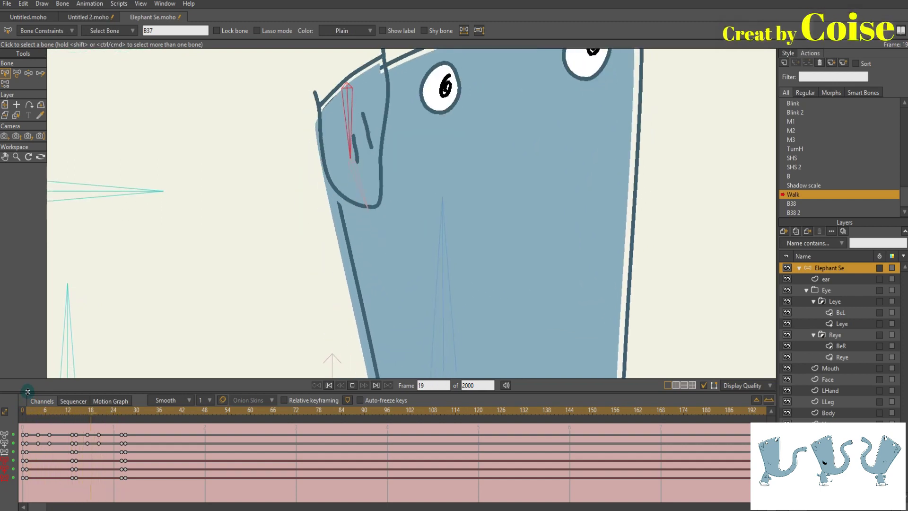
scroll(90, 340, "down", 3)
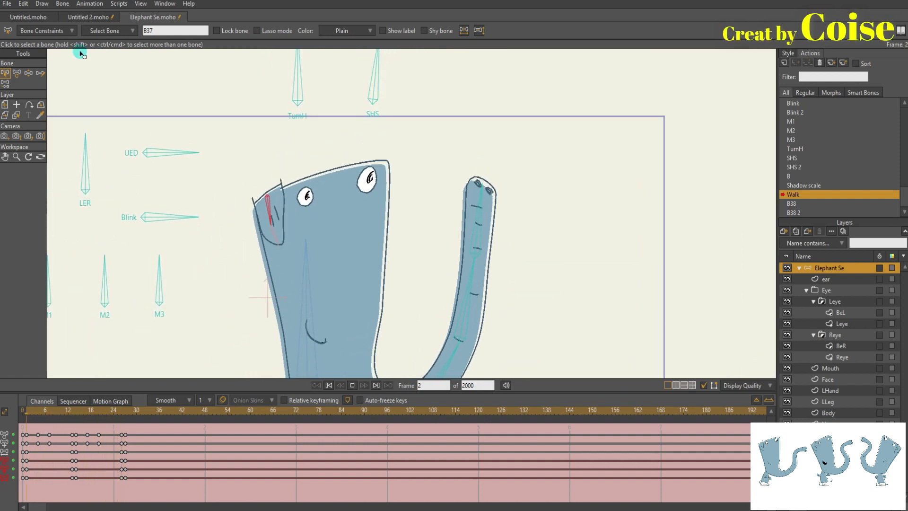
Step: Try damping forces of 1.9 and 1.2 on bone B37 during playback and restore the value to 1
left_click(47, 30)
type(".40")
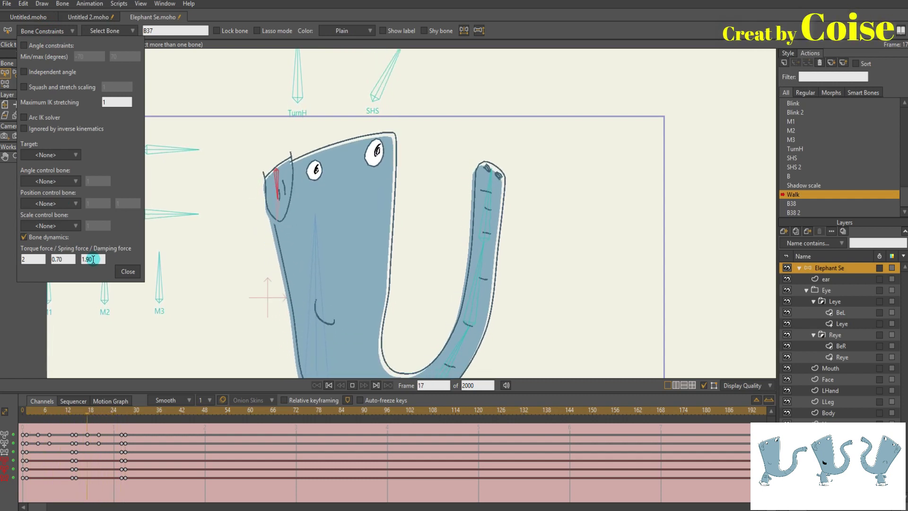
scroll(93, 260, "down", 4)
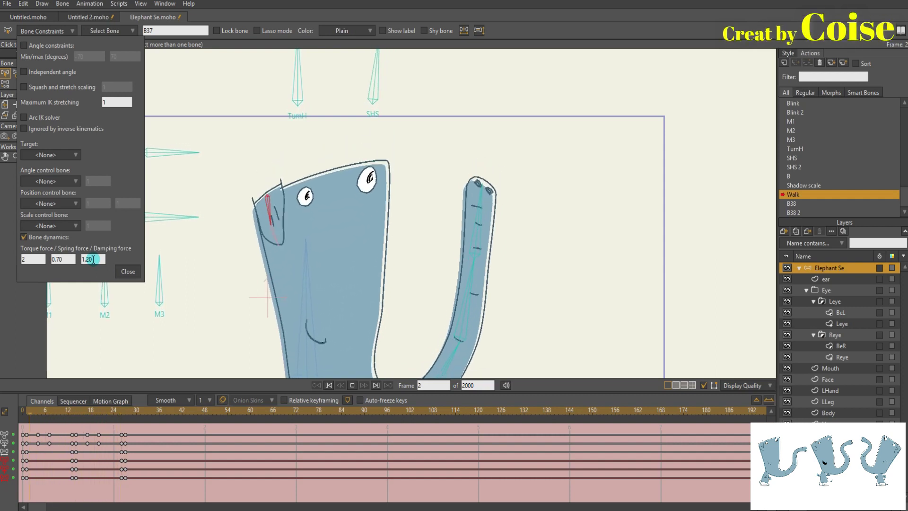
key("BackSpace")
key("BackSpace")
key("BackSpace")
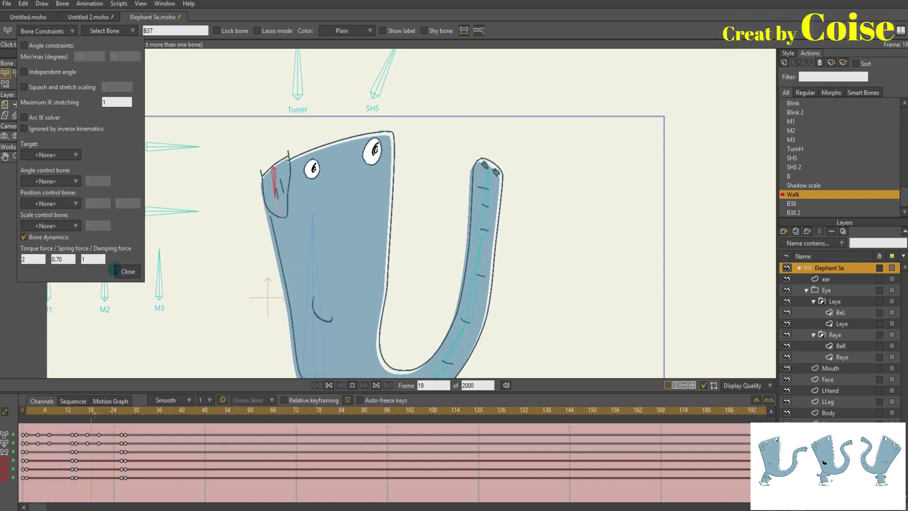
Step: Select ear bone B38 at frame 0 and tune its torque force to 3.7 while the walk plays
left_click(20, 410)
left_click(20, 411)
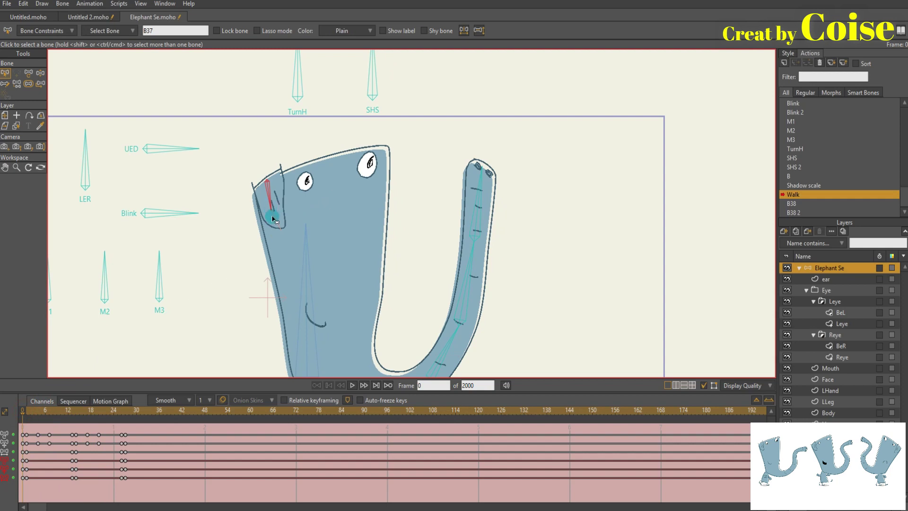
left_click(272, 219)
key("space")
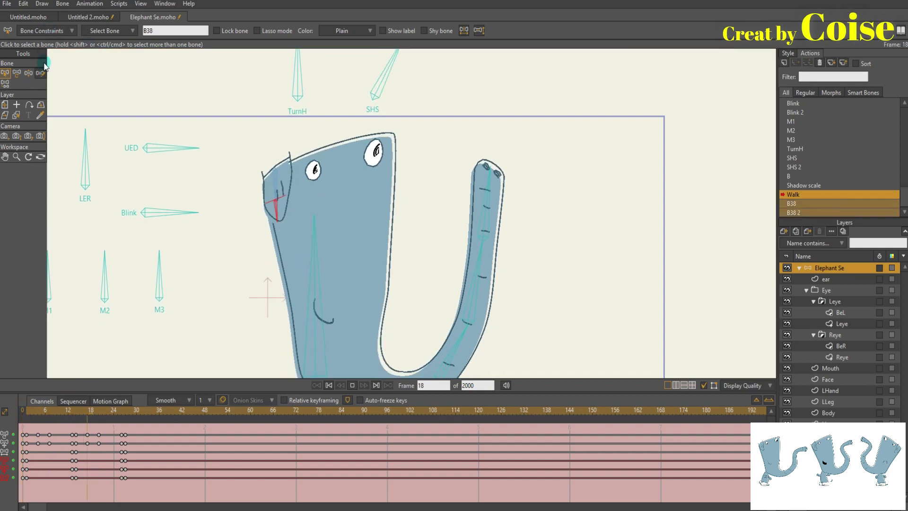
left_click(43, 31)
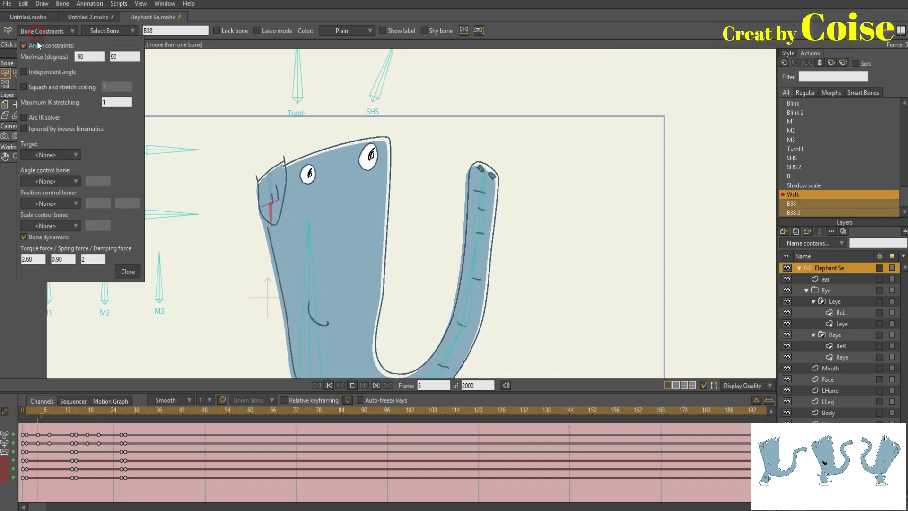
left_click(37, 260)
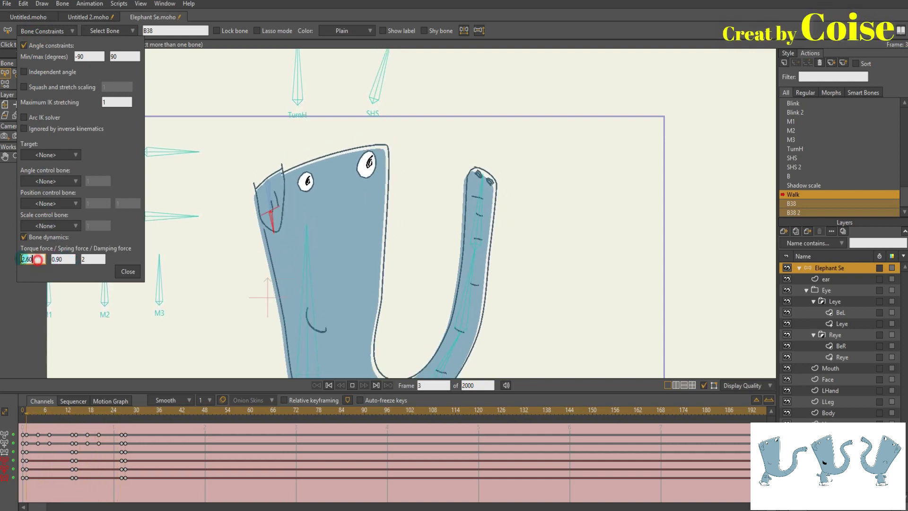
left_click(30, 258)
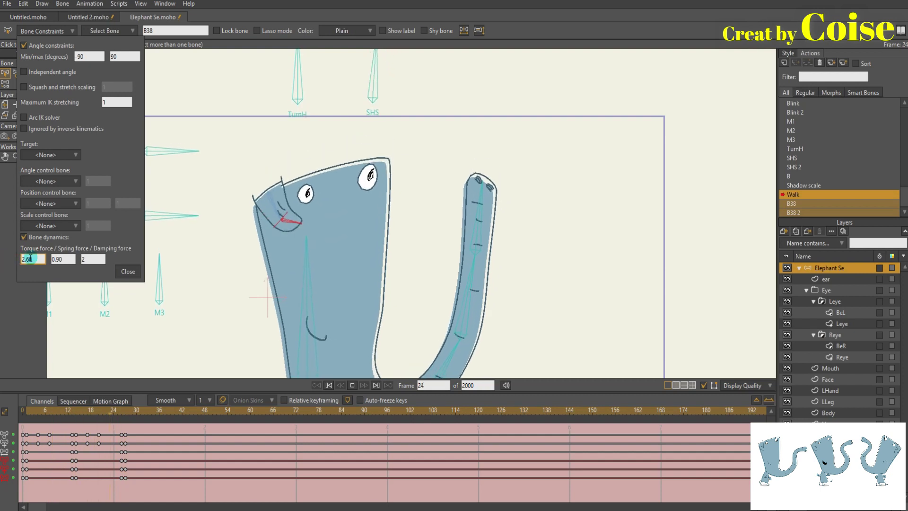
scroll(36, 258, "up", 1)
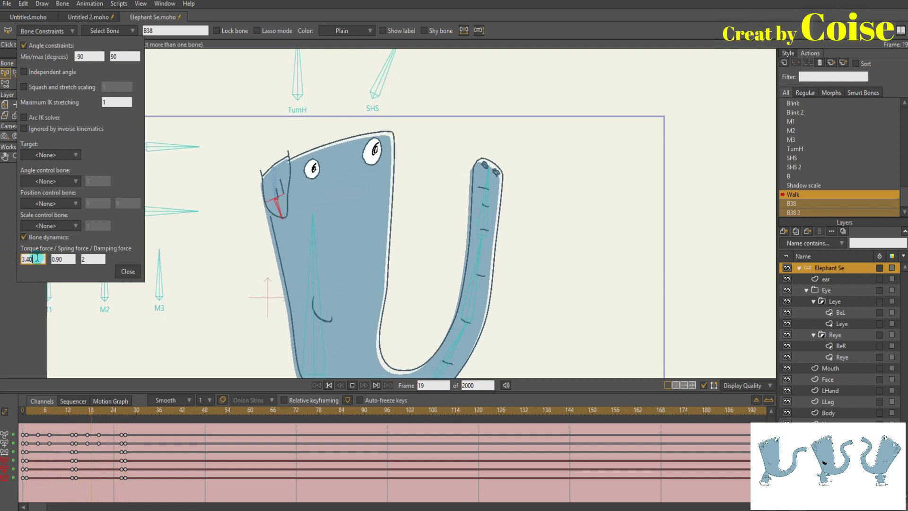
scroll(37, 258, "up", 3)
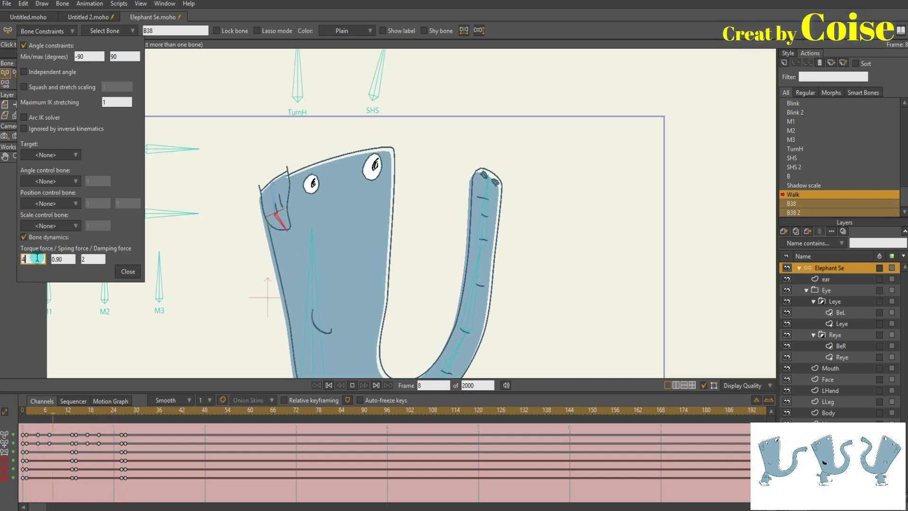
scroll(37, 258, "down", 1)
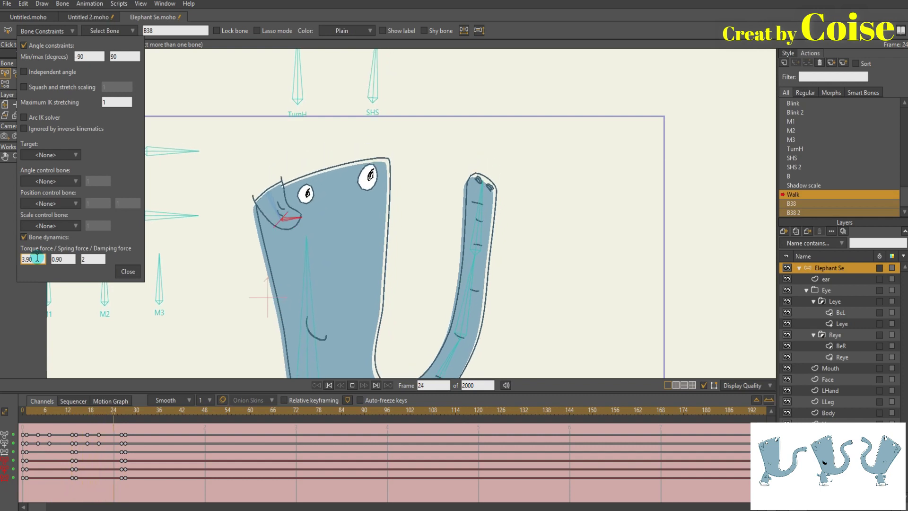
scroll(37, 258, "down", 2)
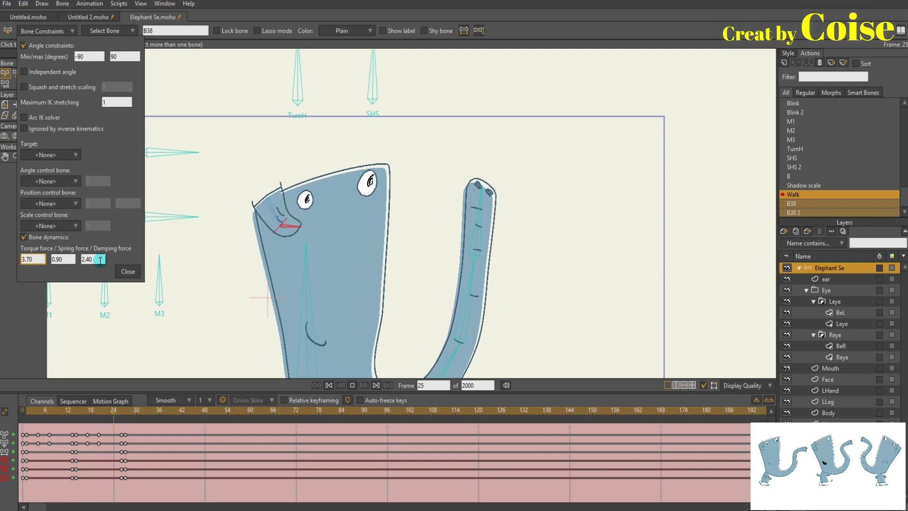
Step: Lower bone B38's damping force to 1 during playback and close its constraint settings
scroll(100, 260, "down", 4)
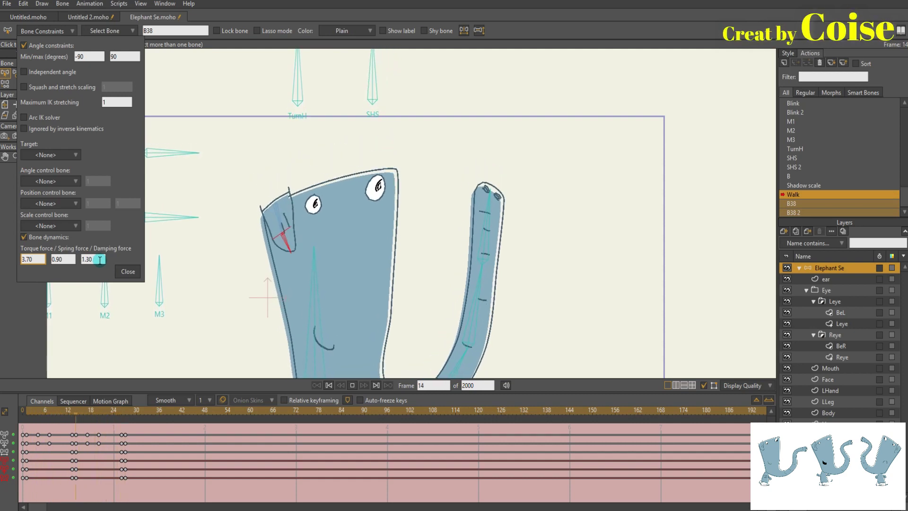
scroll(100, 259, "down", 3)
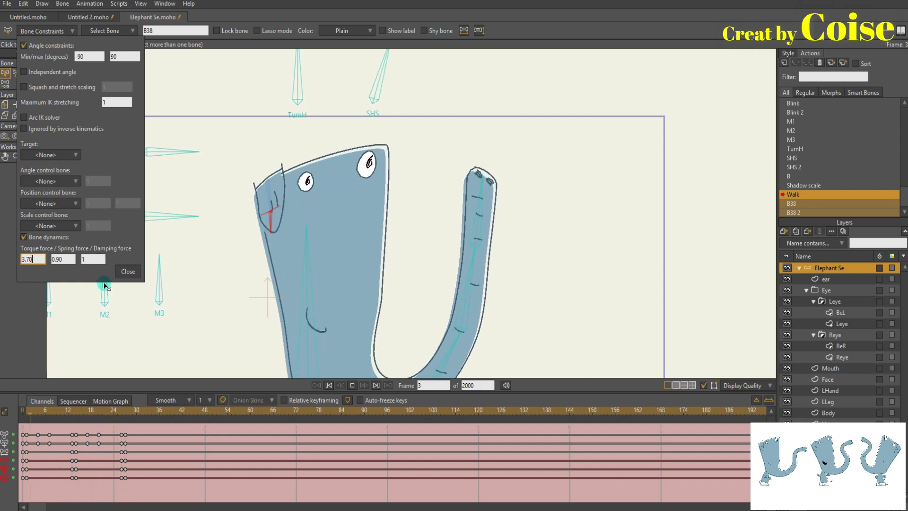
left_click(127, 270)
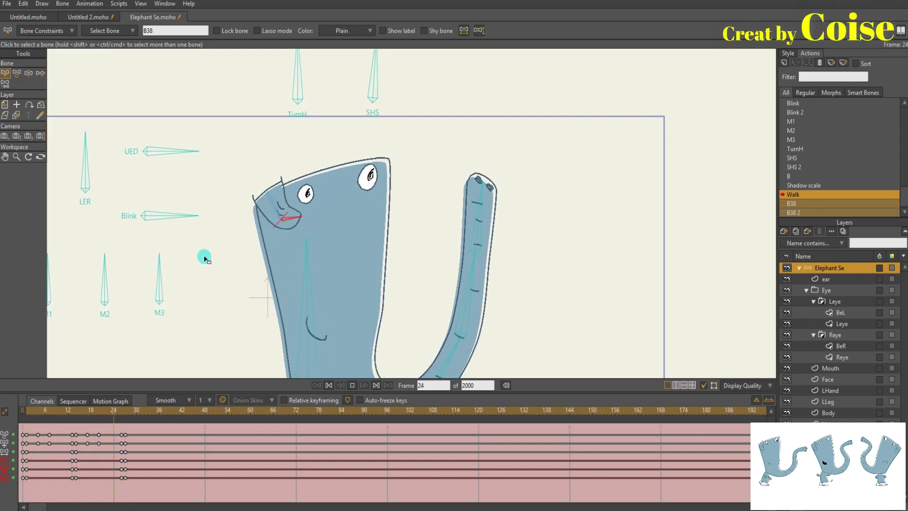
Step: Review the whole elephant's walk with the bone overlay hidden and return to frame 0
scroll(228, 194, "down", 5)
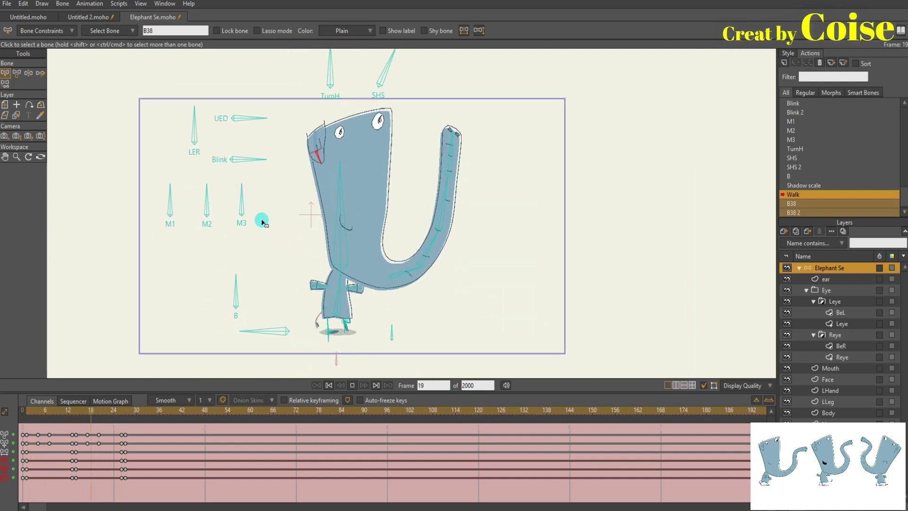
left_click(704, 385)
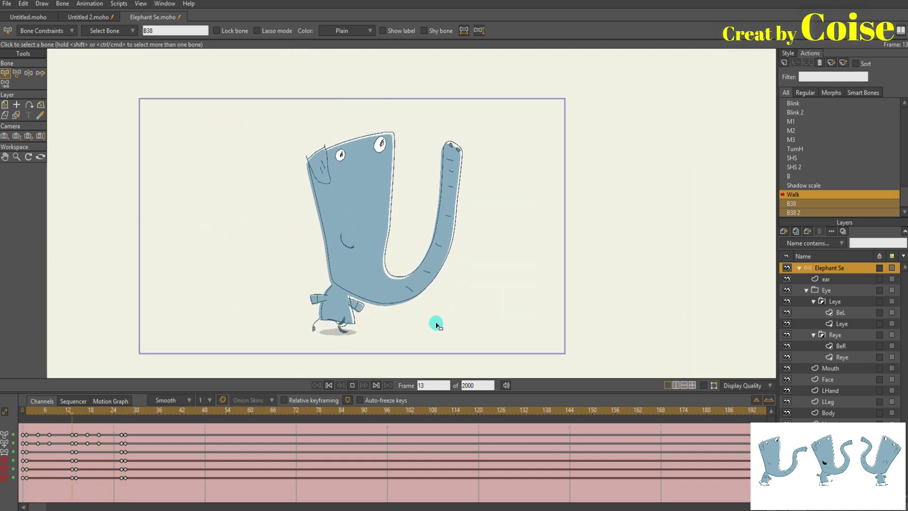
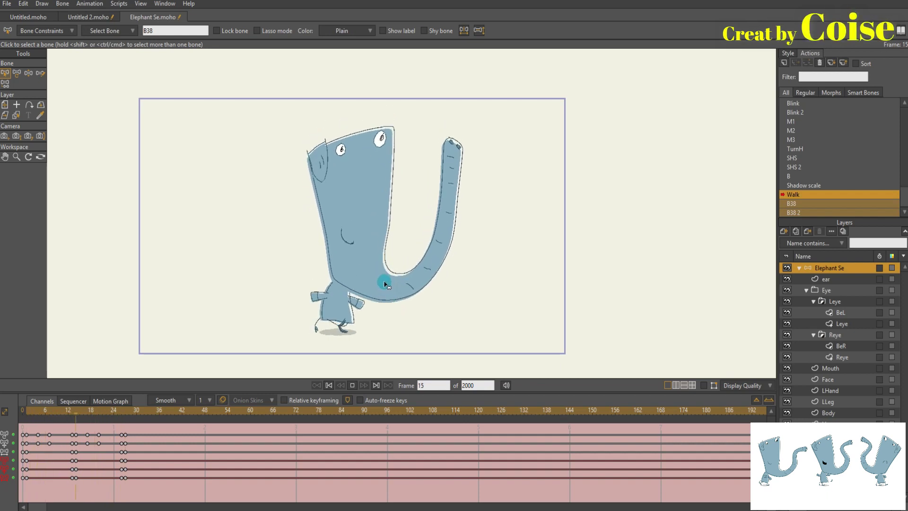
scroll(384, 279, "up", 1)
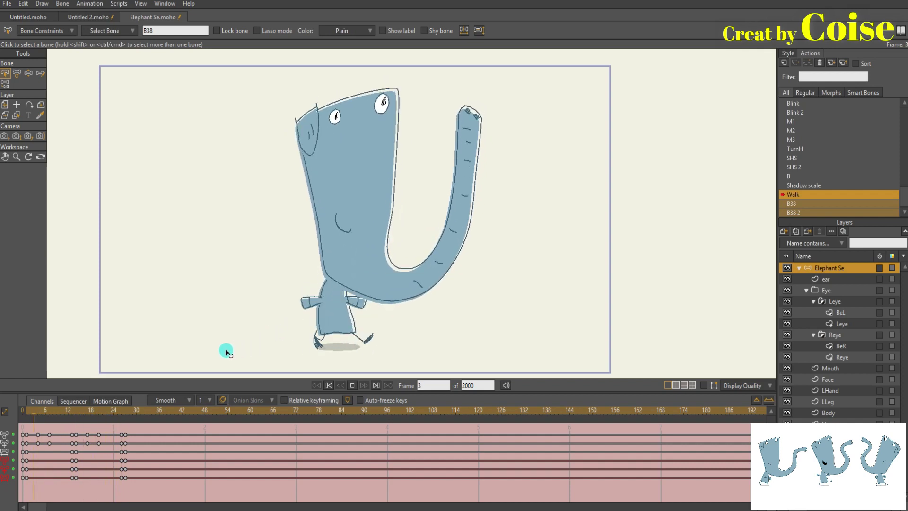
left_click(56, 410)
left_click_drag(56, 411, 20, 411)
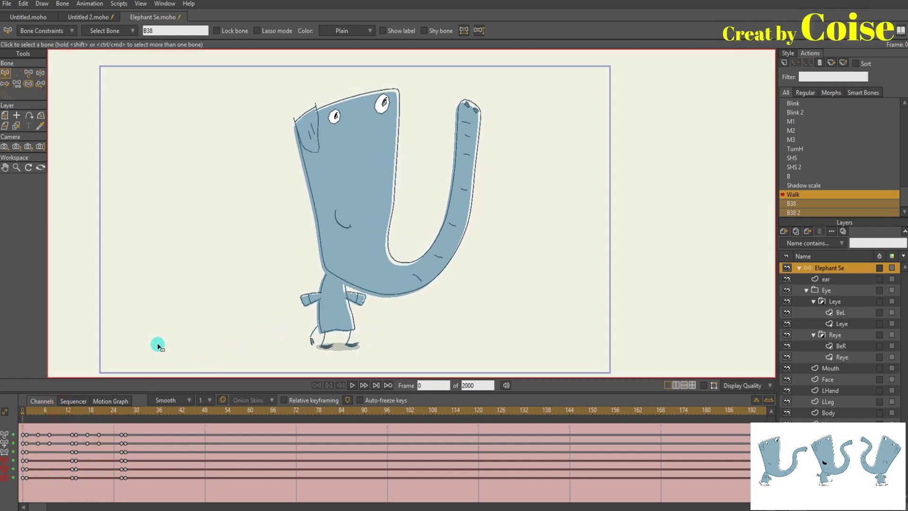
Step: Show the bone overlay, select bone B6 at the trunk's tip and enable its angle constraints
left_click(466, 144)
left_click(704, 385)
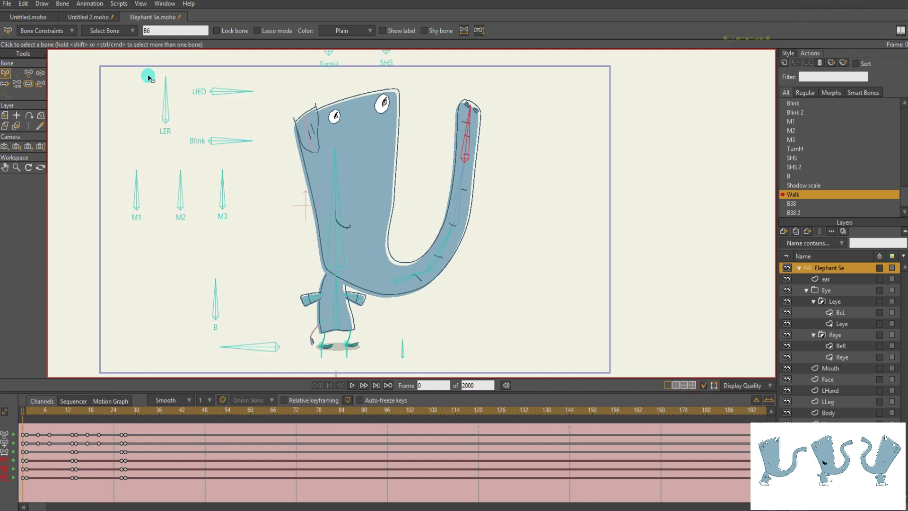
left_click(36, 32)
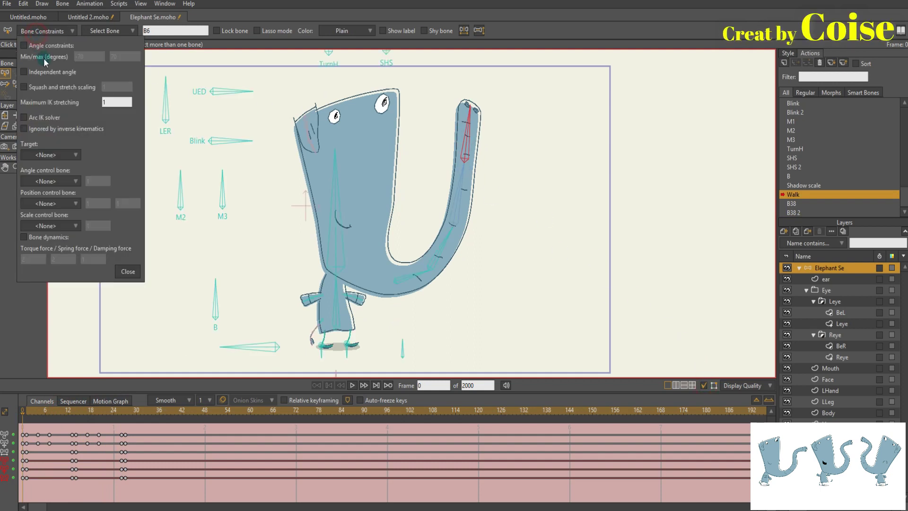
left_click(36, 47)
left_click(89, 56)
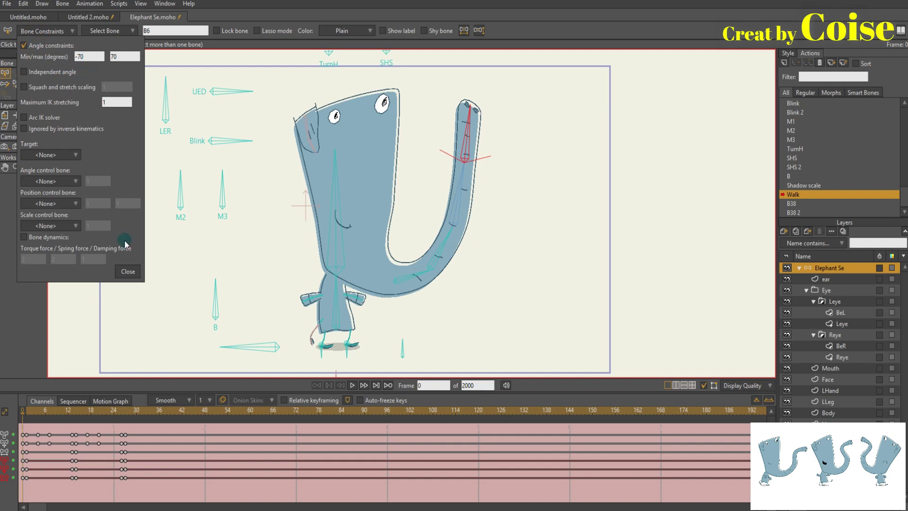
left_click(128, 271)
Step: Test-rotate the trunk's tip bone B6 and set its angle constraints to -90 and 90 degrees
key("z")
left_click_drag(481, 130, 485, 158)
key("s")
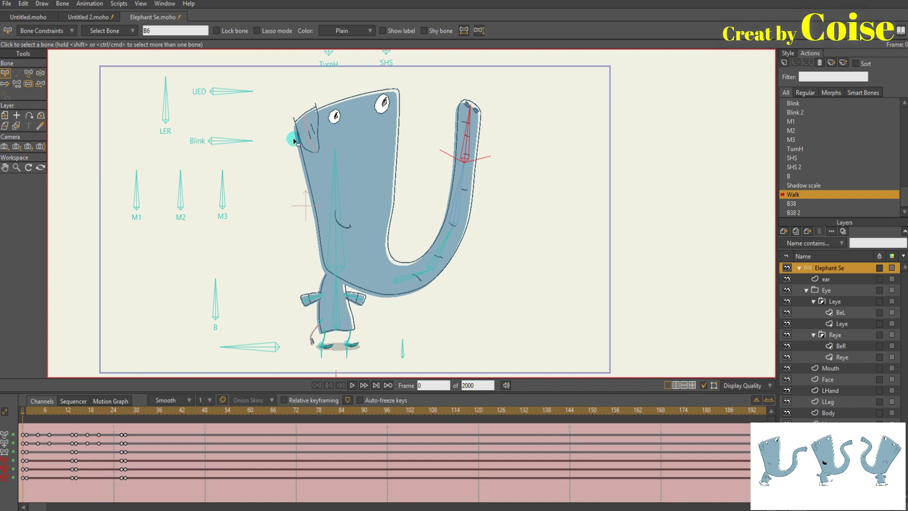
left_click(42, 31)
left_click(79, 56)
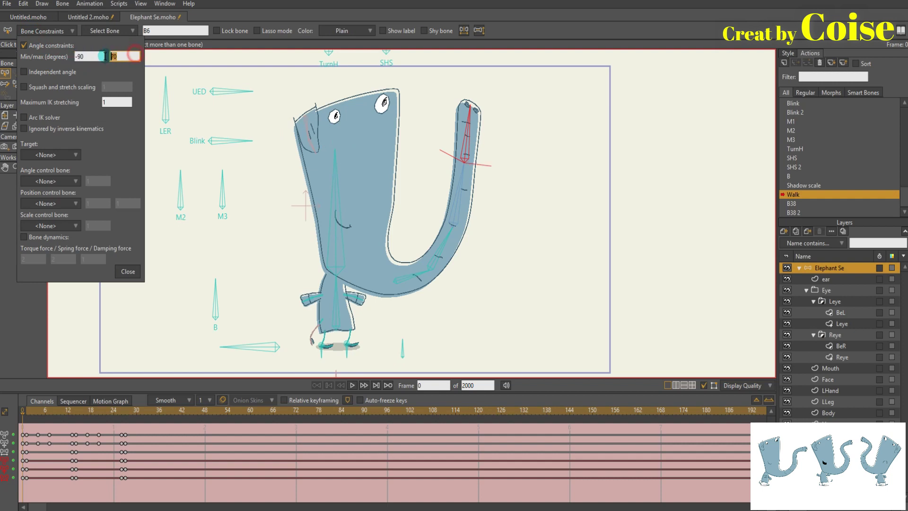
left_click(127, 272)
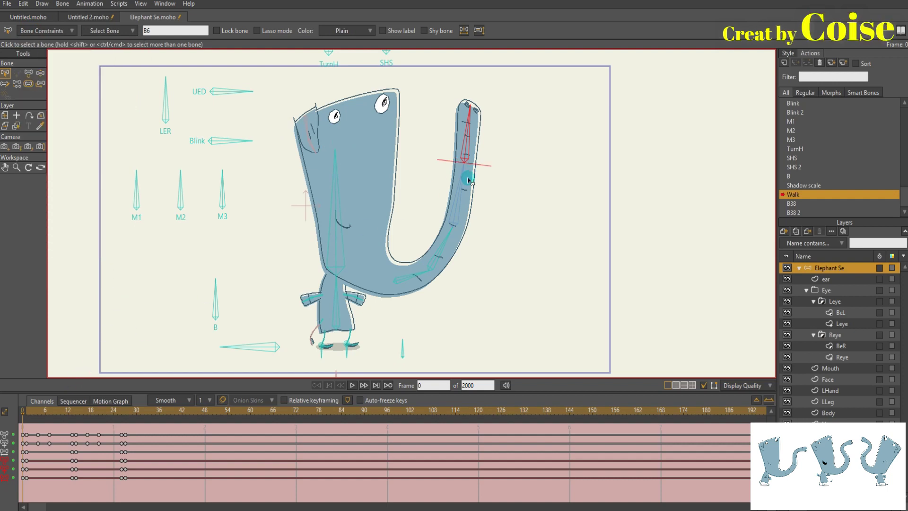
Step: Enable angle constraints on trunk bone B5 and set its limits to -90 and 90 degrees
left_click(463, 191)
left_click(61, 31)
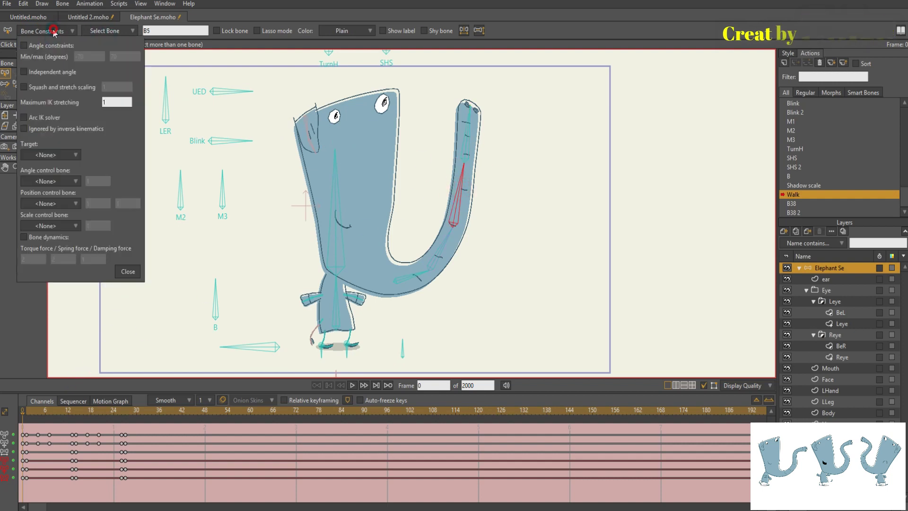
left_click(79, 57)
double_click(81, 57)
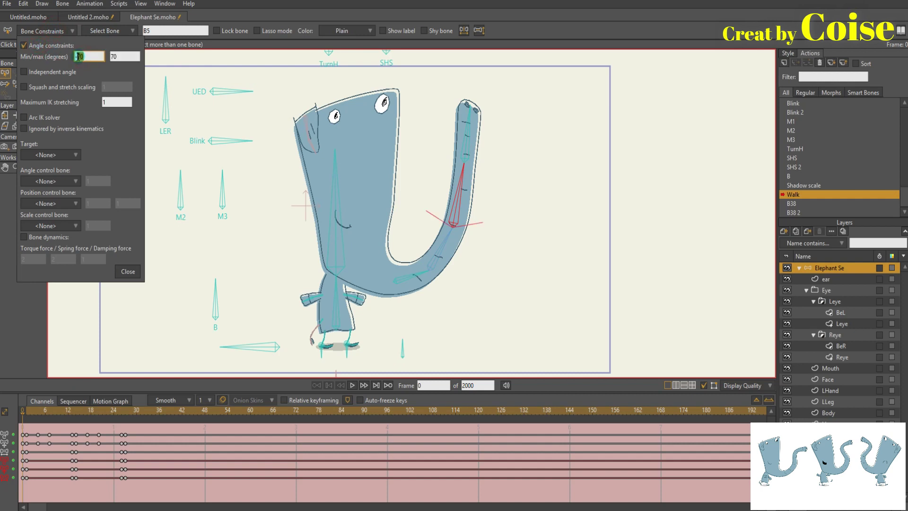
type("-90")
key("Tab")
type("90")
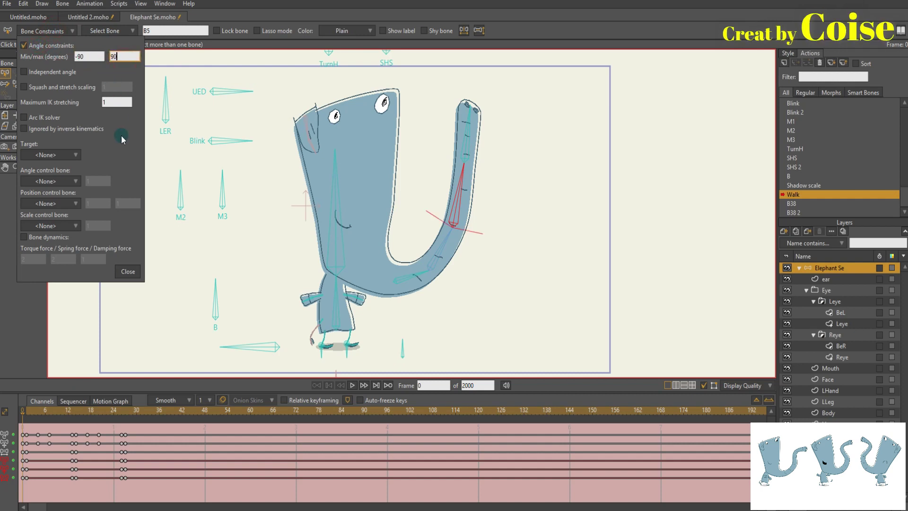
left_click(128, 271)
Step: Select trunk bone B7 and enable its angle constraints
left_click(436, 251)
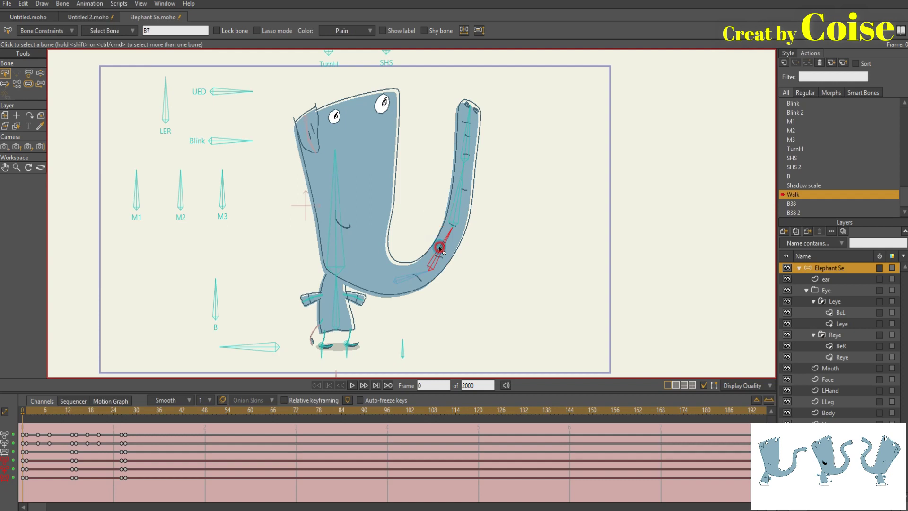
left_click(54, 30)
left_click(49, 46)
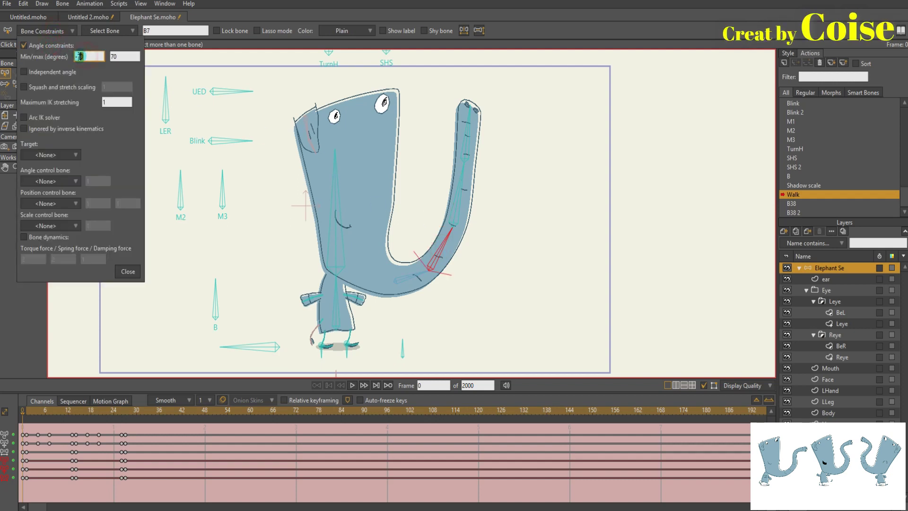
Step: Set the angle constraints of trunk bone B7 to -90 and 90 degrees
type("90")
key("Tab")
type("90")
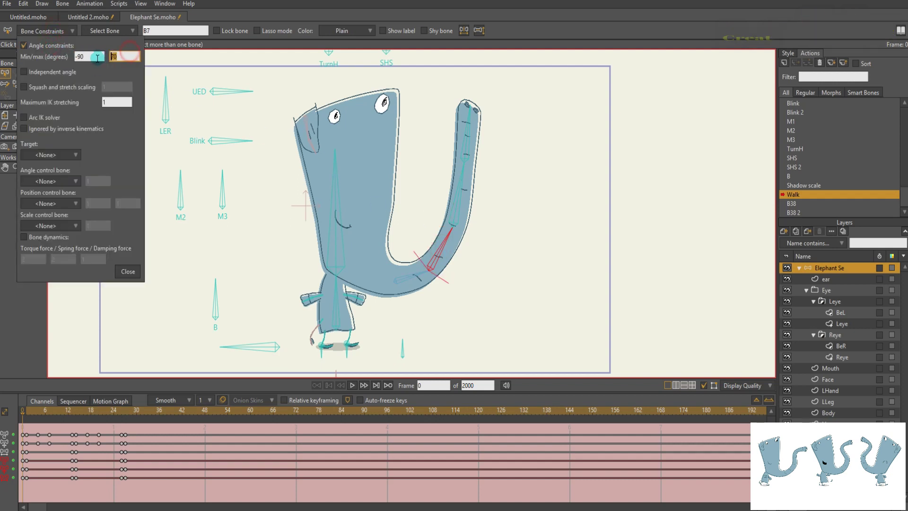
left_click(132, 273)
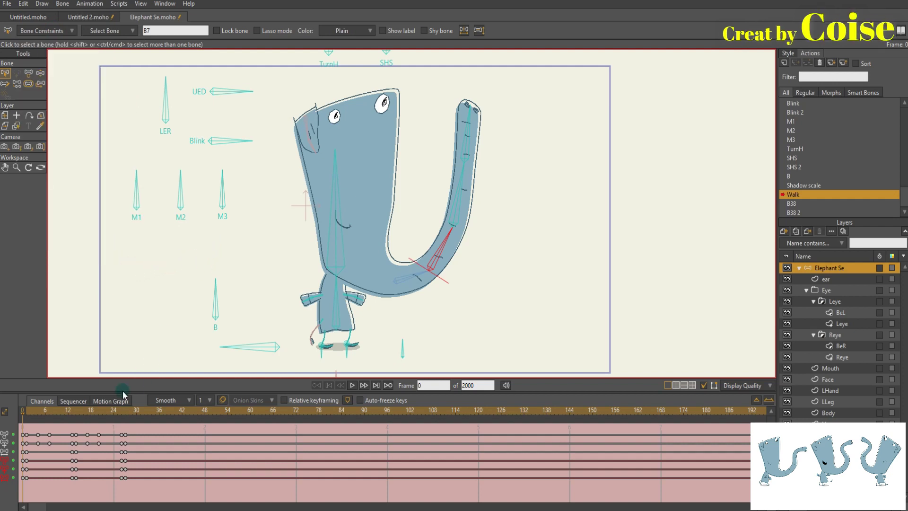
Step: Test bending trunk bone B7, and set its angle constraints to -60 and 60 degrees
key("z")
left_click_drag(434, 247, 407, 252)
key("b")
left_click(45, 31)
left_click(81, 57)
left_click_drag(89, 58, 80, 57)
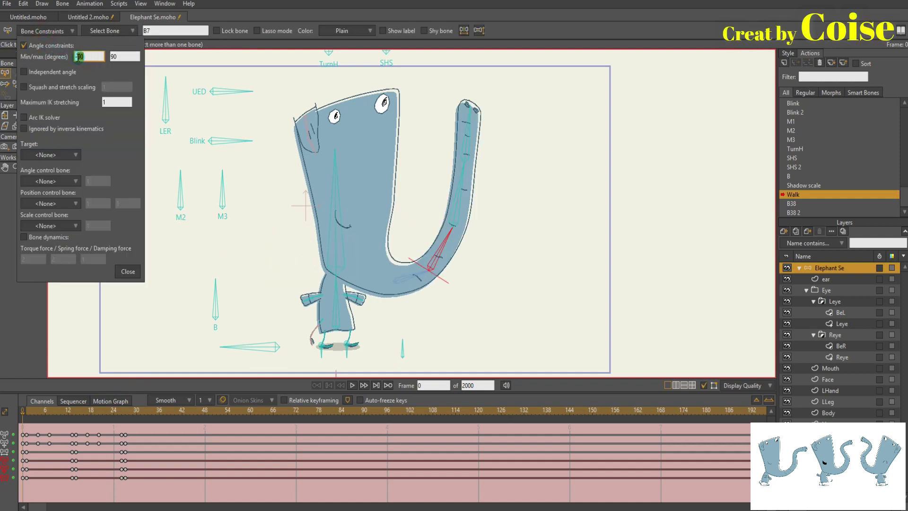
type("-60")
key("Tab")
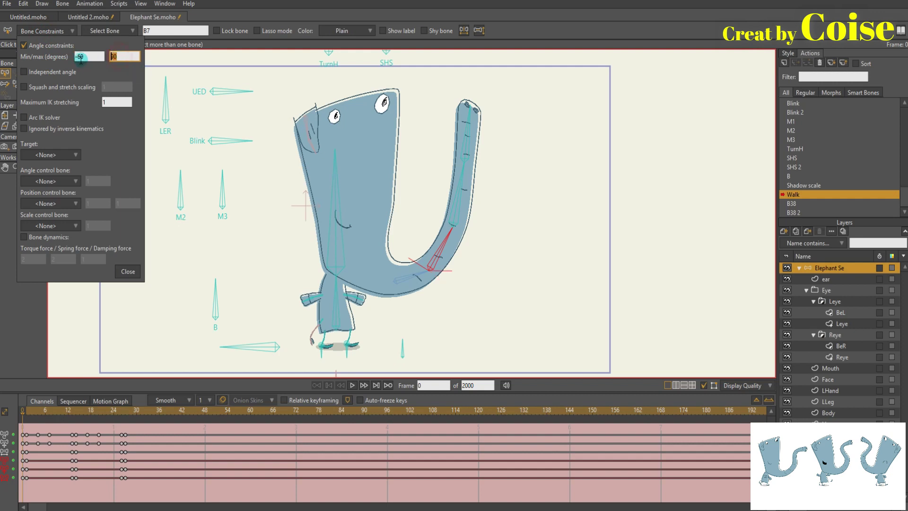
type("60")
left_click(130, 274)
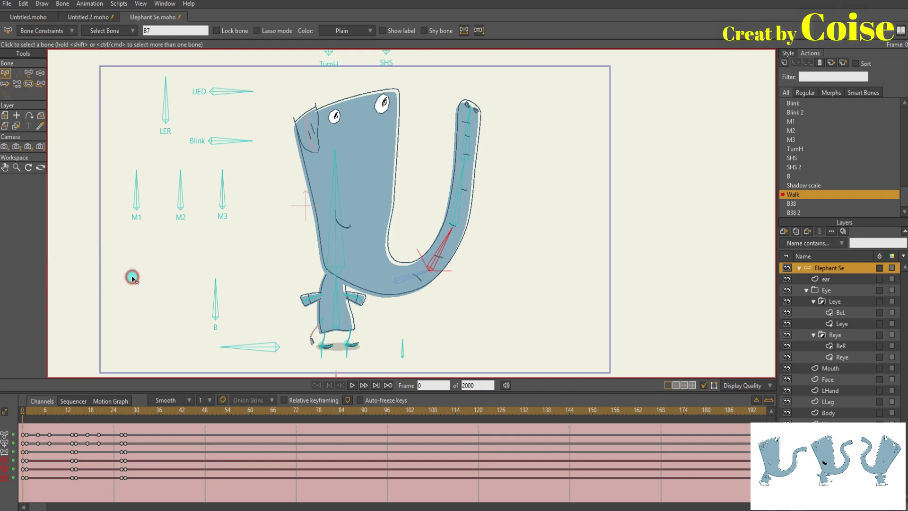
Step: Set the angle constraints of trunk bone B5 to -70 and 70 degrees
left_click(454, 207)
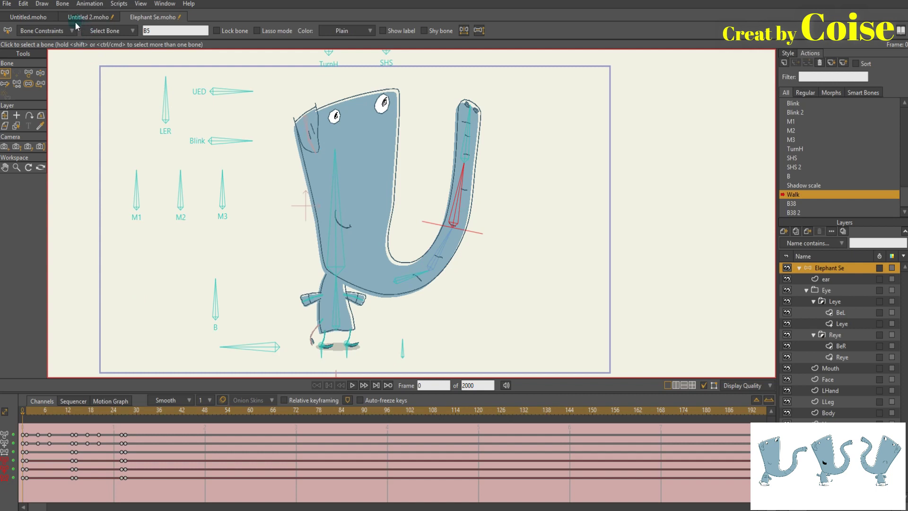
left_click(47, 31)
double_click(85, 56)
left_click_drag(86, 56, 78, 56)
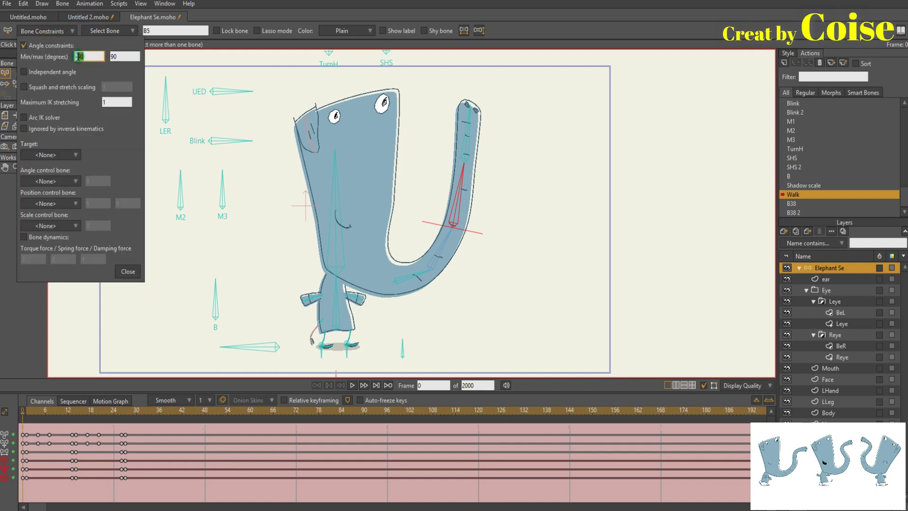
type("7")
key("Tab")
type("70")
left_click(135, 272)
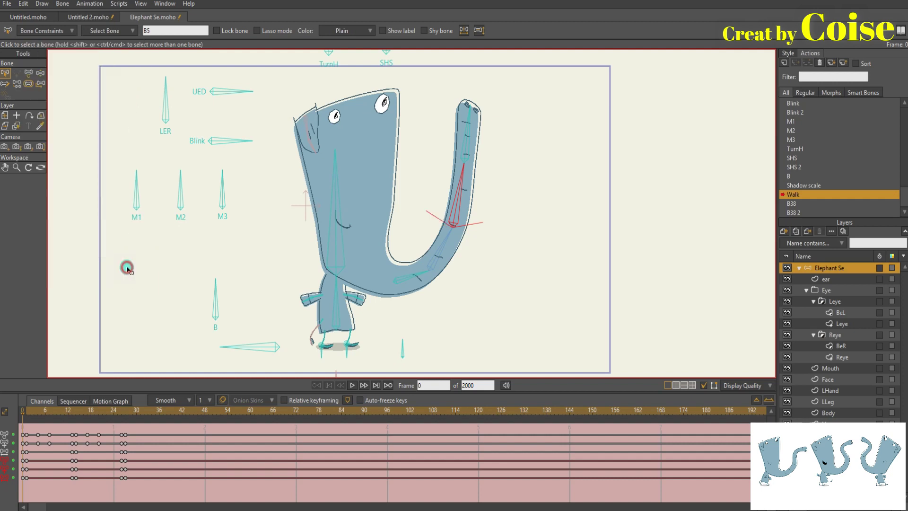
Step: Test bending the trunk-tip bone B6, undo the bend, and set its angle constraints to -80 and 80 degrees
left_click(466, 141)
key("z")
left_click_drag(454, 135, 373, 168)
key("ctrl+z")
key("b")
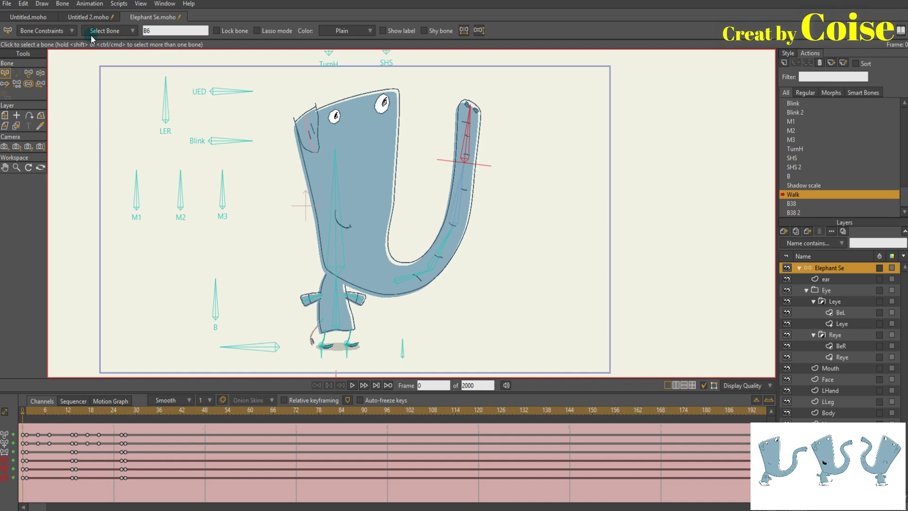
left_click(42, 31)
left_click(79, 56)
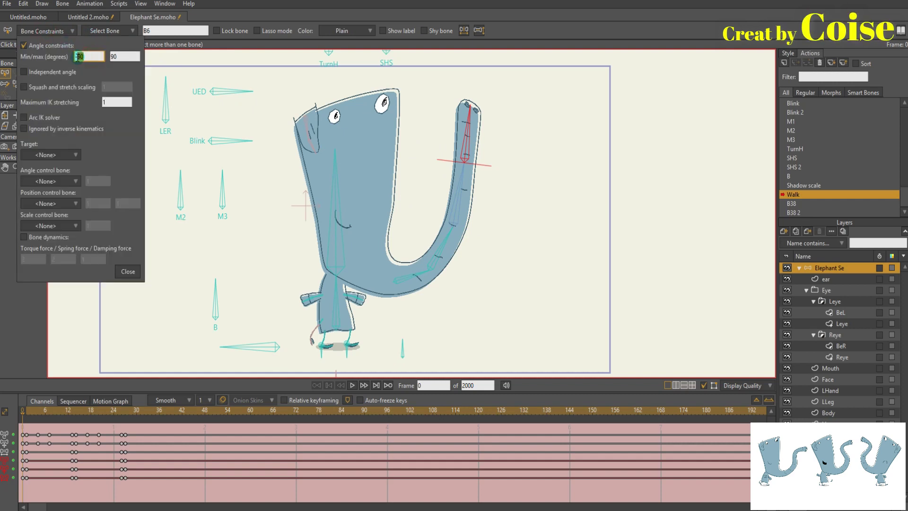
type("-80")
key("Tab")
type("80")
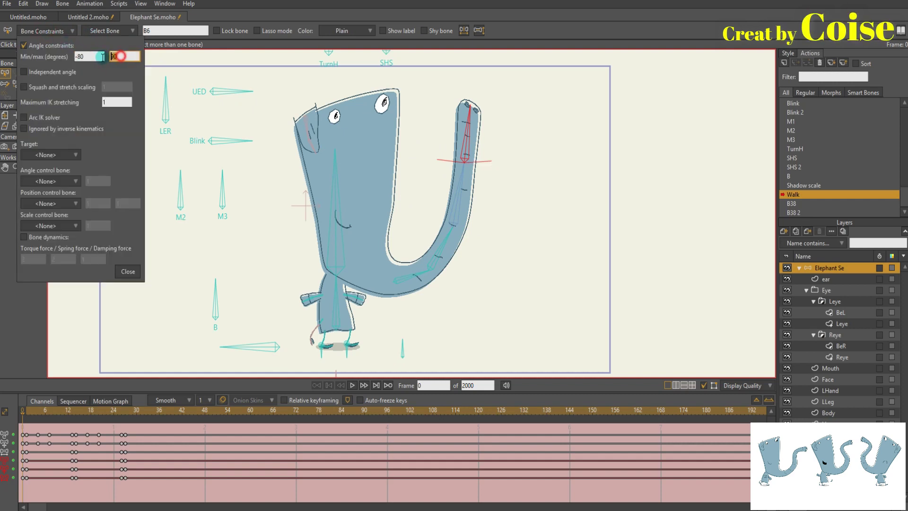
left_click(131, 269)
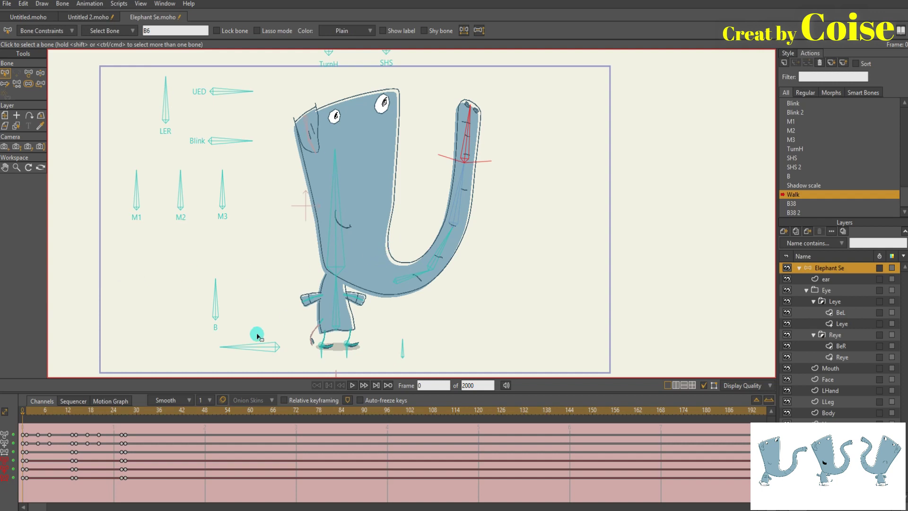
Step: Enable bone dynamics on bone B6 with torque force 1, spring force 0.5 and damping force 0.6
left_click(29, 31)
left_click(24, 237)
double_click(31, 259)
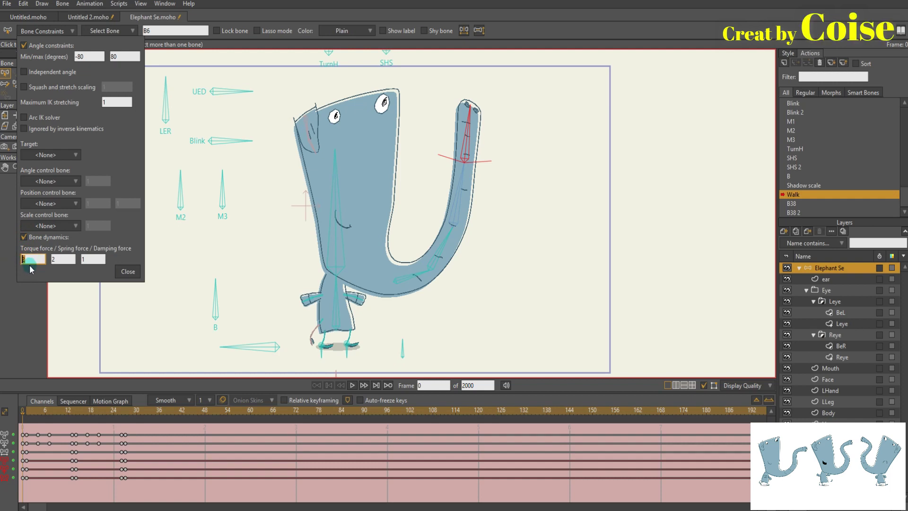
type("1")
key("Tab")
type("0.5")
key("Tab")
left_click(128, 271)
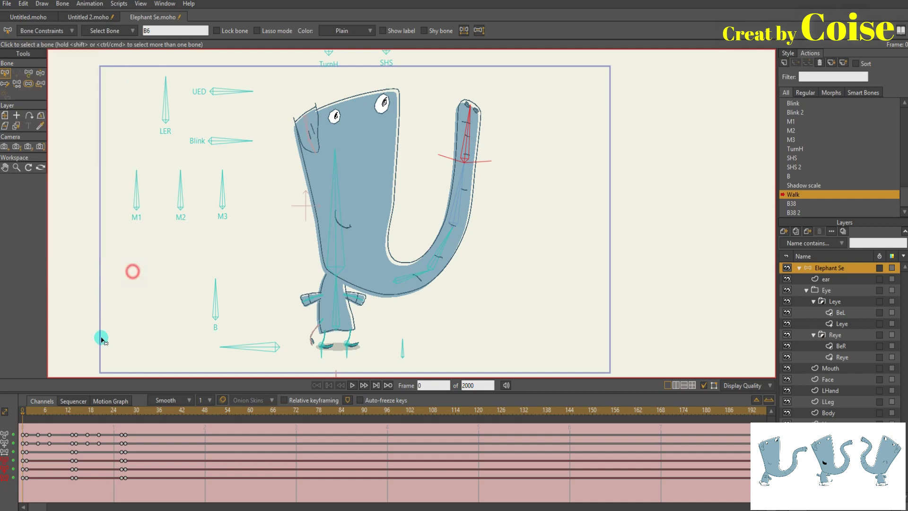
Step: Play back the Walk action from the start to check the motion of the trunk tip
key("space")
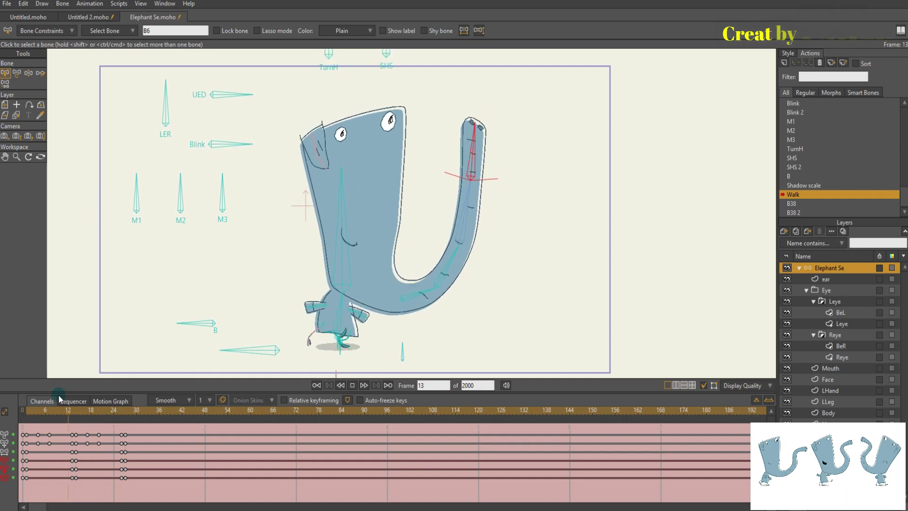
left_click_drag(37, 408, 12, 412)
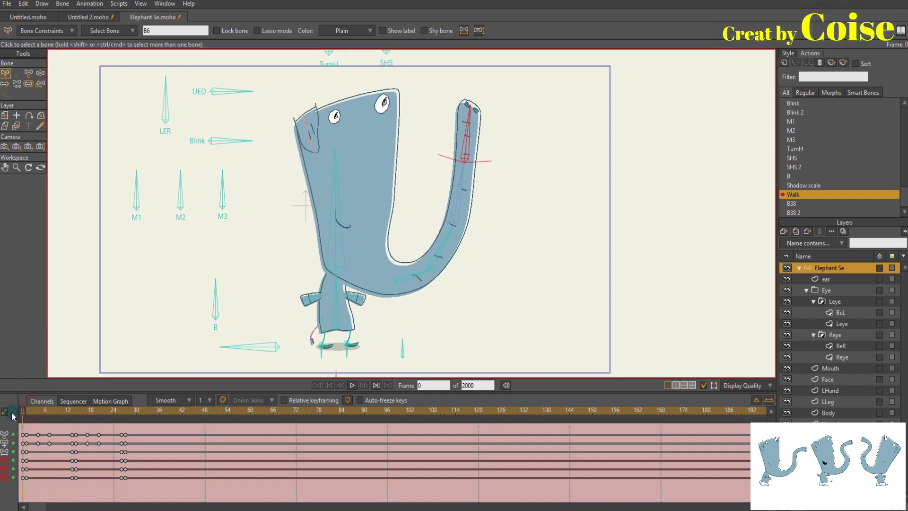
left_click(37, 31)
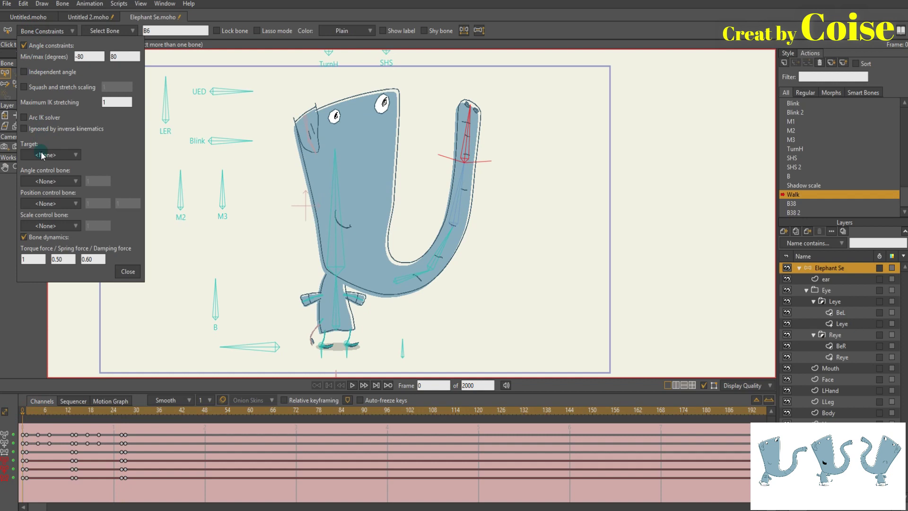
left_click(25, 412)
key("space")
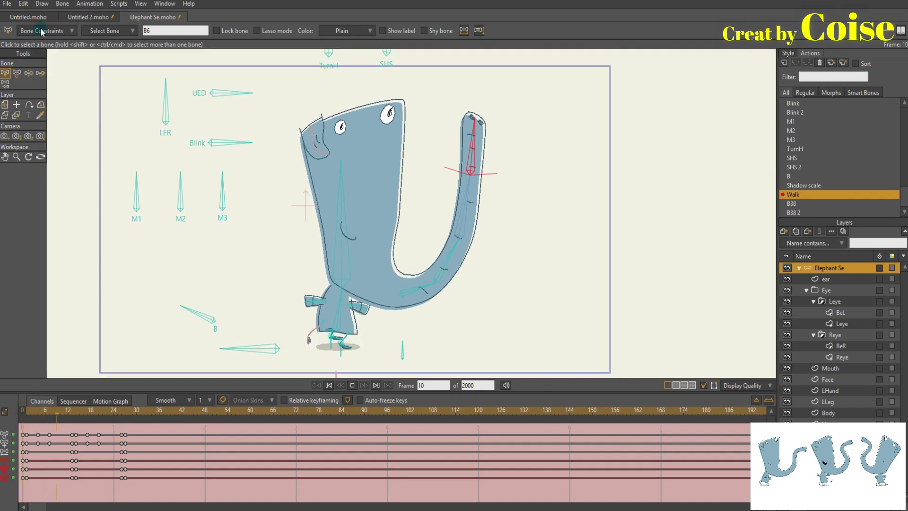
Step: Try higher torque force values such as 1.90 and 1.50 for bone B6
left_click(38, 31)
left_click(92, 259)
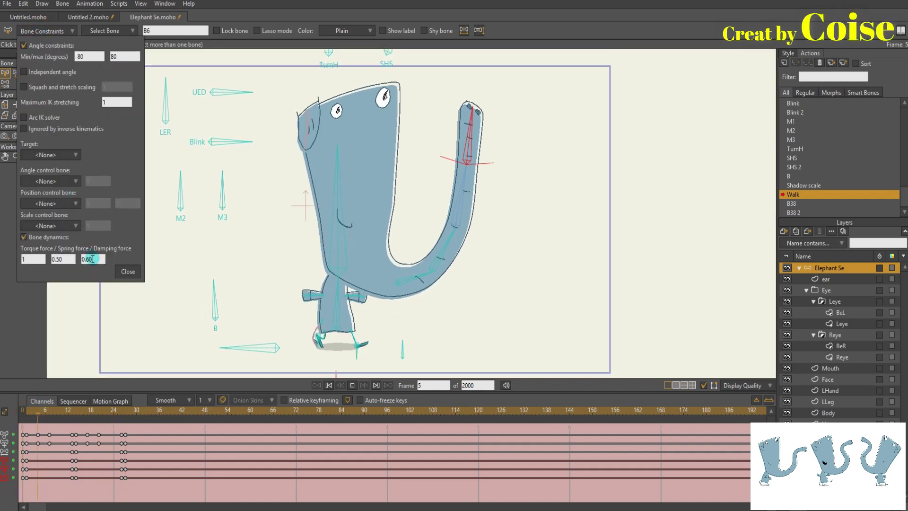
left_click(32, 260)
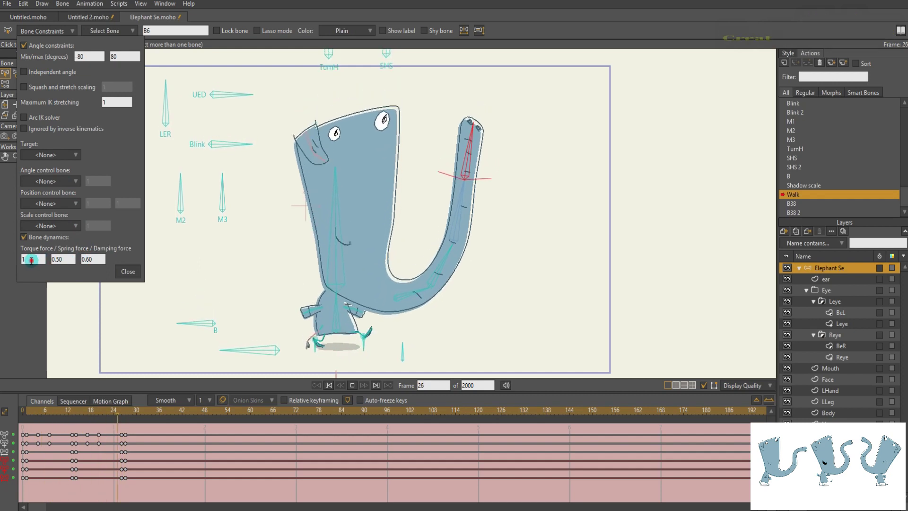
left_click(33, 260)
key("BackSpace")
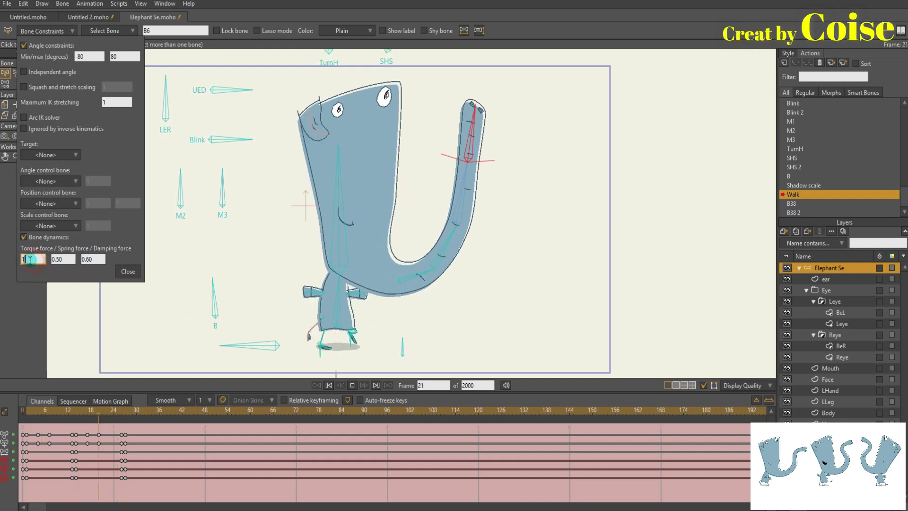
type(".60")
key("BackSpace")
key("BackSpace")
key("BackSpace")
key("BackSpace")
type("2")
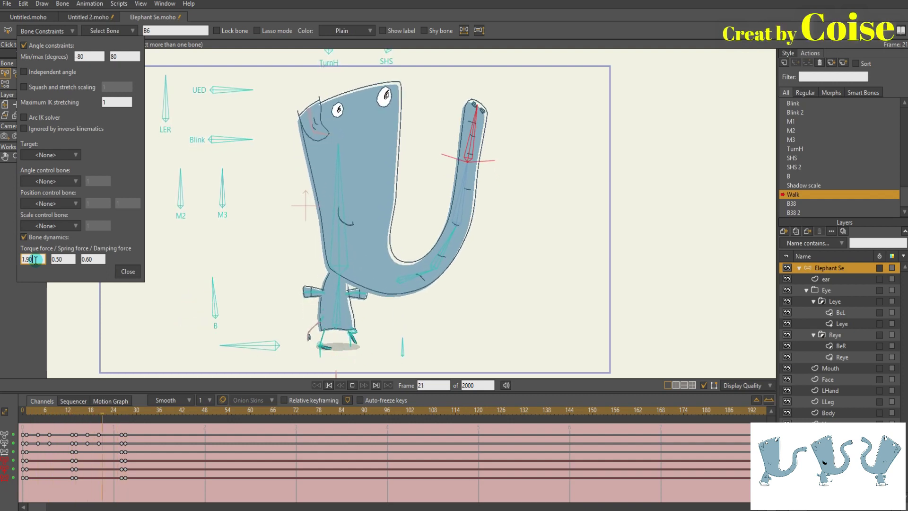
scroll(36, 258, "down", 5)
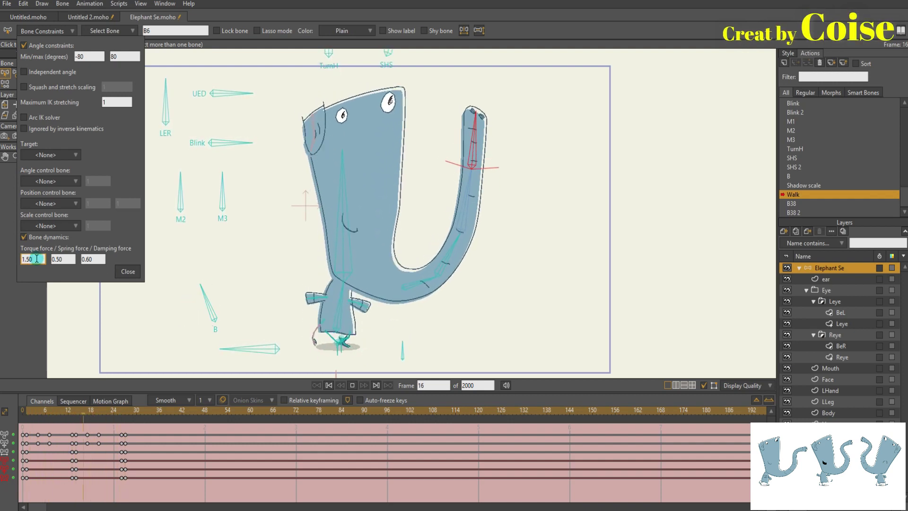
Step: Set the torque force of bone B6 to 0.70
key("BackSpace")
key("BackSpace")
key("BackSpace")
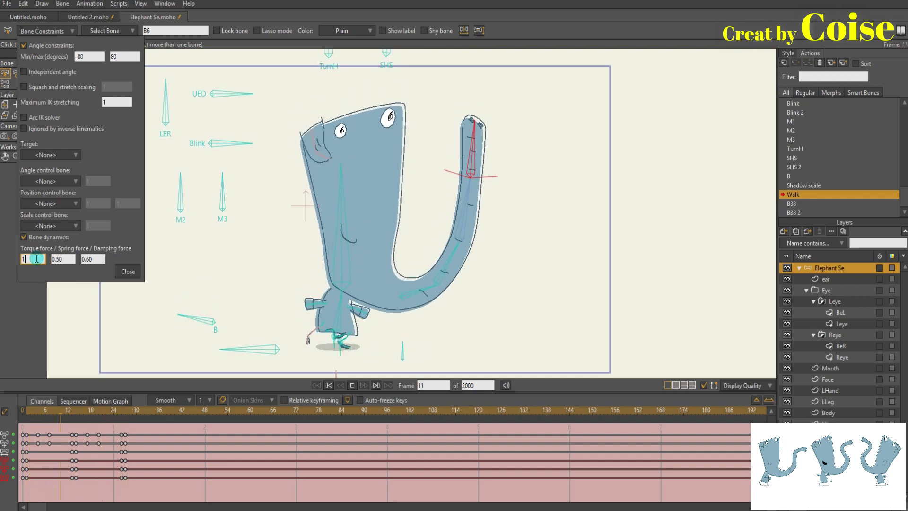
key("BackSpace")
type("0.70")
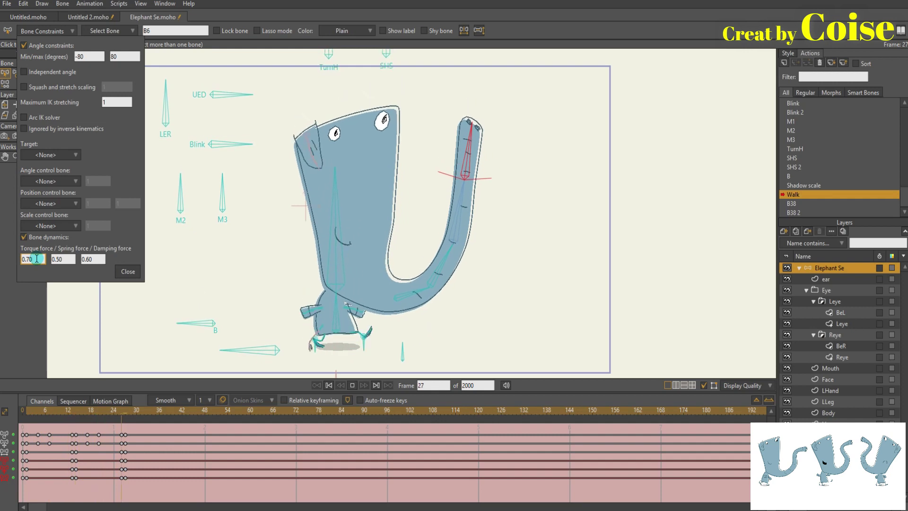
left_click(132, 272)
Step: Select trunk bone B5, then play and scrub the Walk action to check its motion, returning to frame 0
left_click(457, 201)
left_click(22, 411)
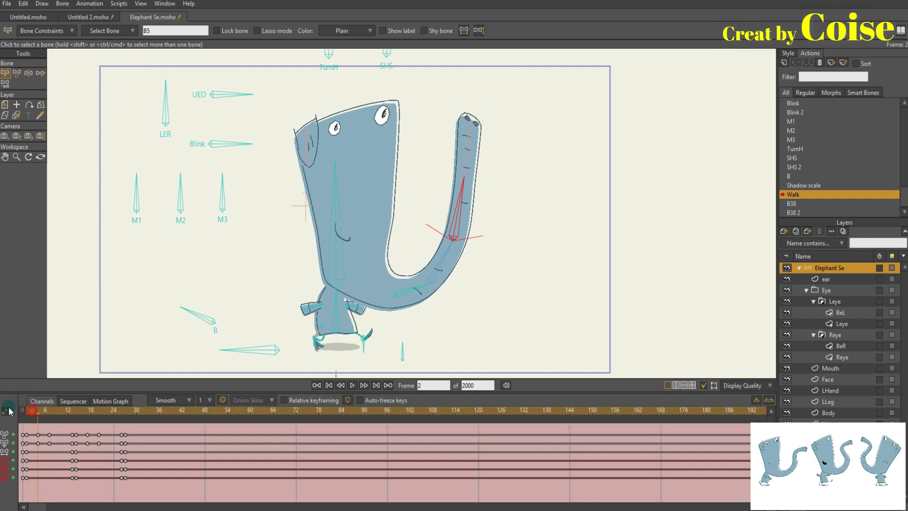
left_click(38, 30)
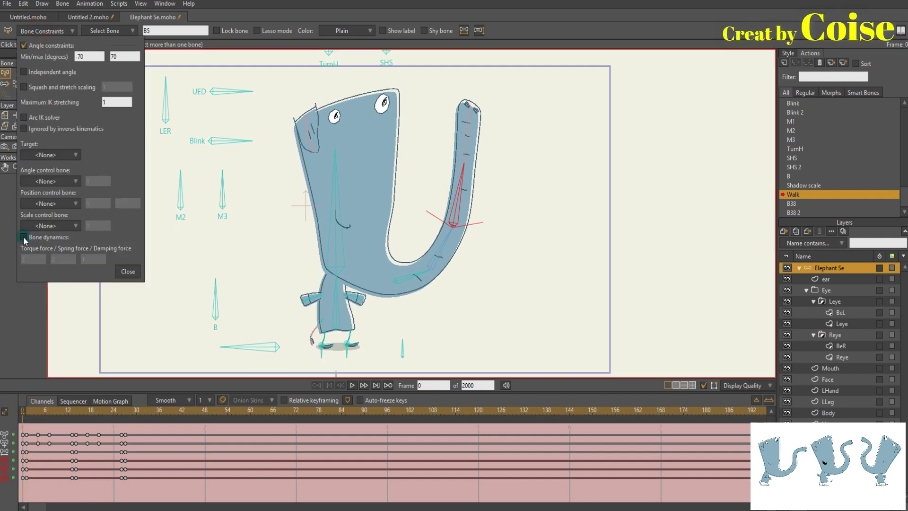
left_click(23, 410)
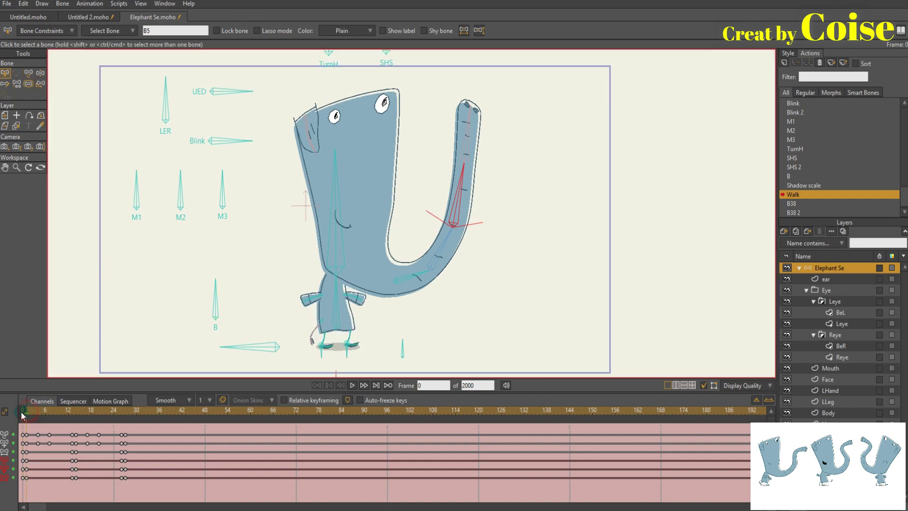
key("space")
left_click(42, 32)
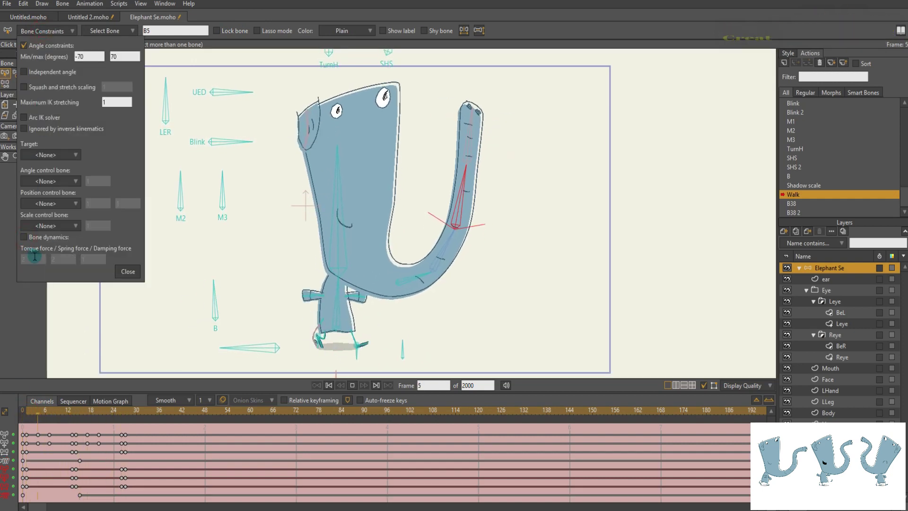
left_click_drag(23, 411, 102, 410)
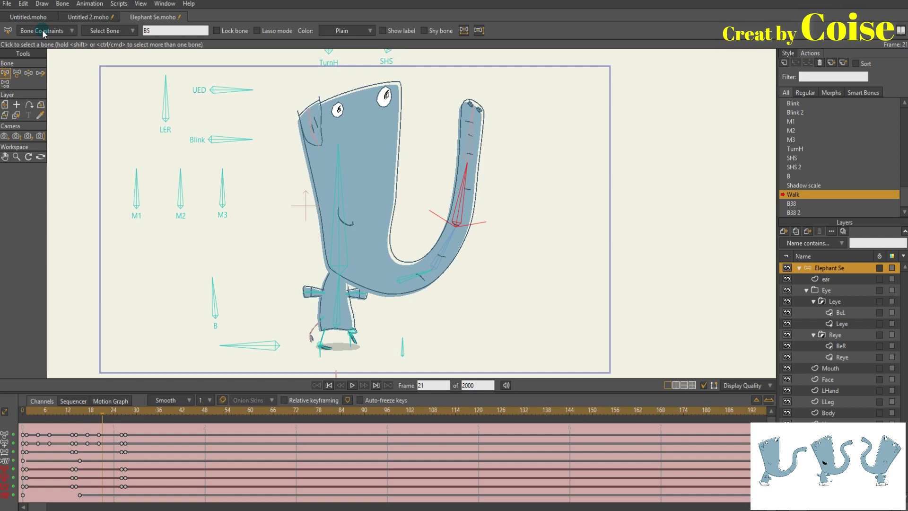
left_click(22, 411)
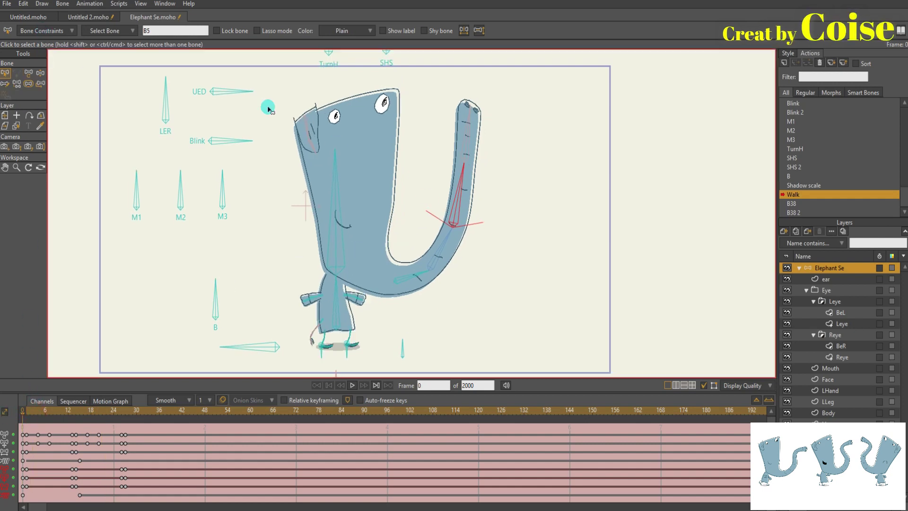
Step: Enable bone dynamics on trunk bone B5 with torque force 1, spring force 0.7 and damping force 2.6
left_click(44, 30)
left_click(23, 237)
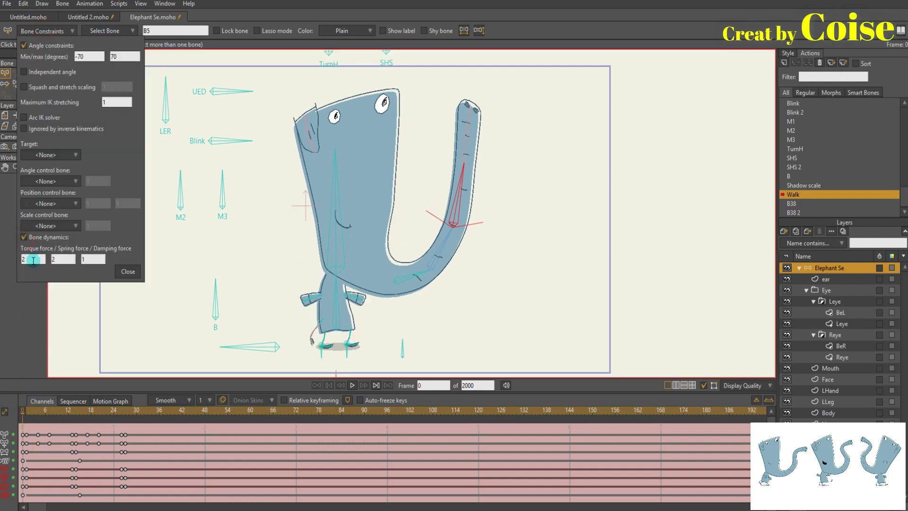
left_click(34, 261)
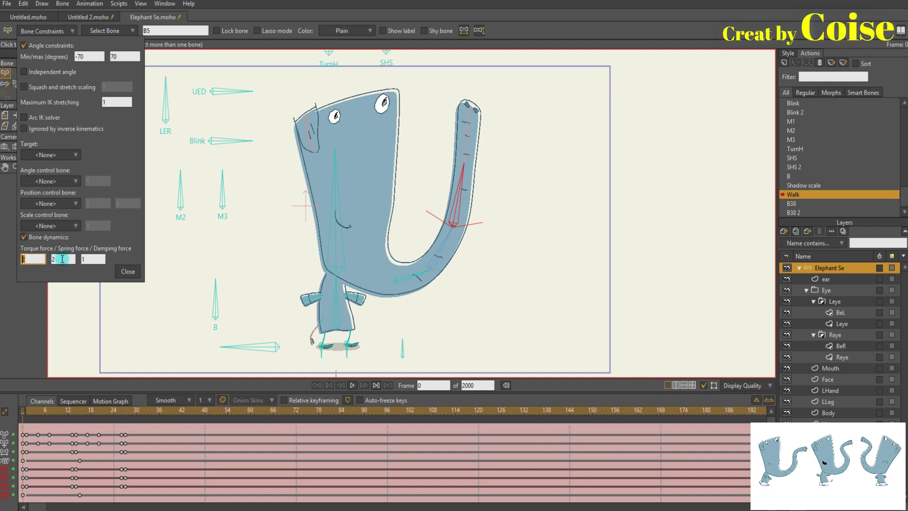
left_click(62, 259)
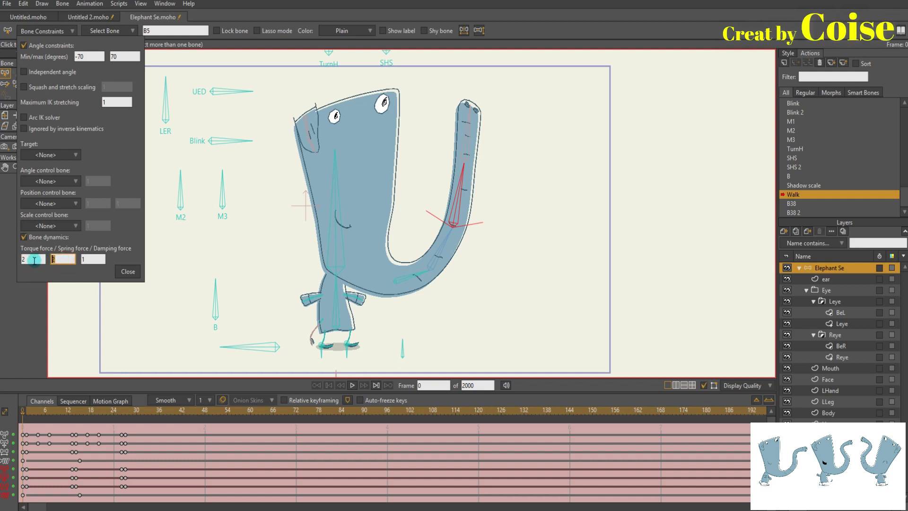
type("0.7")
left_click(37, 260)
type("1")
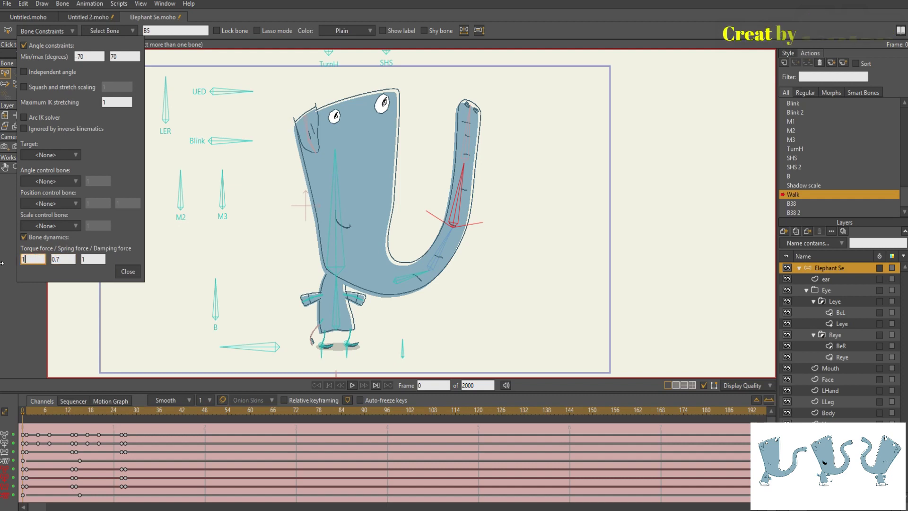
key("Tab")
key("Tab")
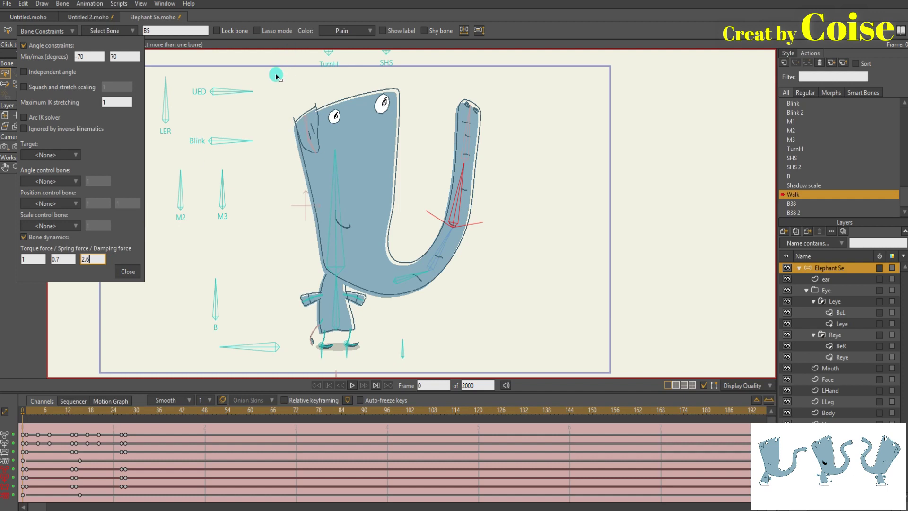
left_click(128, 271)
Step: Play the Walk action and, during playback, set bone B5's torque force to 2.20 and spring force to 1
left_click(30, 410)
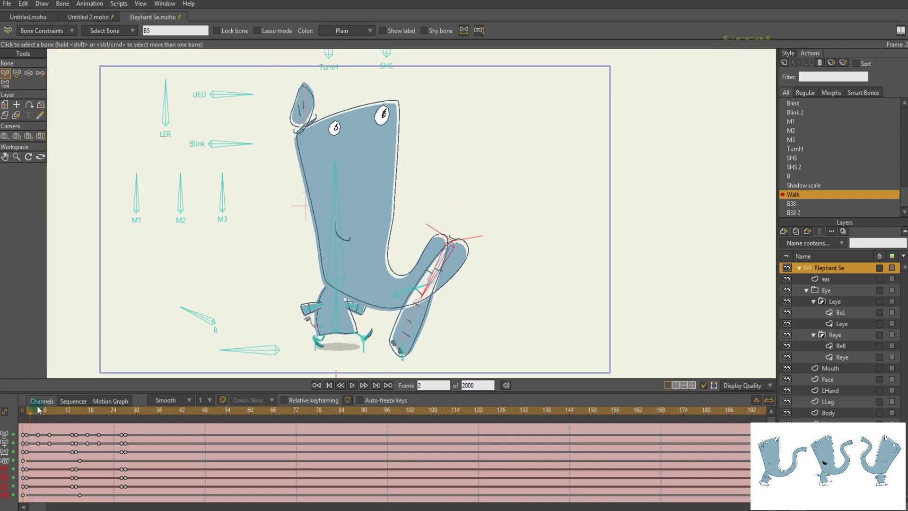
key("space")
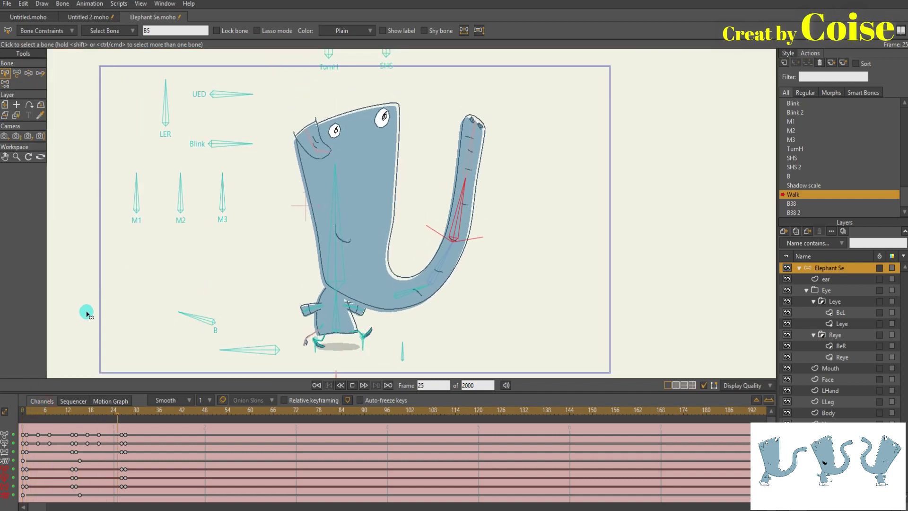
left_click(44, 30)
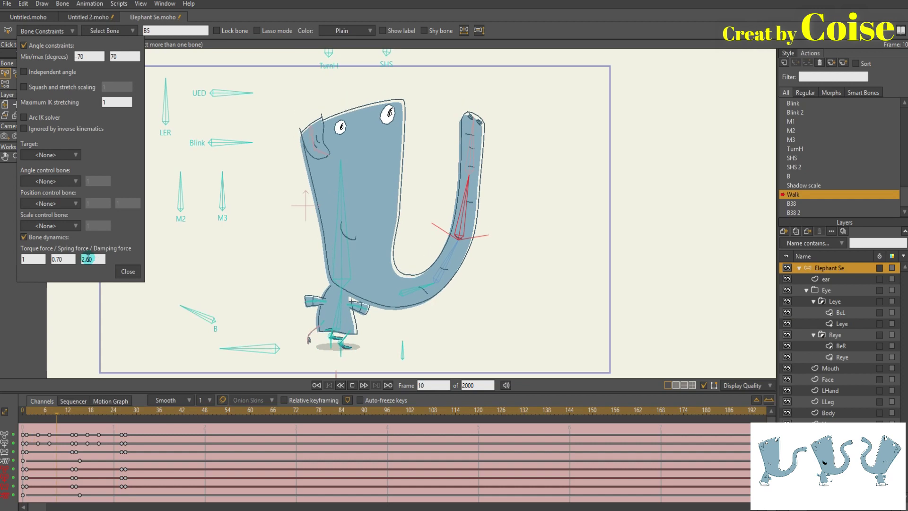
type("2.6")
left_click(37, 259)
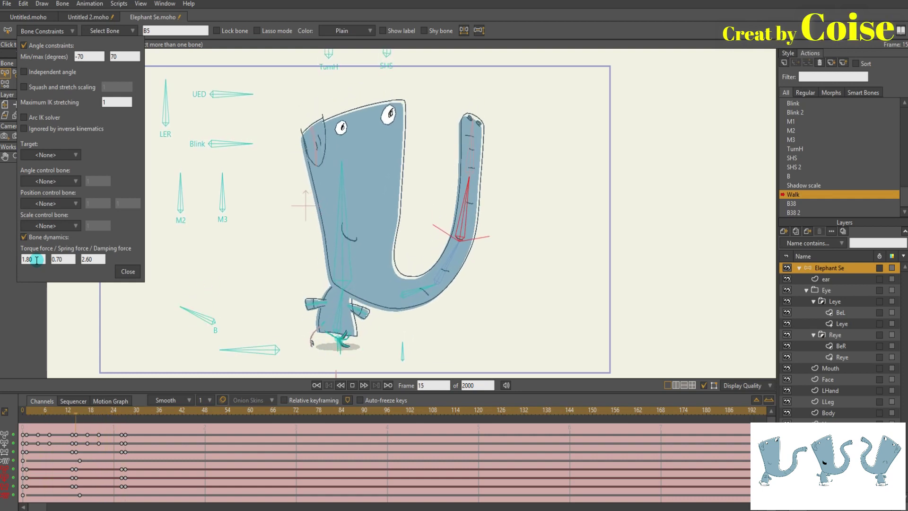
type("2")
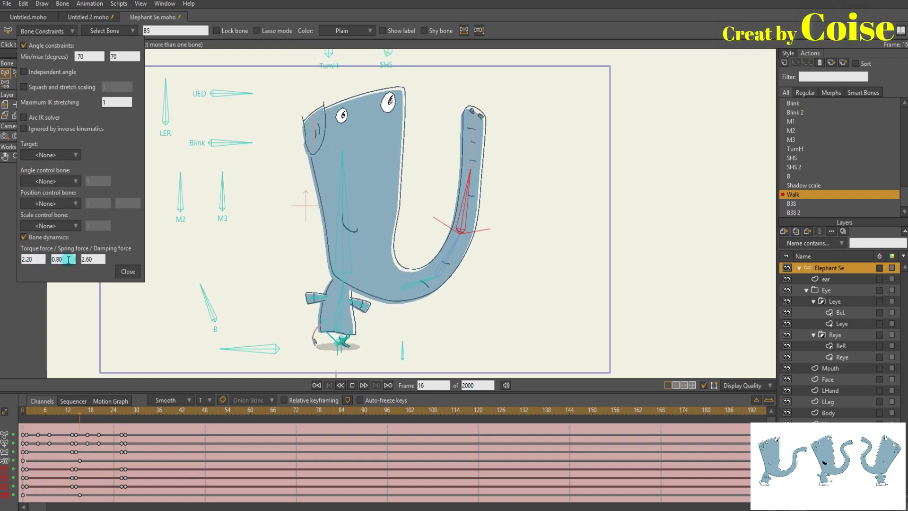
scroll(69, 260, "up", 1)
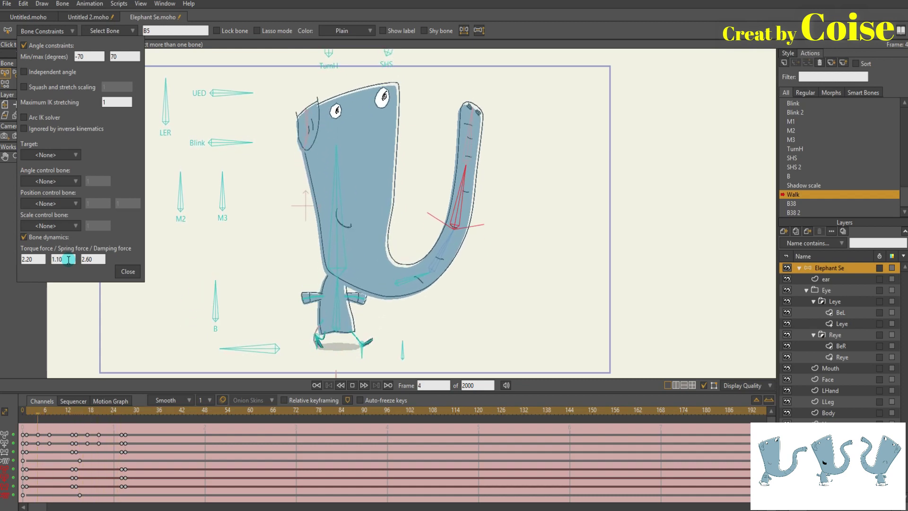
scroll(69, 259, "down", 1)
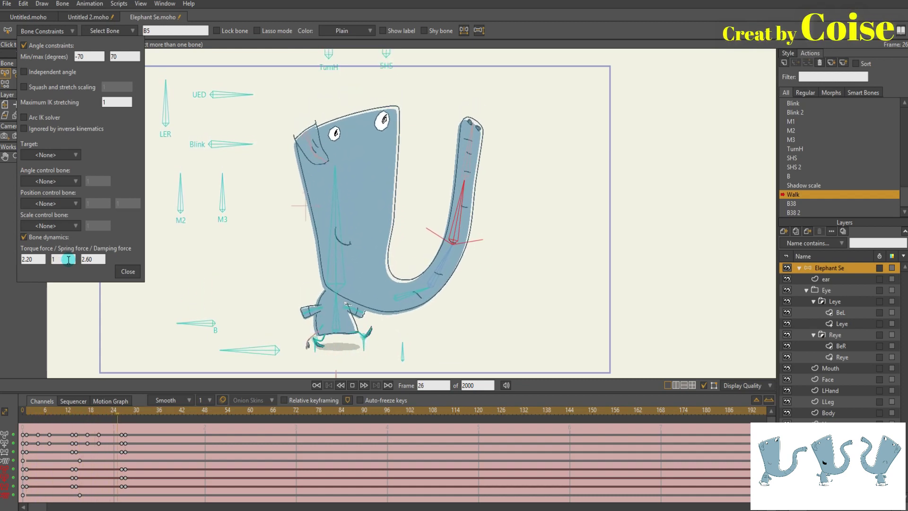
left_click(128, 272)
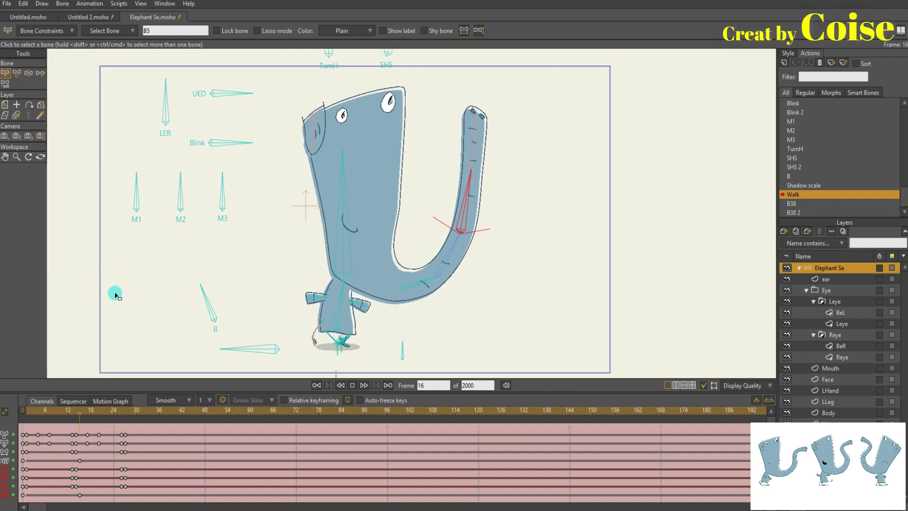
Step: Set trunk tip bone B6's spring force to 0.3 and damping force to 0.4, then play the Walk action
left_click(14, 411)
left_click(465, 136)
left_click(46, 31)
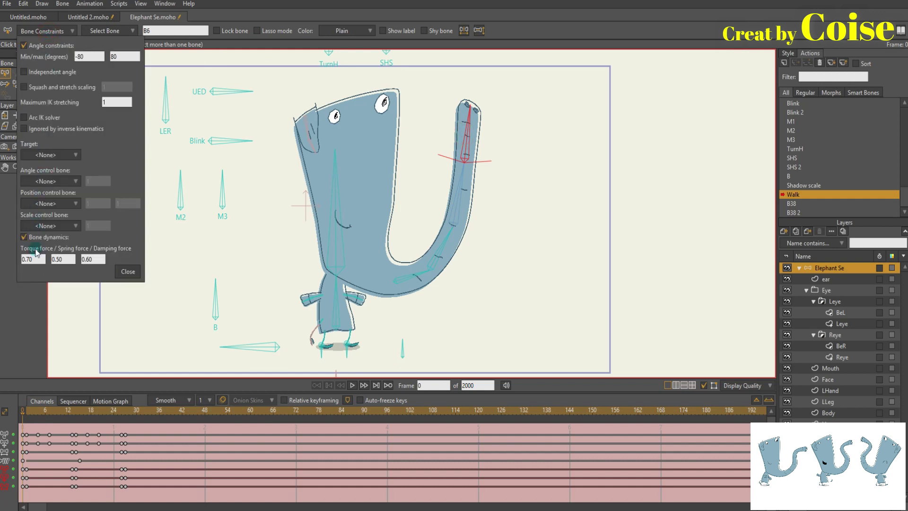
left_click(94, 260)
left_click(69, 259)
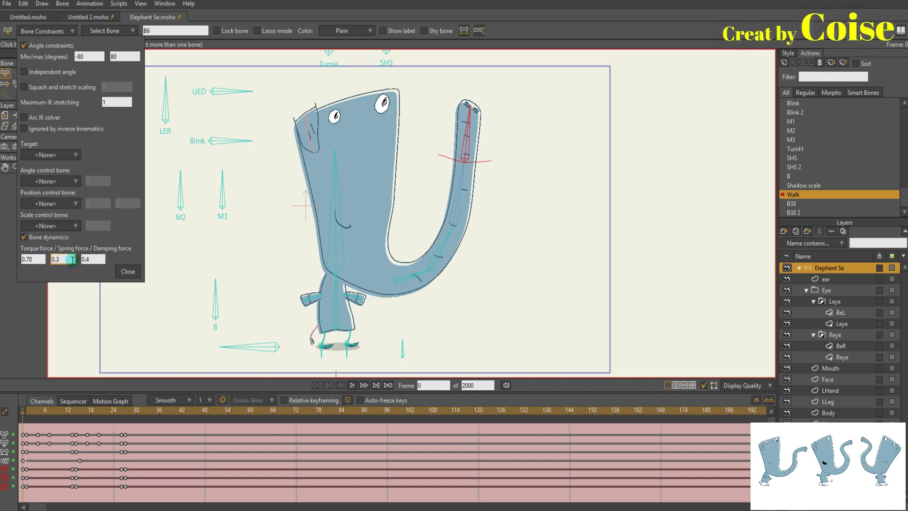
left_click(28, 409)
key("space")
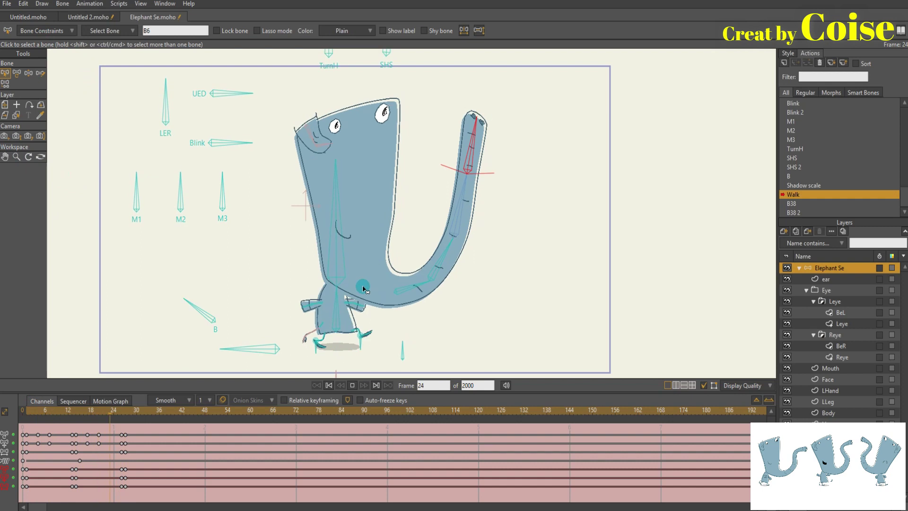
Step: Enable bone dynamics on trunk bone B7 with torque force 1 and damping force 2.6, then play the Walk action
left_click(451, 273)
left_click(432, 257)
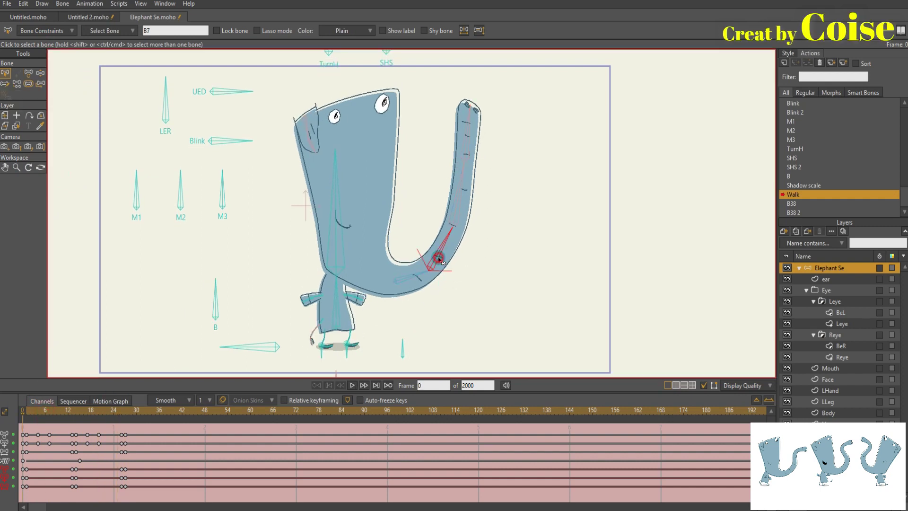
left_click(43, 31)
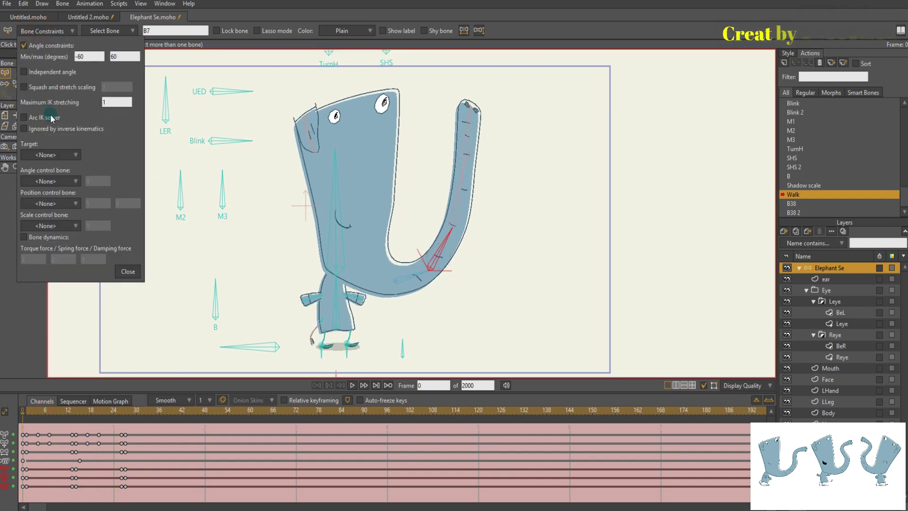
left_click(25, 237)
left_click(31, 262)
left_click(31, 259)
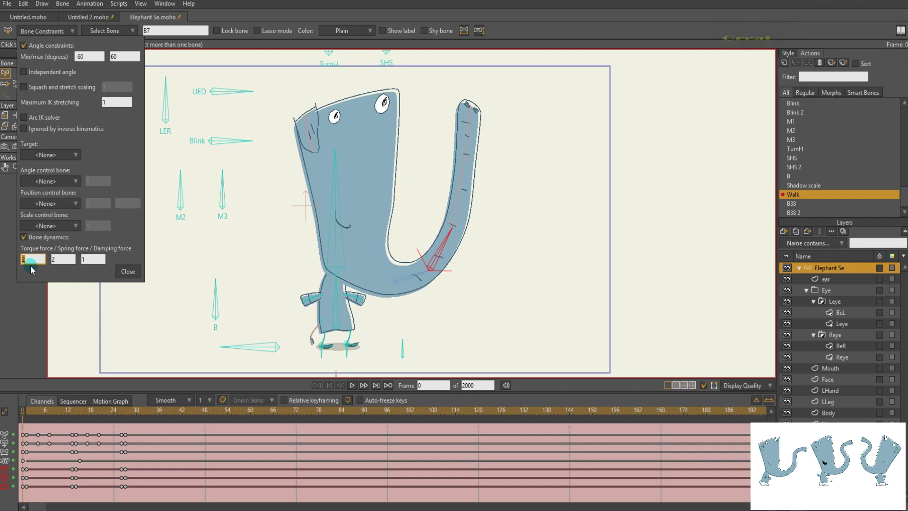
type("1")
key("Tab")
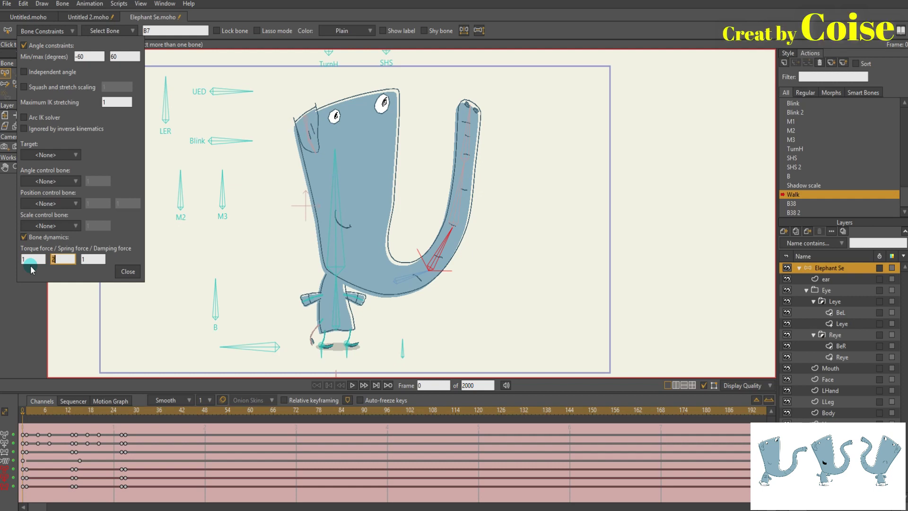
key("Tab")
type("2.6")
left_click(27, 413)
key("space")
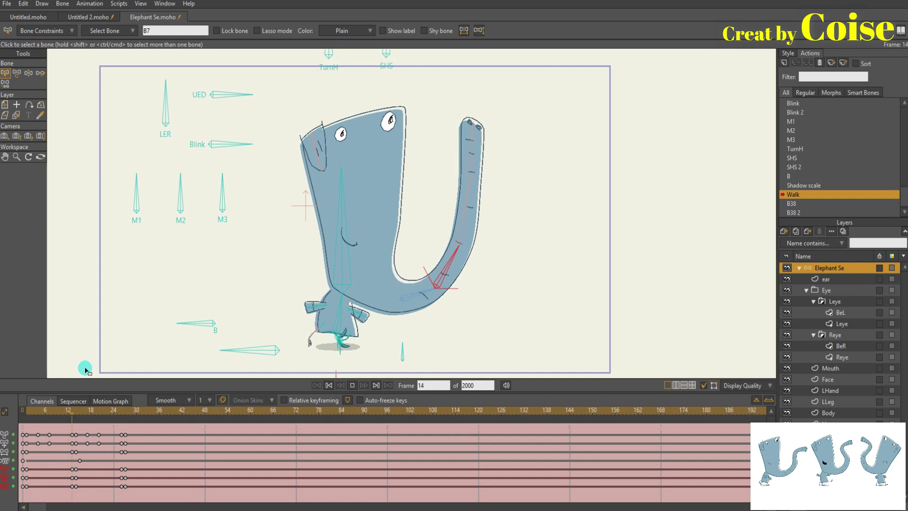
Step: Return to frame 0 and examine the bone dynamics values of tail bone B13 for reference
left_click_drag(232, 299, 248, 205)
scroll(163, 307, "up", 1)
left_click(23, 411)
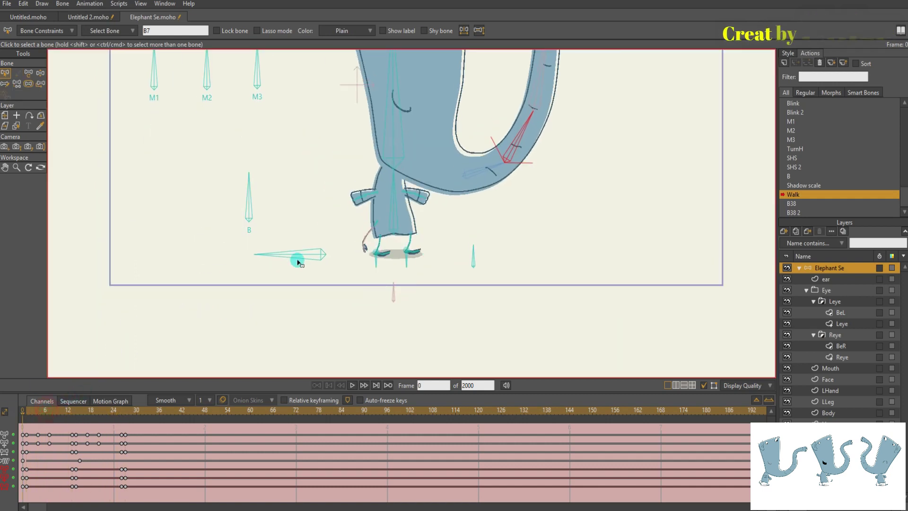
scroll(331, 242, "up", 3)
left_click(399, 223)
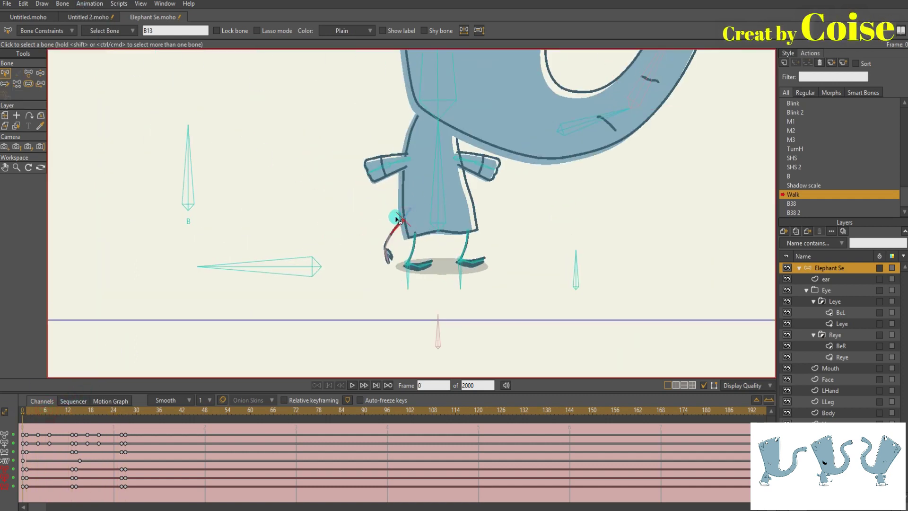
scroll(384, 208, "up", 3)
left_click(43, 31)
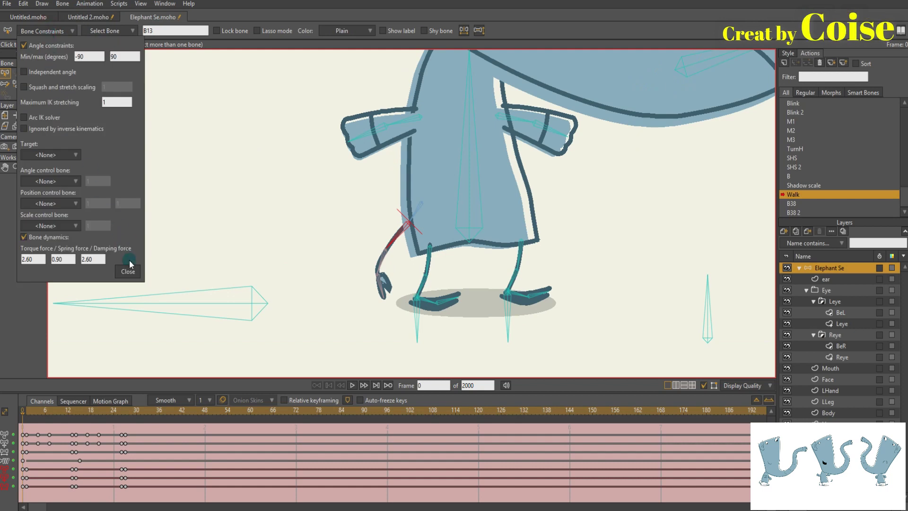
left_click(133, 277)
scroll(259, 203, "down", 6)
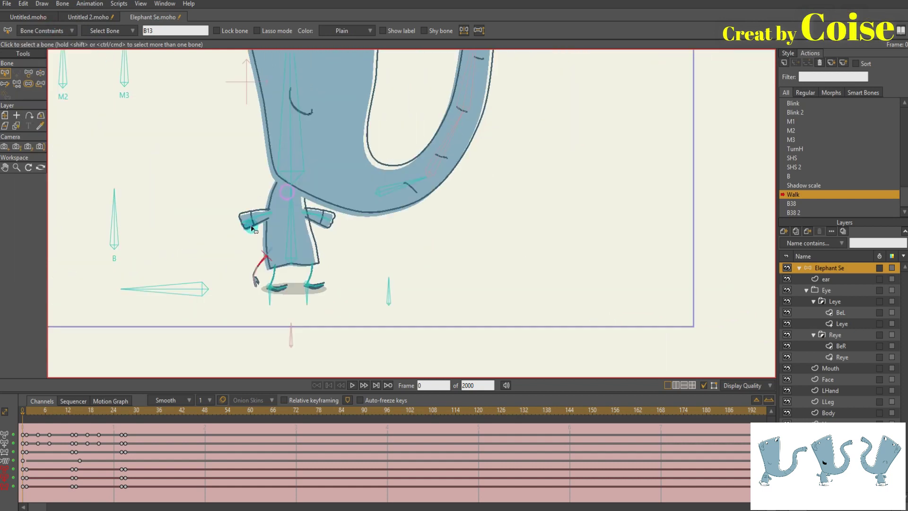
Step: Set trunk bone B7's torque force to 2.6, then play the Walk action and return to frame 0
left_click(362, 211)
left_click(44, 31)
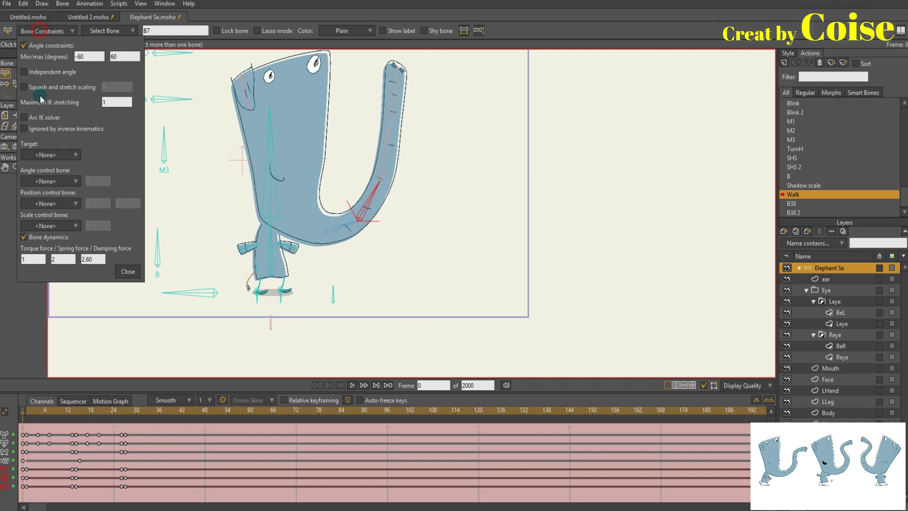
left_click(33, 259)
type("2.6")
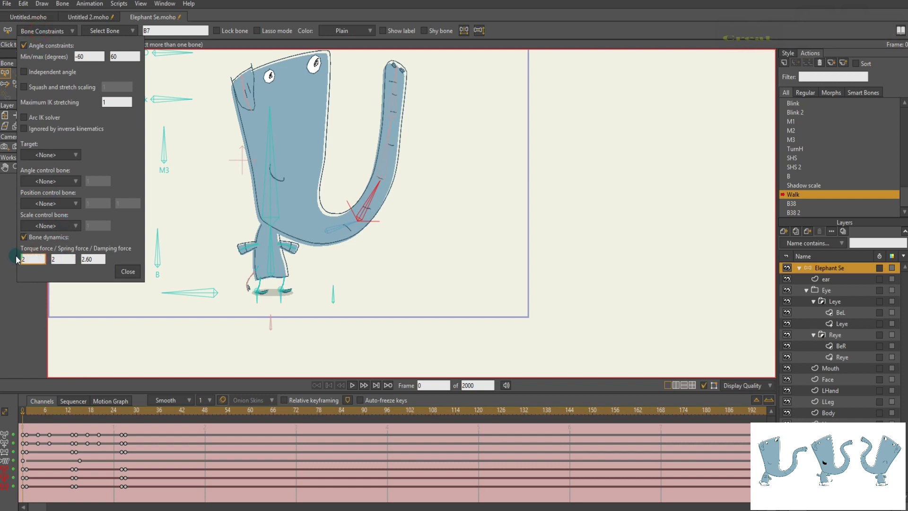
left_click(127, 271)
key("space")
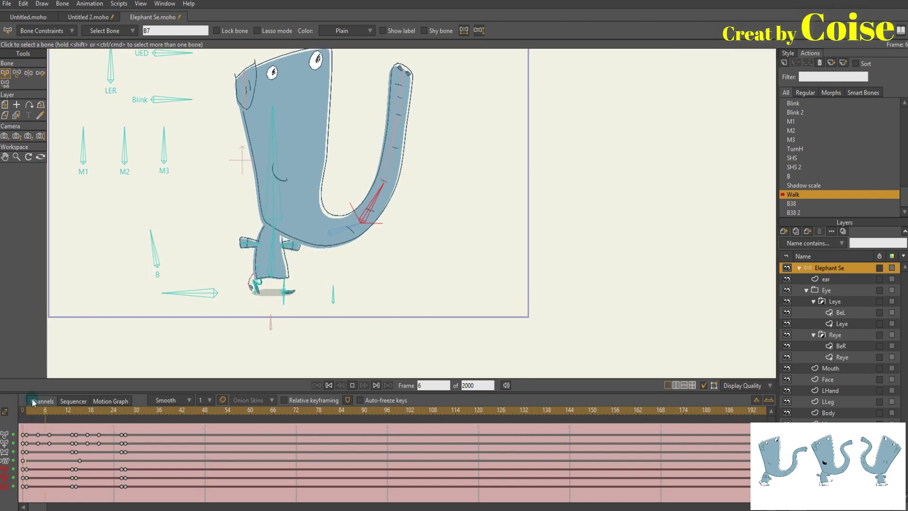
scroll(145, 307, "down", 2)
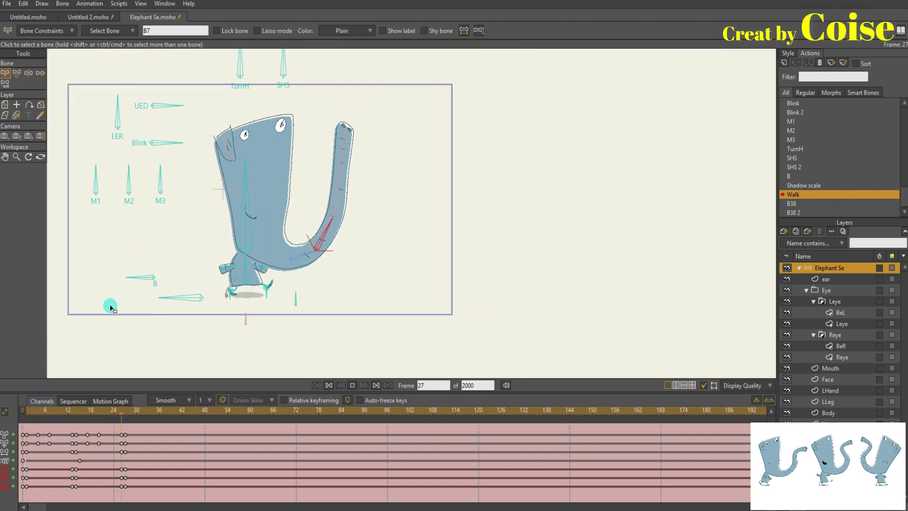
left_click(23, 411)
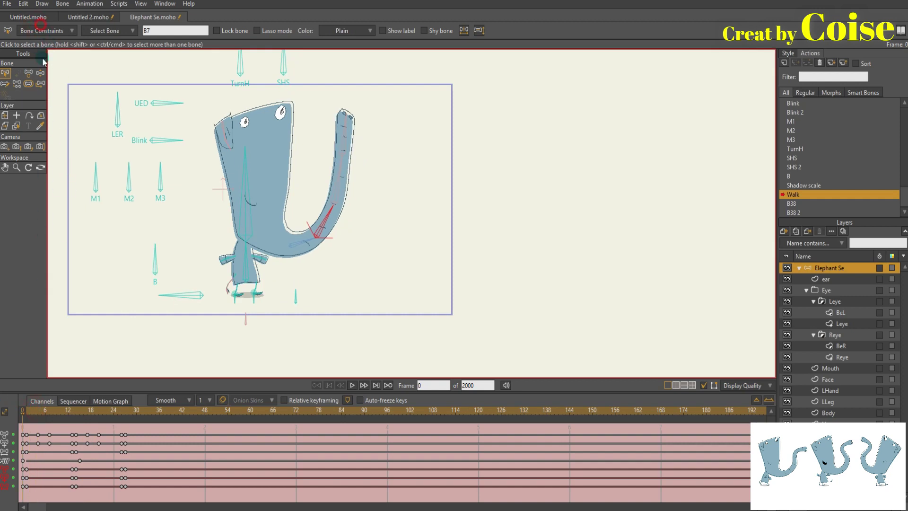
Step: Set bone B7's torque force to 2 and spring force to 1, then play the Walk action
left_click(43, 30)
type("2")
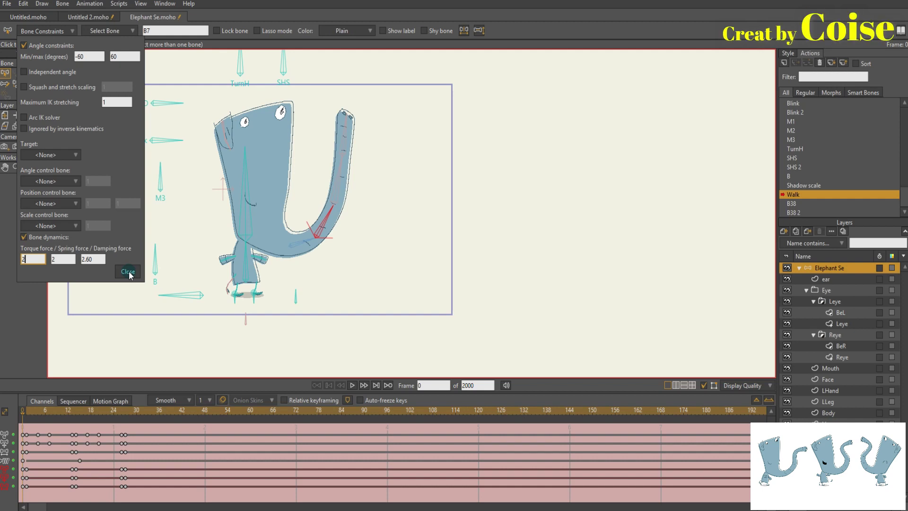
left_click_drag(63, 259, 30, 260)
type("1")
left_click(30, 411)
key("space")
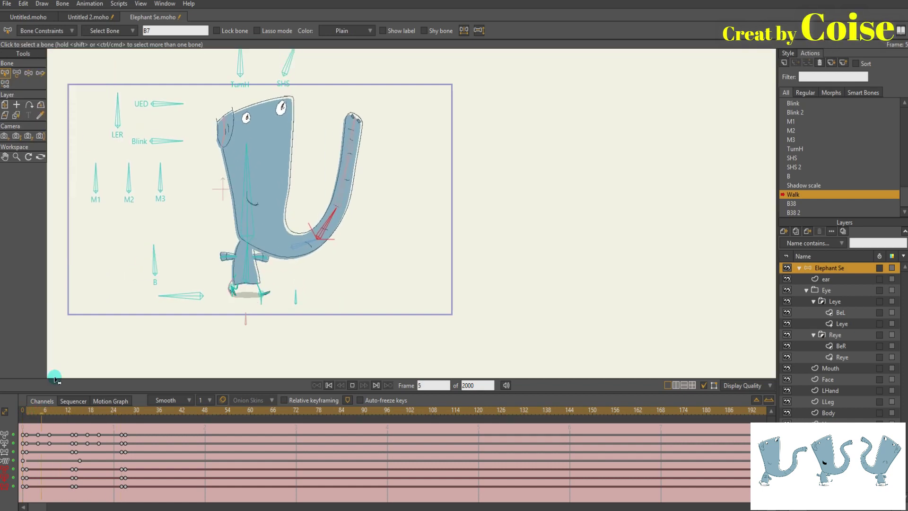
Step: Lower bone B7's torque force to 0.50 while the Walk action plays
left_click(46, 31)
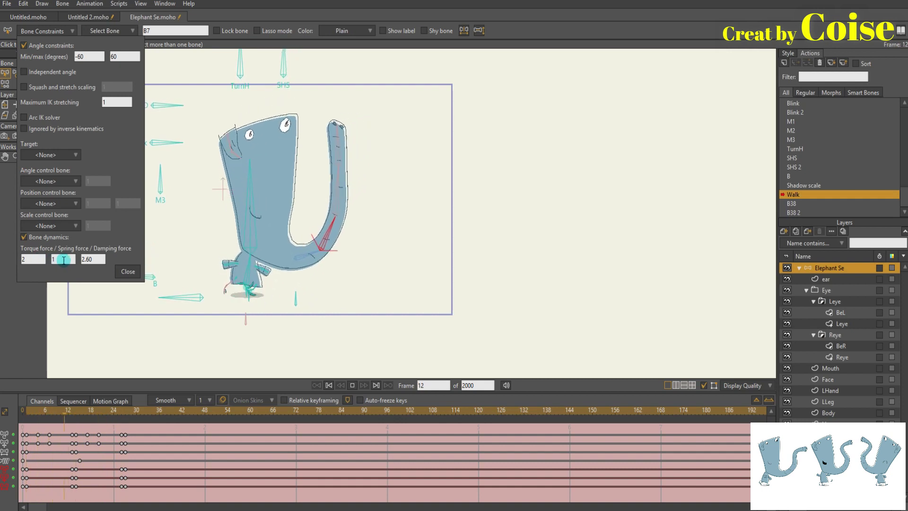
scroll(33, 260, "down", 8)
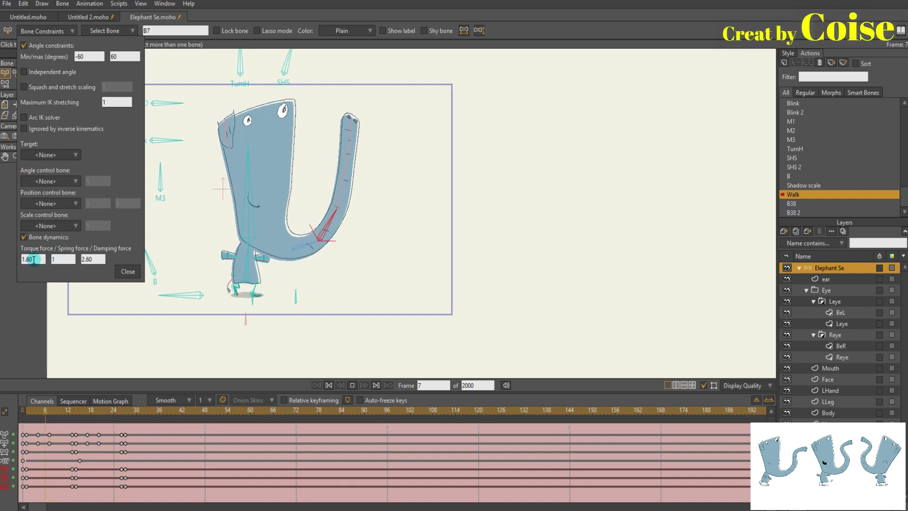
key("BackSpace")
key("BackSpace")
key("BackSpace")
key("BackSpace")
type("0.80")
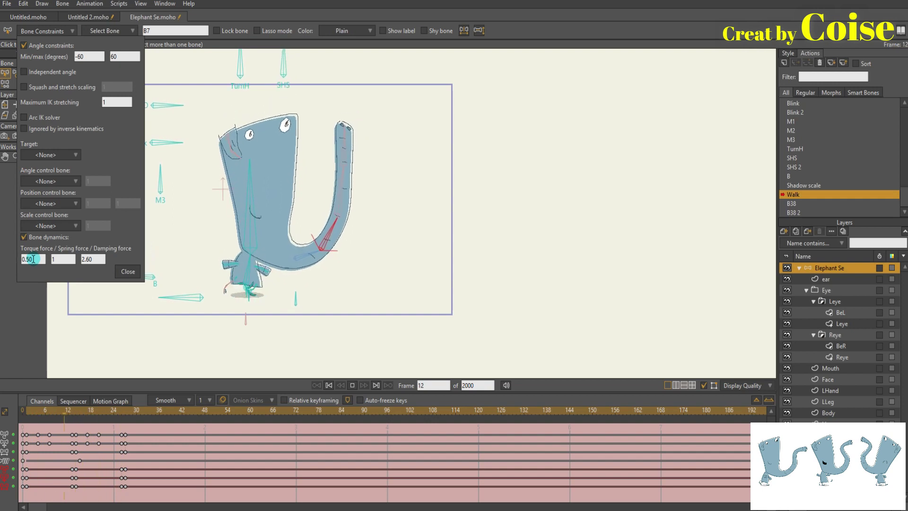
Step: Set trunk bone B7's torque force to 0.30 and damping force to 1.80 while the Walk action plays
scroll(33, 260, "down", 1)
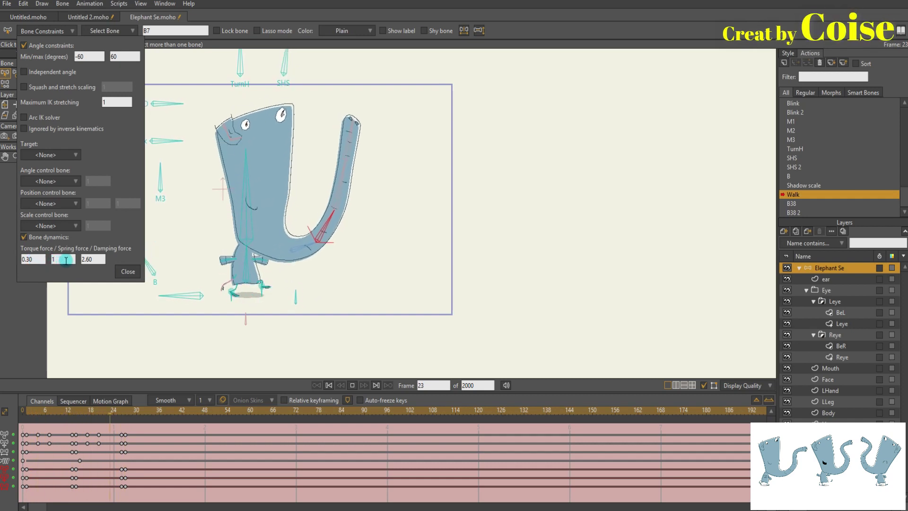
scroll(99, 261, "down", 2)
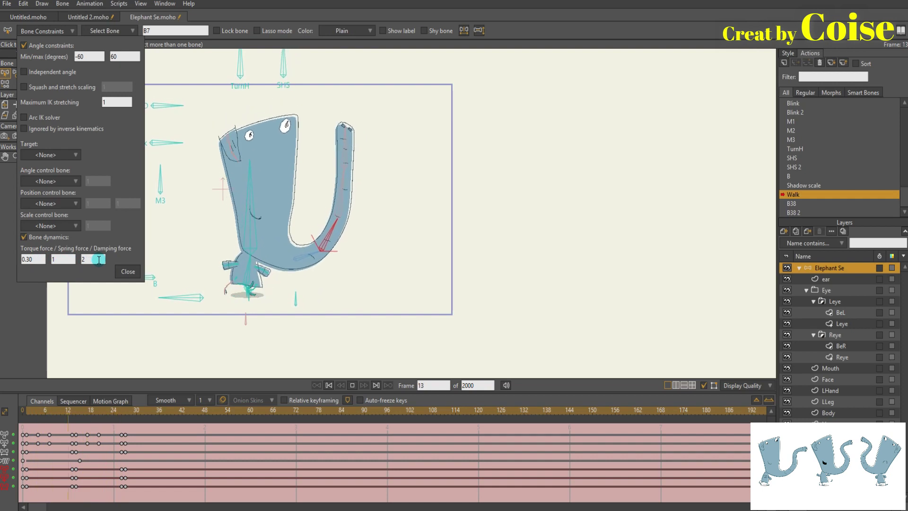
scroll(99, 259, "down", 1)
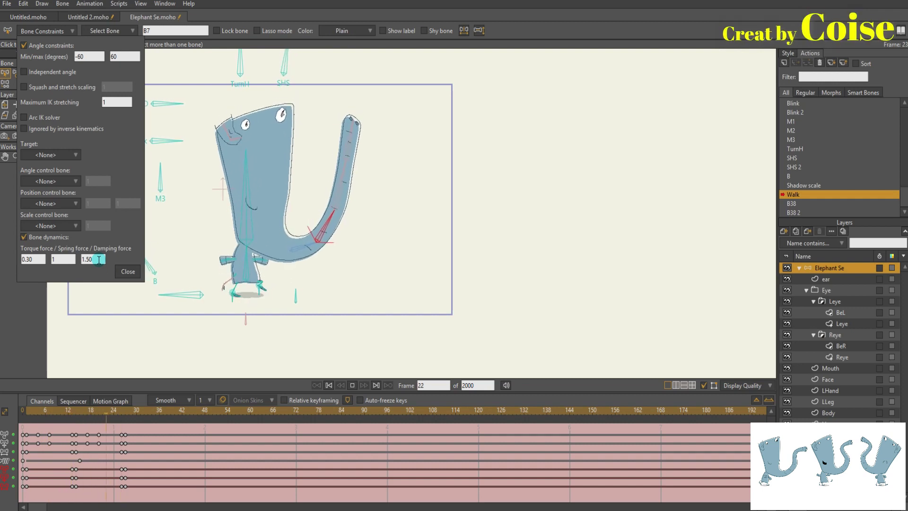
scroll(99, 259, "up", 2)
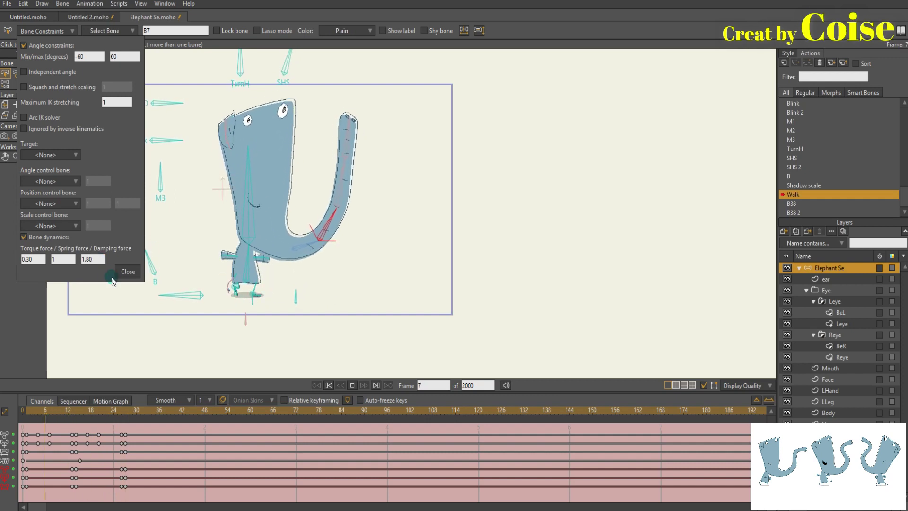
left_click(129, 271)
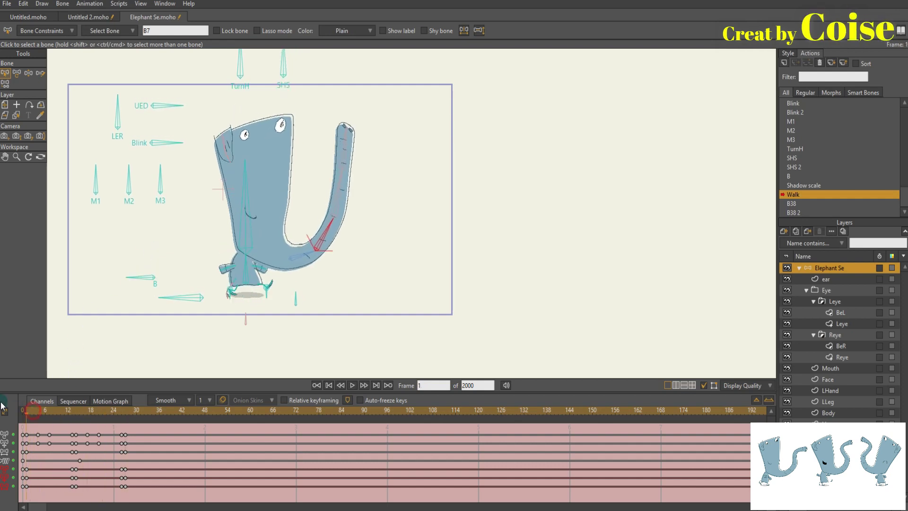
Step: Set the torque force of ear bone B38 to 3 at frame 0, and play the Walk action
left_click(214, 137)
left_click(45, 30)
left_click(34, 259)
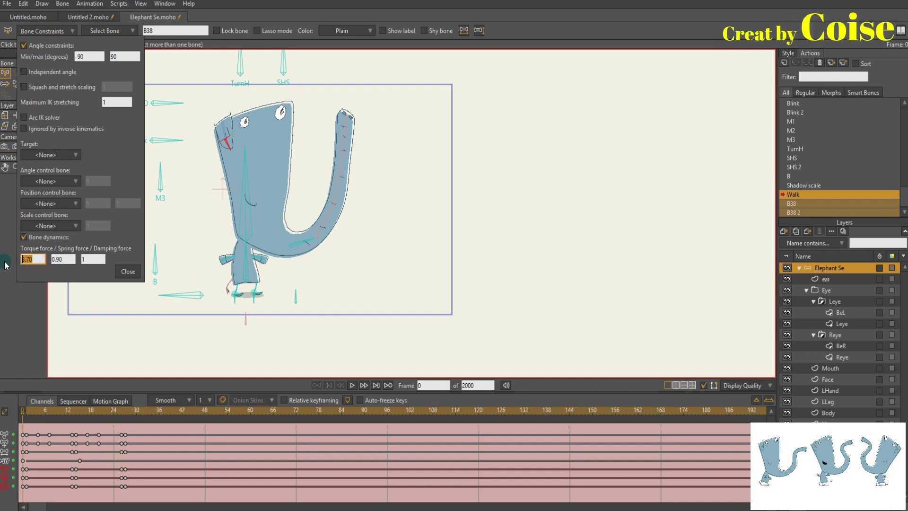
type("3")
left_click(27, 413)
key("space")
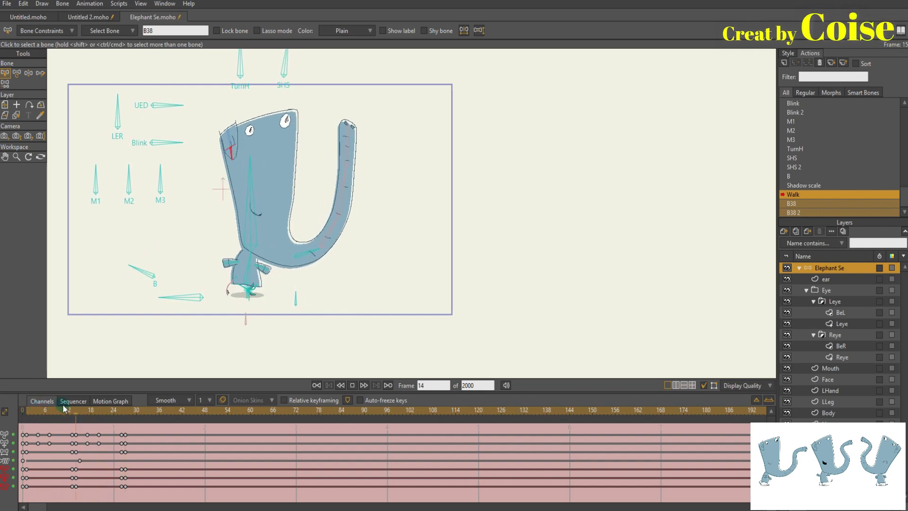
Step: Set ear bone B38's damping force to 1.50 while the Walk action plays
left_click(42, 30)
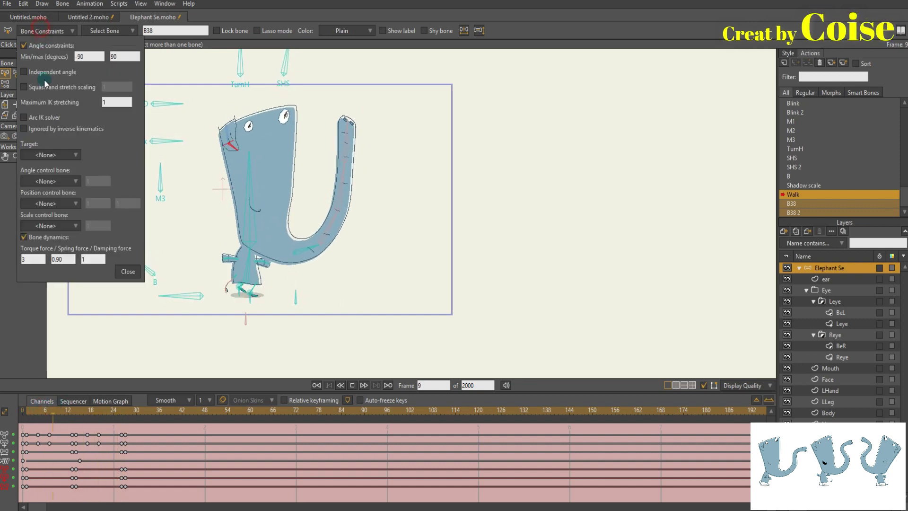
left_click(86, 259)
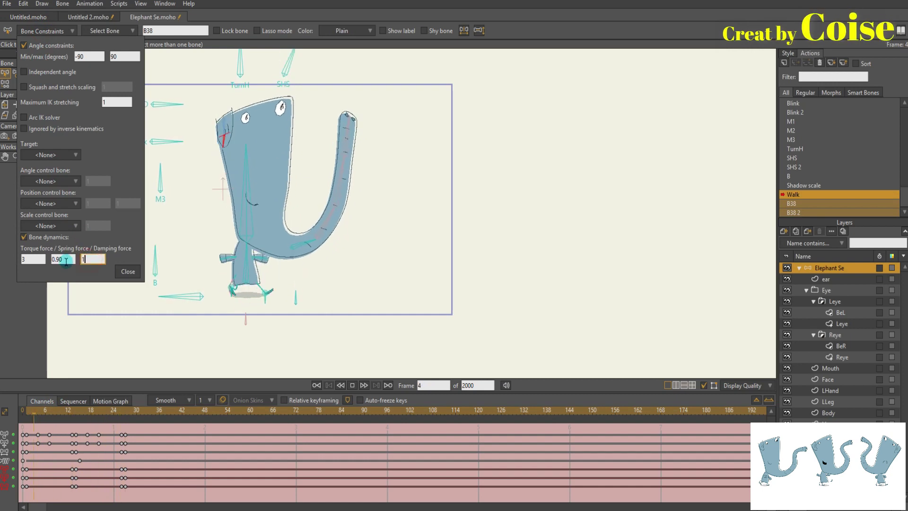
left_click(97, 260)
scroll(98, 260, "up", 5)
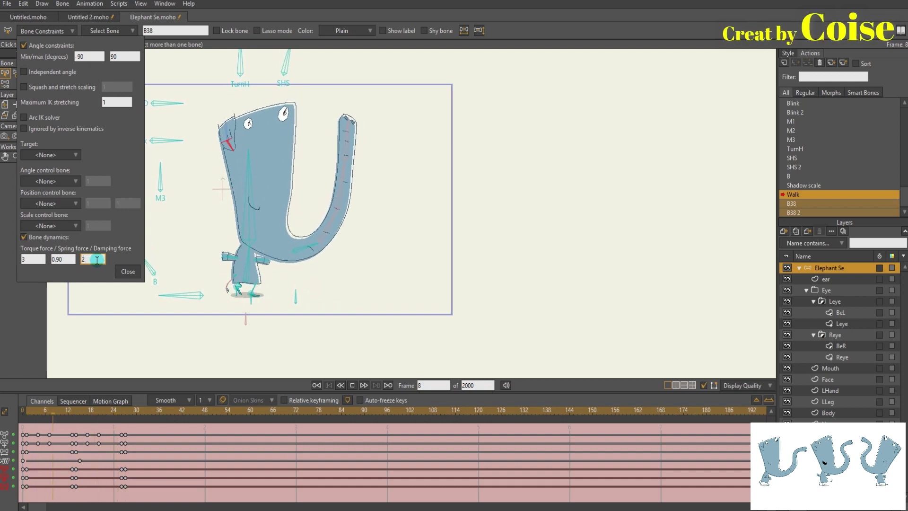
key("BackSpace")
type("1.90")
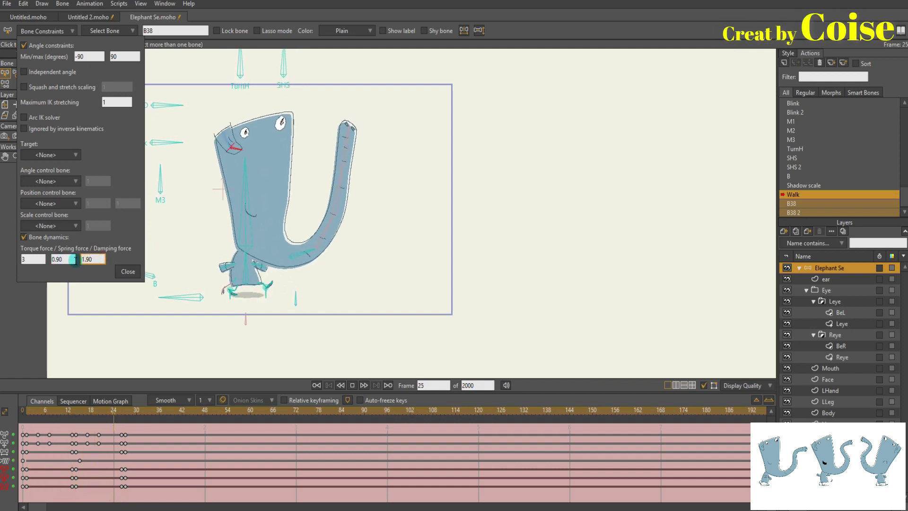
scroll(94, 260, "down", 6)
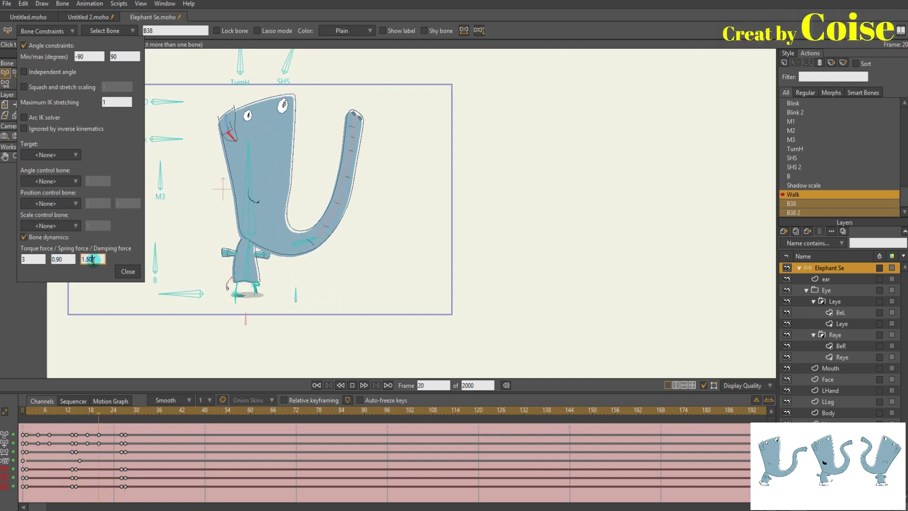
Step: Try different spring forces on ear bone B38, raising it to 1.20, and stop the playback
scroll(68, 259, "down", 1)
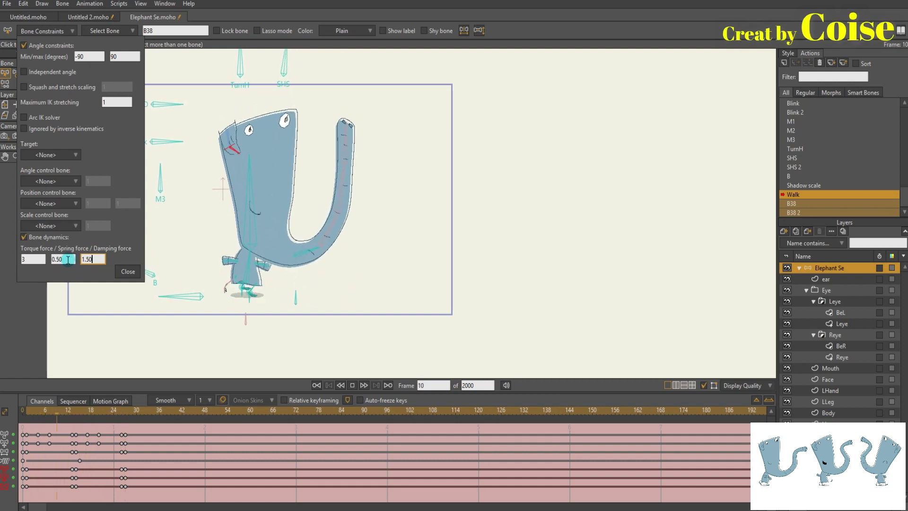
scroll(67, 259, "down", 1)
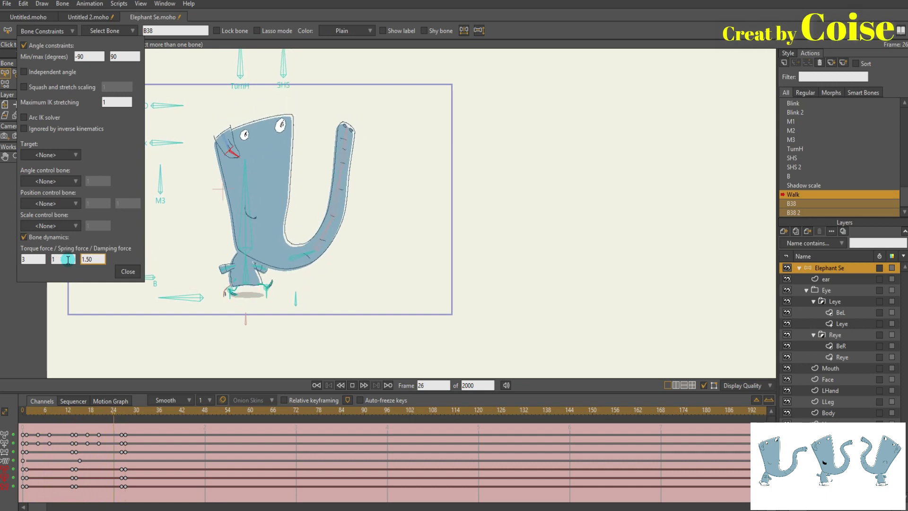
scroll(68, 259, "up", 1)
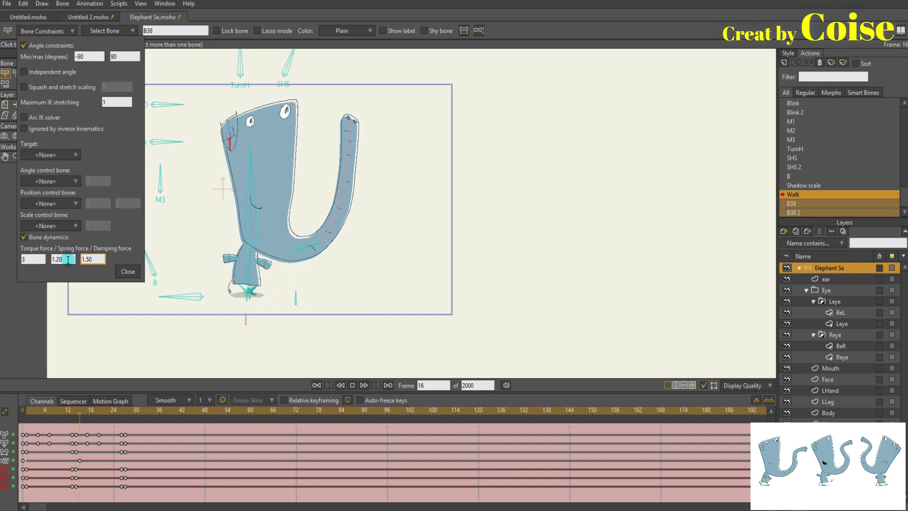
scroll(67, 260, "up", 1)
left_click(118, 272)
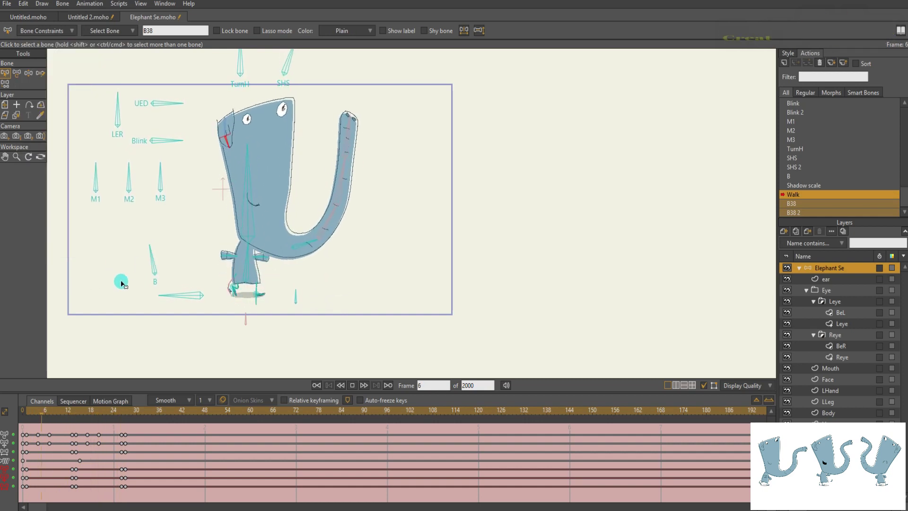
key("space")
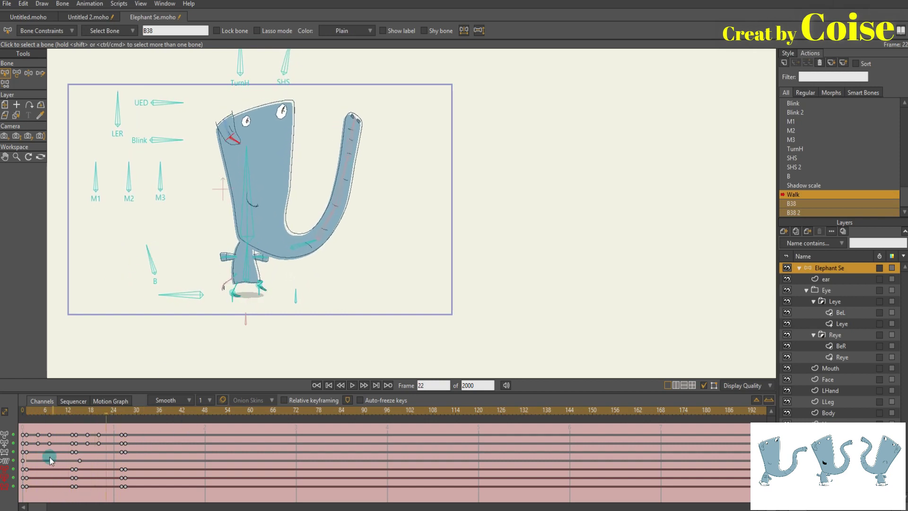
Step: Select control bones LER, UED, Blink, M1, M2, M3 and TurnH and delete their keyframes from the Walk action
left_click_drag(101, 86, 202, 220)
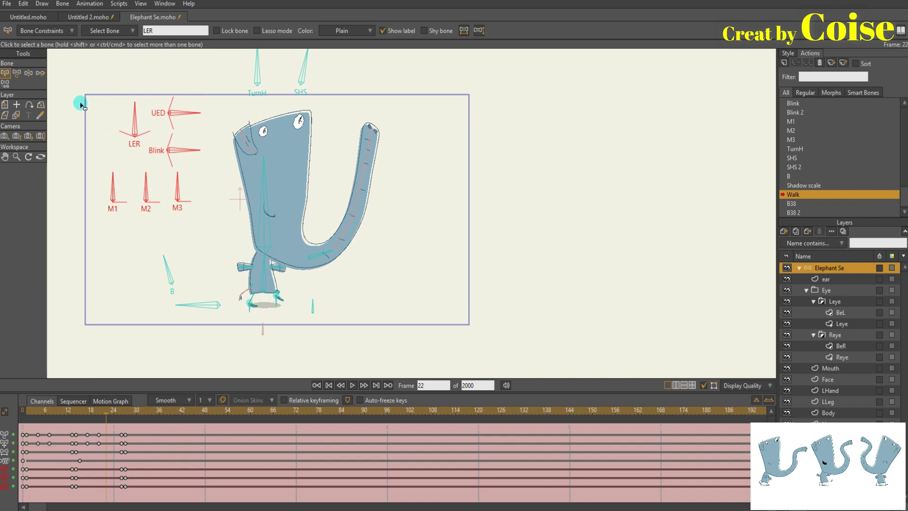
left_click_drag(80, 103, 89, 136)
left_click_drag(235, 74, 273, 123)
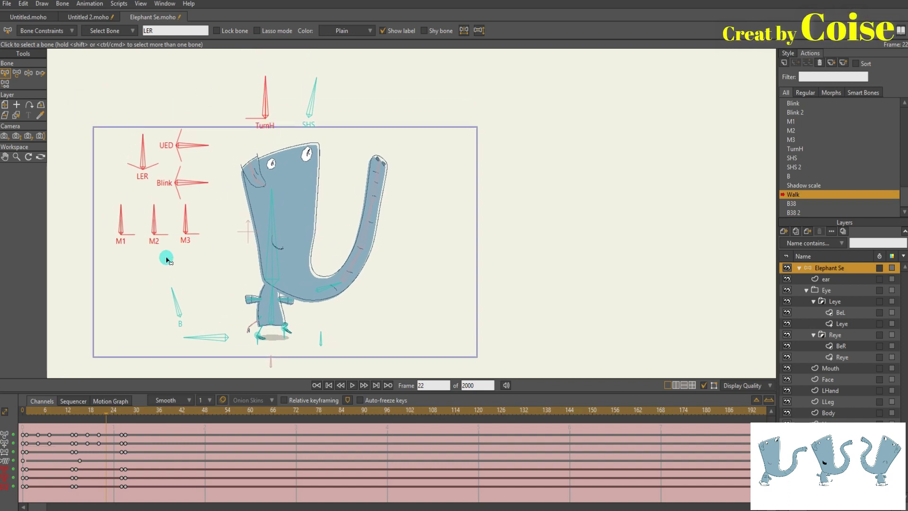
left_click_drag(135, 337, 147, 281)
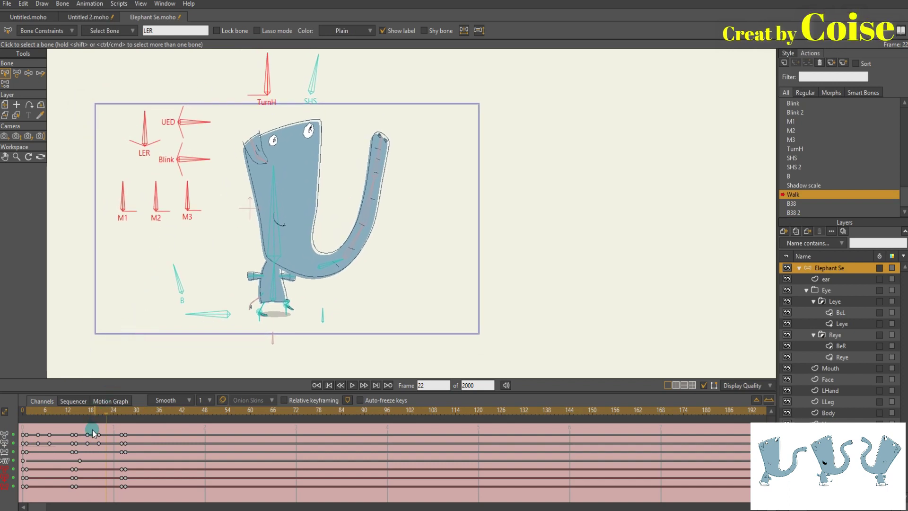
left_click_drag(144, 492, 16, 471)
key("Delete")
Step: Key the small shadow control bone beside the elephant's feet at frame 7 of the Walk action
left_click(21, 409)
left_click_drag(231, 336, 198, 301)
scroll(138, 283, "up", 1)
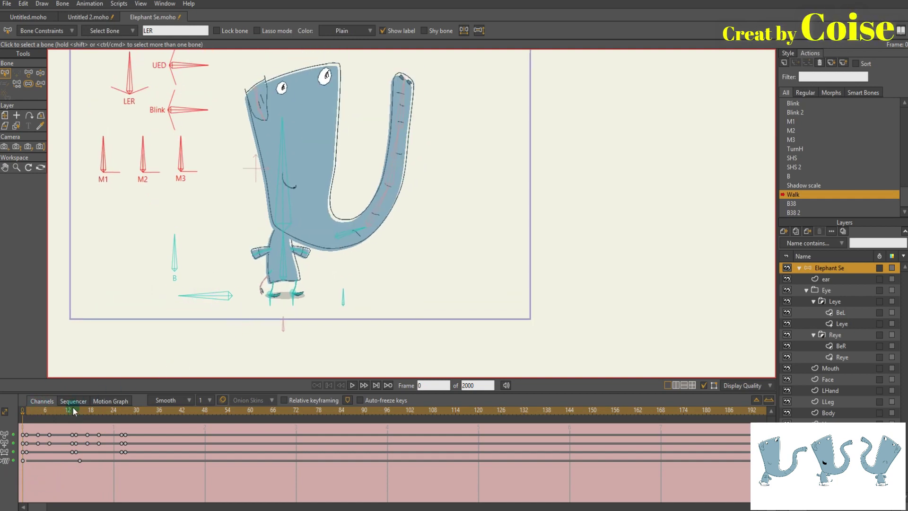
left_click_drag(33, 411, 44, 412)
mouse_move(46, 411)
left_mouse_down()
mouse_move(32, 421)
mouse_move(50, 413)
left_mouse_up()
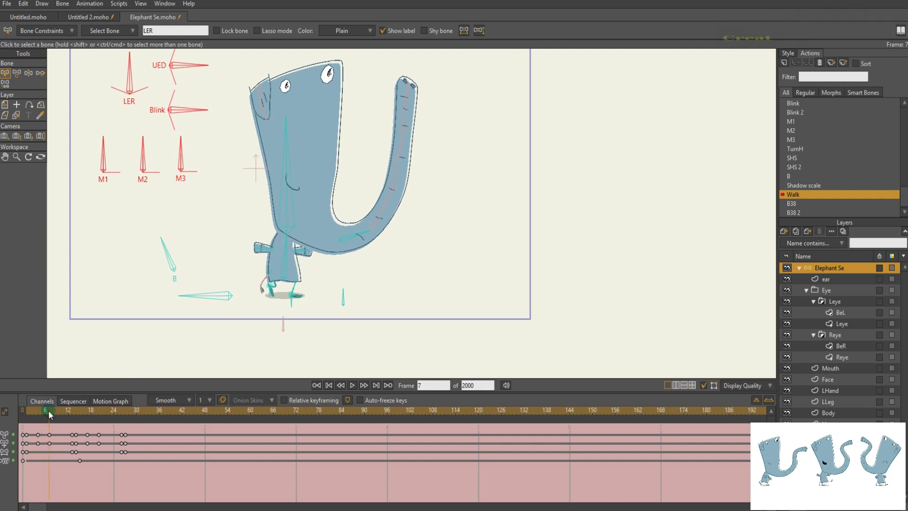
scroll(327, 308, "up", 4)
key("z")
left_click(358, 274)
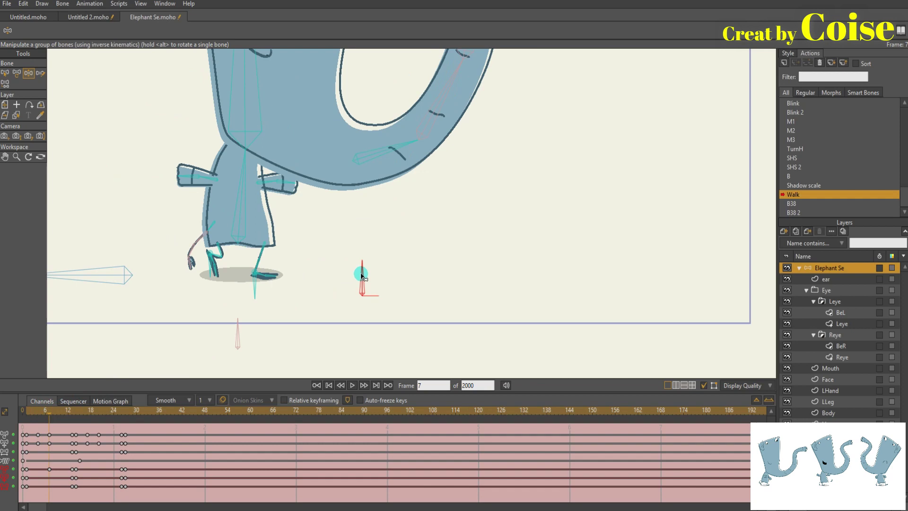
Step: With onion skins as reference, rotate the shadow control bone slightly clockwise at frame 17, and play the Walk action
left_click_drag(53, 410, 86, 410)
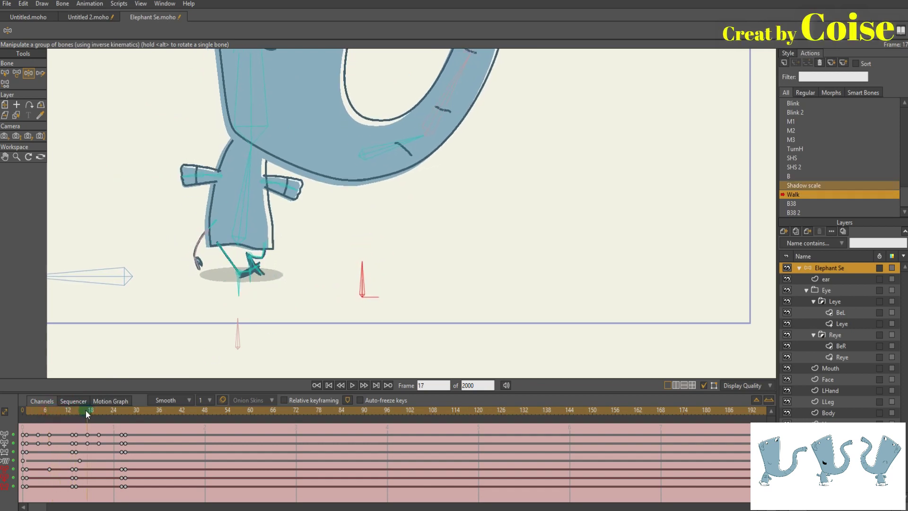
left_click(222, 401)
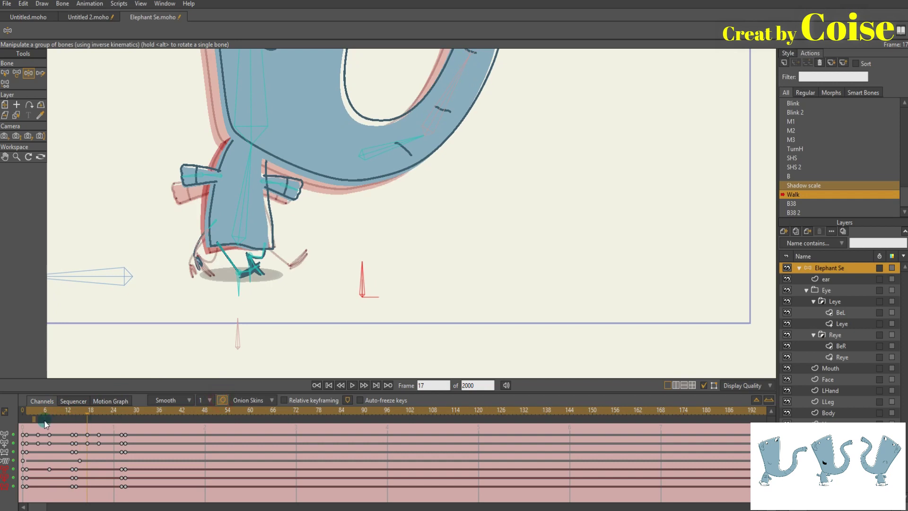
left_click_drag(34, 419, 37, 419)
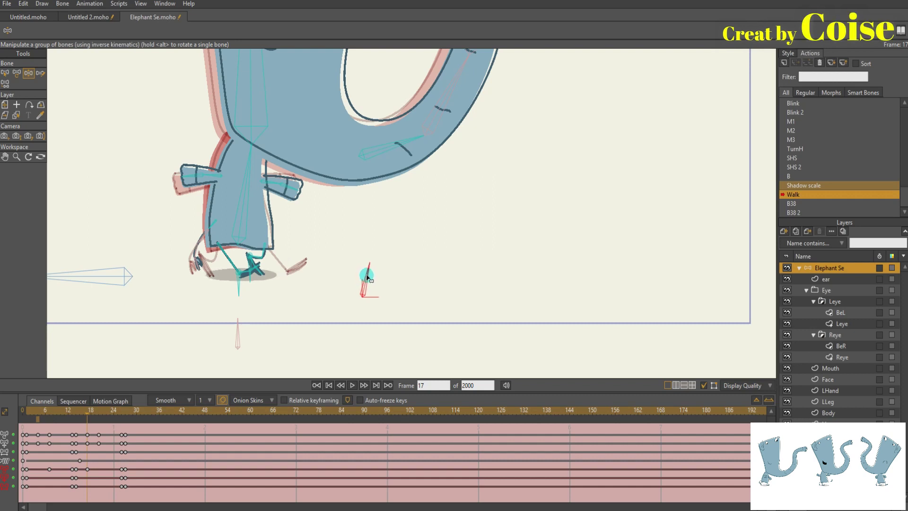
key("space")
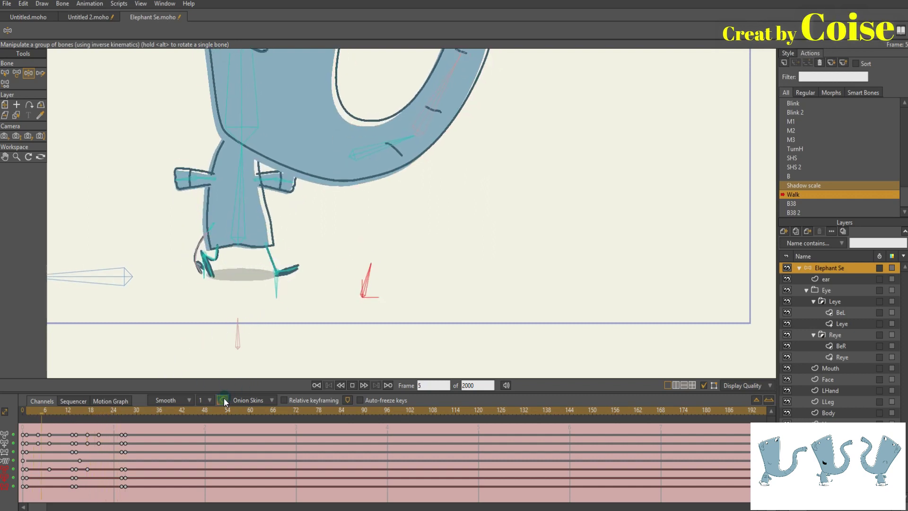
scroll(333, 330, "down", 1)
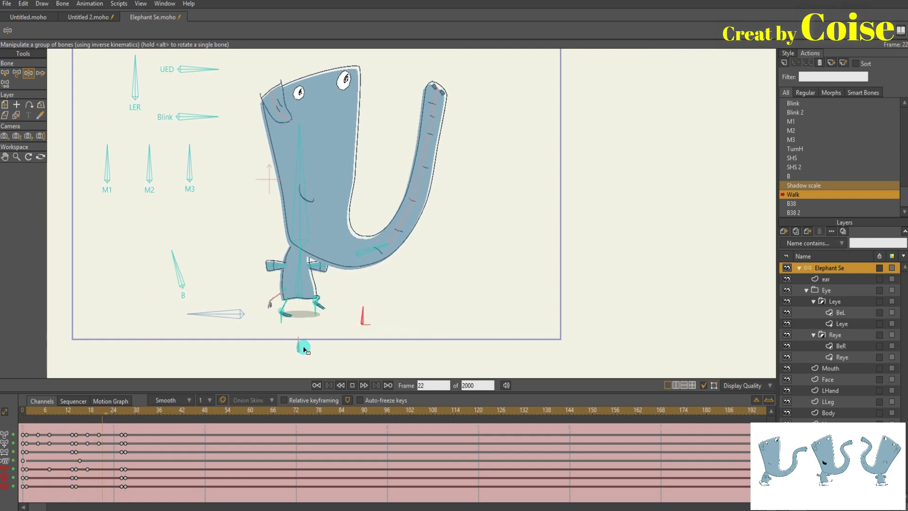
scroll(243, 338, "down", 2)
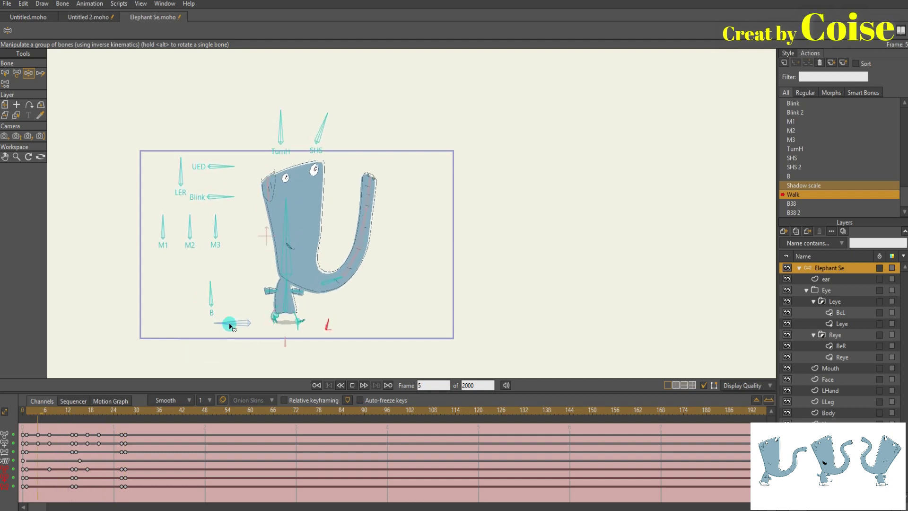
scroll(229, 320, "up", 1)
scroll(301, 282, "up", 1)
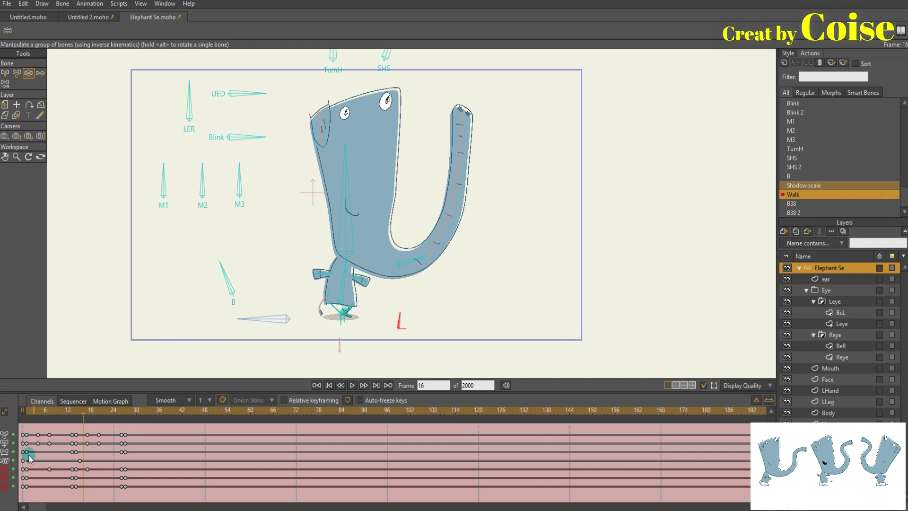
Step: Isolate the Bone Angle channel, make its last keyframe at frame 27 cycle back to the walk's start, and play the loop
right_click(9, 437)
left_click(29, 451)
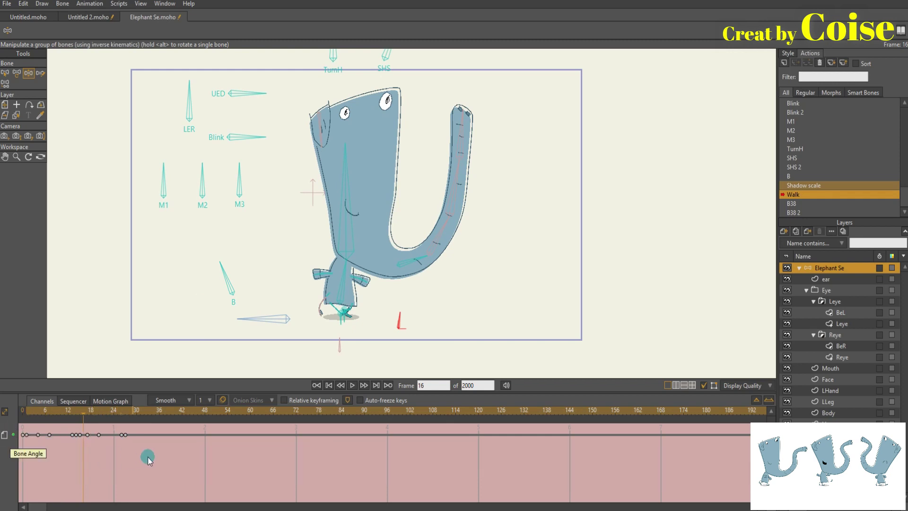
right_click(126, 434)
mouse_move(159, 486)
left_click(158, 436)
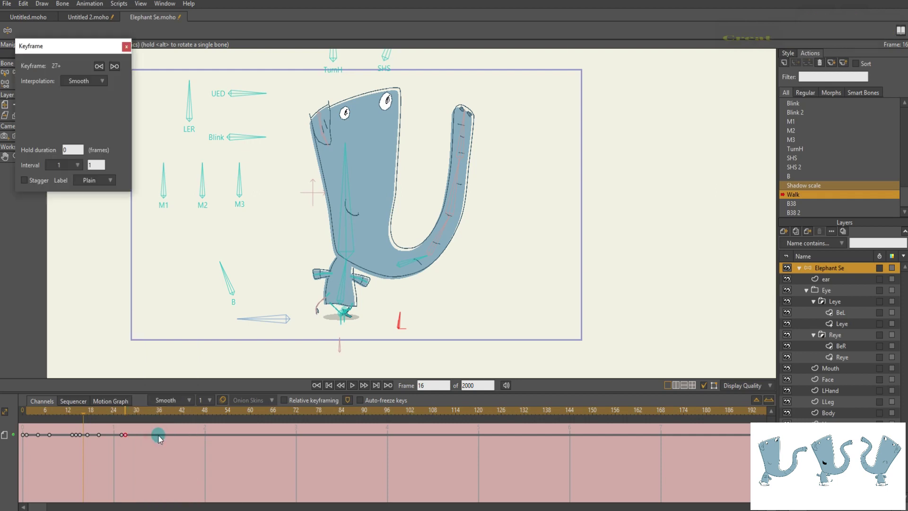
left_click(127, 46)
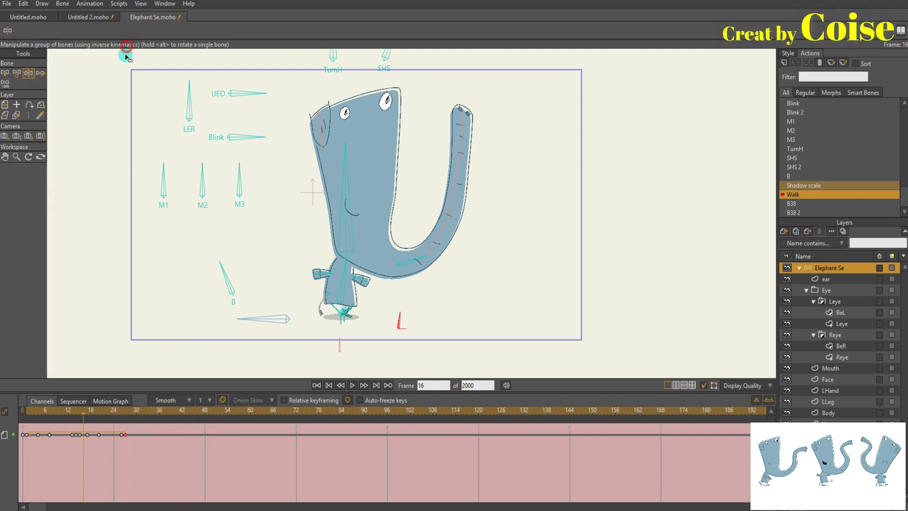
key("space")
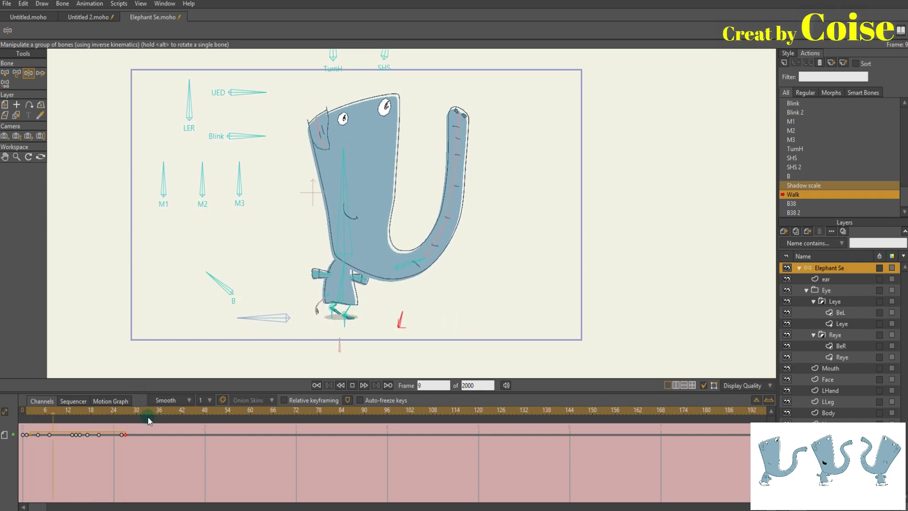
key("space")
Step: Return to the Mainline and create a new action named "Walk 2"
right_click(880, 141)
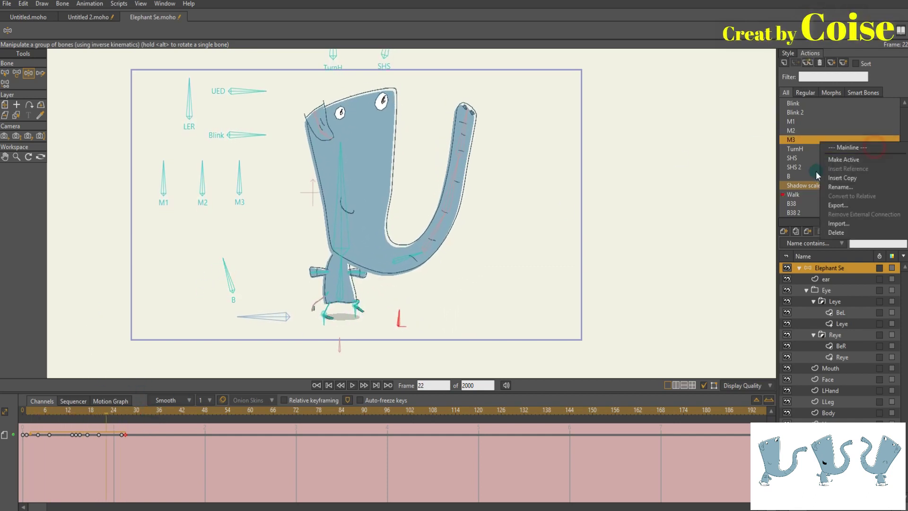
left_click(851, 147)
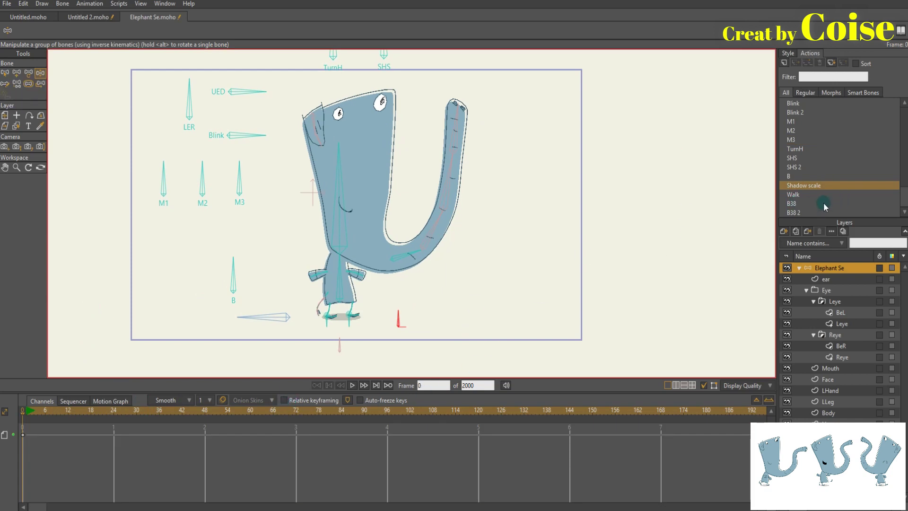
left_click(784, 63)
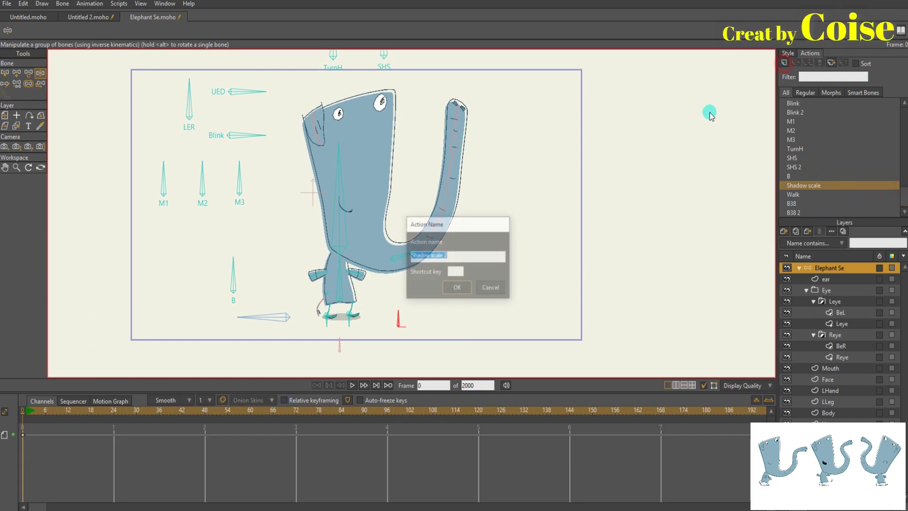
type("Wa")
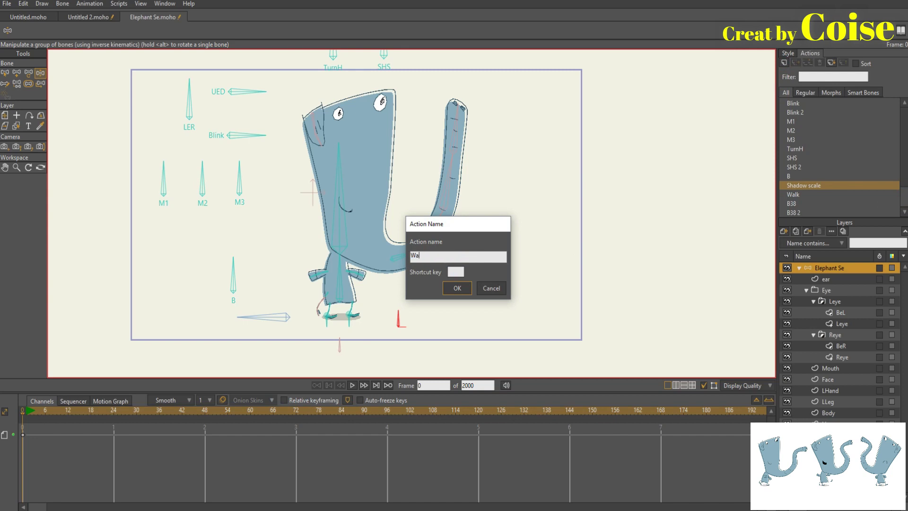
type("lk 2")
key("Return")
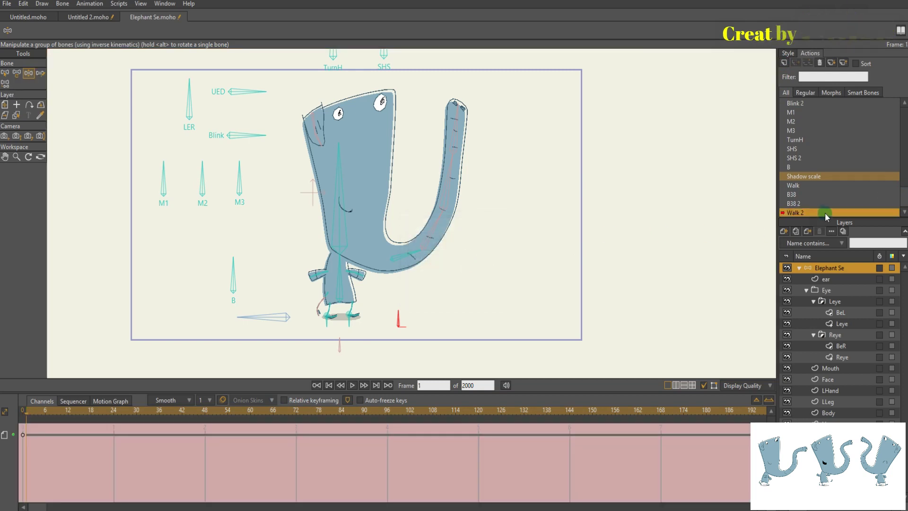
Step: Copy all keyframes of the Walk action into Walk 2 starting at frame 1, and scrub through the copied steps
left_click(813, 187)
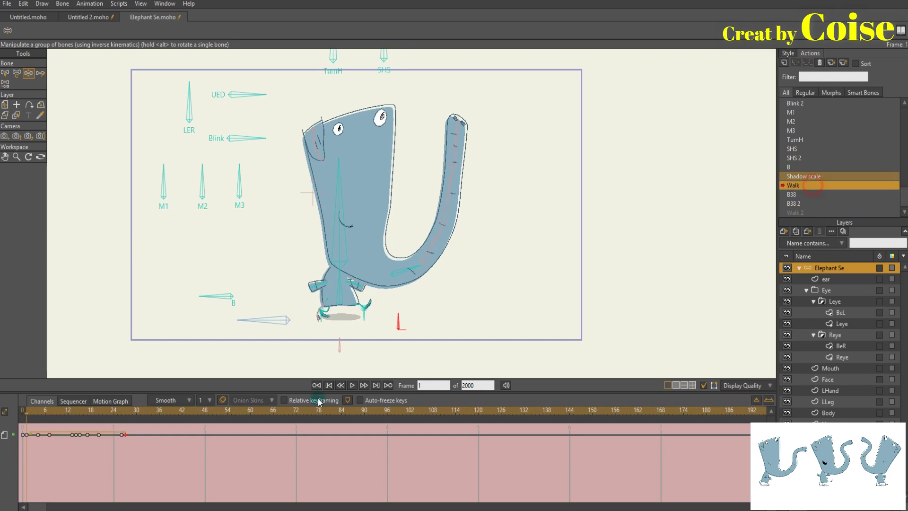
left_click_drag(132, 443, 22, 421)
left_click(822, 213)
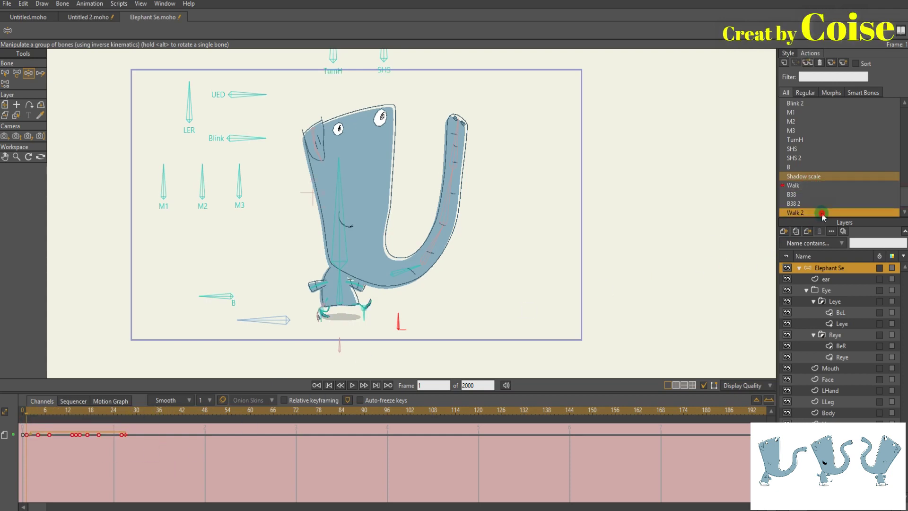
left_click(27, 412)
key("ctrl+v")
scroll(247, 293, "up", 5)
left_click(39, 410)
left_click_drag(43, 413, 70, 411)
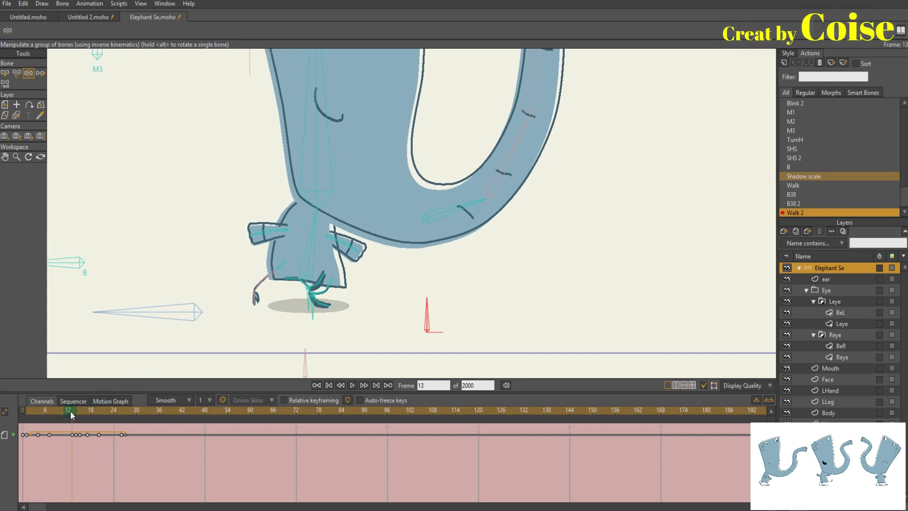
left_click_drag(72, 409, 75, 410)
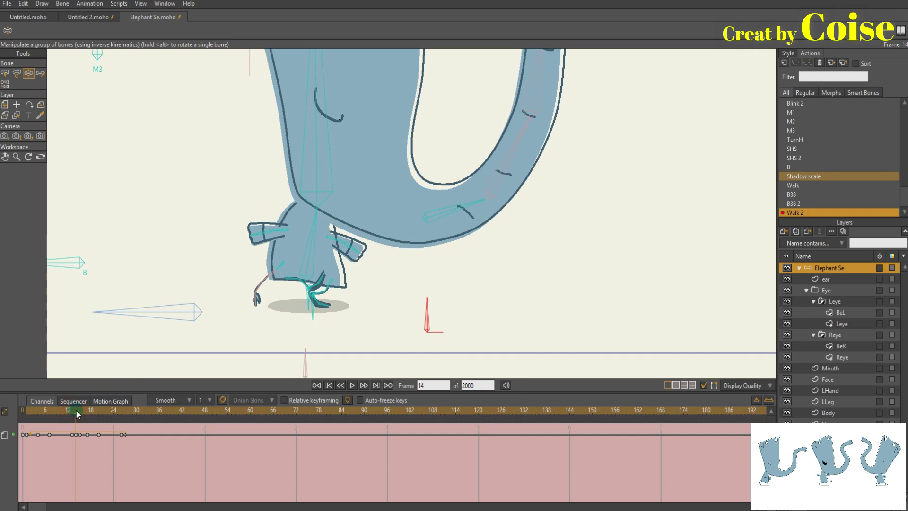
Step: Expand the channels of Walk 2 and delete the stray keyframe at frame 15
right_click(11, 436)
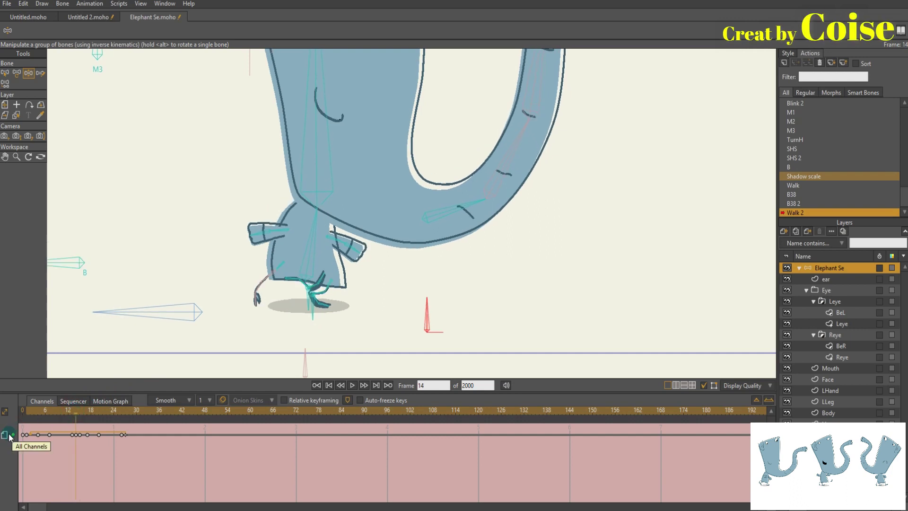
left_click(21, 448)
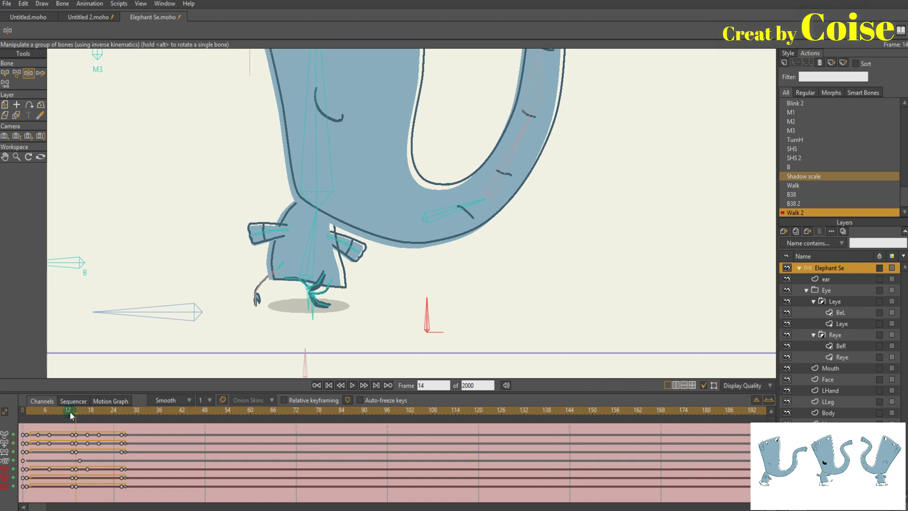
left_click(88, 442)
left_click(86, 461)
left_click_drag(83, 459, 76, 463)
key("Delete")
Step: Activate the original Walk action and delete its stray keyframe at frame 15 as well
left_click_drag(57, 415, 9, 416)
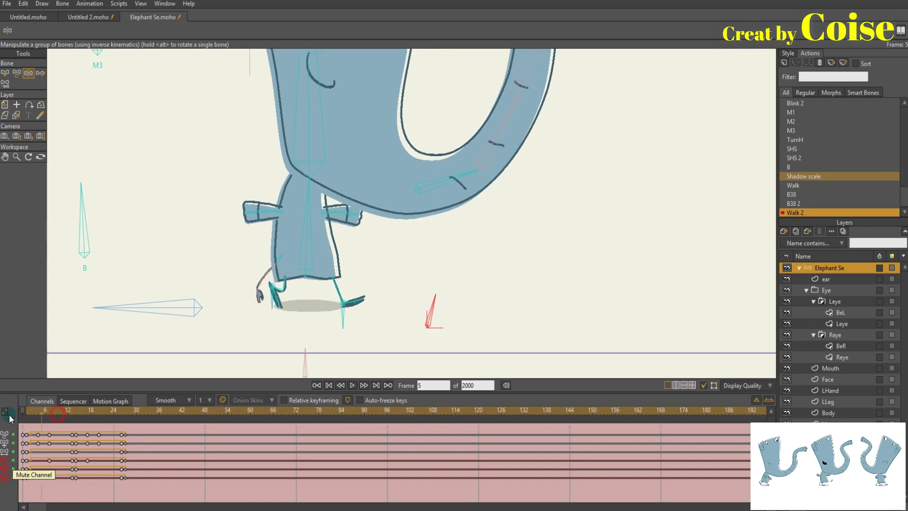
left_click(22, 412)
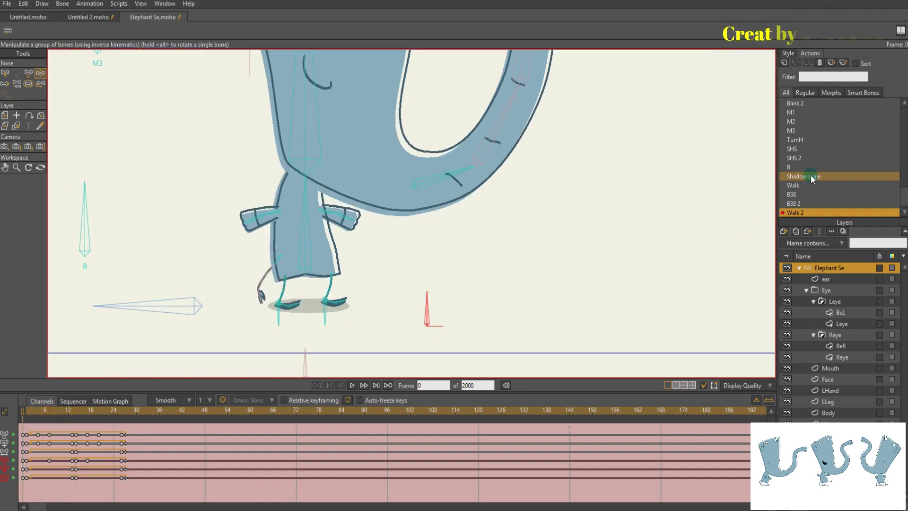
double_click(800, 185)
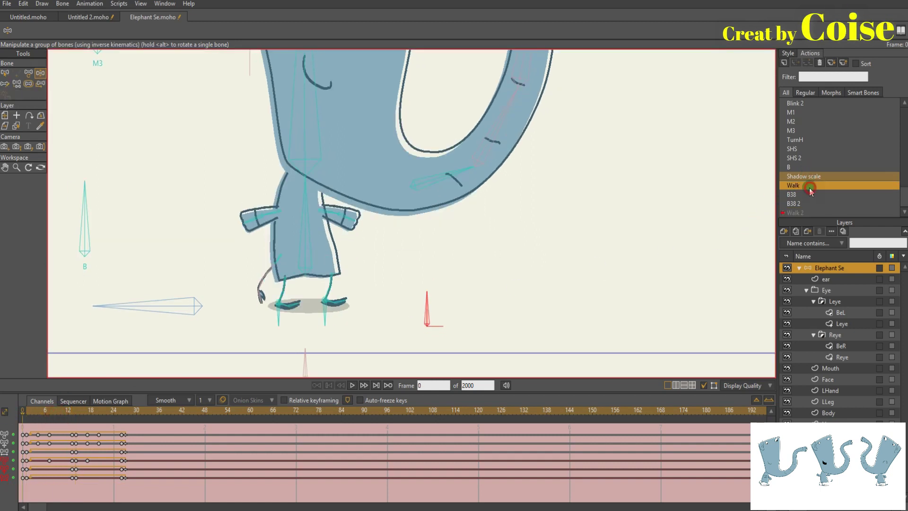
left_click_drag(91, 458, 77, 463)
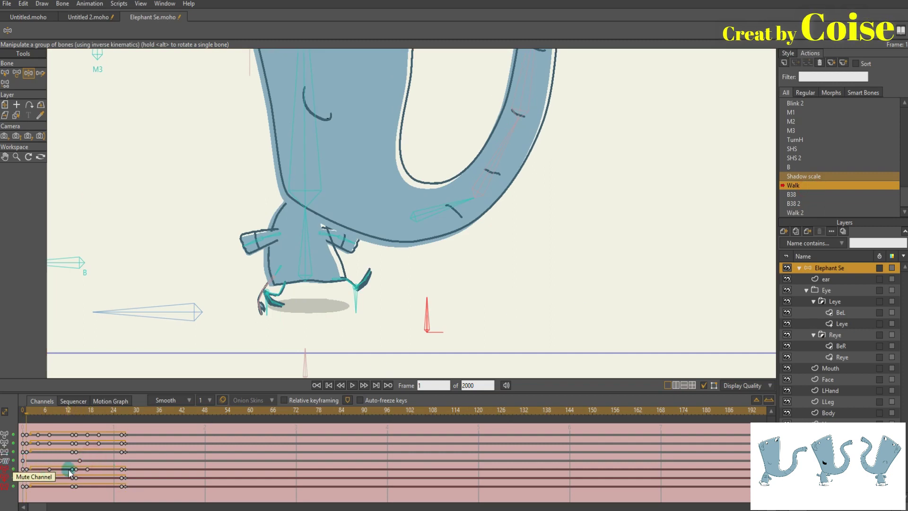
left_click_drag(85, 466, 76, 466)
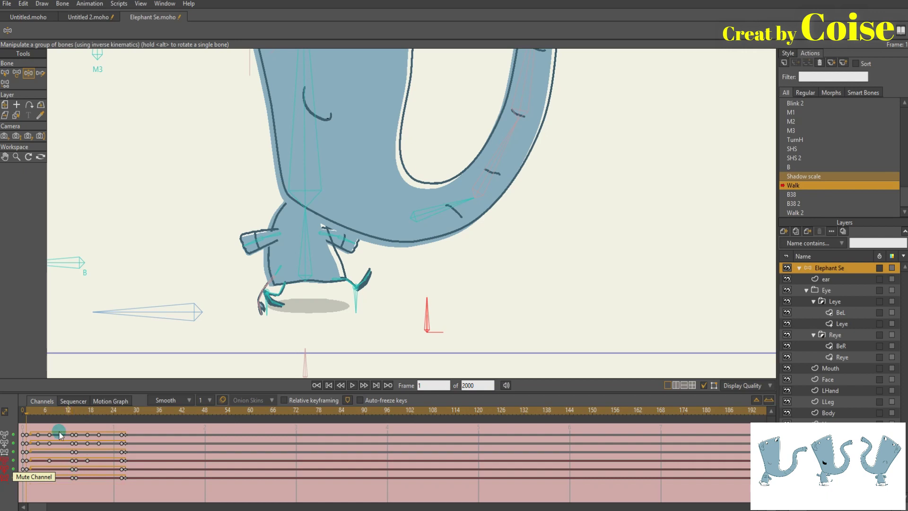
Step: Return to the Mainline and reopen the Walk 2 action for editing
left_click(875, 165)
right_click(863, 171)
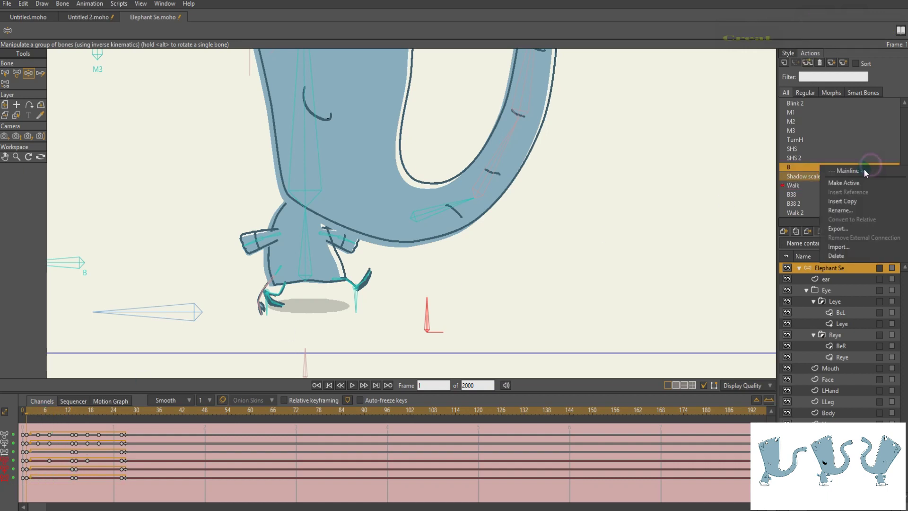
left_click(862, 171)
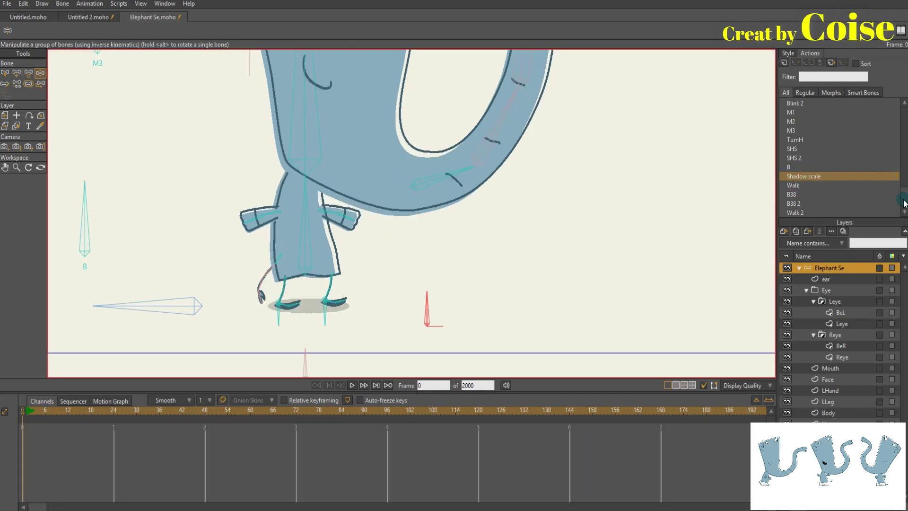
double_click(816, 213)
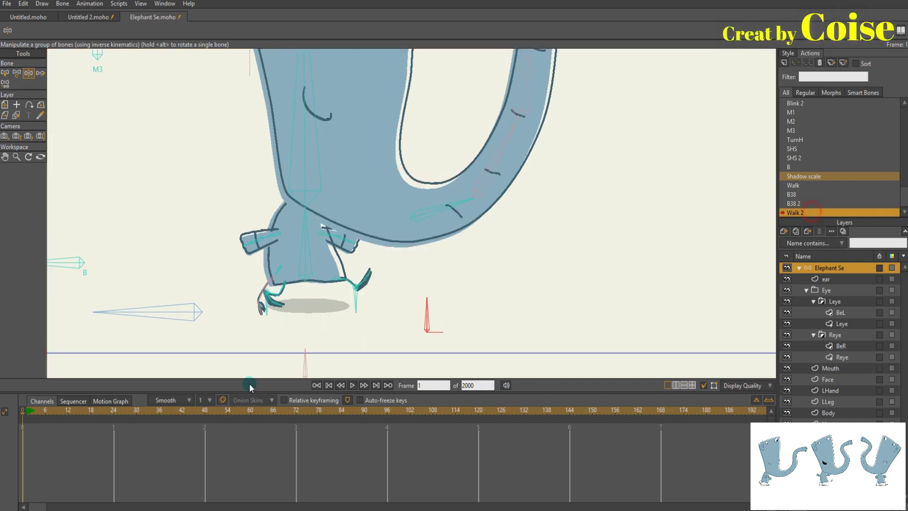
Step: Turn on onion skins with frame 1 as the reference, and go to frame 13 for a close look at the legs
left_click_drag(198, 324, 259, 343)
scroll(259, 326, "down", 5)
scroll(323, 296, "up", 4)
left_click_drag(264, 292, 264, 264)
left_click(72, 411)
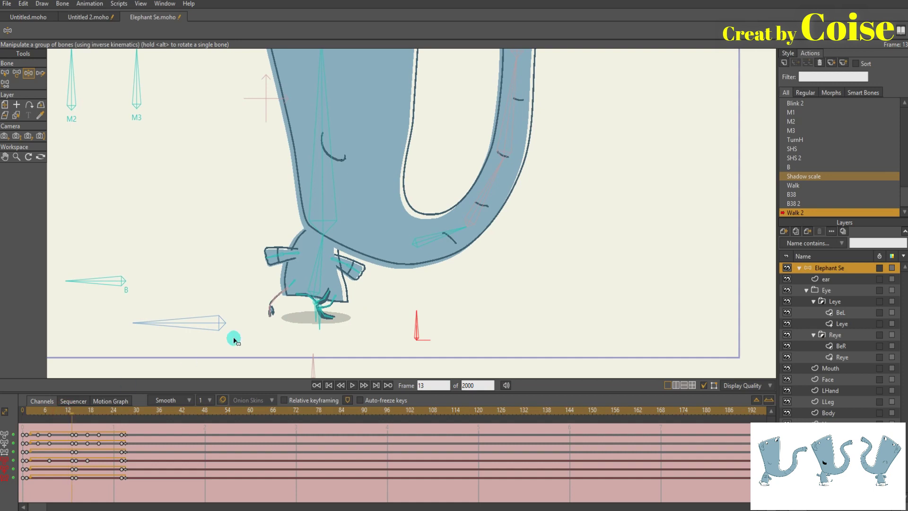
scroll(315, 314, "up", 5)
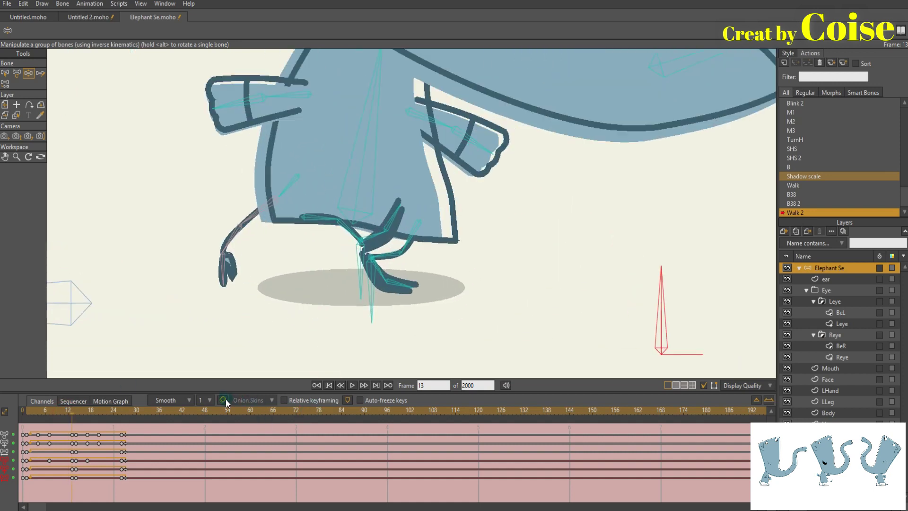
left_click(223, 400)
left_click_drag(28, 422, 87, 415)
left_click(123, 411)
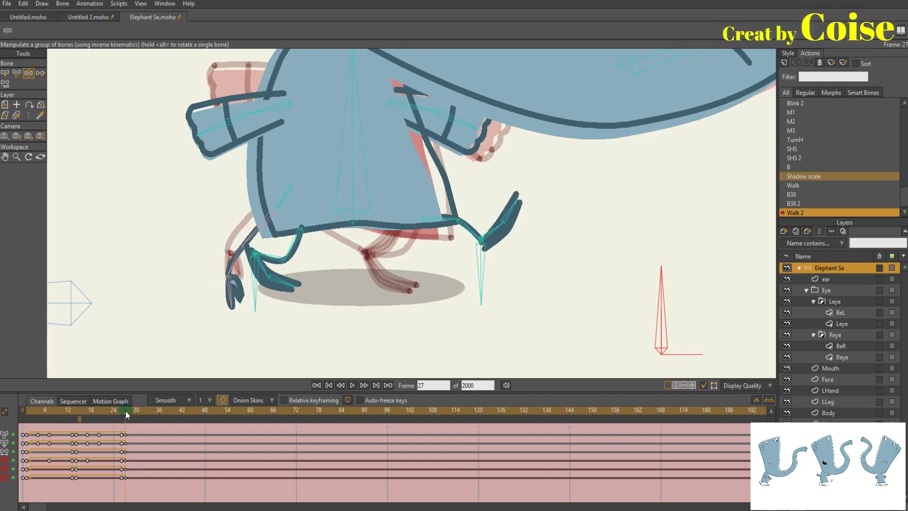
left_click(120, 412)
left_click_drag(116, 411, 71, 416)
scroll(258, 318, "up", 2)
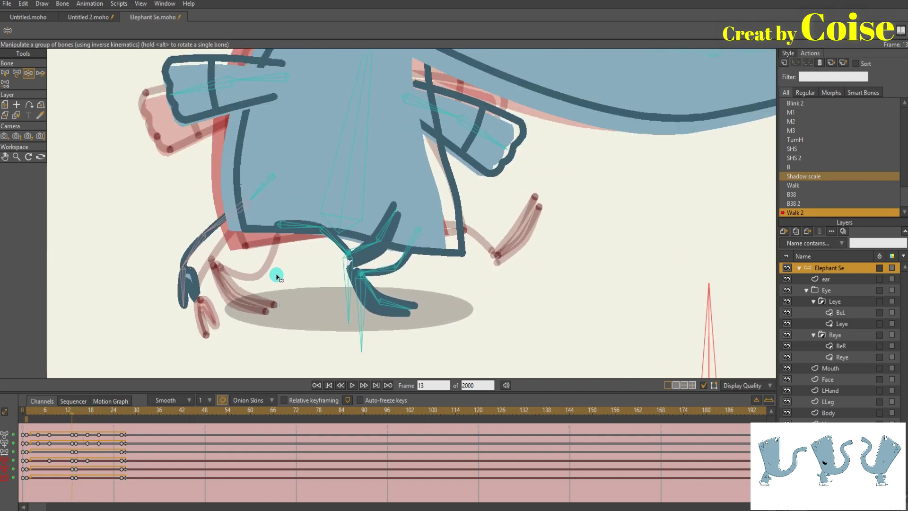
Step: At frame 13, move one leg's hip and foot control bones forward toward the front leg of the onion skin
key("t")
left_click_drag(280, 227, 367, 229)
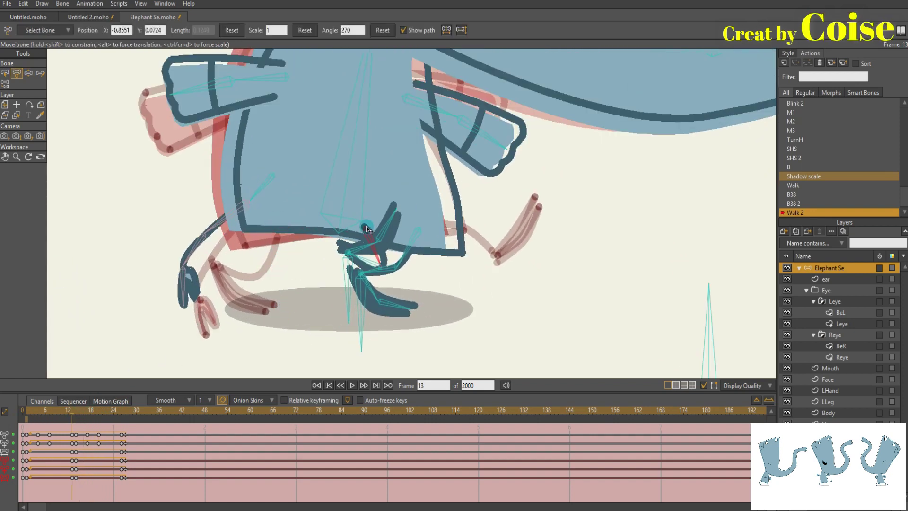
left_click_drag(345, 264, 442, 257)
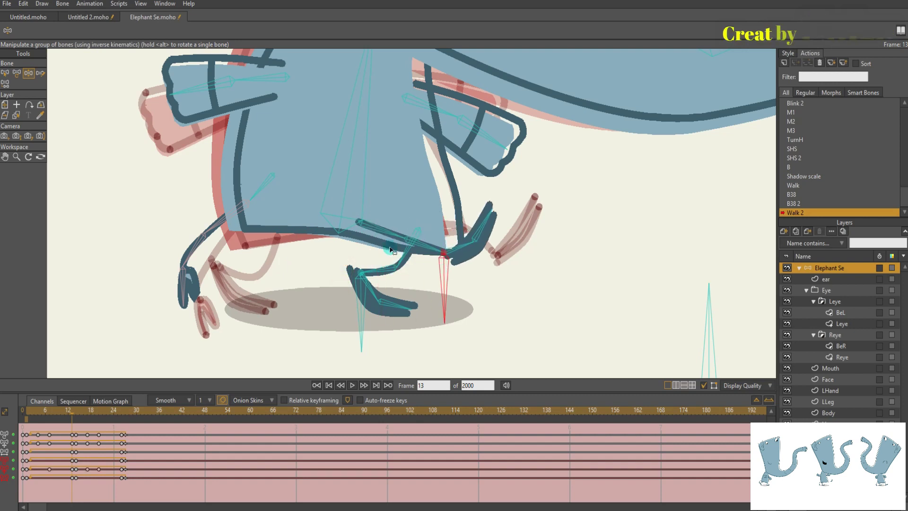
left_click_drag(363, 227, 418, 232)
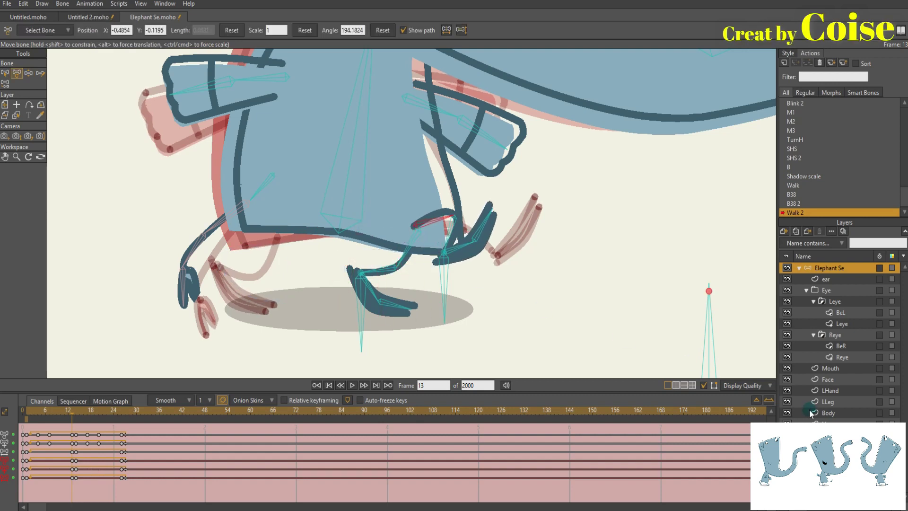
Step: Hide the Body layer to expose the leg joints, and make the Elephant Se bone layer active again
left_click(786, 412)
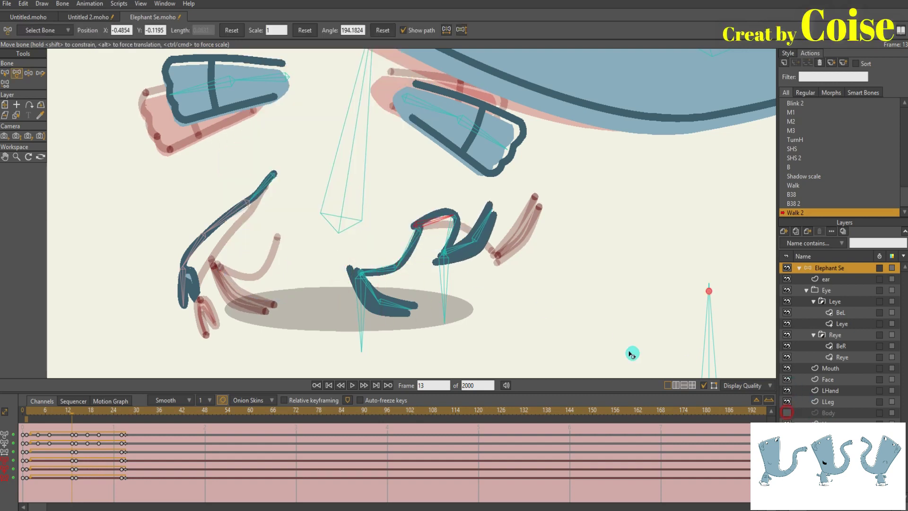
left_click(413, 229, "ctrl+alt")
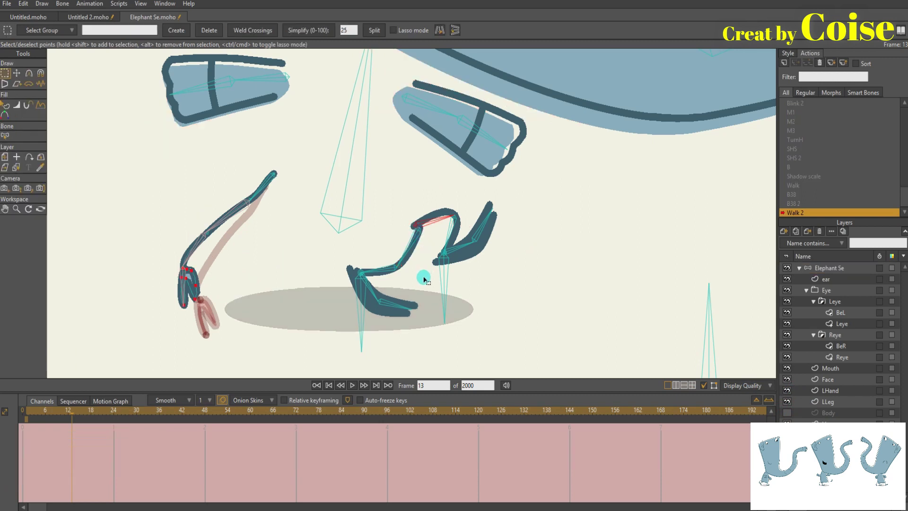
left_click(828, 268)
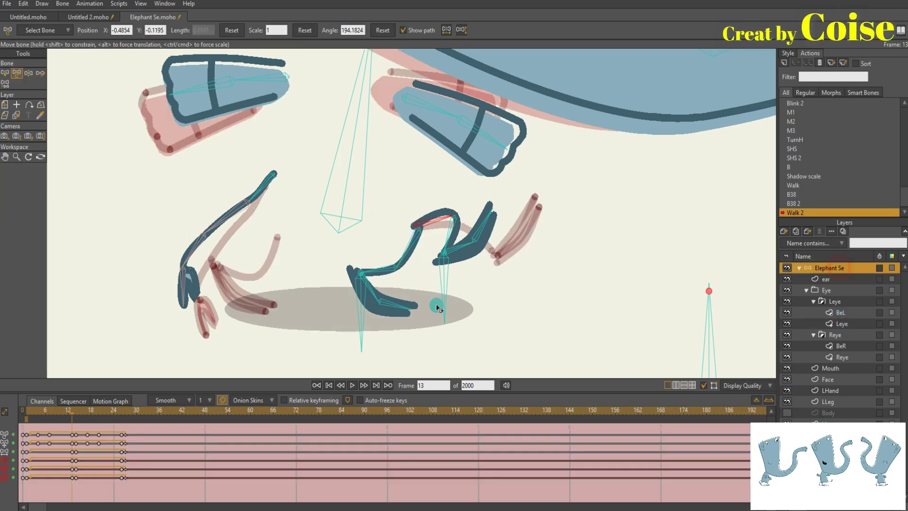
Step: Fine-tune the forward leg's hip, foot control and foot bones at frame 13 to match the onion-skinned front leg
scroll(407, 283, "up", 2)
left_click_drag(414, 190, 431, 193)
left_click_drag(451, 269, 512, 273)
scroll(486, 254, "up", 3)
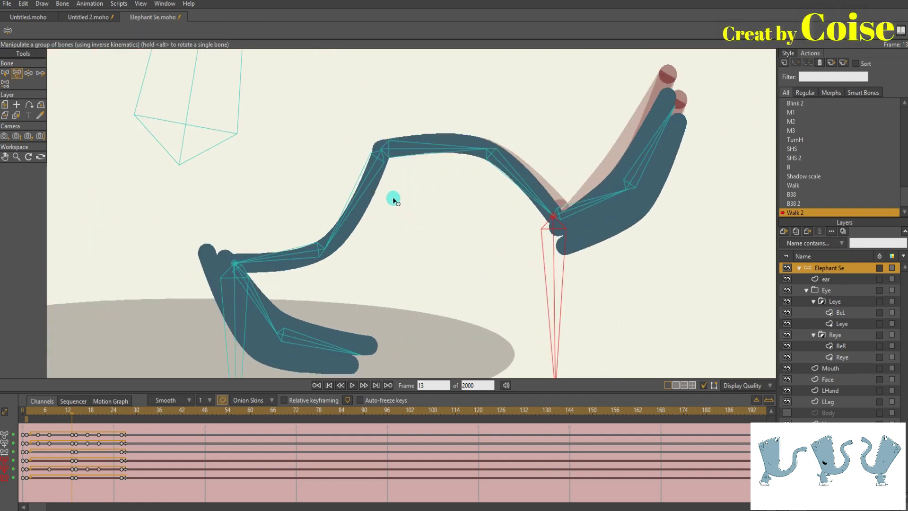
key("t")
left_click_drag(389, 148, 396, 154)
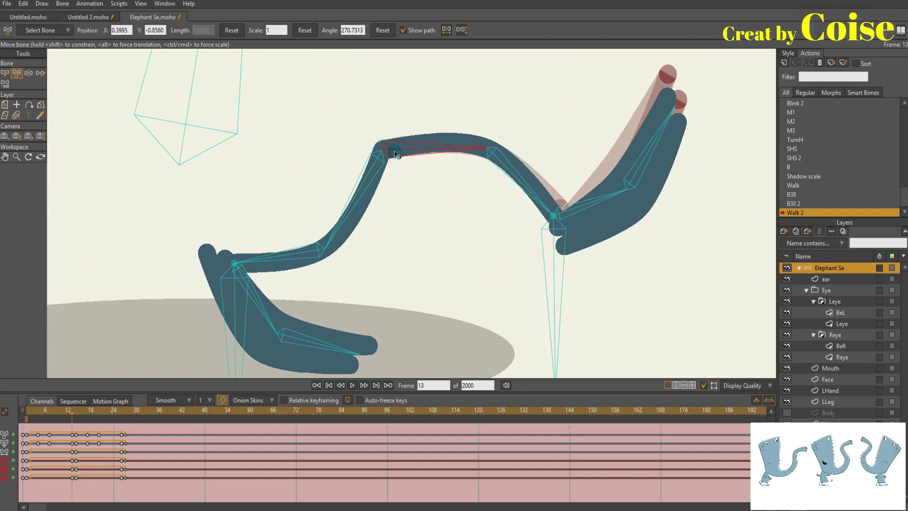
key("z")
left_click_drag(555, 268, 563, 257)
left_click_drag(594, 214, 592, 203)
Step: Move the other leg's hip and foot control bones back at frame 13 onto the onion-skinned rear leg
scroll(457, 252, "down", 2)
left_click_drag(422, 265, 528, 261)
key("t")
left_click_drag(513, 190, 289, 208)
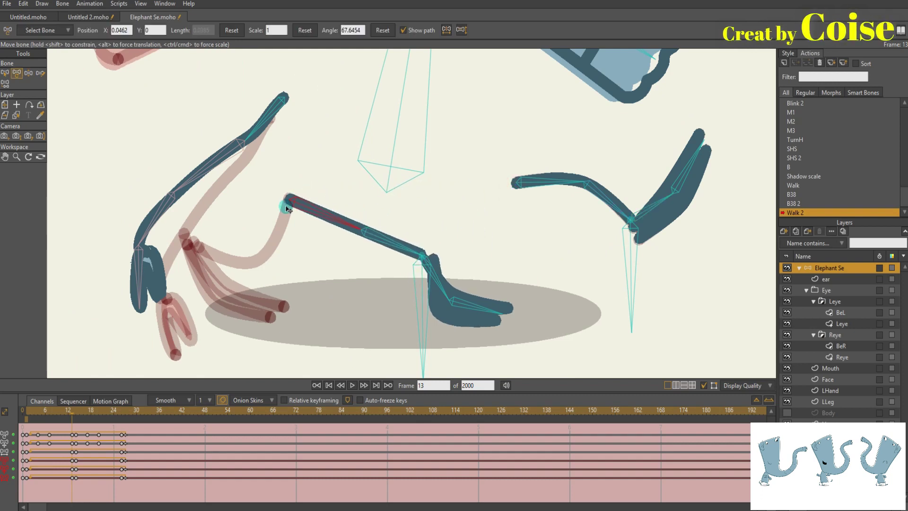
key("z")
left_click_drag(424, 327, 211, 330)
left_click_drag(398, 295, 490, 297)
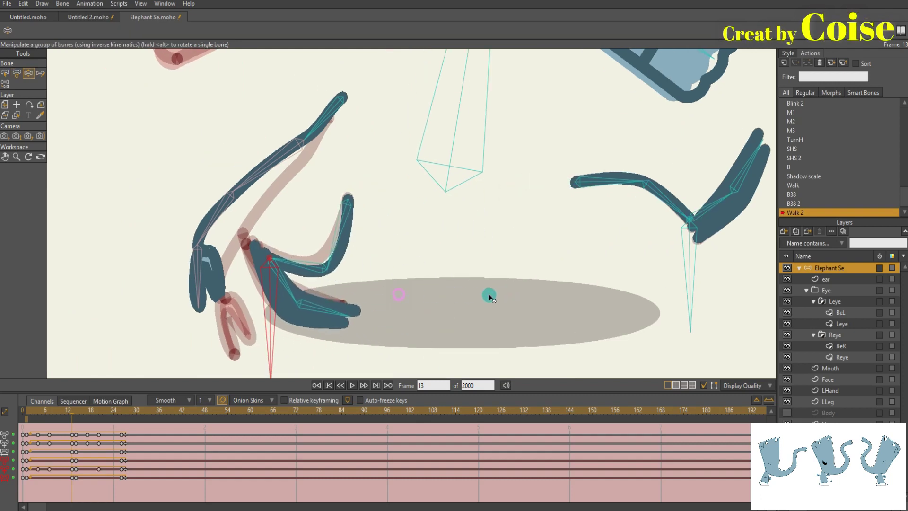
Step: Fine-tune the rear leg's hip, ankle and toe bones at frame 13 so the leg covers its onion skin exactly
scroll(490, 297, "up", 3)
left_click_drag(343, 322, 325, 310)
scroll(541, 256, "up", 2)
key("t")
left_click(475, 185)
left_click_drag(474, 183, 475, 180)
left_click_drag(526, 323, 562, 235)
key("z")
left_click_drag(330, 260, 378, 264)
left_click_drag(420, 293, 422, 299)
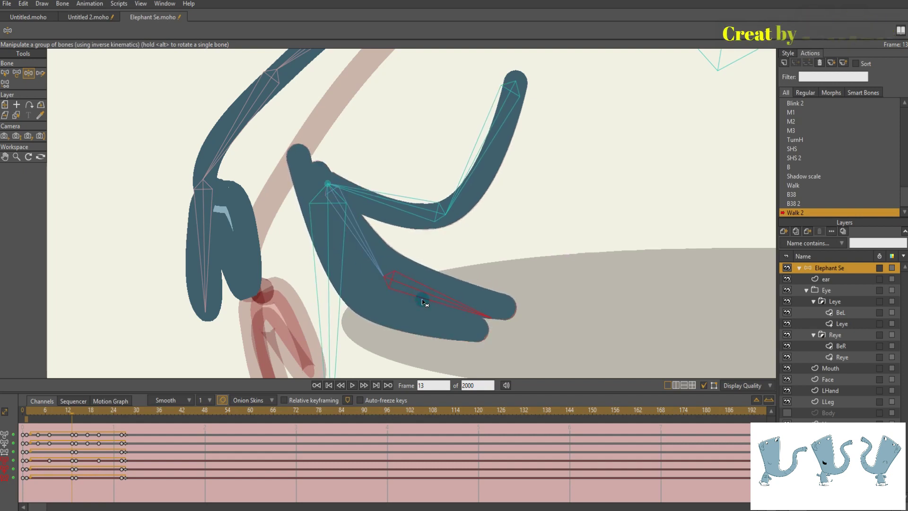
scroll(586, 226, "down", 3)
scroll(435, 308, "down", 6)
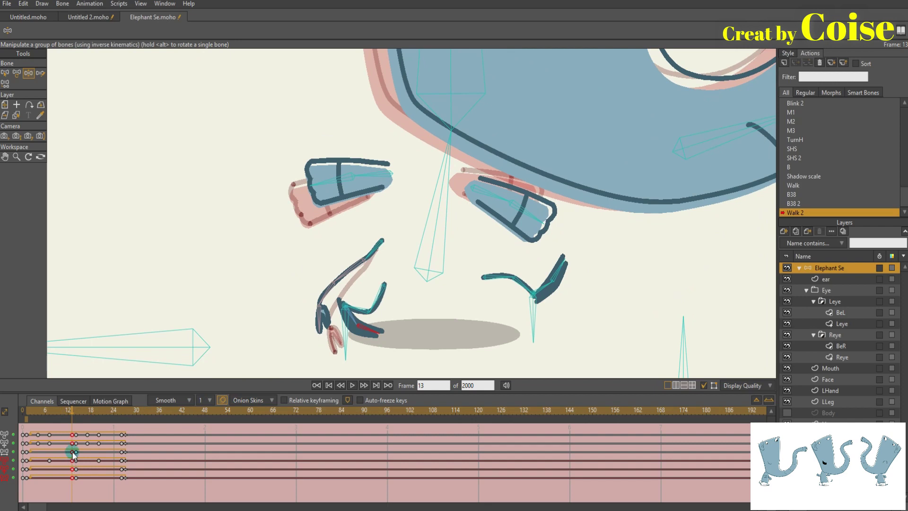
Step: Copy the elephant's frame 13 keyframes and paste them at frame 14
right_click(71, 434)
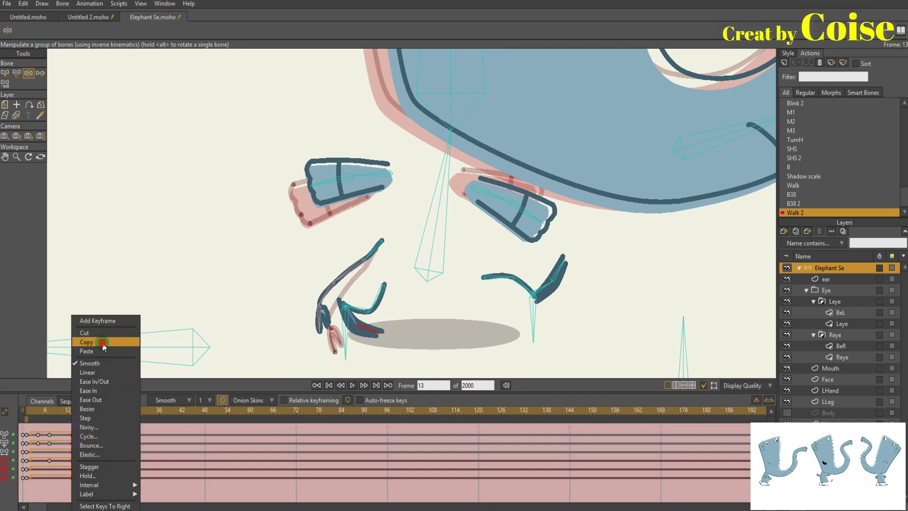
left_click(101, 350)
left_click(75, 409)
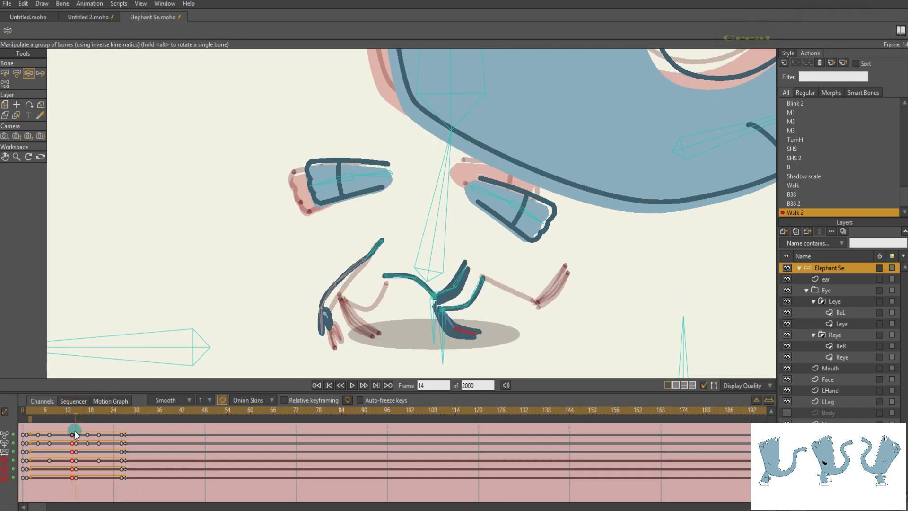
right_click(76, 435)
left_click(90, 351)
Step: Turn off the onion skins and bone display, and play the walk from frame 1
left_click_drag(78, 408, 26, 410)
left_click(220, 400)
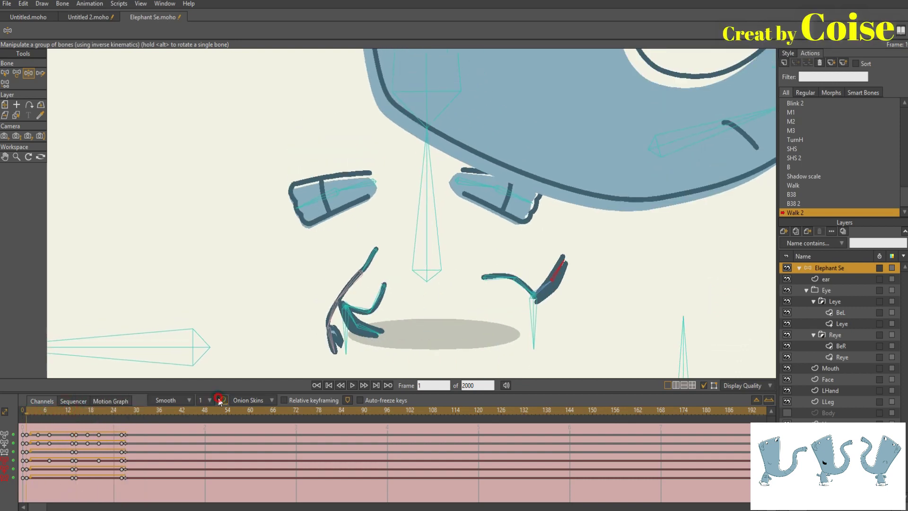
left_click(702, 385)
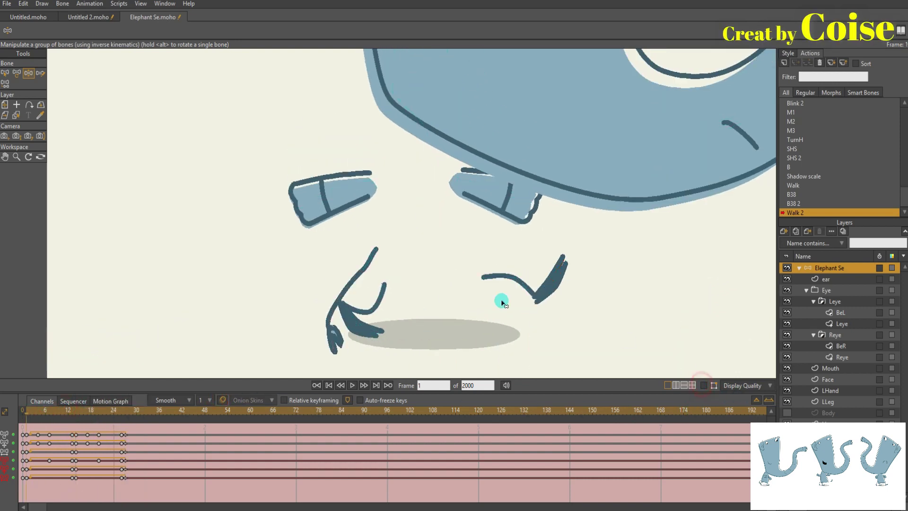
scroll(311, 328, "down", 2)
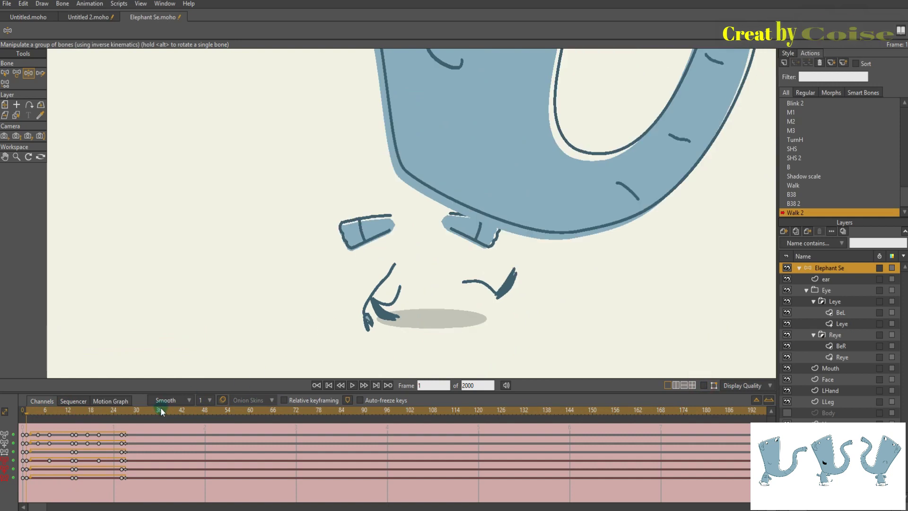
left_click(788, 412)
left_click(523, 301)
key("space")
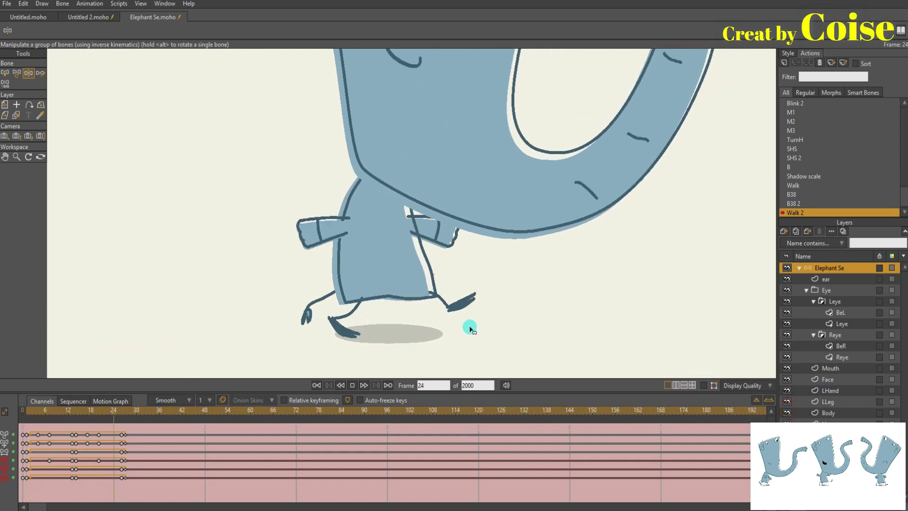
key("space")
Step: At frame 7, show onion skins and bones again, and move both foot control bones in under the body for the passing pose
mouse_move(52, 412)
left_mouse_down()
mouse_move(82, 411)
mouse_move(37, 416)
mouse_move(49, 427)
left_mouse_up()
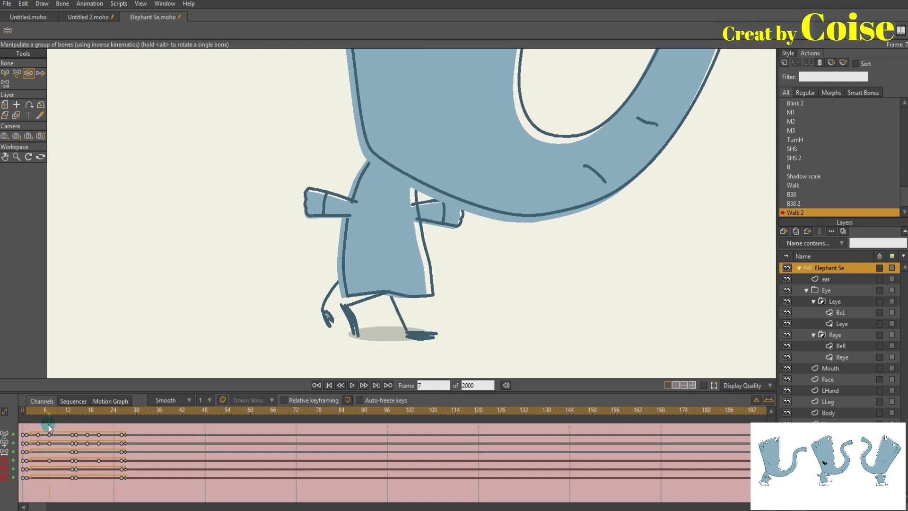
left_click_drag(213, 368, 206, 342)
left_click(223, 400)
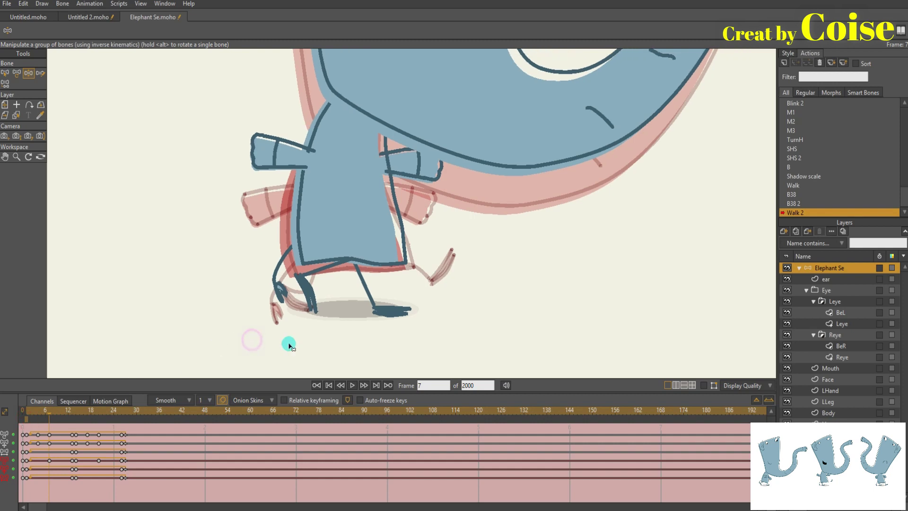
scroll(289, 344, "up", 3)
scroll(350, 347, "up", 1)
left_click_drag(357, 343, 344, 355)
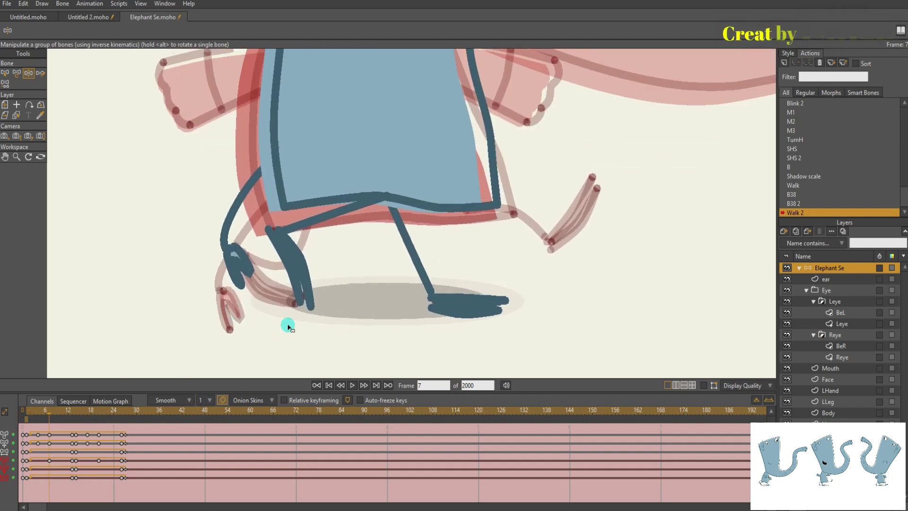
left_click(704, 385)
left_click_drag(282, 274, 382, 270)
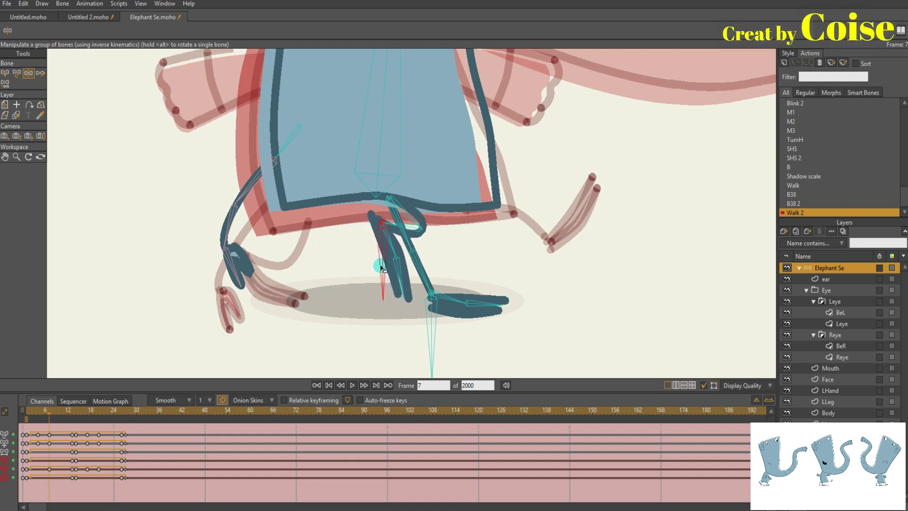
left_click_drag(434, 332, 362, 335)
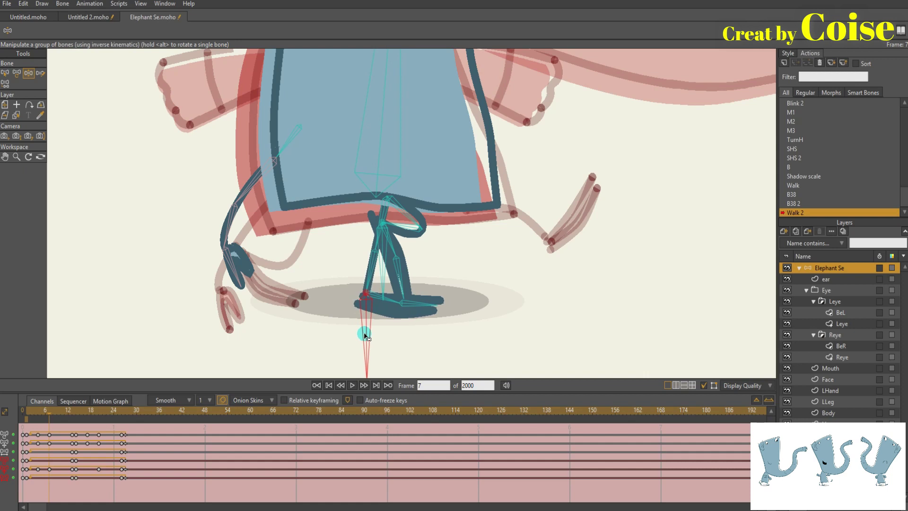
left_click_drag(369, 338, 369, 333)
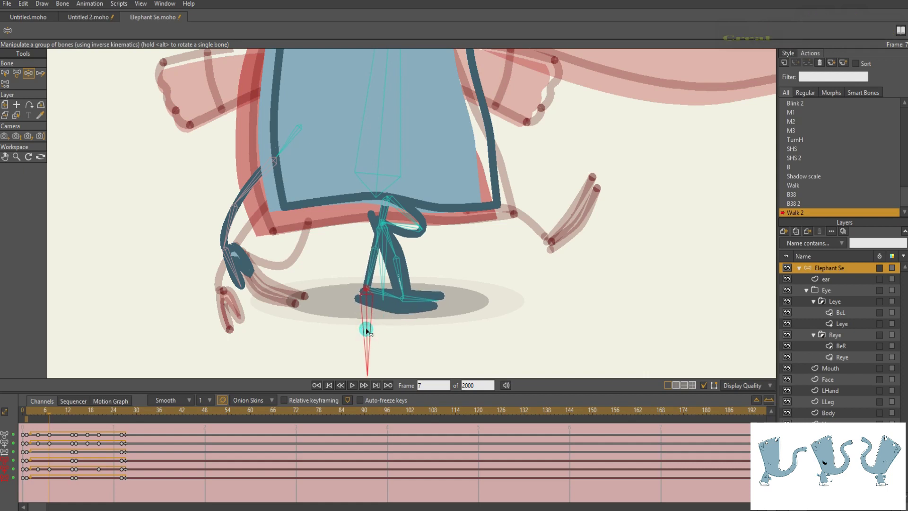
Step: Delete the in-between keyframes at frames 4 and 17 of the Walk 2 action
left_click_drag(310, 327, 318, 359)
scroll(317, 359, "down", 2)
left_click_drag(206, 331, 250, 325)
left_click_drag(146, 335, 147, 324)
mouse_move(53, 415)
left_mouse_down()
mouse_move(28, 410)
mouse_move(37, 412)
left_mouse_up()
left_click_drag(235, 341, 219, 322)
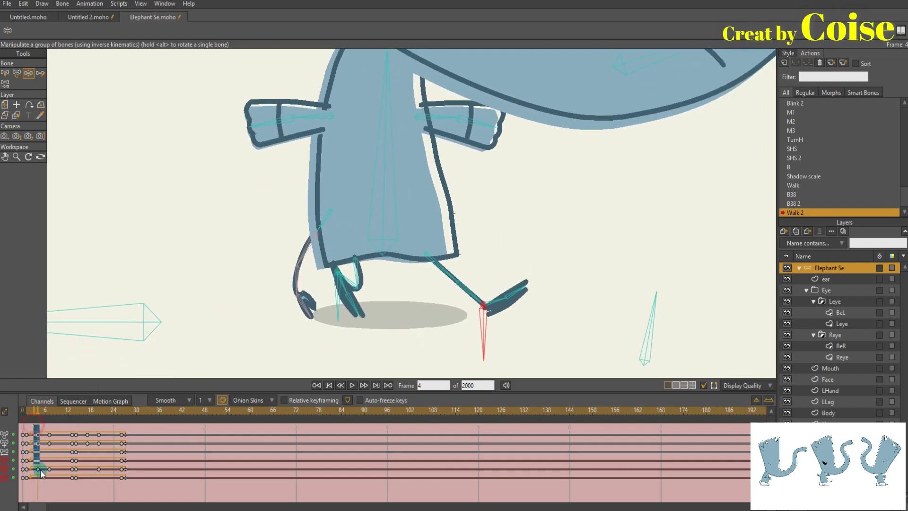
key("Delete")
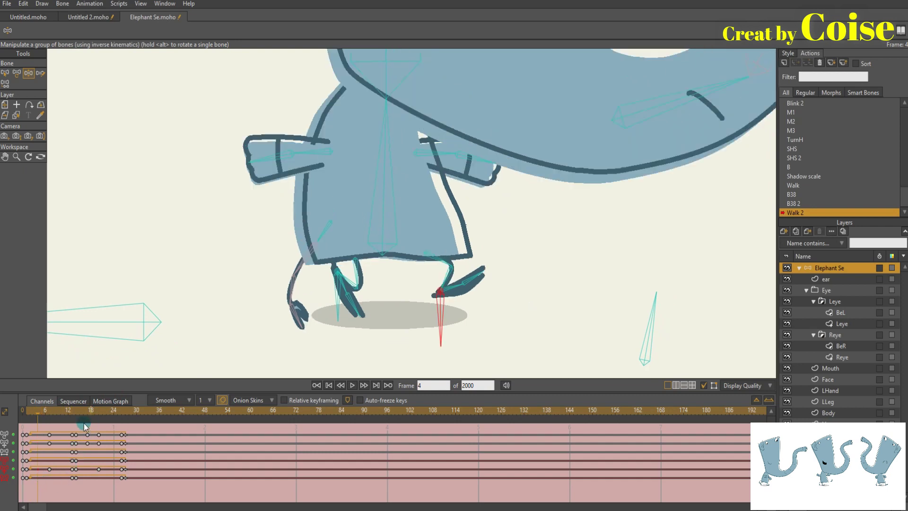
left_click(84, 422)
left_click(83, 422)
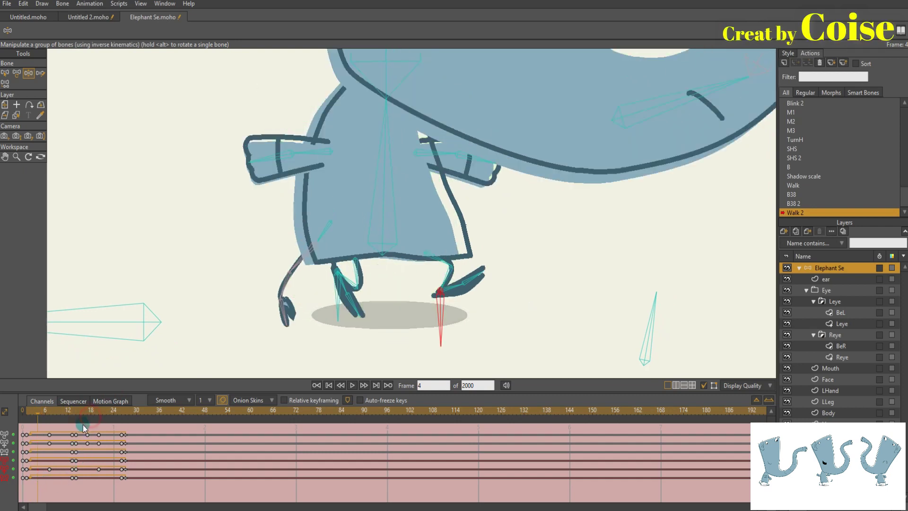
Step: At frame 1, reposition the front foot's control bone to straighten the leg, and adjust the foot bone's angle
left_click(33, 411)
mouse_move(33, 411)
left_mouse_down()
mouse_move(47, 418)
mouse_move(26, 410)
left_mouse_up()
left_click_drag(500, 303, 486, 332)
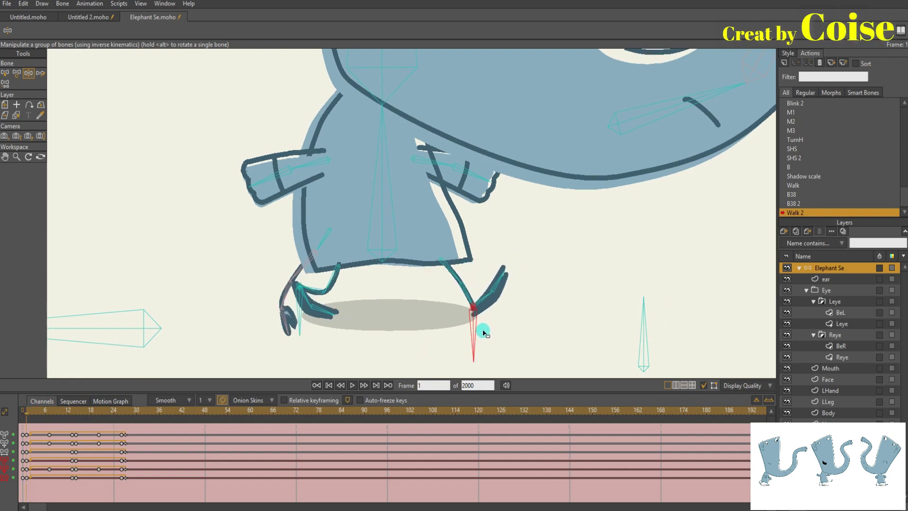
left_click_drag(482, 318, 502, 297)
scroll(294, 344, "down", 2)
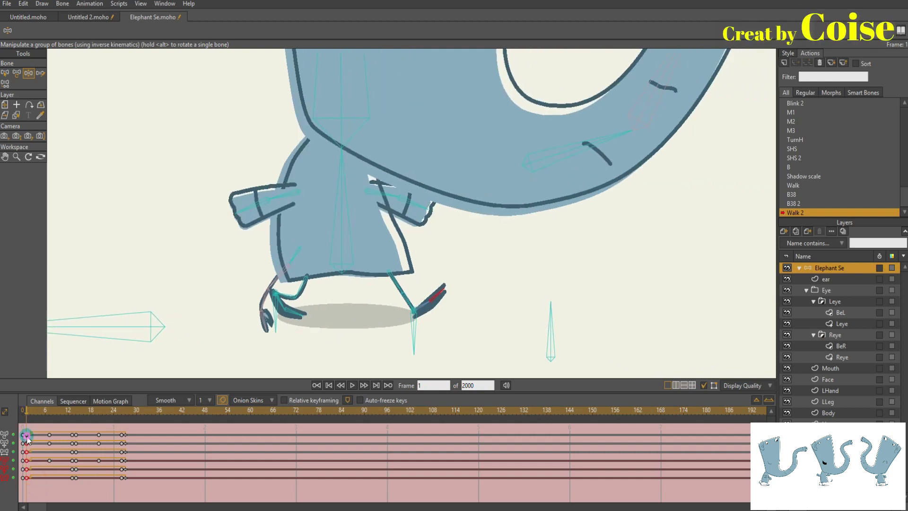
Step: Delete the extra keyframes at frames 14 and 27
right_click(26, 436)
left_click_drag(111, 425, 128, 437)
left_click_drag(86, 483, 77, 436)
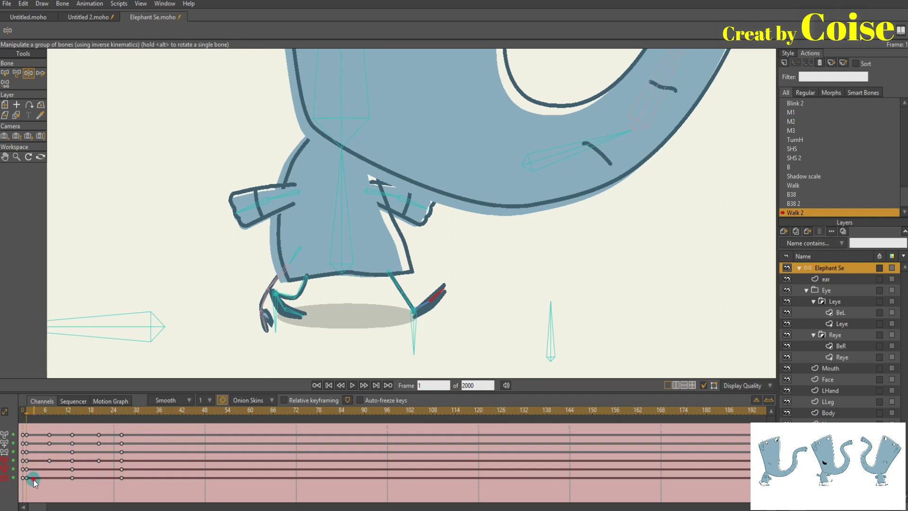
Step: Copy the frame 1 keyframes and paste them over the keyframes at frame 26 to close the walk loop
right_click(28, 435)
left_click(60, 347)
left_click_drag(130, 487, 122, 436)
right_click(121, 435)
left_click(142, 347)
Step: Preview the walk up to frame 20, return to frame 7, and clear the onion skin markers at frames 8 and 14
key("space")
left_click_drag(40, 412, 98, 411)
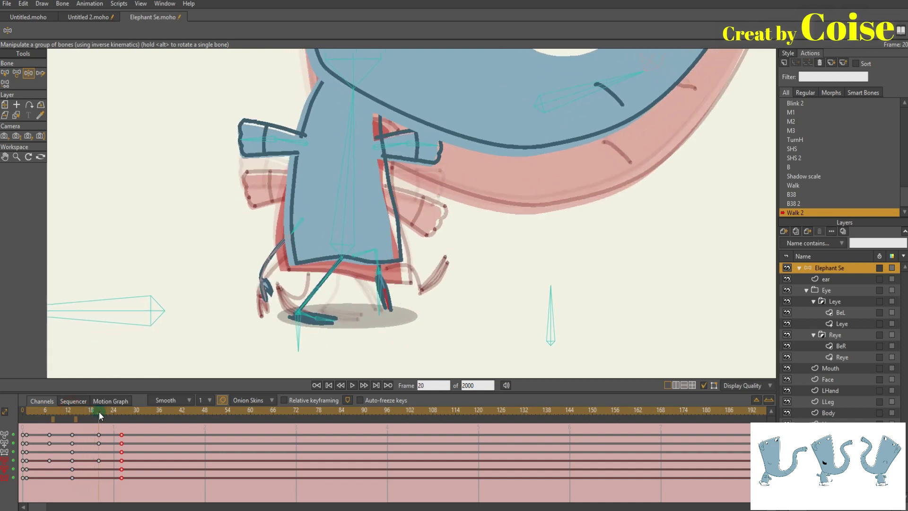
mouse_move(81, 410)
left_mouse_down()
mouse_move(98, 411)
mouse_move(49, 409)
mouse_move(102, 419)
mouse_move(47, 424)
left_mouse_up()
left_click(76, 419)
left_click(53, 419)
Step: Select bone B1 and delete its keyframes from the Walk 2 action
left_click_drag(171, 355, 212, 327)
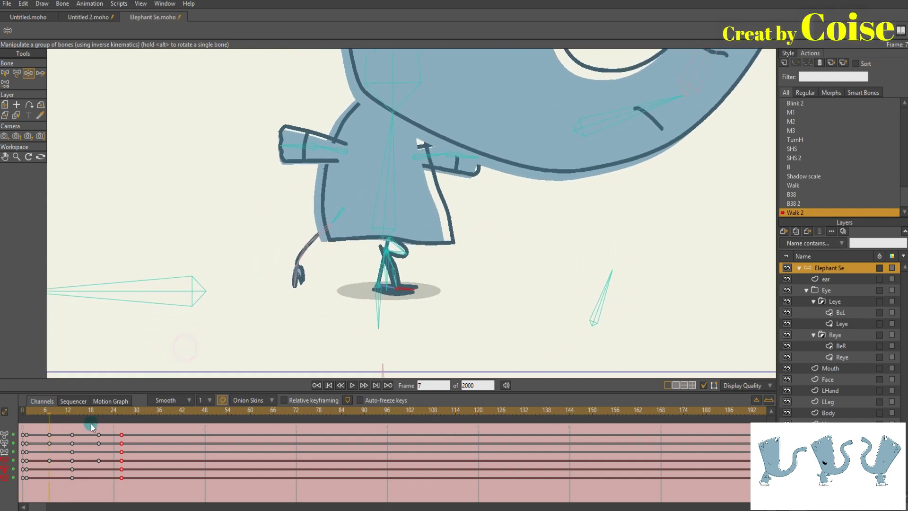
key("b")
left_click(158, 292)
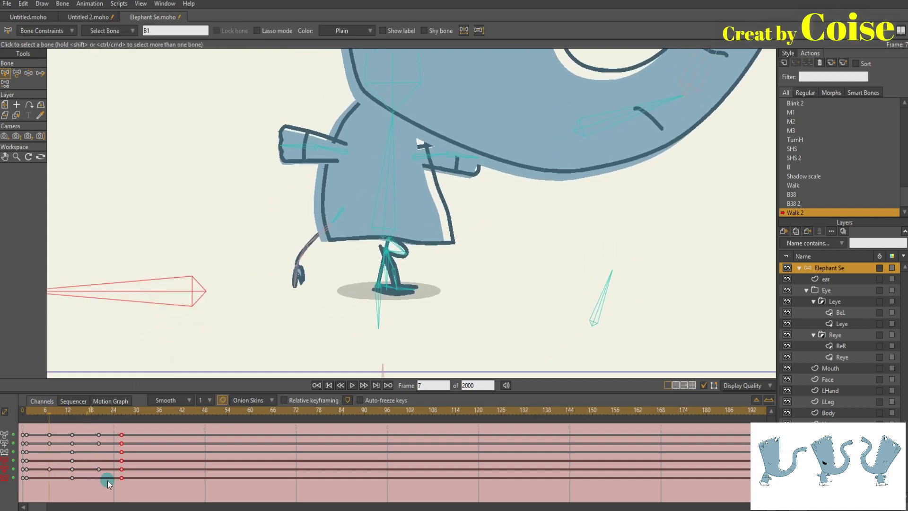
left_click_drag(53, 470, 21, 460)
key("Delete")
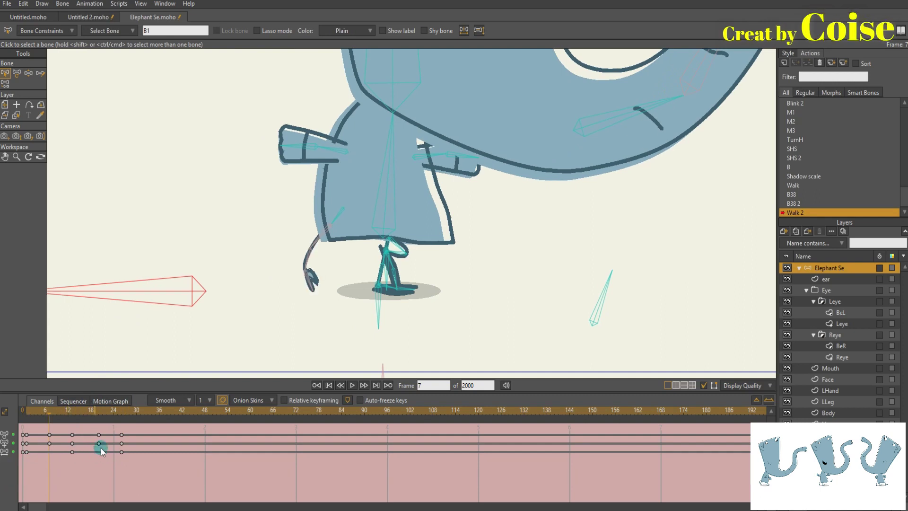
Step: Select control bone B at frame 0, delete its keyframes from the Walk 2 action, and preview the walk
left_click_drag(43, 413, 23, 416)
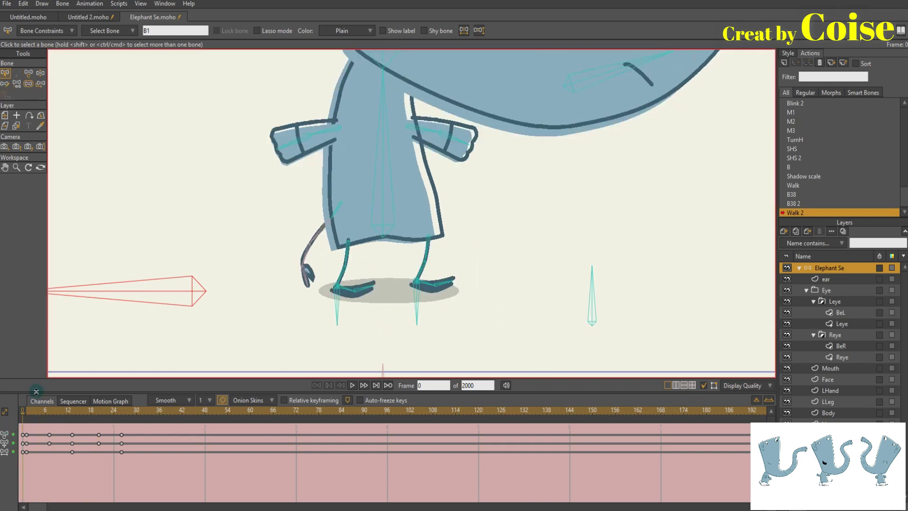
scroll(237, 326, "down", 3)
scroll(312, 339, "down", 2)
left_click_drag(159, 258, 222, 287)
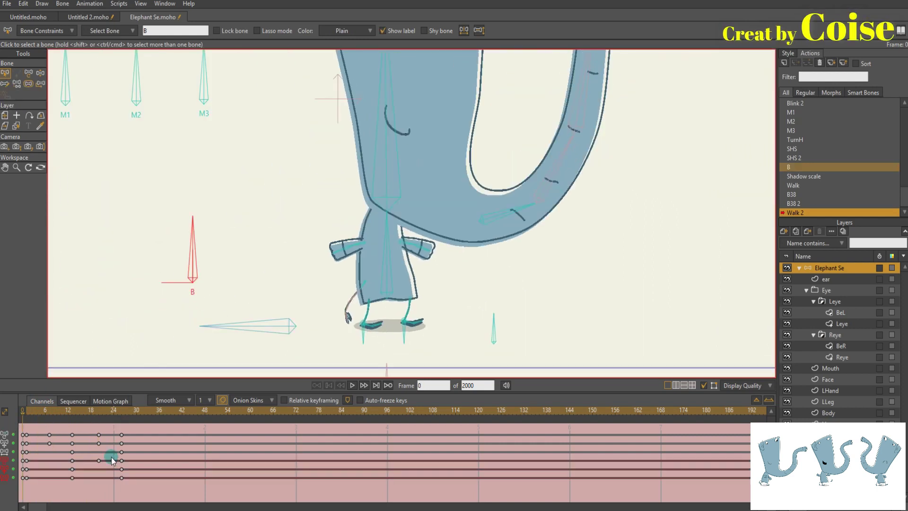
left_click_drag(52, 463, 19, 461)
key("Delete")
left_click(65, 430)
key("space")
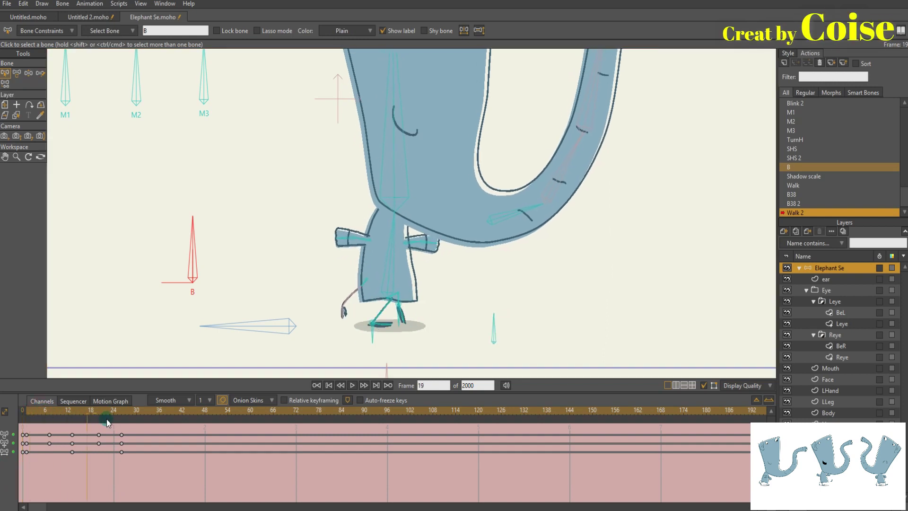
key("space")
Step: Use frame 1 as the onion skin reference and tilt the body bone at frame 13 upright to match it
left_click(70, 408)
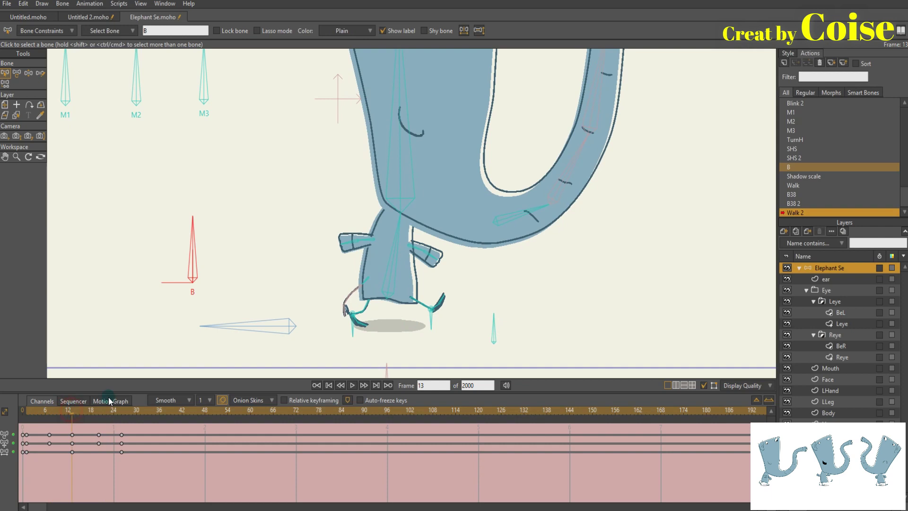
scroll(274, 327, "up", 3)
left_click_drag(296, 324, 222, 352)
left_click(223, 401)
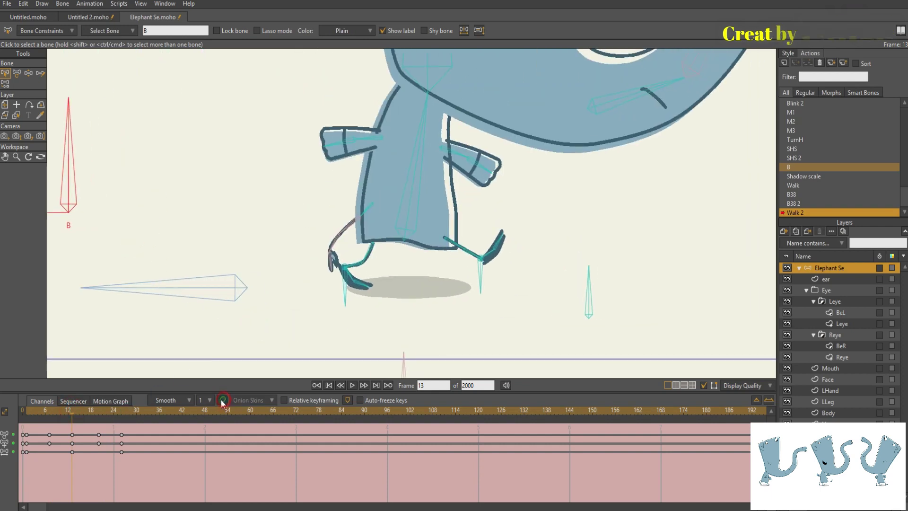
left_click(28, 420)
left_click(69, 420)
left_click_drag(337, 320, 314, 320)
key("z")
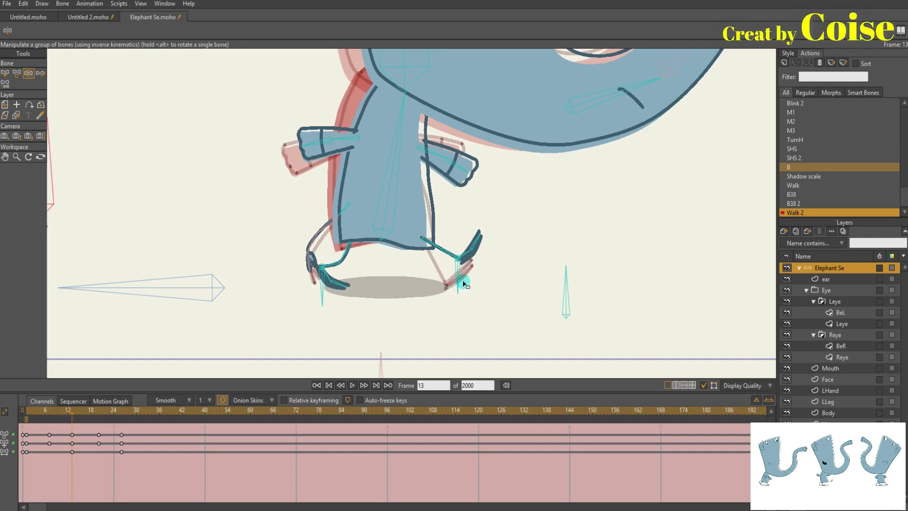
left_click_drag(381, 190, 372, 190)
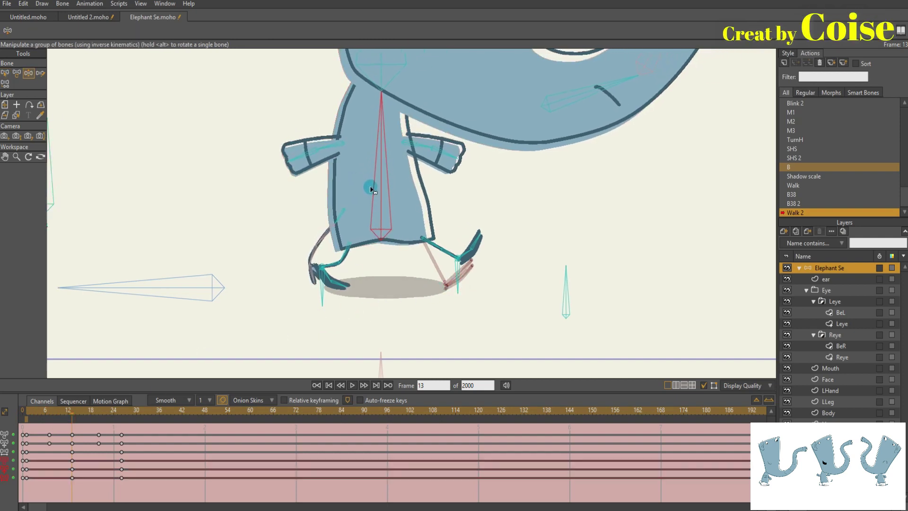
Step: Move the front foot's control bone and rotate its toe bone at frame 13 onto the frame 1 onion skin, then replay
scroll(437, 257, "up", 2)
left_click_drag(468, 278, 438, 336)
scroll(463, 297, "up", 2)
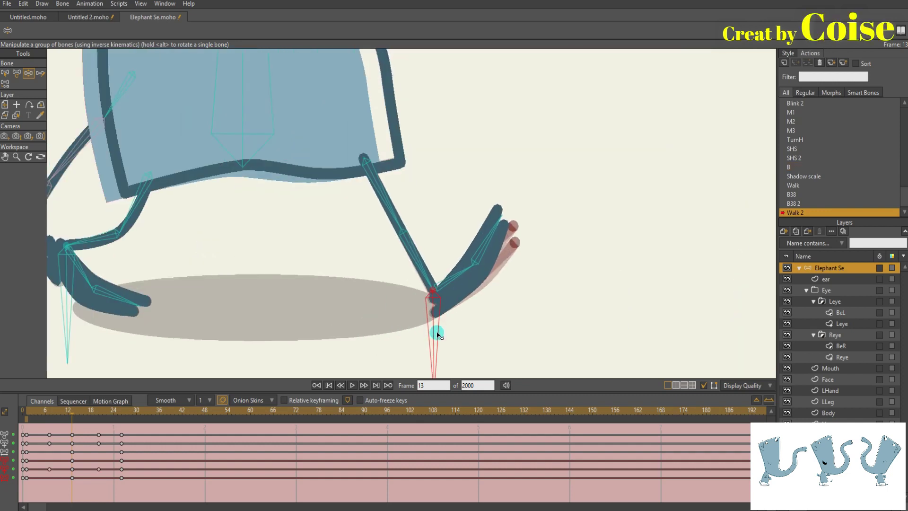
left_click_drag(459, 283, 491, 256)
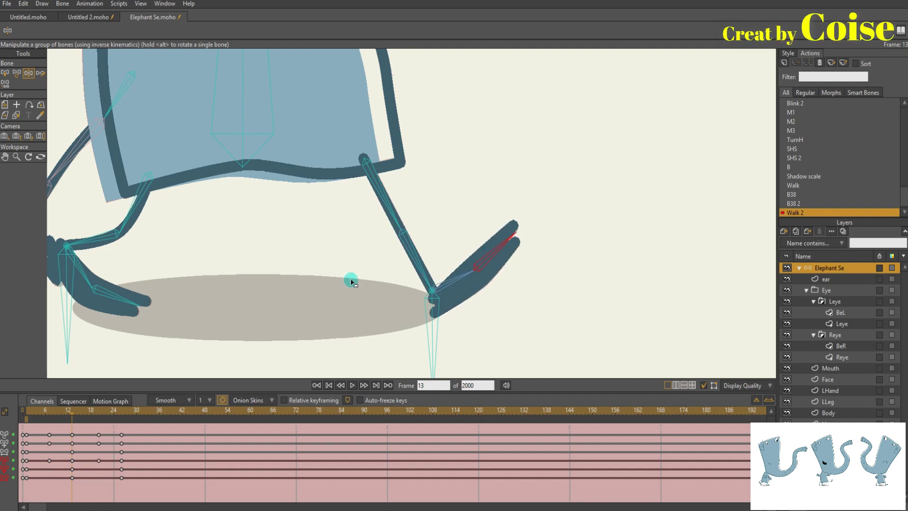
scroll(351, 283, "down", 5)
key("space")
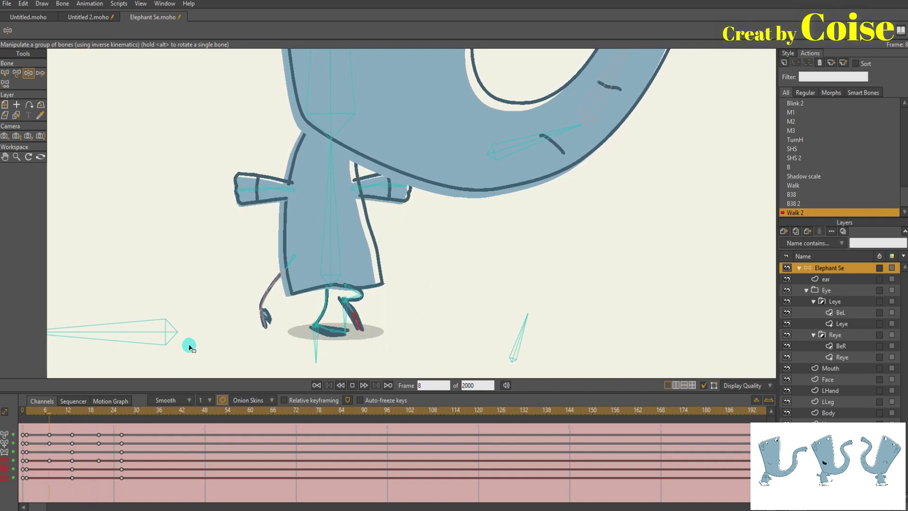
Step: Lean the body bone slightly forward at frame 13 and play the whole walk cycle
left_click(72, 411)
left_click_drag(334, 225, 339, 230)
key("space")
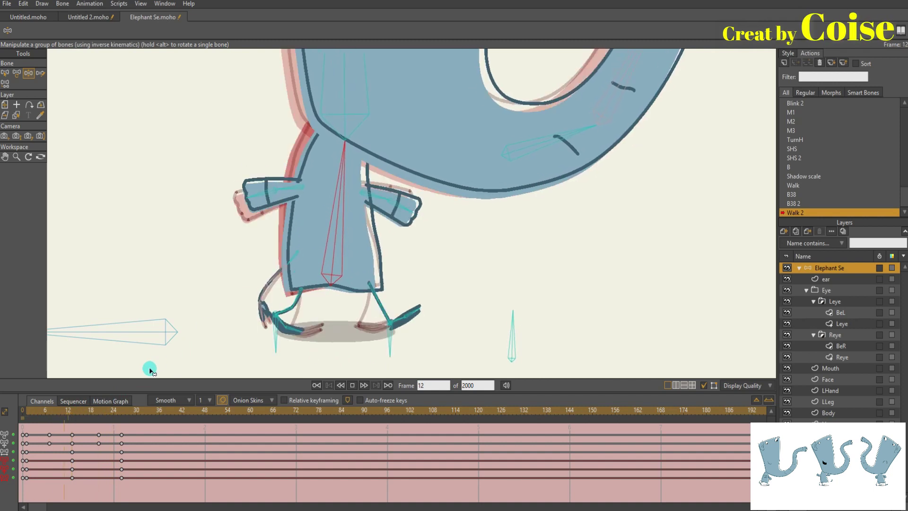
scroll(259, 290, "down", 5)
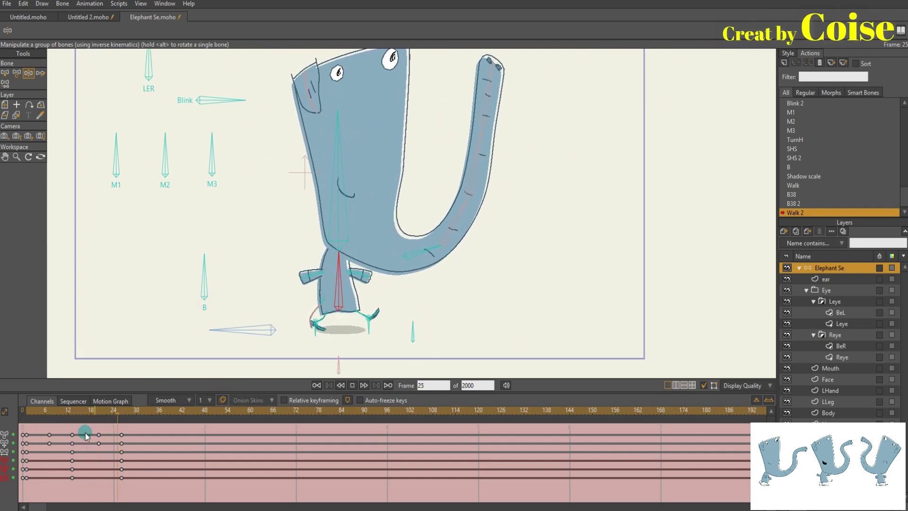
Step: Shift the Walk 2 keyframes earlier so they fall on frames 6, 12, 18 and 23, and play the walk
left_click_drag(43, 413, 26, 418)
left_click_drag(151, 481, 28, 434)
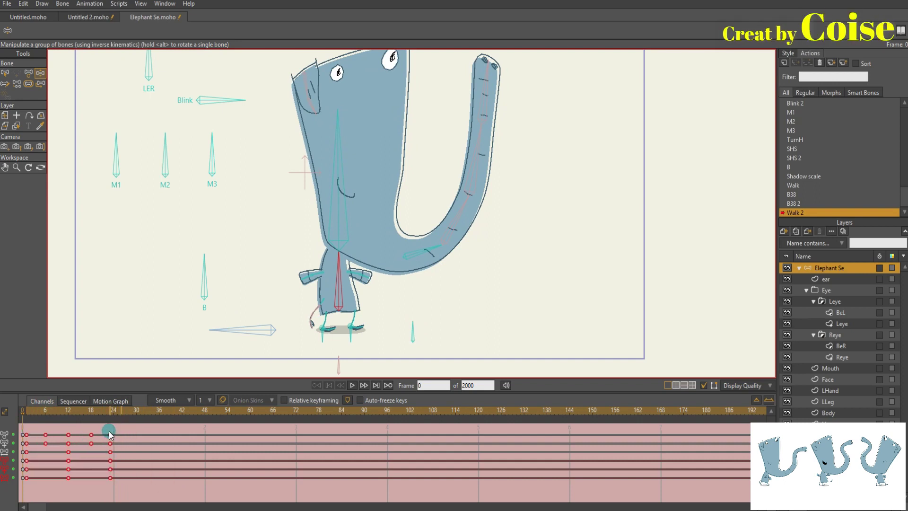
key("space")
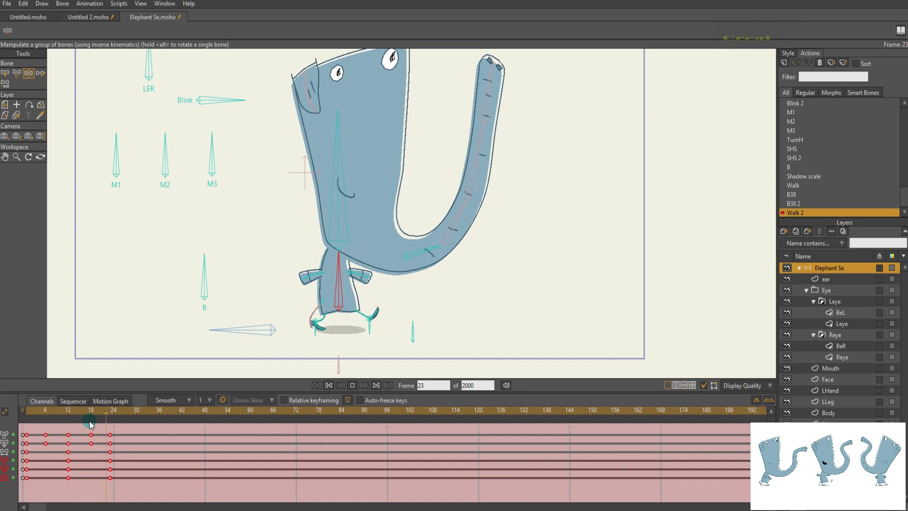
Step: Move the raised foot's control bone at frame 6 close to the standing leg for the passing pose, and preview the walk
left_click_drag(313, 327, 256, 310)
scroll(309, 262, "up", 4)
scroll(309, 263, "up", 2)
left_click(46, 408)
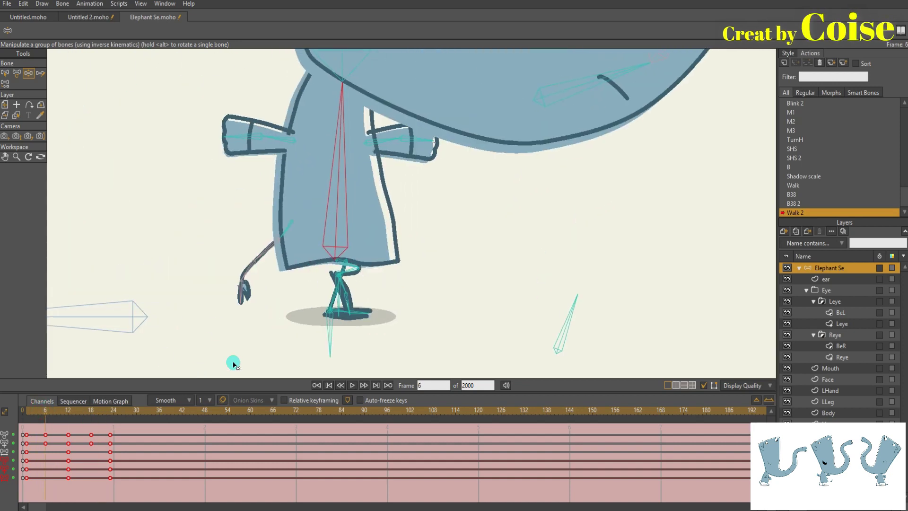
scroll(293, 322, "up", 2)
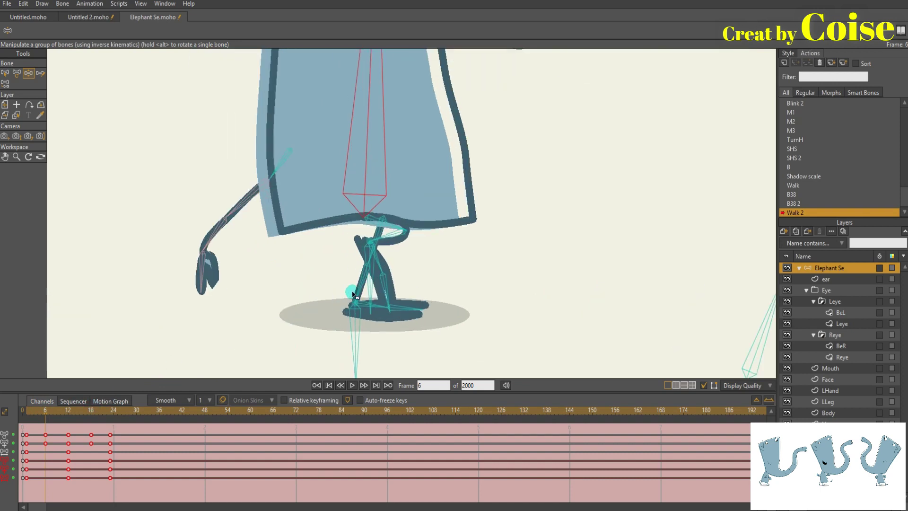
left_click_drag(360, 292, 344, 294)
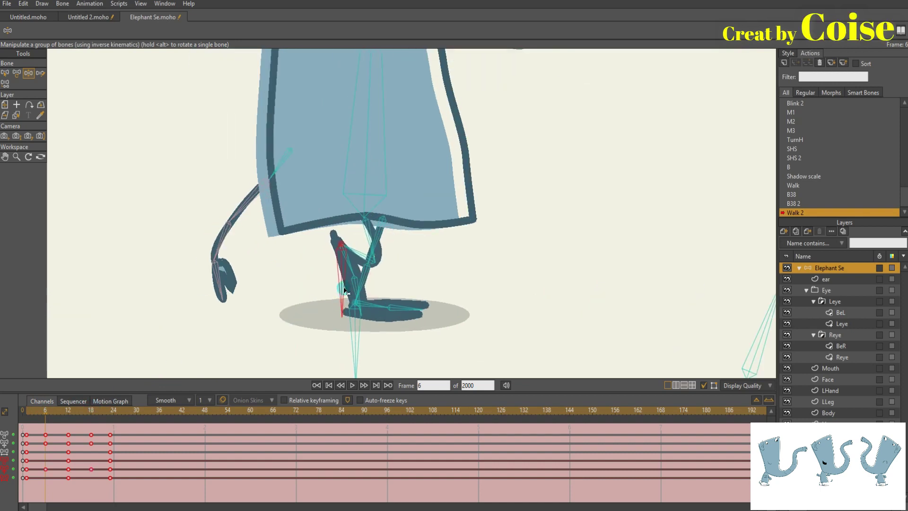
left_click_drag(348, 291, 357, 283)
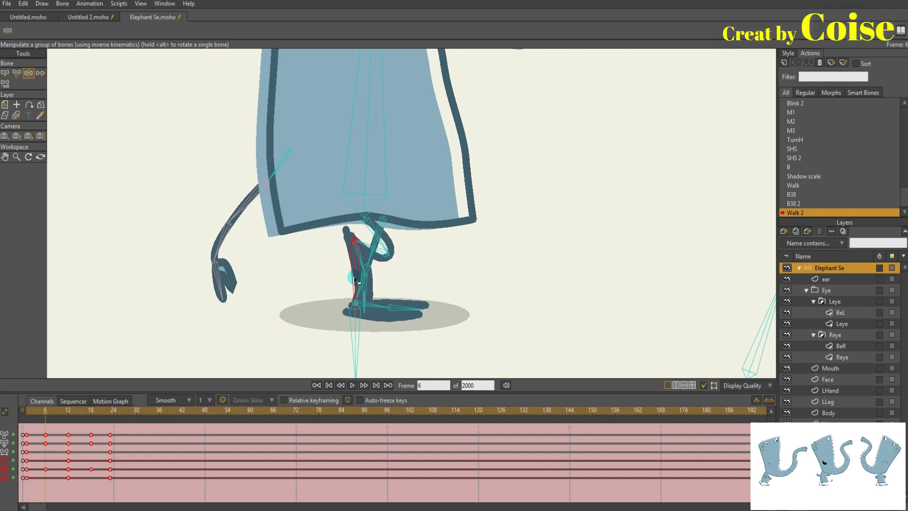
key("space")
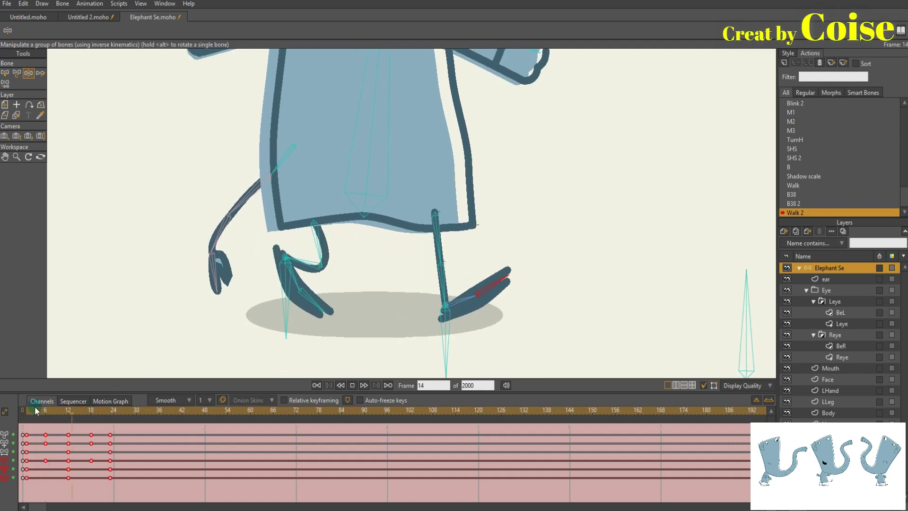
key("space")
Step: At frame 18, move the planted foot's control bone under the body, using the frame 6 onion skin as reference
left_click(93, 411)
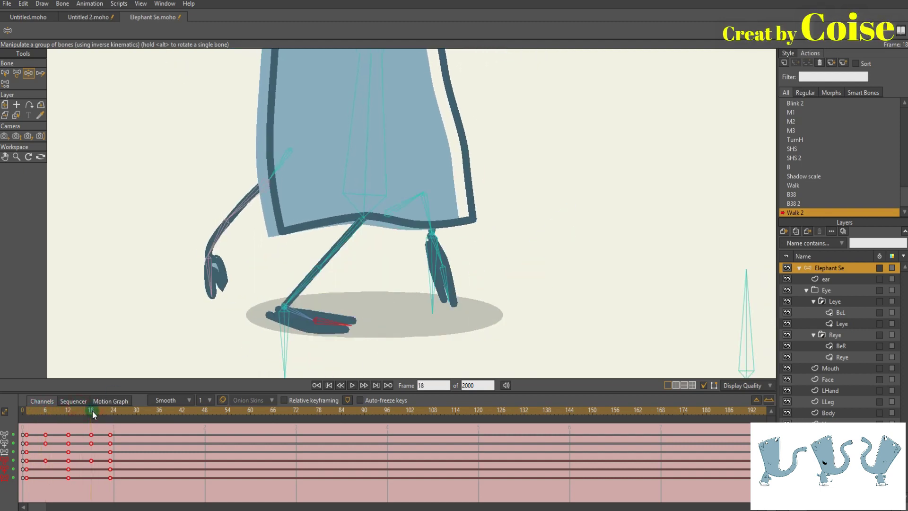
left_click(222, 400)
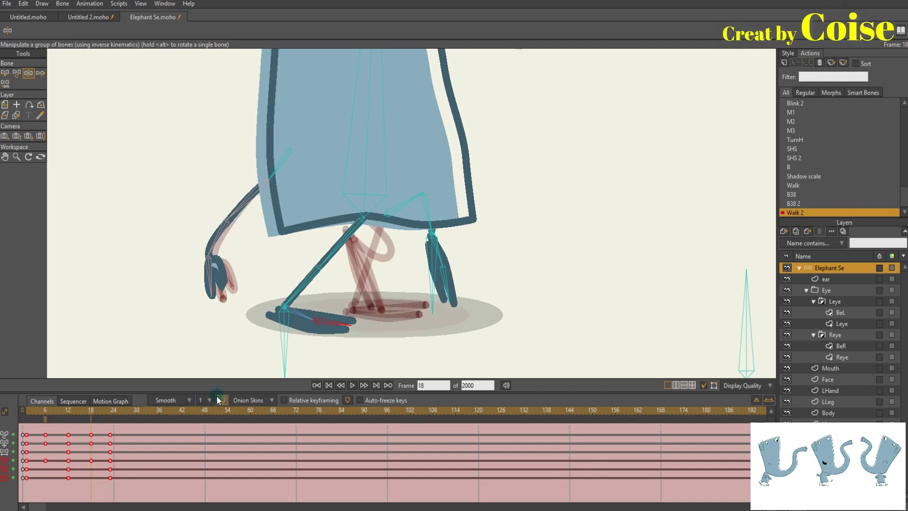
left_click(222, 400)
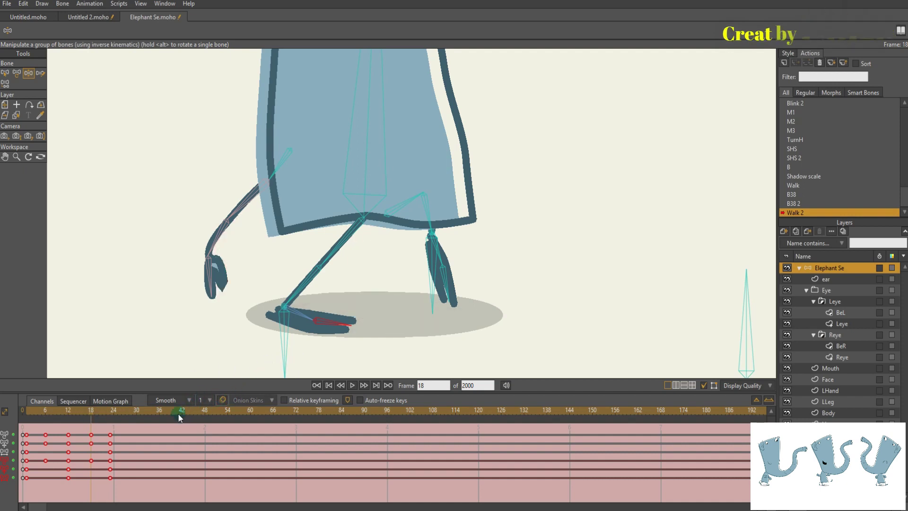
left_click(223, 400)
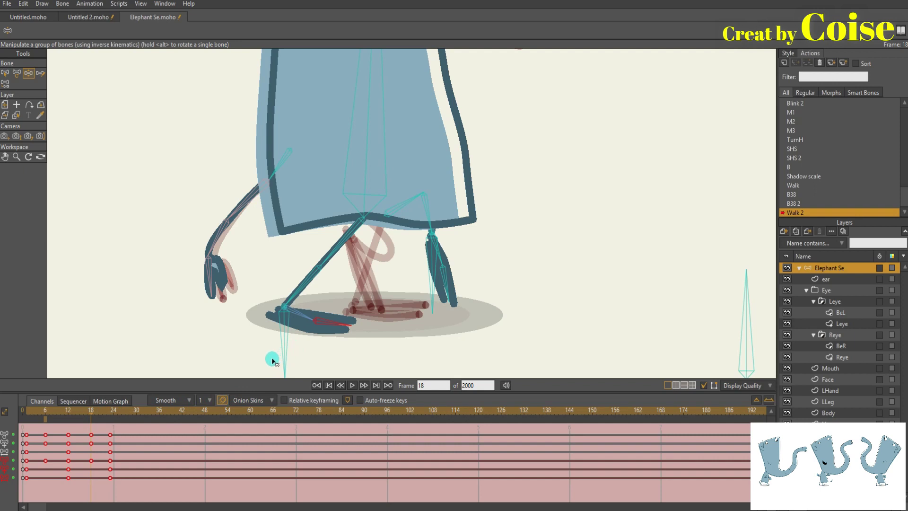
left_click_drag(284, 357, 346, 358)
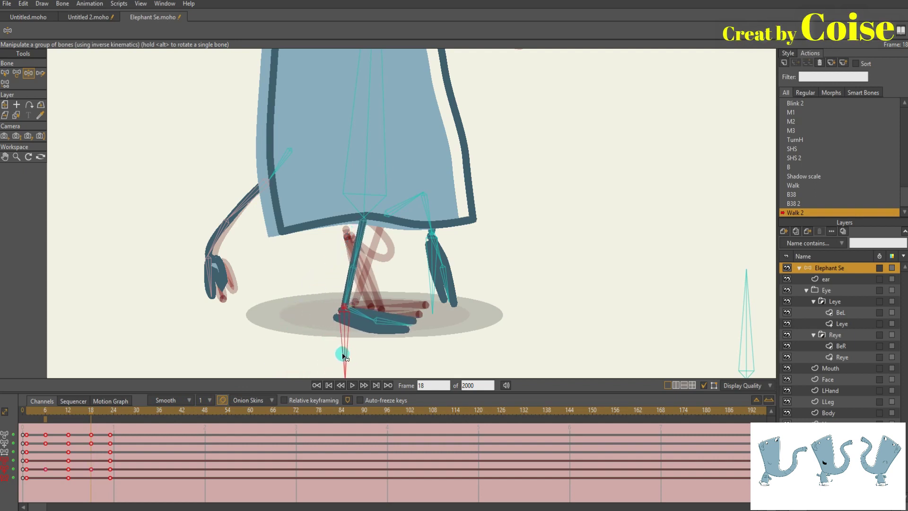
left_click_drag(84, 410, 45, 416)
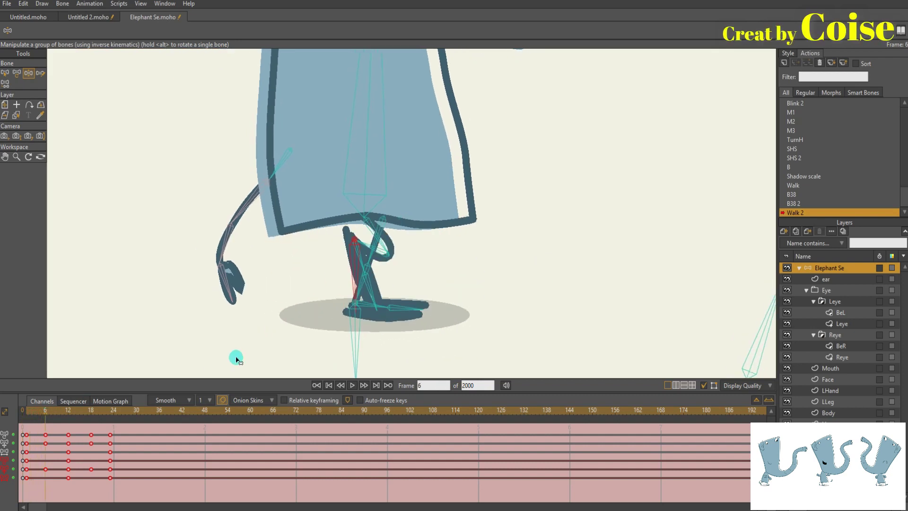
Step: Raise the horizontal control bone slightly at frame 6 to lift the elephant's body in the passing pose
scroll(236, 304, "down", 2)
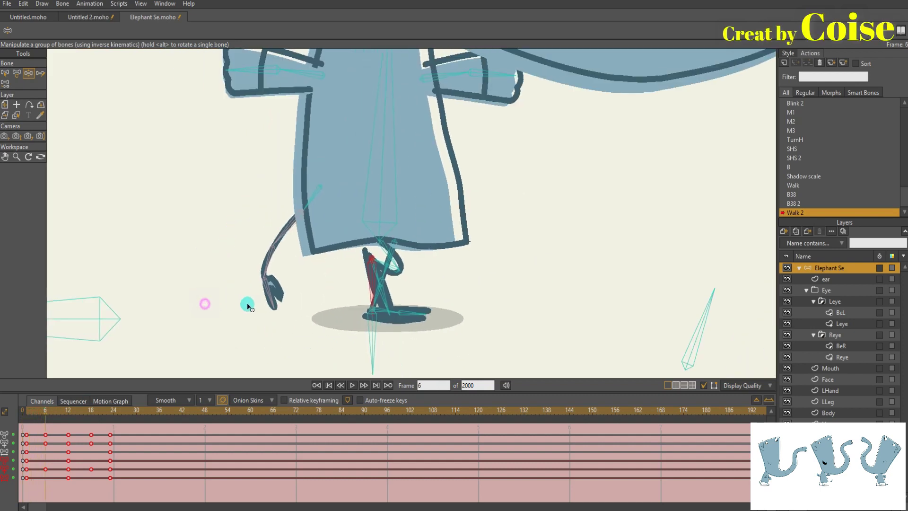
left_click(91, 312)
left_click_drag(91, 312, 92, 305)
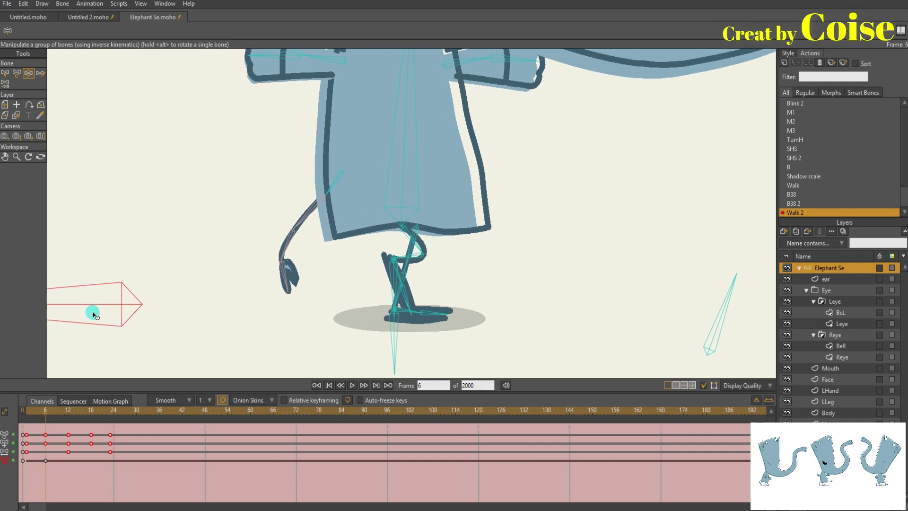
Step: Try to nudge the horizontal control bone at frame 18 to match the frame 6 onion skin, and undo the change
left_click_drag(42, 410, 68, 416)
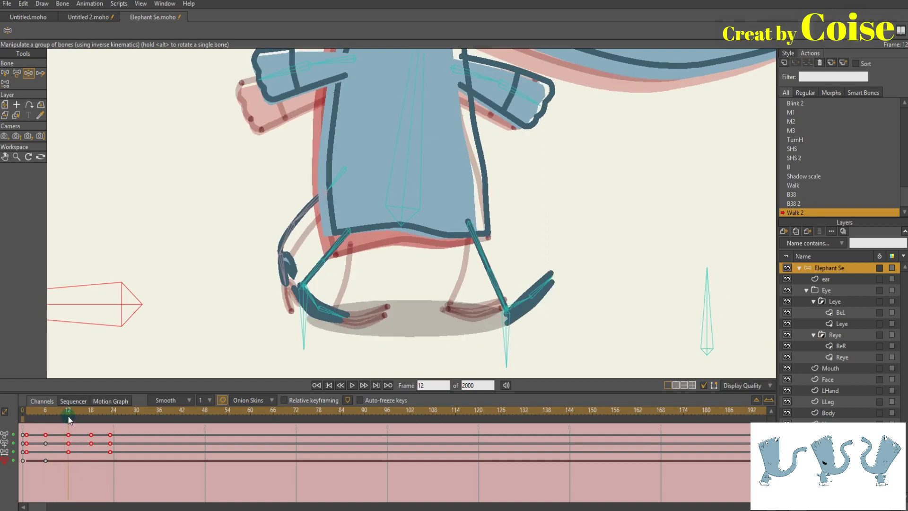
left_click(27, 420)
left_click(23, 420)
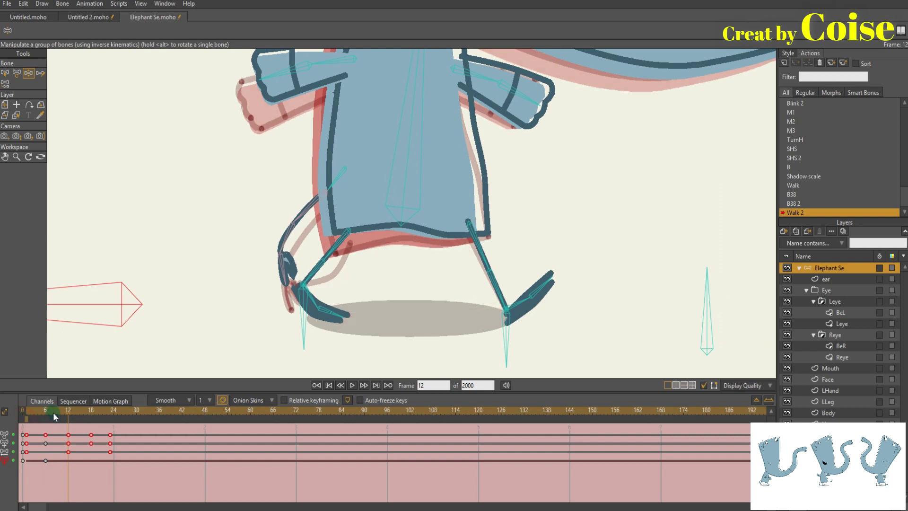
left_click_drag(72, 410, 91, 413)
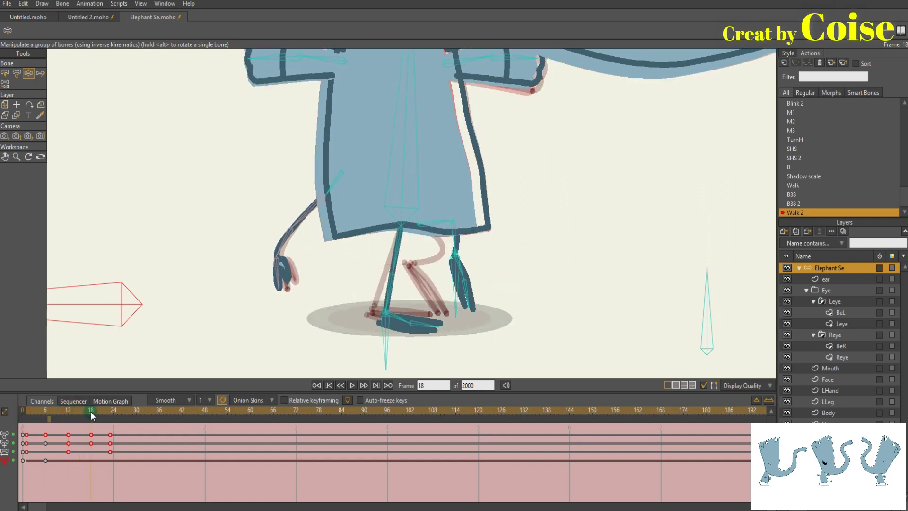
left_click_drag(143, 353, 188, 353)
left_click(47, 419)
mouse_move(132, 306)
left_mouse_down()
mouse_move(134, 296)
mouse_move(136, 305)
left_mouse_up()
key("ctrl+z")
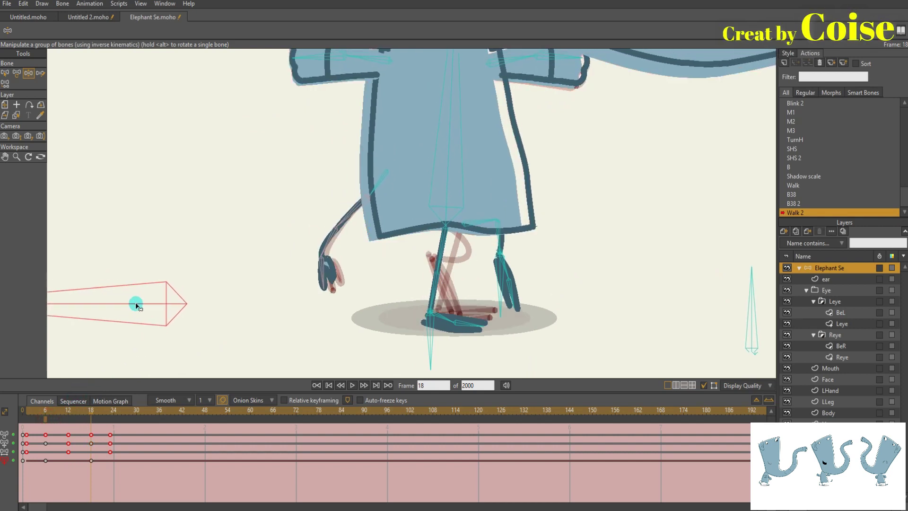
Step: Compare the stride at frame 12 with its onion skin and with the passing pose around frame 5
left_click_drag(288, 324, 260, 323)
mouse_move(61, 409)
left_mouse_down()
mouse_move(33, 413)
mouse_move(69, 419)
left_mouse_up()
left_click_drag(48, 366, 126, 359)
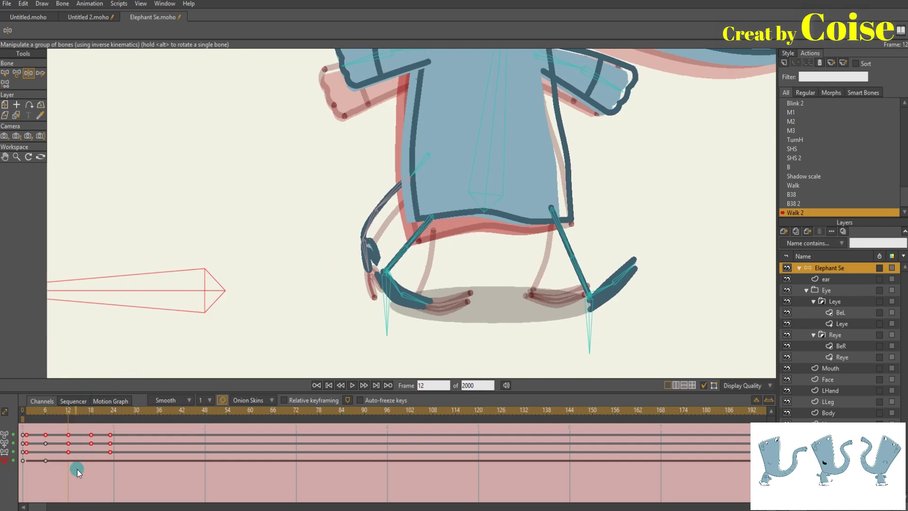
left_click(38, 413)
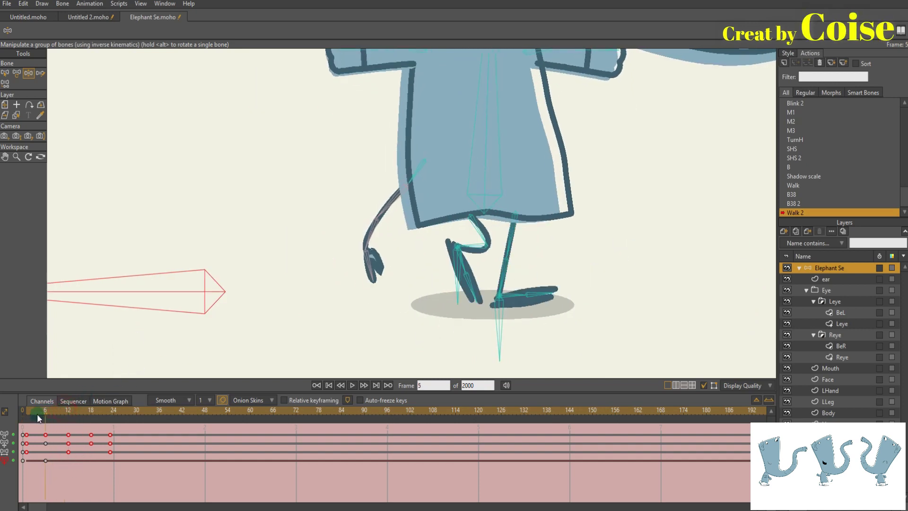
left_click_drag(44, 421, 67, 421)
left_click(26, 466)
Step: Freeze the elephant's pose at frame 1 so that every bone is keyed there
left_click_drag(66, 412, 26, 417)
left_click_drag(172, 330, 216, 328)
scroll(221, 328, "down", 7)
left_click_drag(270, 266, 266, 310)
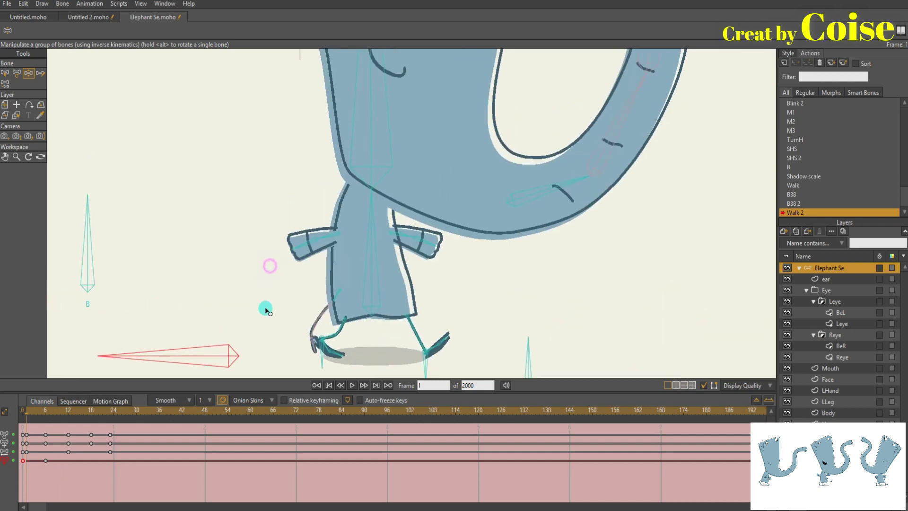
scroll(266, 310, "down", 2)
right_click(26, 434)
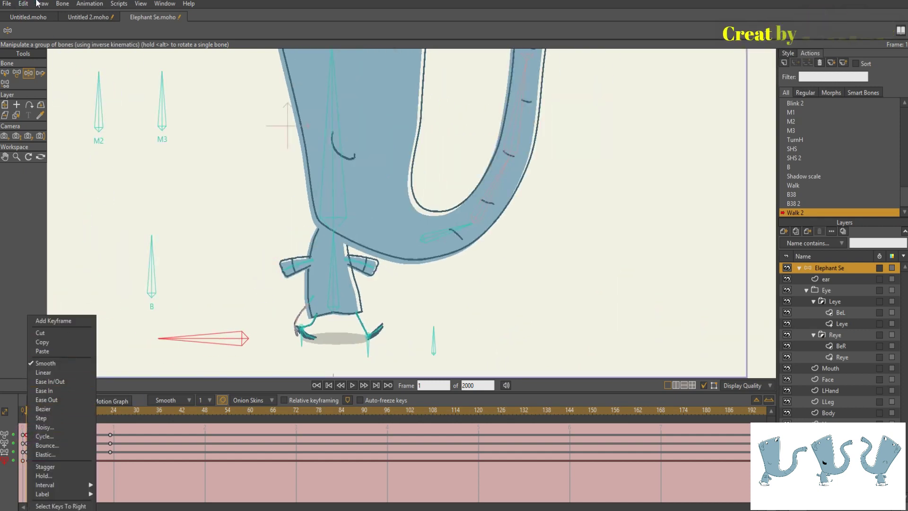
left_click(63, 4)
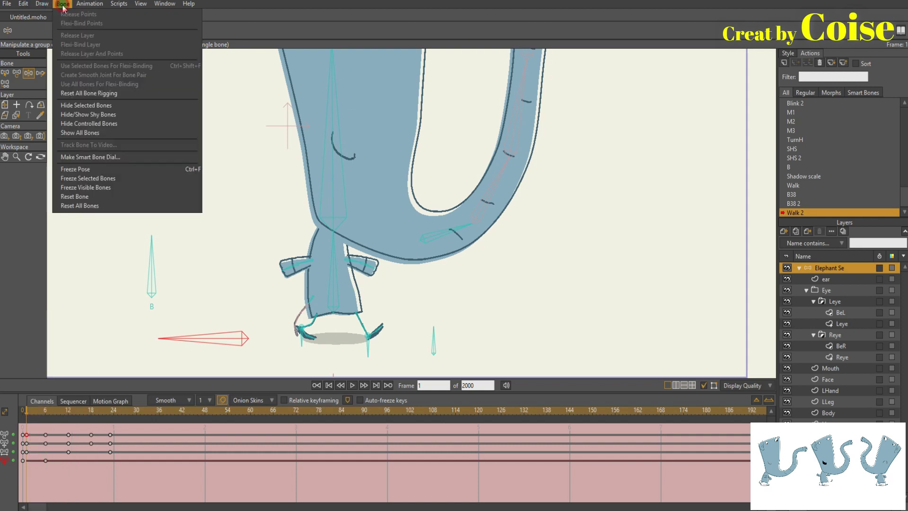
left_click(101, 169)
Step: Copy all the keyframes at frame 1 and paste them at frame 23 to close the walk loop
left_click_drag(27, 410, 48, 408)
left_click_drag(34, 482, 26, 447)
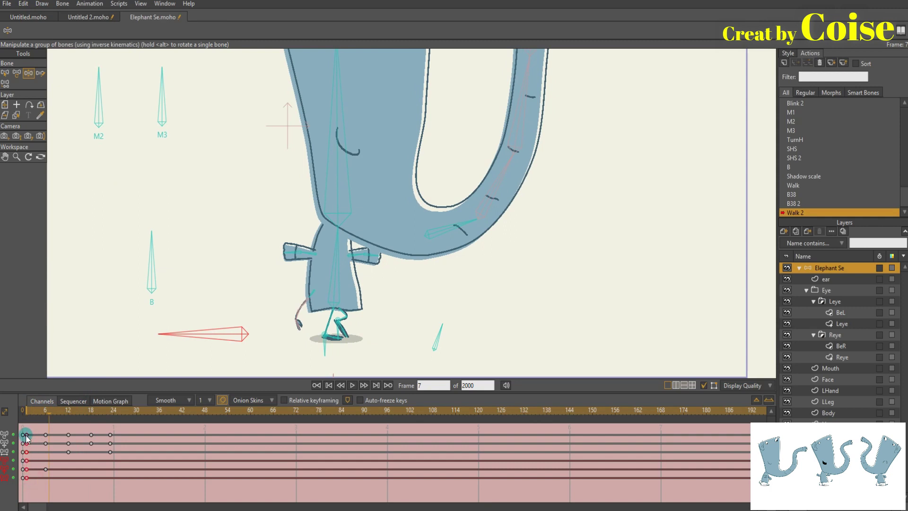
right_click(27, 440)
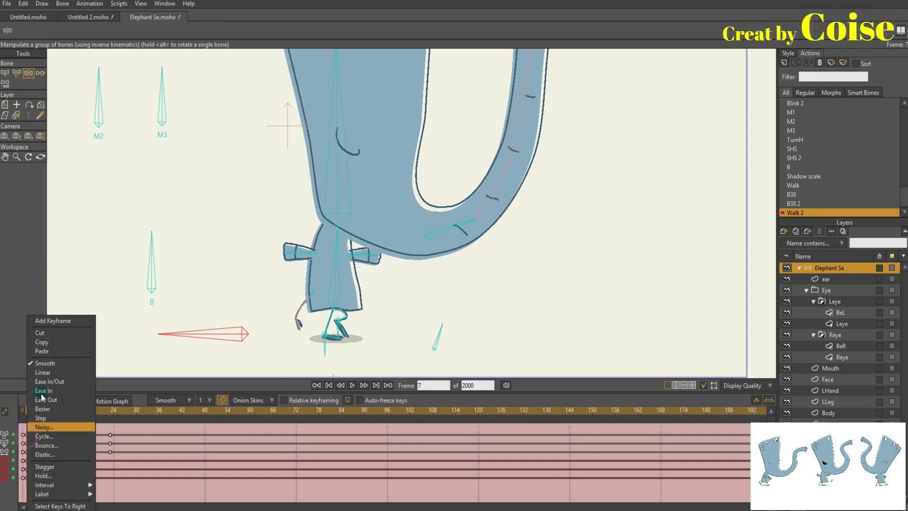
left_click(60, 344)
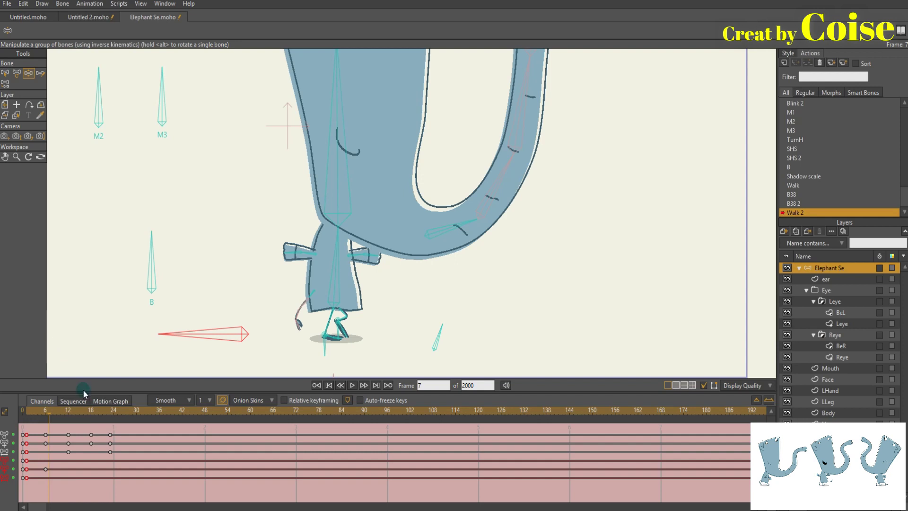
left_click(51, 427)
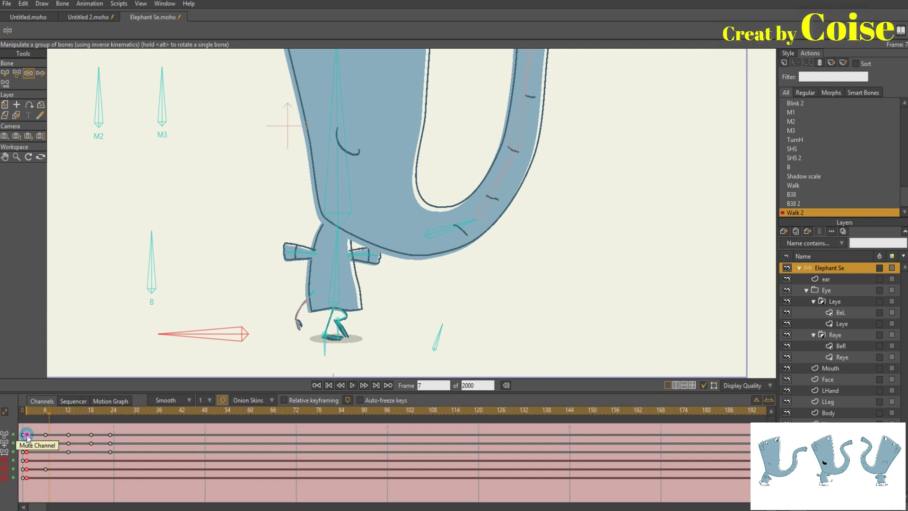
right_click(27, 435)
left_click(66, 342)
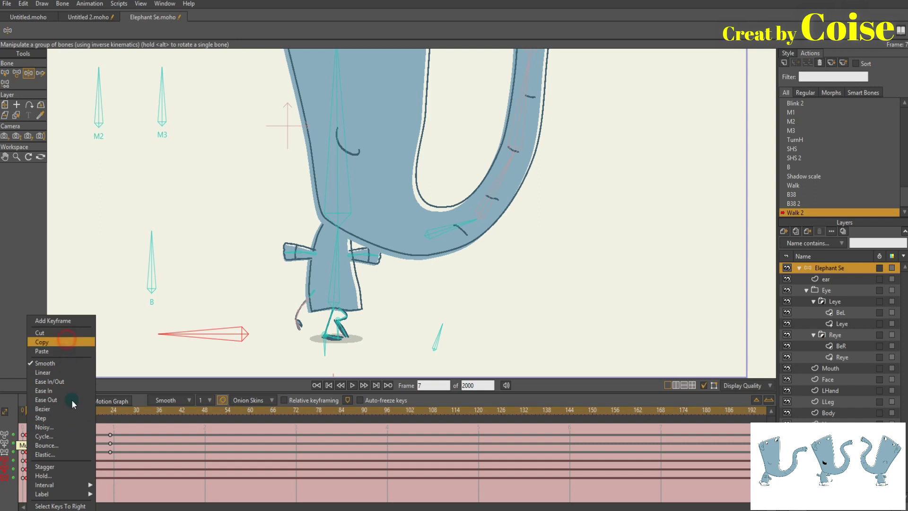
left_click_drag(113, 415, 111, 414)
left_click(111, 411)
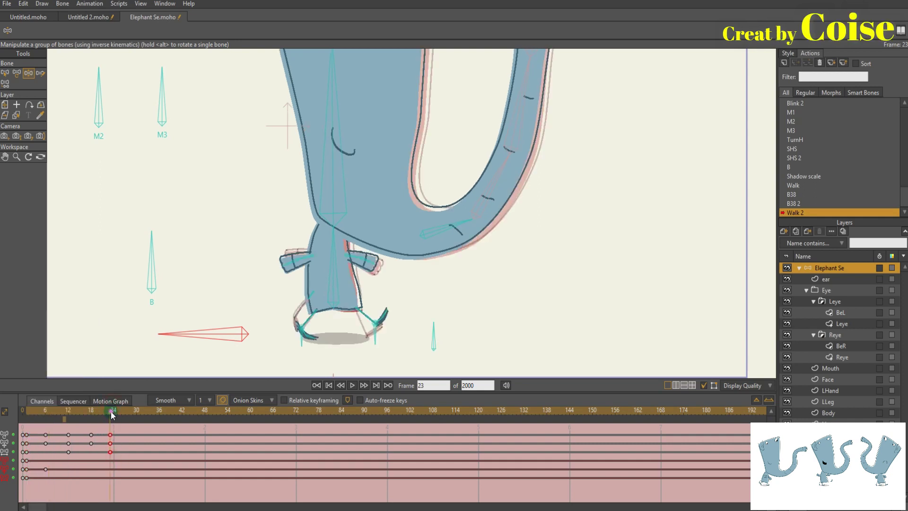
right_click(111, 437)
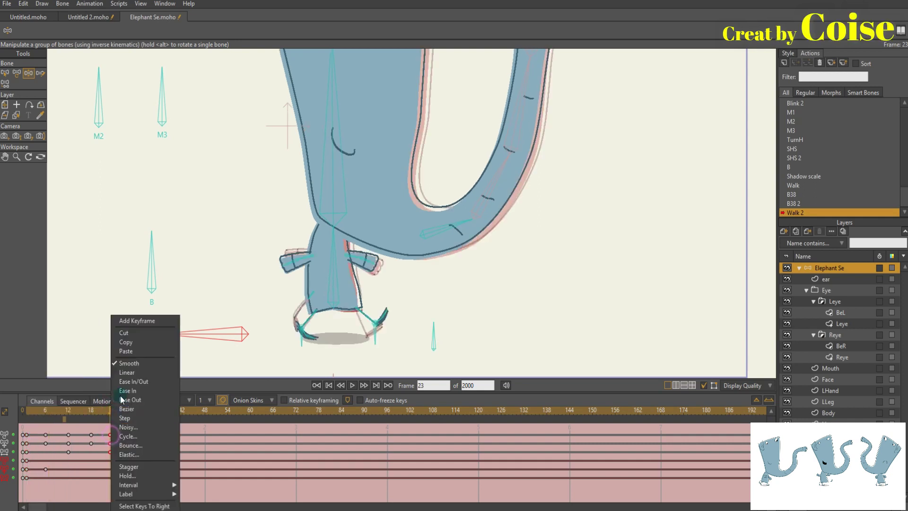
left_click(137, 349)
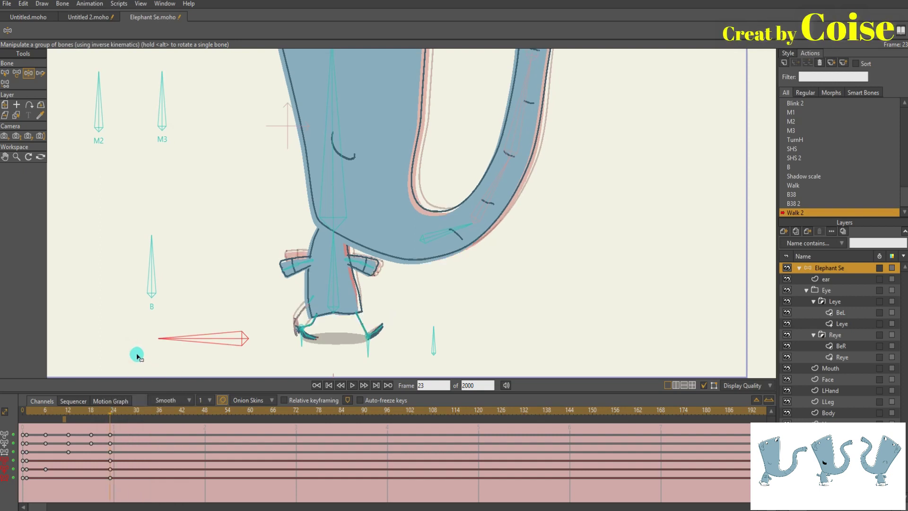
Step: Copy the horizontal control bone's keyframes from frame 1 and paste them at frame 12
left_click(69, 411)
mouse_move(126, 344)
left_mouse_down()
mouse_move(132, 315)
mouse_move(133, 336)
left_mouse_up()
scroll(134, 327, "up", 2)
scroll(153, 341, "up", 2)
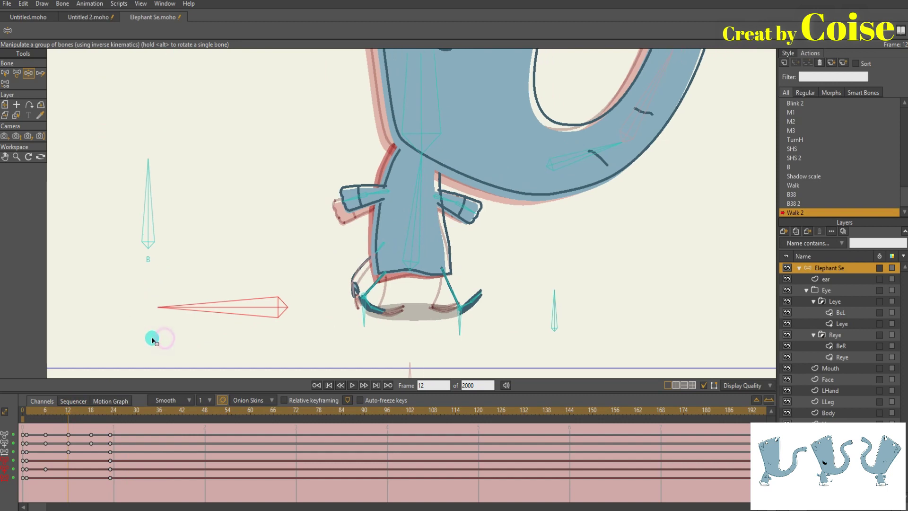
left_click_drag(29, 480, 26, 460)
key("ctrl+c")
key("ctrl+v")
Step: Freeze the elephant's pose at frame 12 so that every bone is keyed there
mouse_move(63, 413)
left_mouse_down()
mouse_move(35, 413)
mouse_move(69, 420)
left_mouse_up()
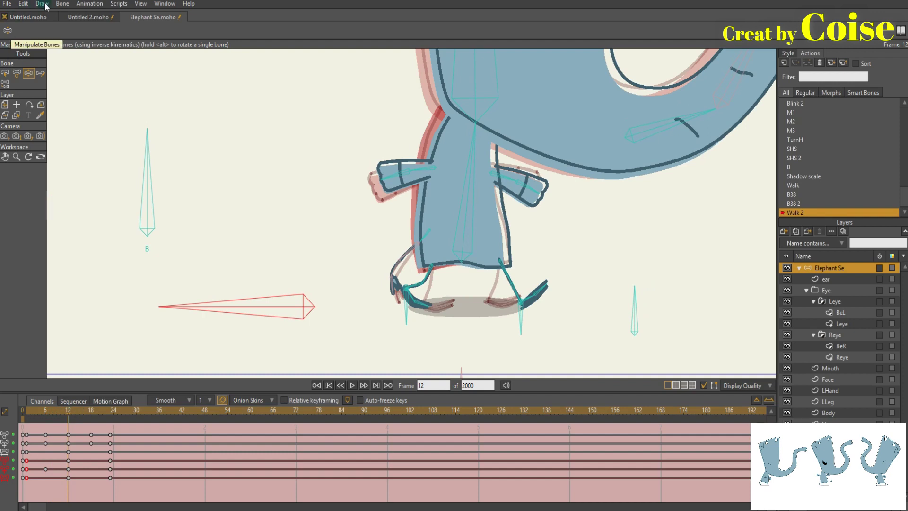
left_click(63, 4)
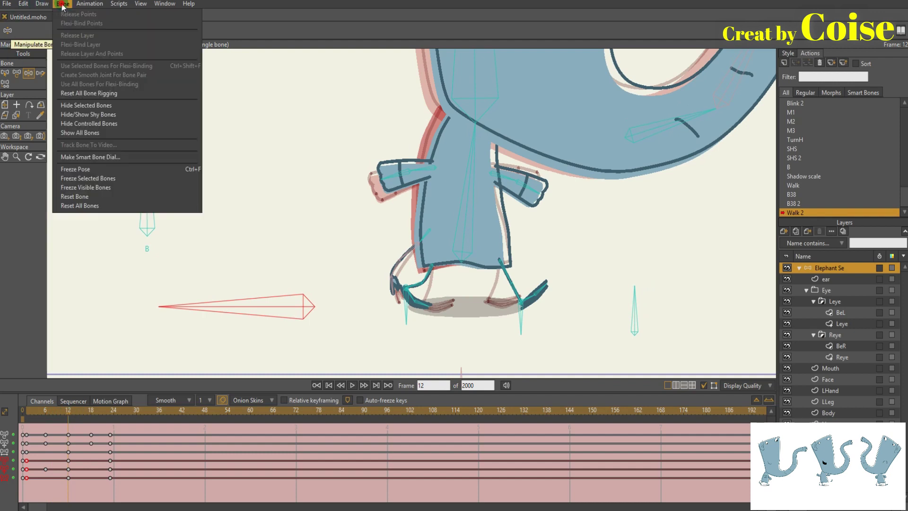
left_click(100, 169)
Step: Raise the horizontal control bone slightly at frame 18 to lift the body, and play the walk
left_click_drag(79, 414, 90, 410)
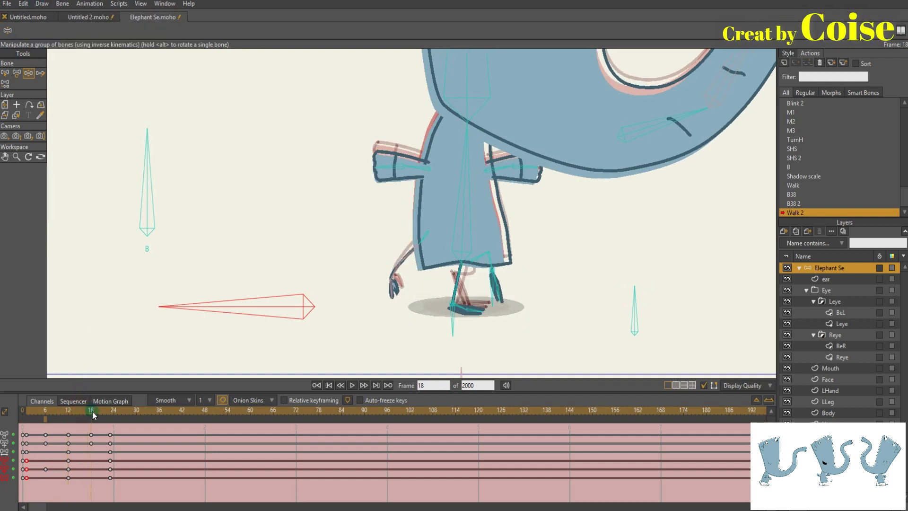
left_click_drag(284, 308, 284, 299)
key("space")
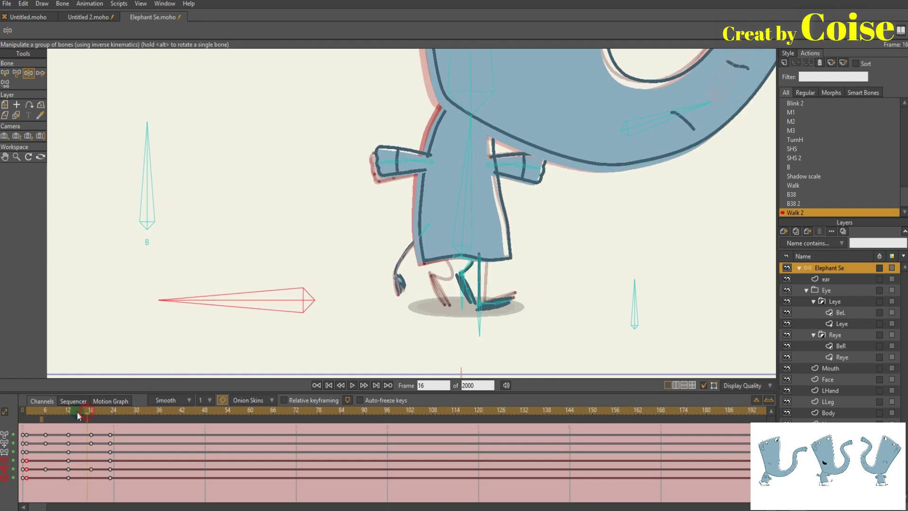
key("space")
Step: Compare the stride at frame 12 with the onion skins of the neighbouring poses
left_click_drag(99, 411, 67, 412)
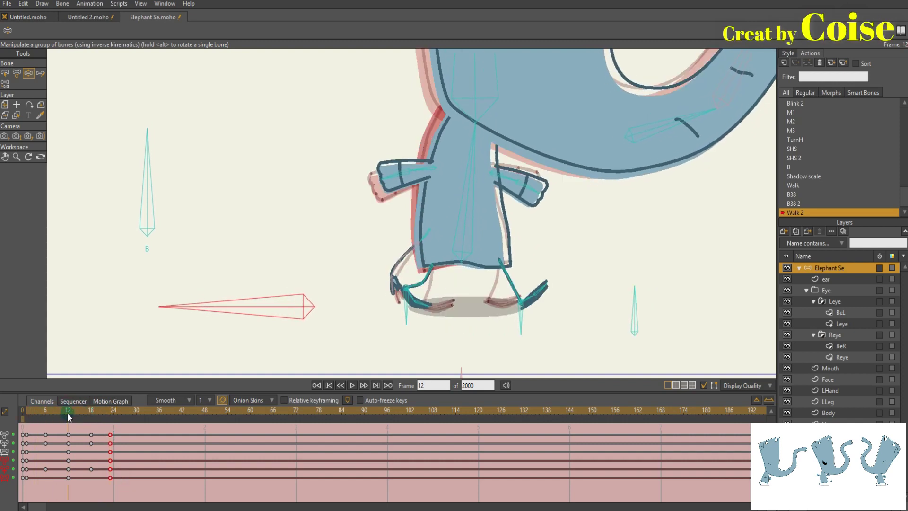
left_click(23, 419)
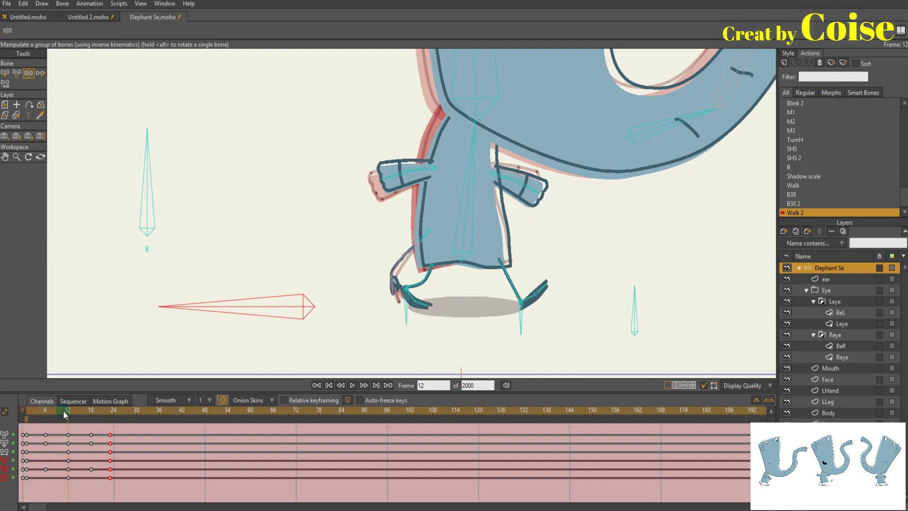
left_click(58, 412)
left_click(46, 413)
left_click_drag(46, 410, 69, 414)
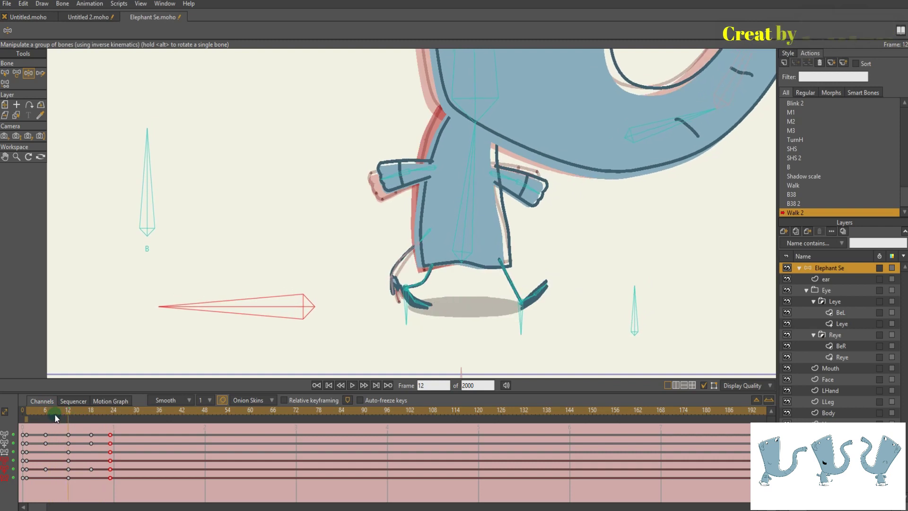
Step: Lower the horizontal control bone slightly at frame 1 and compare the body height with frame 12
left_click(27, 413)
left_click(193, 342)
left_click_drag(246, 311, 248, 312)
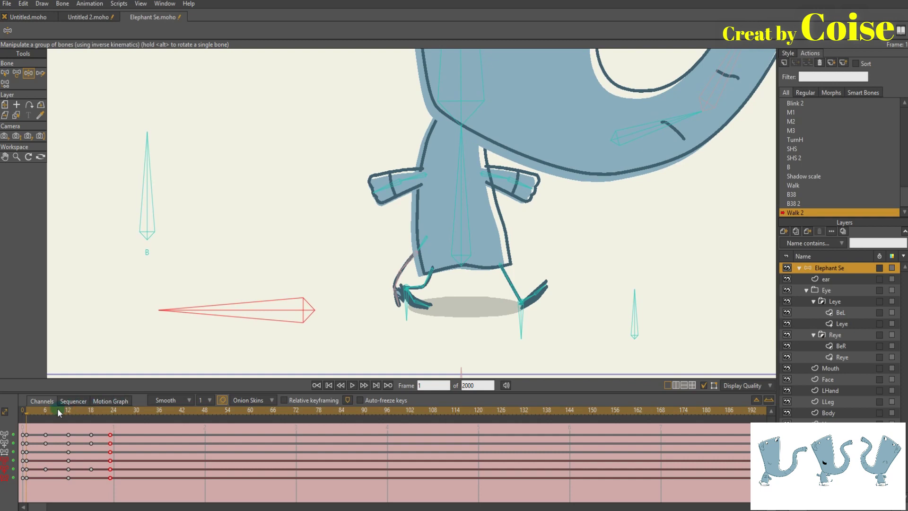
mouse_move(55, 410)
left_mouse_down()
mouse_move(39, 410)
mouse_move(68, 414)
left_mouse_up()
Step: Copy the horizontal control bone's keyframes from frame 1, paste them at frames 12 and 23, and play the loop
left_click_drag(34, 482, 28, 461)
right_click(28, 461)
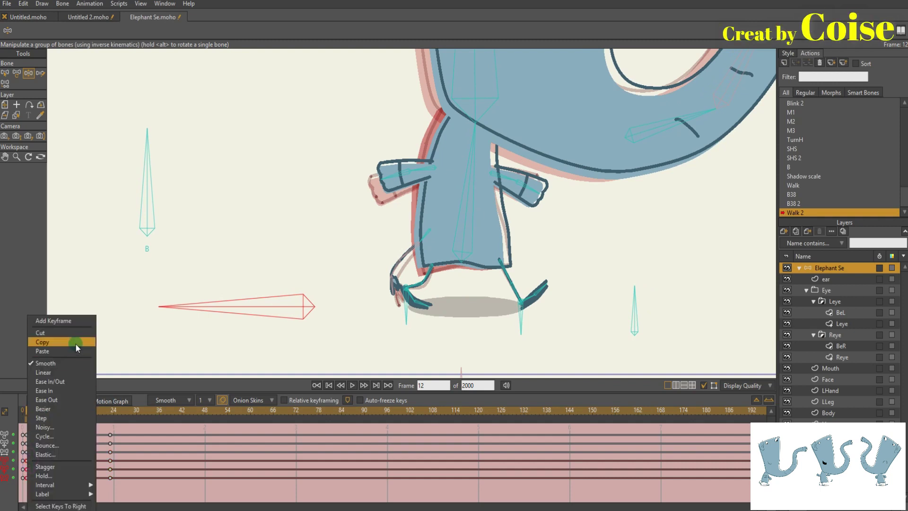
left_click(71, 342)
left_click(68, 416)
left_click(69, 411)
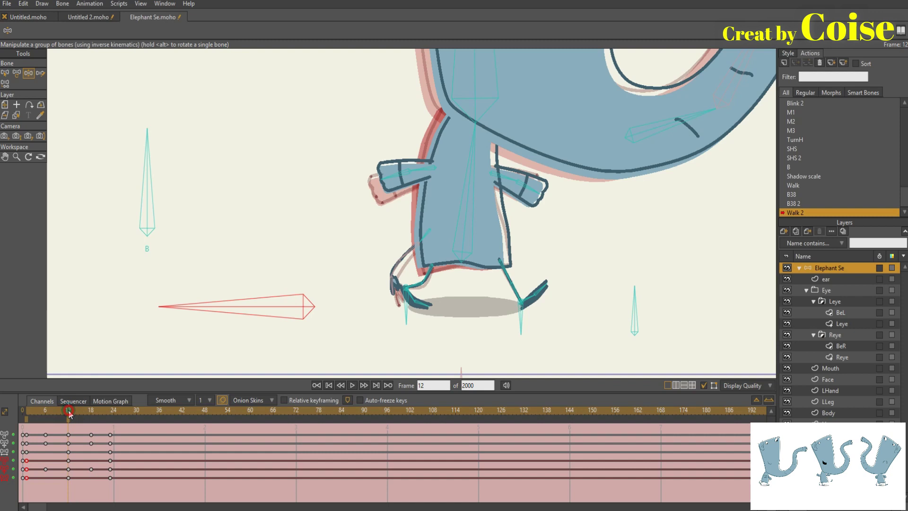
right_click(69, 433)
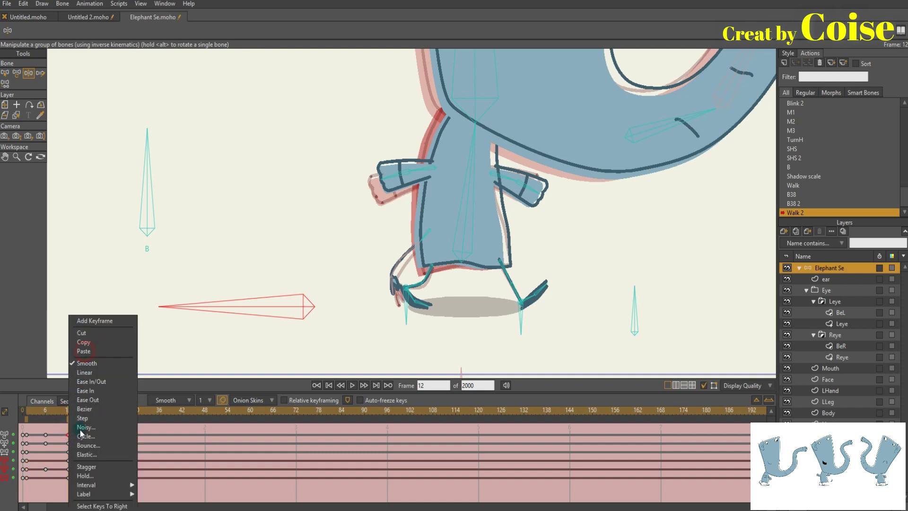
left_click(83, 351)
left_click(109, 411)
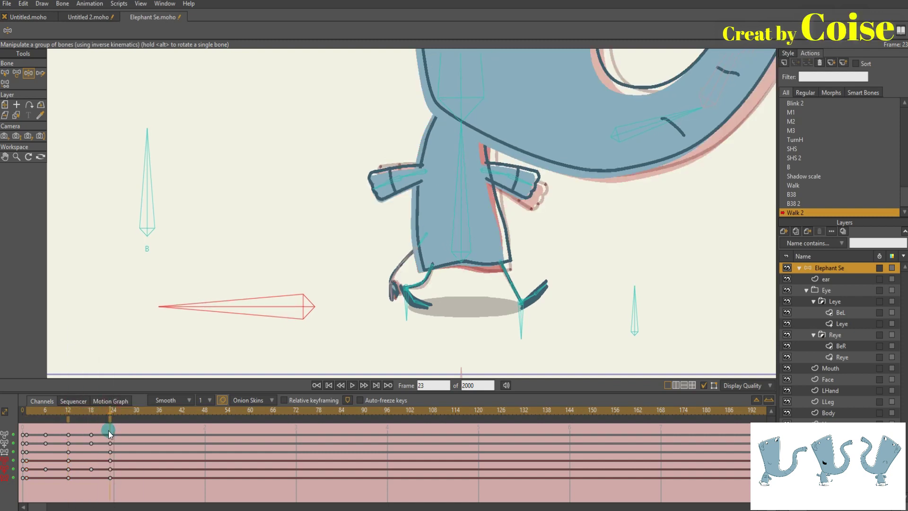
right_click(110, 433)
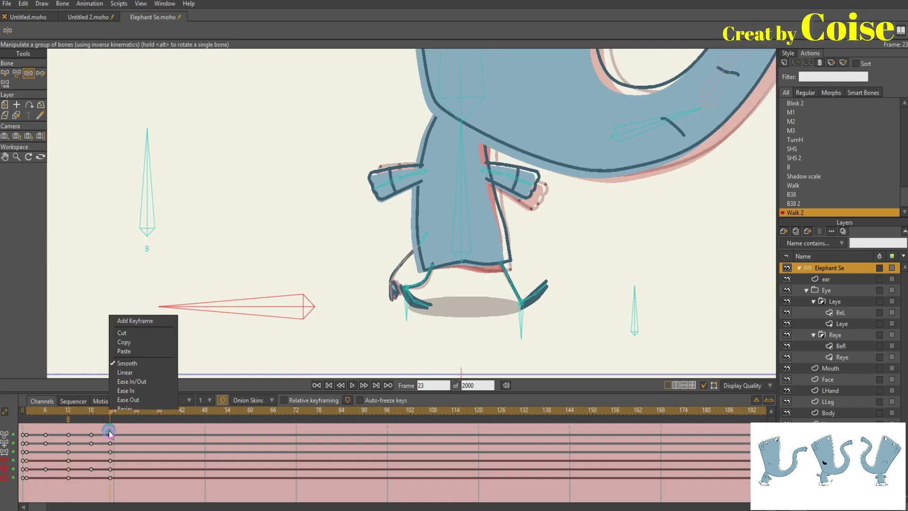
left_click(124, 351)
key("space")
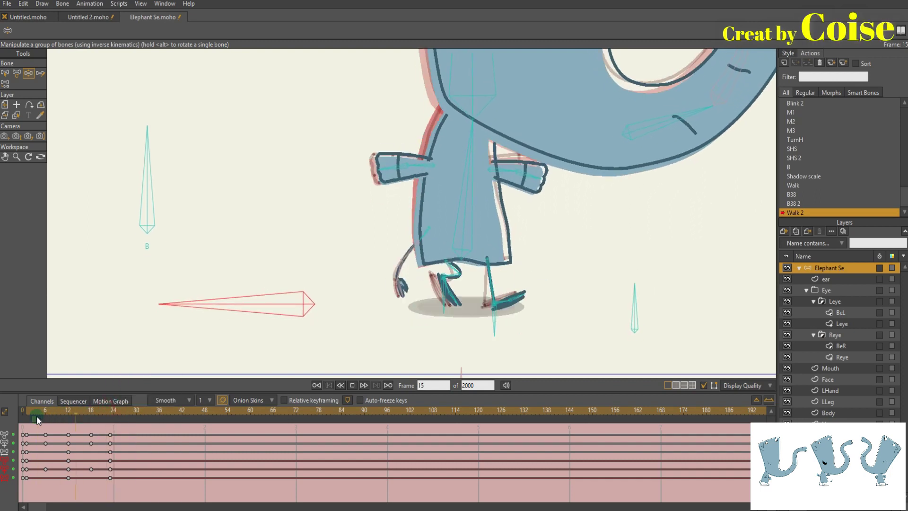
key("space")
Step: Reposition and rotate the feet at frame 18 so the passing pose matches the onion skin of frame 6
left_click_drag(35, 411, 44, 411)
left_click_drag(297, 335, 288, 338)
left_click_drag(49, 417, 90, 416)
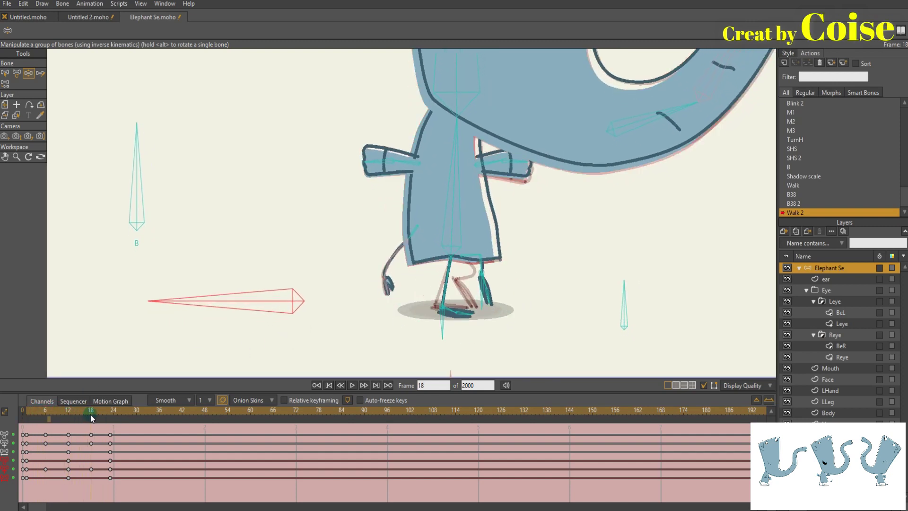
scroll(324, 341, "up", 2)
left_click_drag(475, 327, 470, 311)
scroll(470, 313, "up", 3)
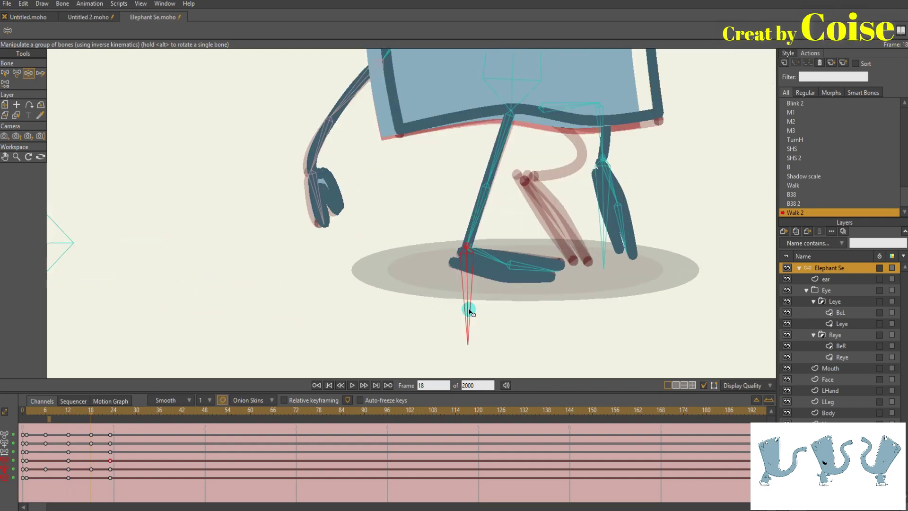
left_click_drag(536, 311, 475, 359)
left_click_drag(537, 295, 467, 312)
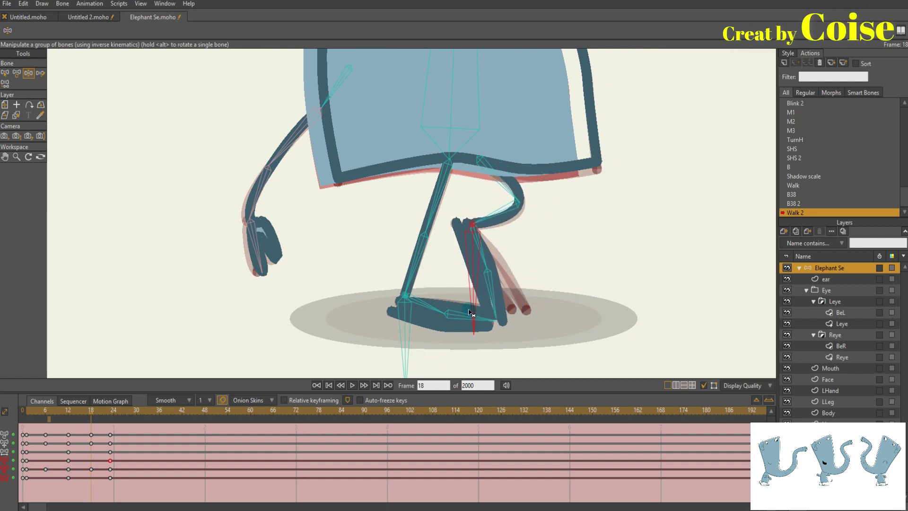
left_click_drag(496, 264, 512, 285)
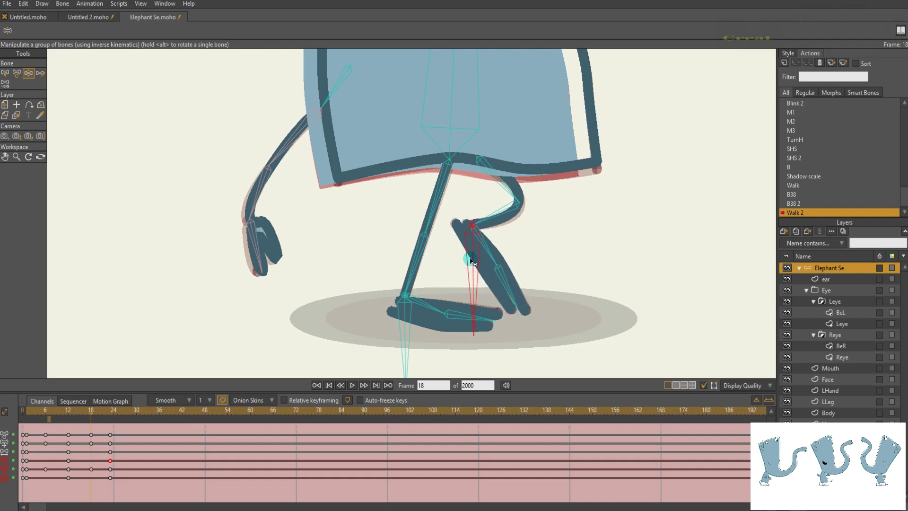
Step: Move the base of the bent leg's upper bone slightly upward into the body at frame 6
left_click_drag(268, 316, 297, 337)
mouse_move(56, 412)
left_mouse_down()
mouse_move(34, 413)
mouse_move(46, 416)
left_mouse_up()
scroll(391, 251, "up", 2)
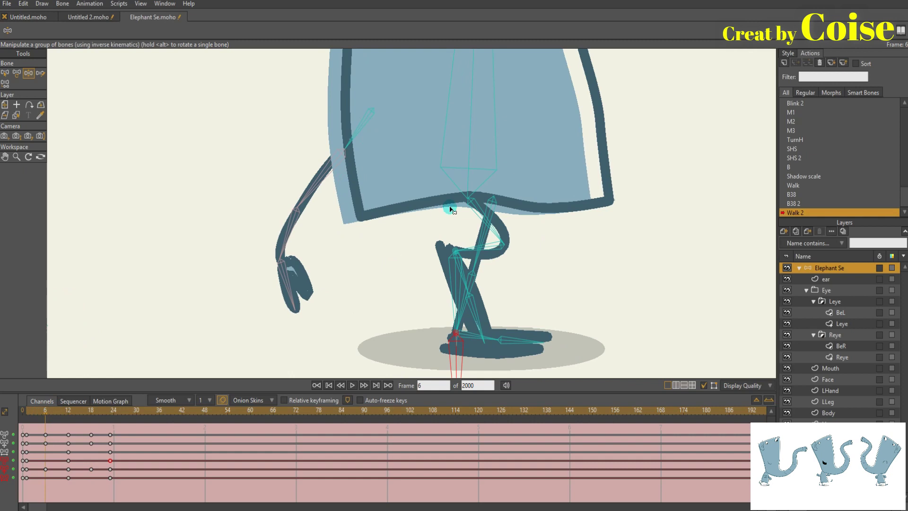
key("t")
left_click(472, 200)
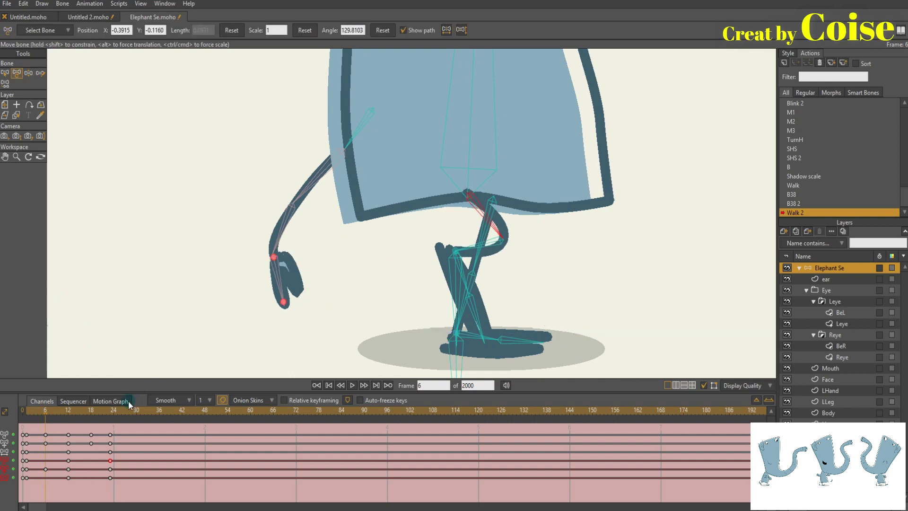
left_click_drag(41, 410, 46, 415)
left_click(140, 361)
left_click_drag(472, 201, 472, 191)
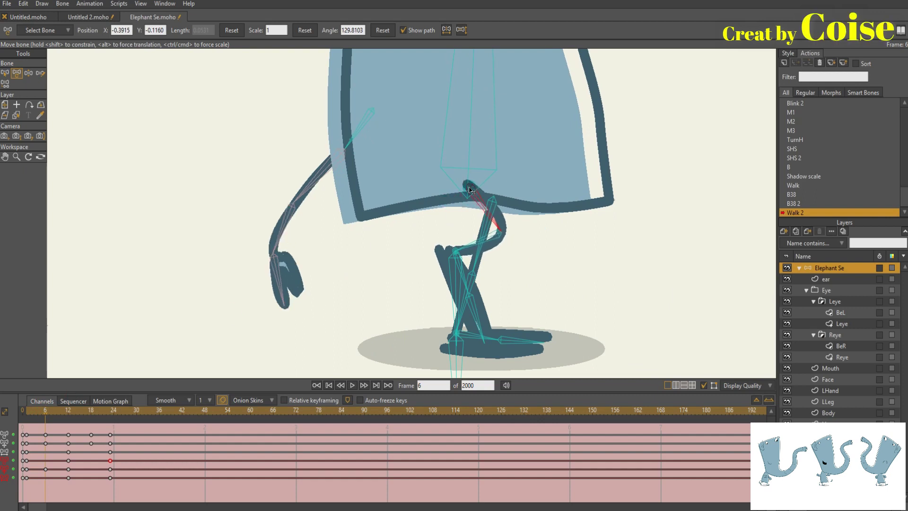
Step: Shift the bent leg's upper bone up and back at frame 18, and play the walk with onion skins off
left_click_drag(39, 411, 92, 414)
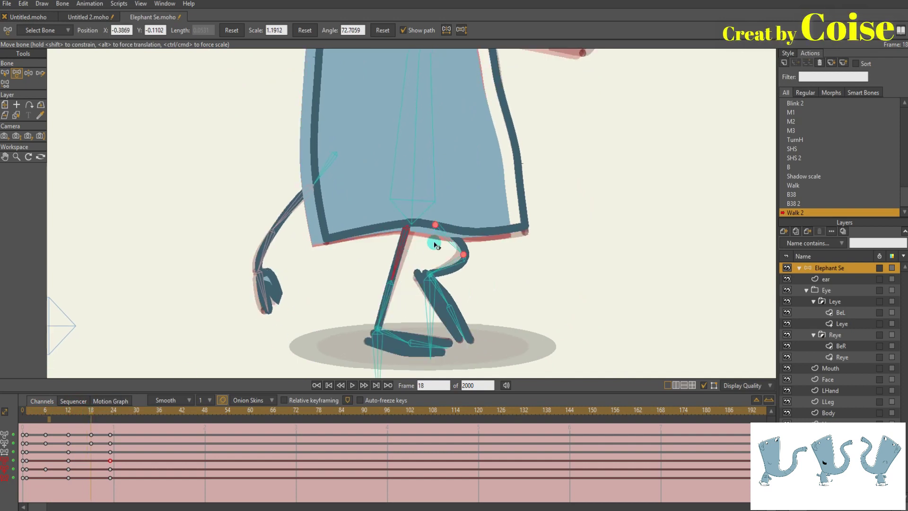
scroll(434, 245, "up", 3)
left_click_drag(437, 214, 427, 204)
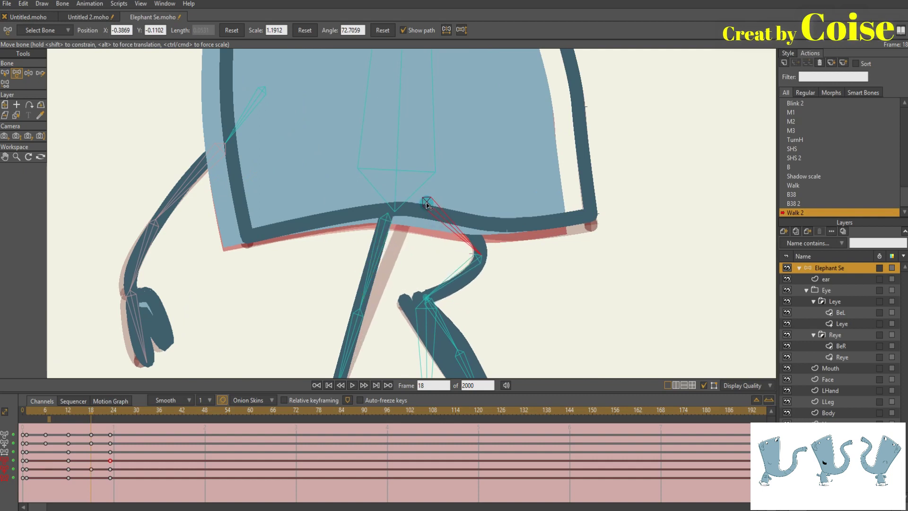
scroll(314, 264, "down", 4)
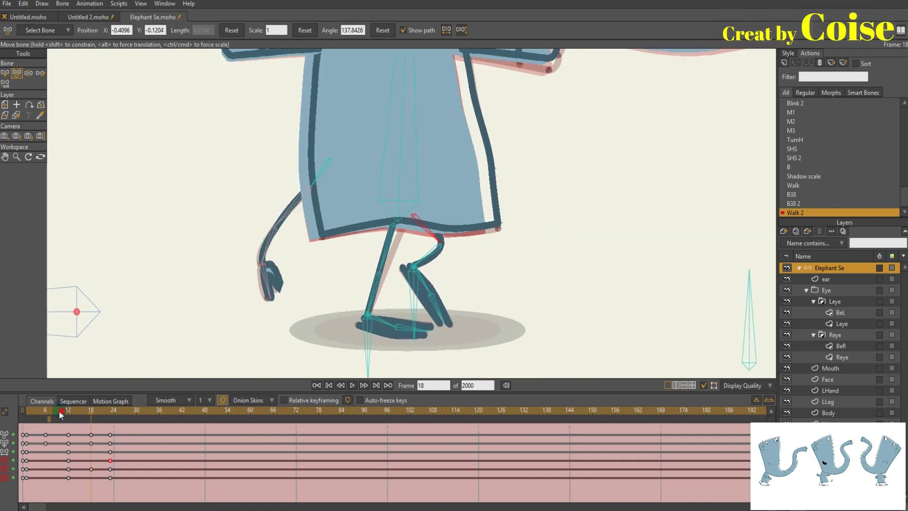
left_click_drag(59, 412, 48, 413)
key("space")
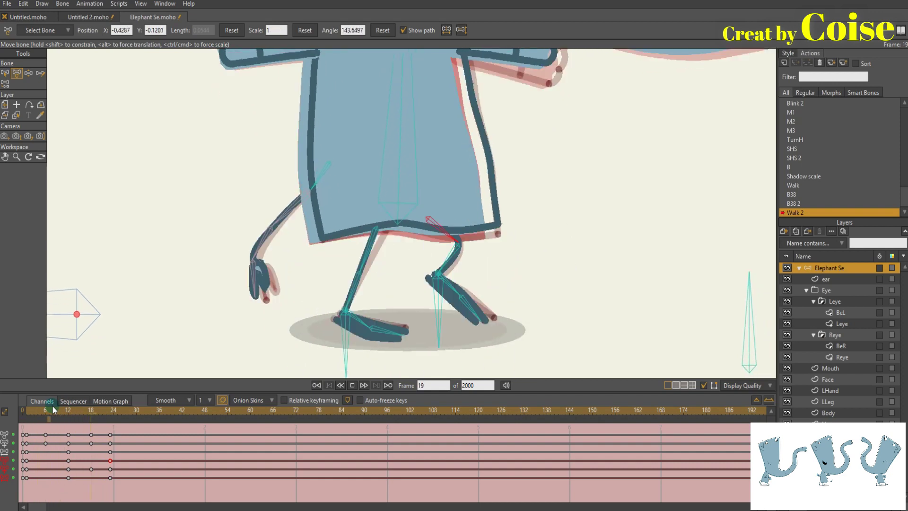
left_click(221, 400)
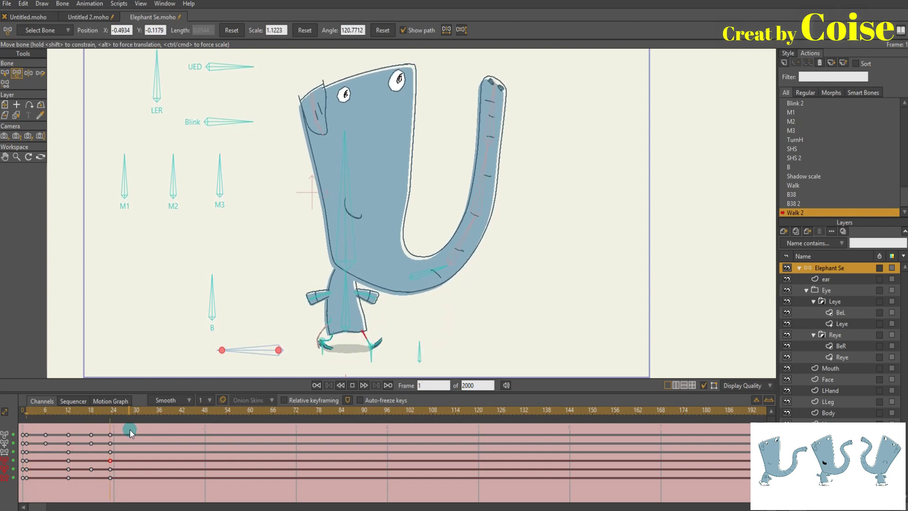
Step: Rotate the B control bone about 45 degrees to the left at frame 1
left_click(42, 410)
left_click_drag(33, 414, 26, 414)
left_click_drag(131, 338, 137, 313)
key("z")
left_click_drag(216, 264, 195, 269)
Step: Turn onion skins back on and rotate the B control bone to the left at frame 12, close to its frame 1 tilt
left_click(223, 400)
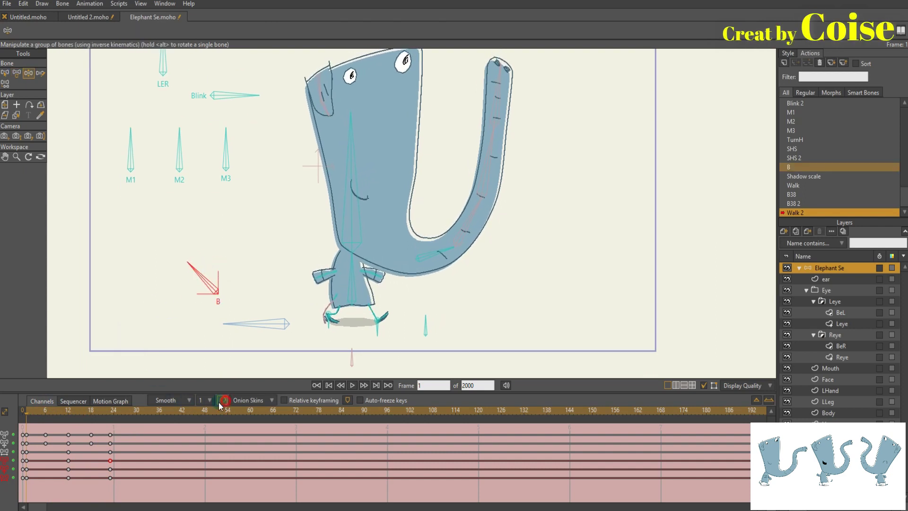
left_click(70, 410)
left_click(211, 279)
left_click_drag(219, 275, 205, 289)
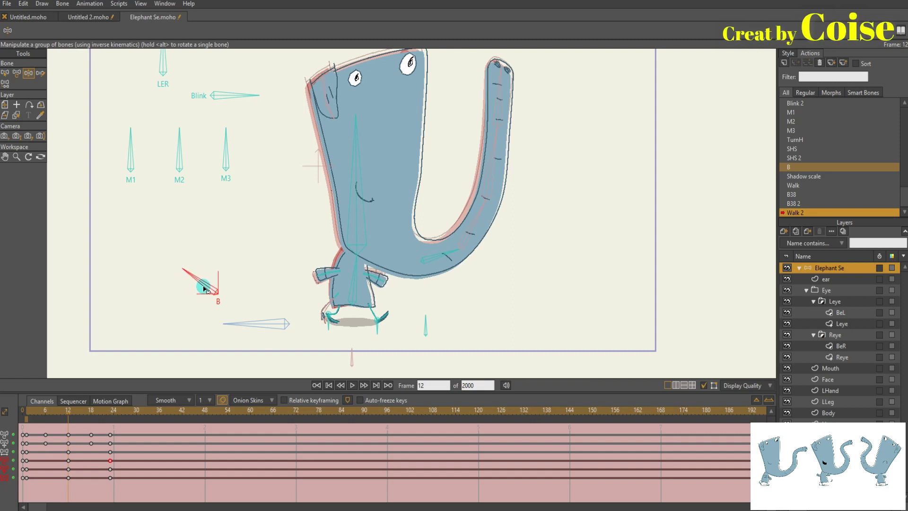
Step: Copy the keyframes at frame 1, paste them at frame 23, and play the loop
left_click_drag(34, 481, 26, 435)
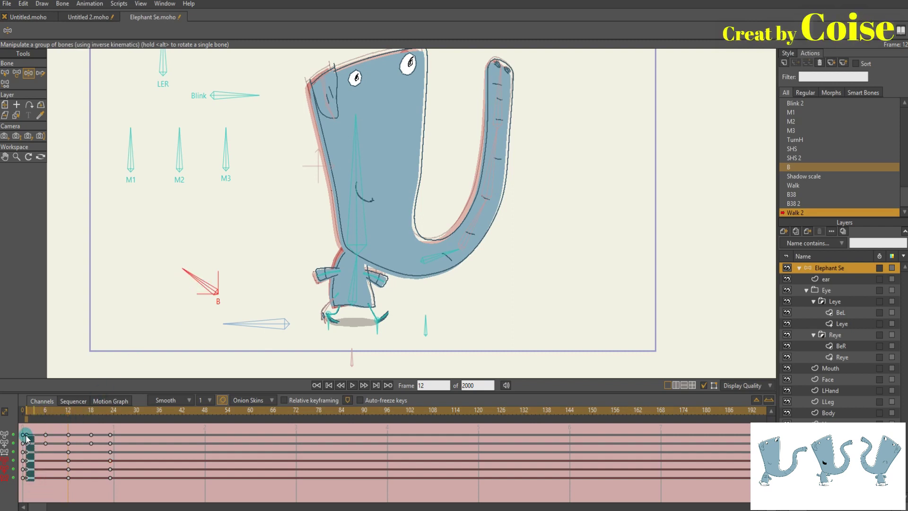
right_click(25, 435)
left_click(35, 342)
left_click(110, 435)
right_click(111, 435)
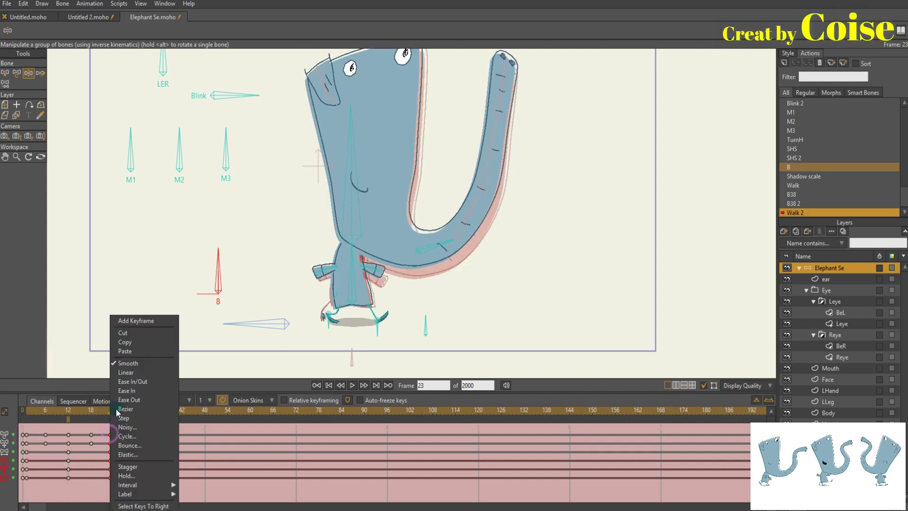
left_click(134, 351)
left_click_drag(107, 410, 37, 413)
key("space")
Step: Rotate the B control bone back the opposite way at the passing poses on frames 6 and 18
left_click(45, 411)
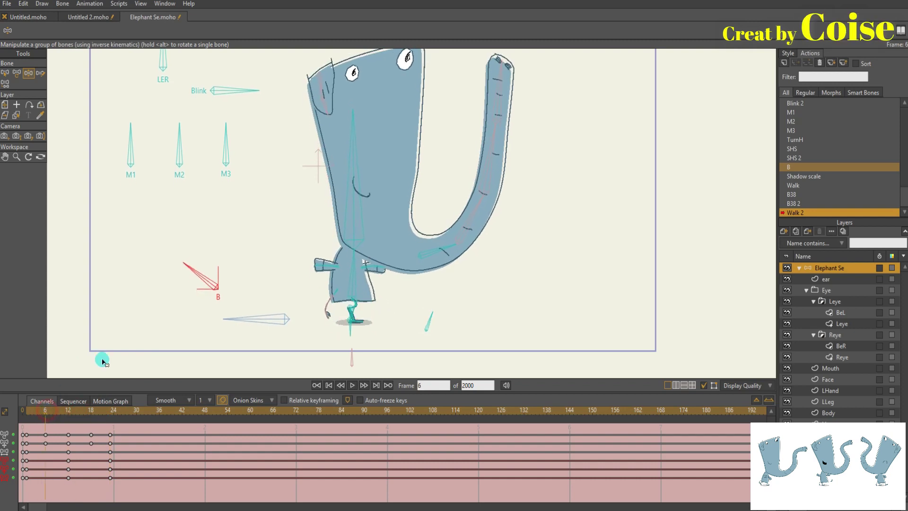
left_click(93, 409)
left_click_drag(198, 265, 263, 243)
Step: Play the walk loop without onion skins and review the body bounce with the whole elephant in view
left_click_drag(75, 412, 31, 418)
key("space")
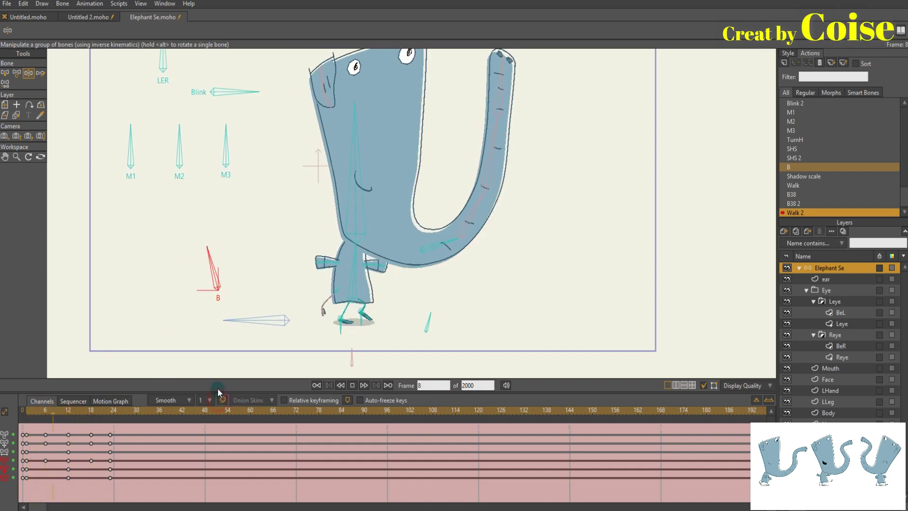
scroll(156, 336, "down", 1)
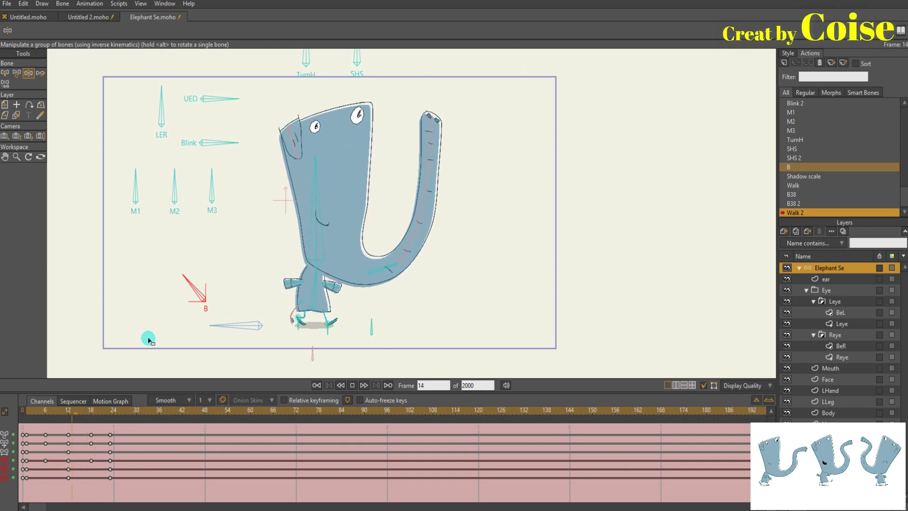
left_click(76, 432)
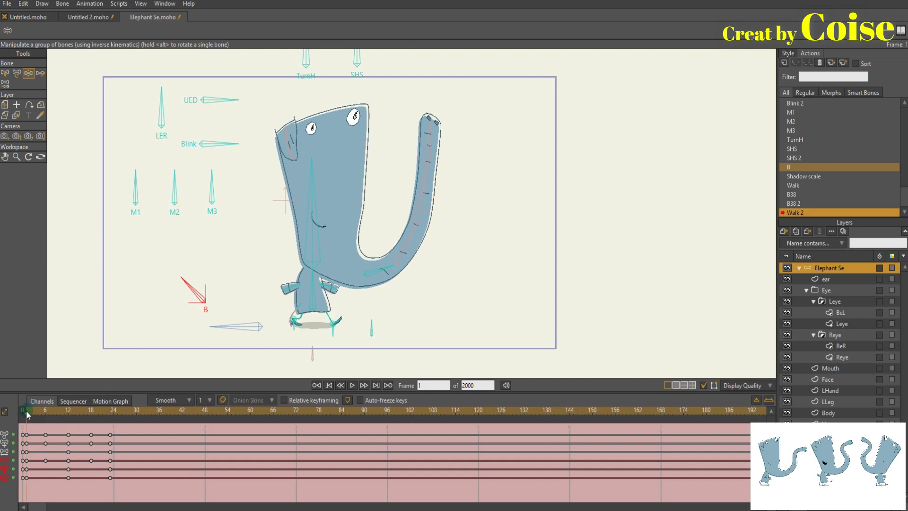
mouse_move(43, 412)
left_mouse_down()
mouse_move(68, 416)
mouse_move(37, 422)
left_mouse_up()
key("space")
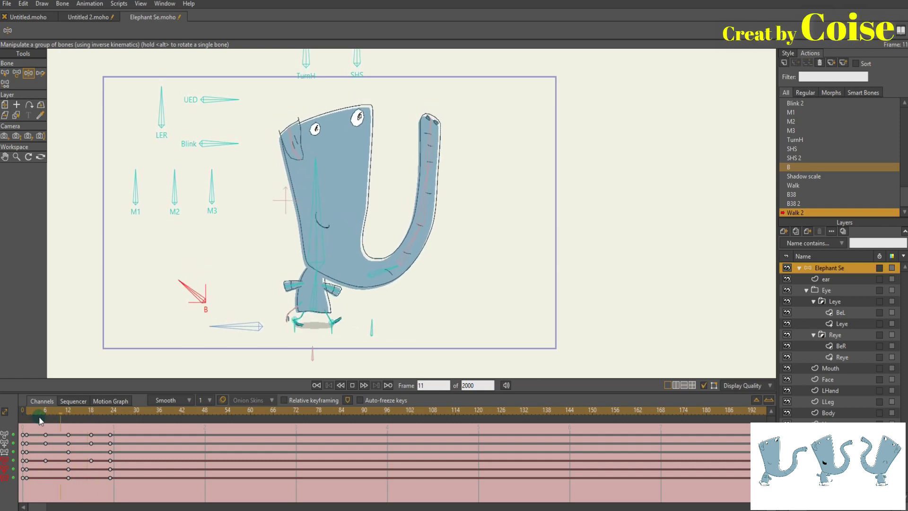
left_click_drag(304, 341, 328, 345)
left_click_drag(384, 311, 419, 328)
scroll(410, 312, "up", 1)
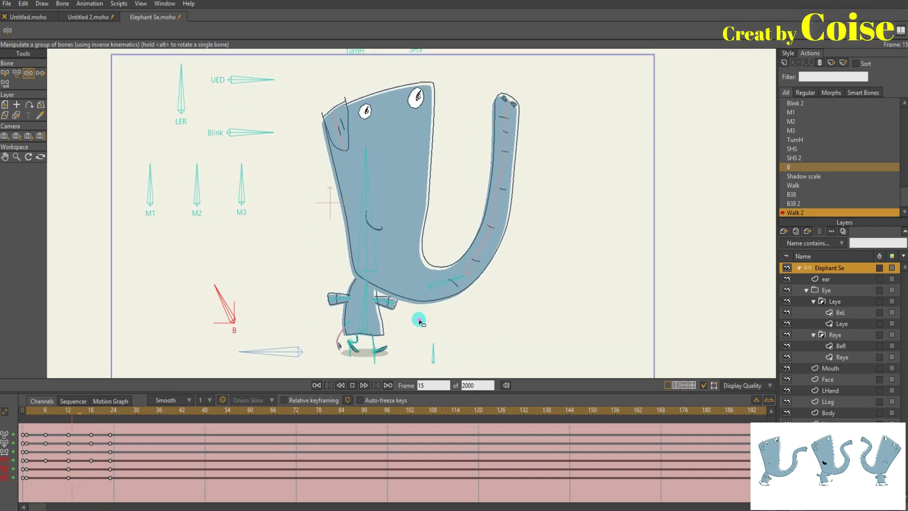
scroll(419, 322, "down", 2)
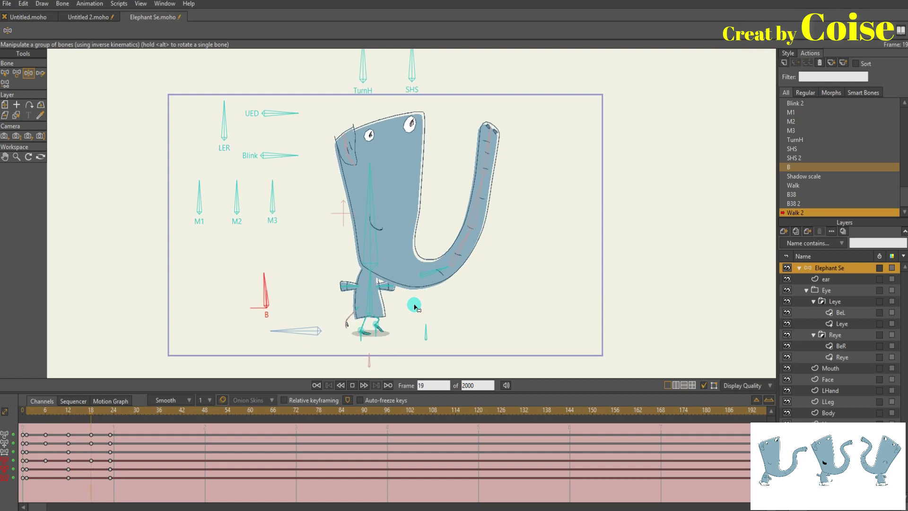
scroll(414, 307, "up", 1)
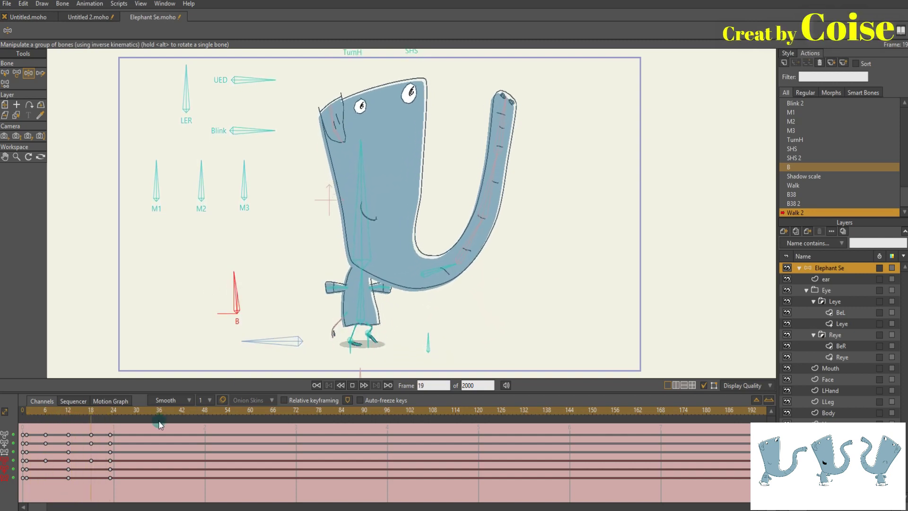
left_click(121, 475)
left_click_drag(120, 475, 109, 433)
right_click(110, 435)
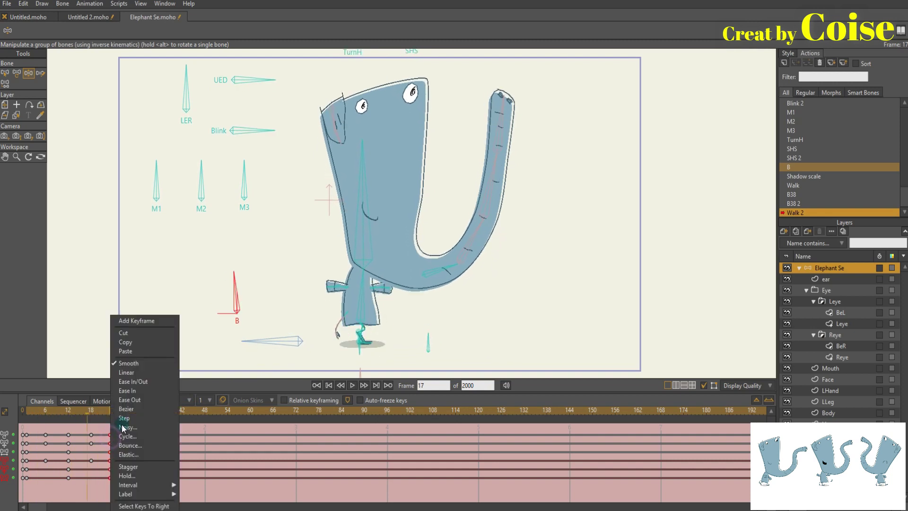
left_click(208, 416)
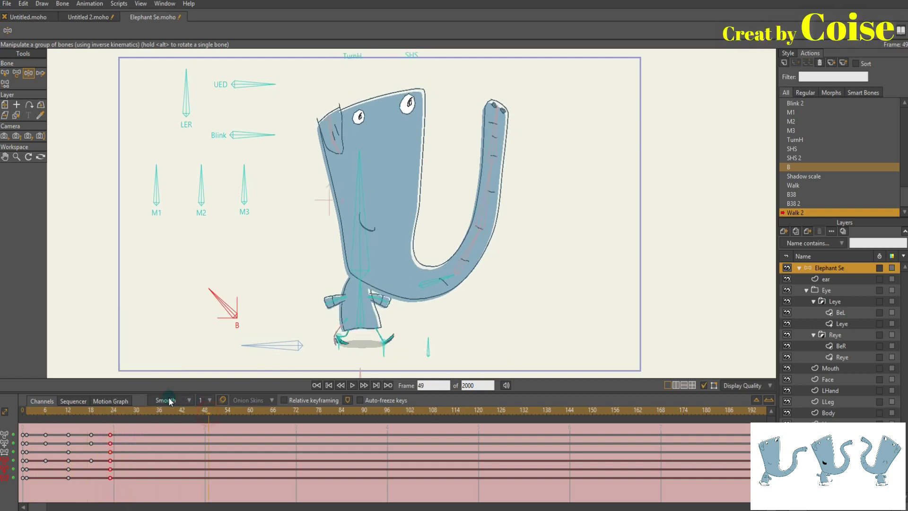
Step: At frame 0, select the LER, UED, Blink, M1, M2, M3 and TurnH control bones and delete all their keyframes from Walk 2
left_click_drag(109, 418, 22, 413)
scroll(124, 343, "down", 2)
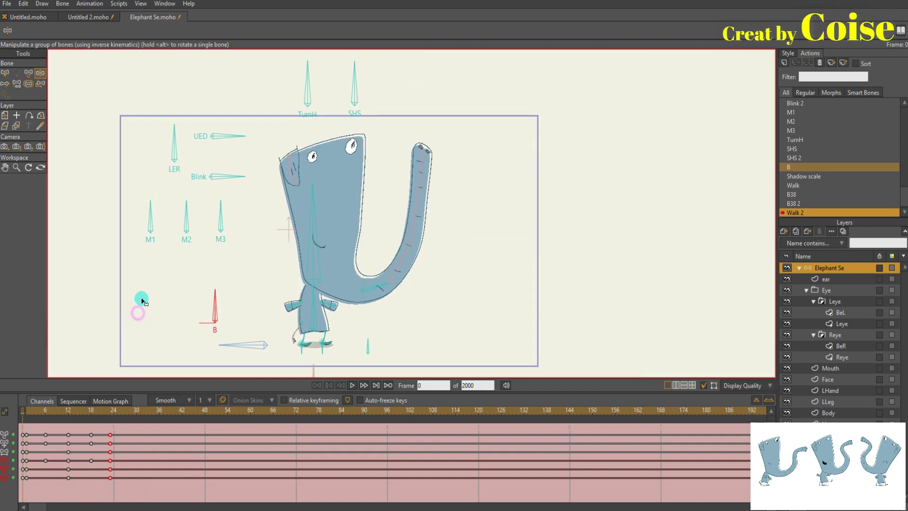
key("b")
left_click_drag(122, 137, 237, 246)
left_click(296, 89, "shift")
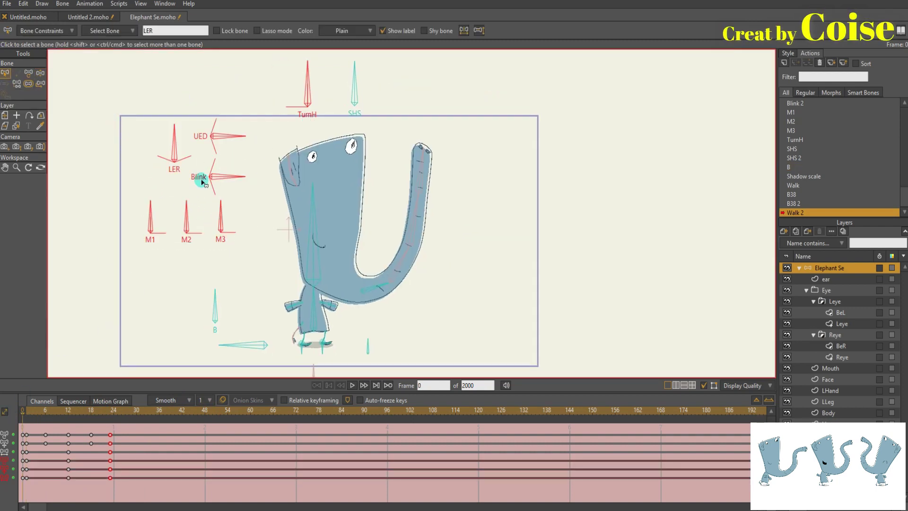
left_click_drag(122, 481, 12, 458)
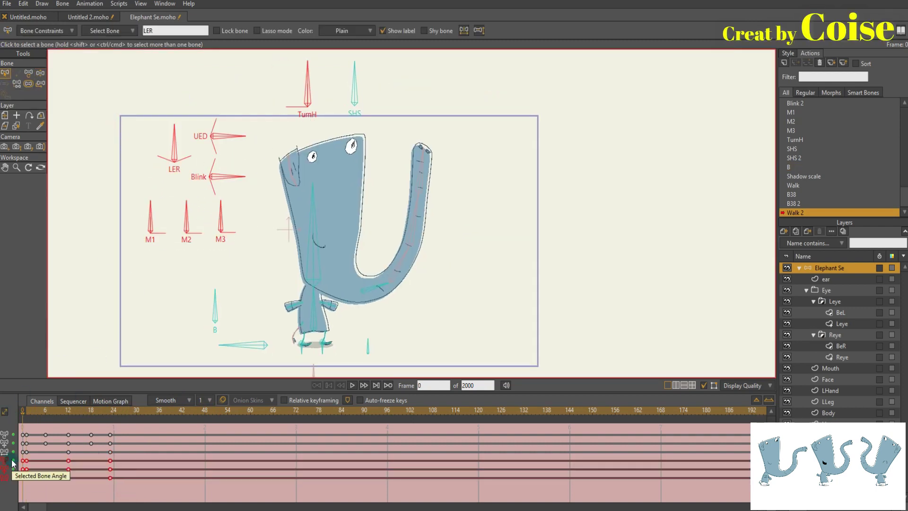
key("Delete")
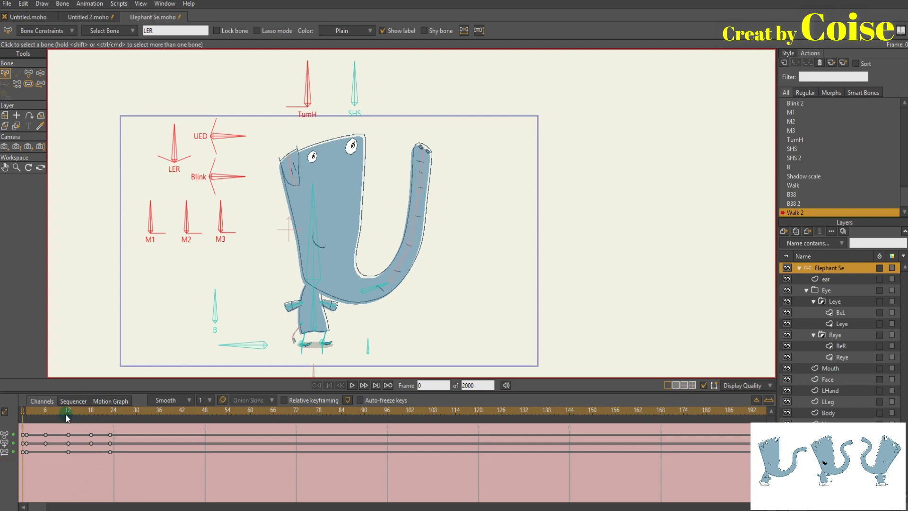
Step: Set the frame 23 keyframes to Cycle interpolation back to absolute frame 1 and play the loop
key("space")
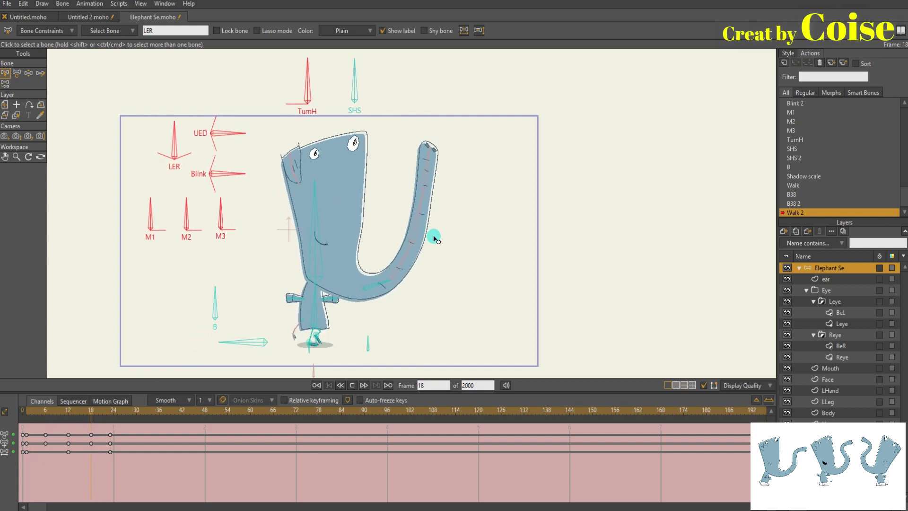
left_click_drag(129, 461, 110, 431)
right_click(111, 433)
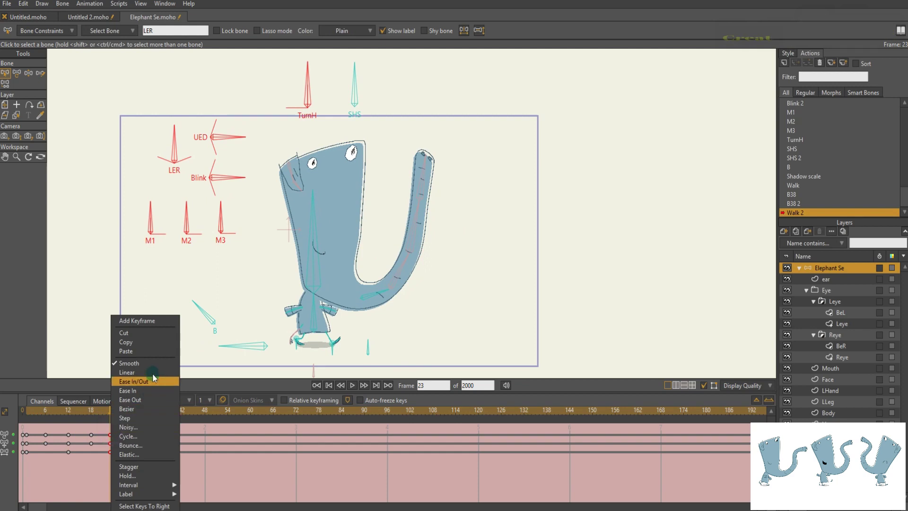
left_click(153, 436)
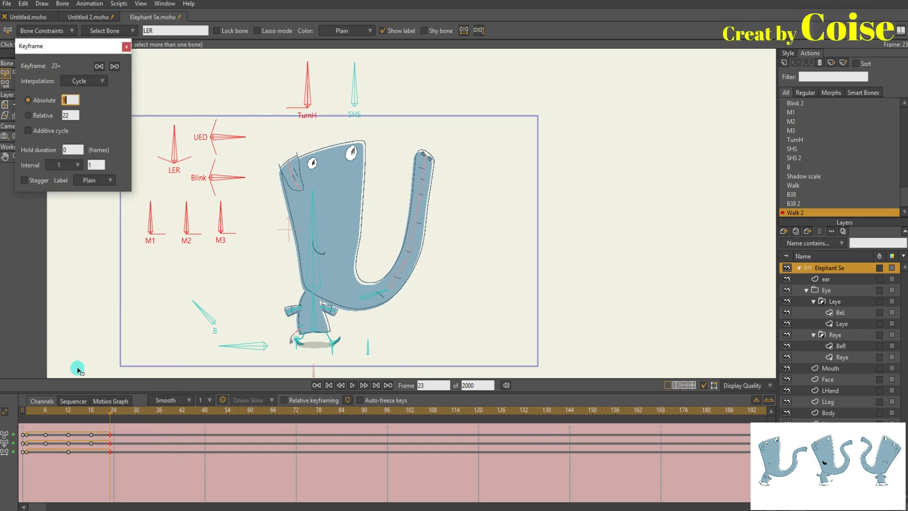
left_click(127, 46)
key("space")
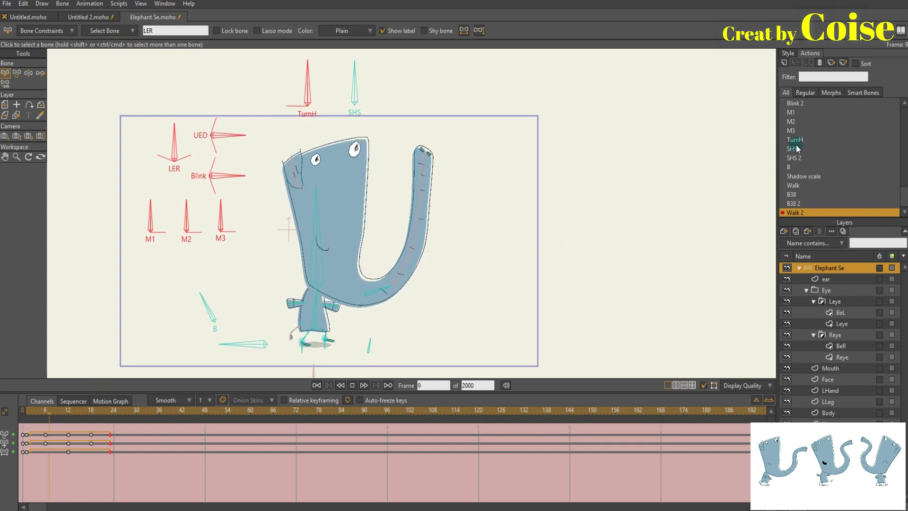
Step: Leave the Walk 2 action and return to the mainline timeline
right_click(866, 154)
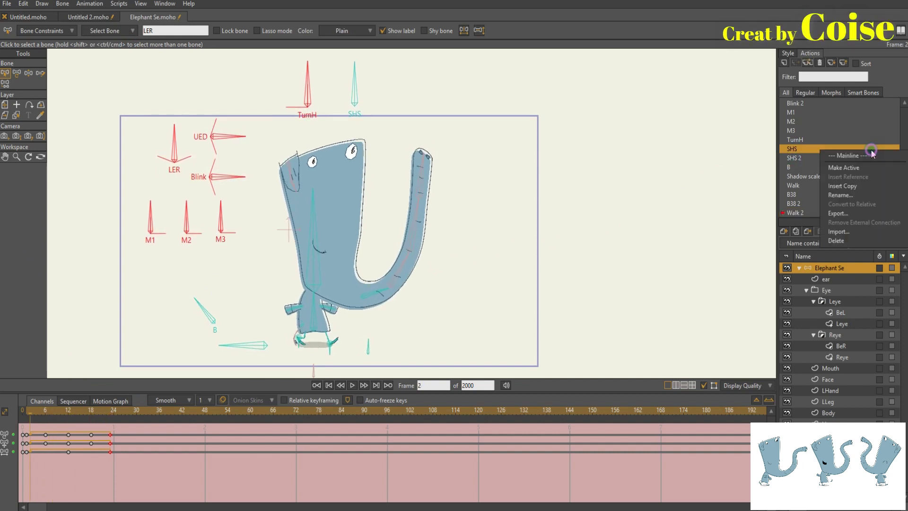
left_click(853, 156)
key("space")
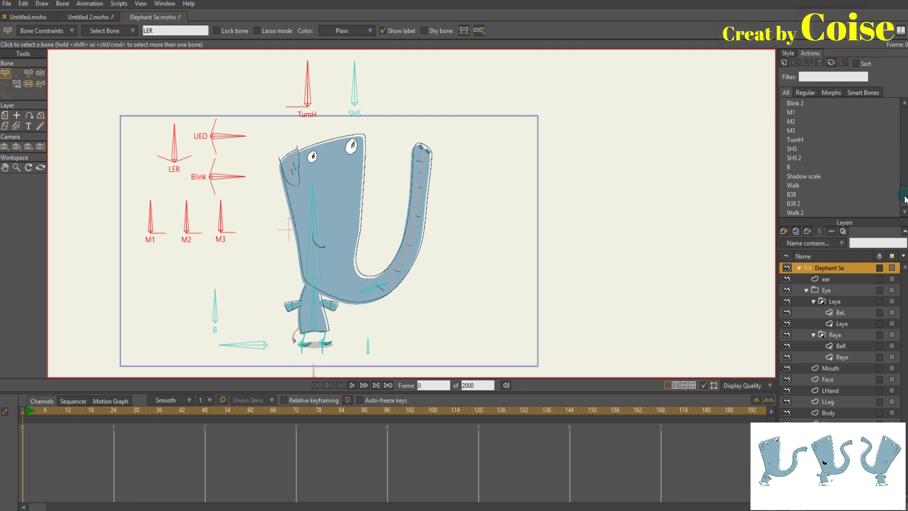
Step: Activate the earlier Walk action, review its playback with the bones hidden, and return to the mainline
double_click(794, 185)
key("space")
left_click(704, 385)
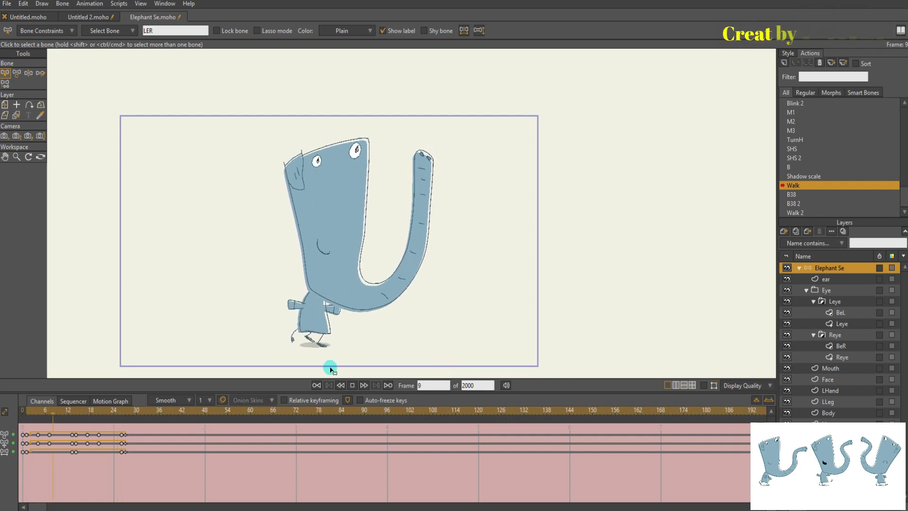
key("space")
right_click(874, 140)
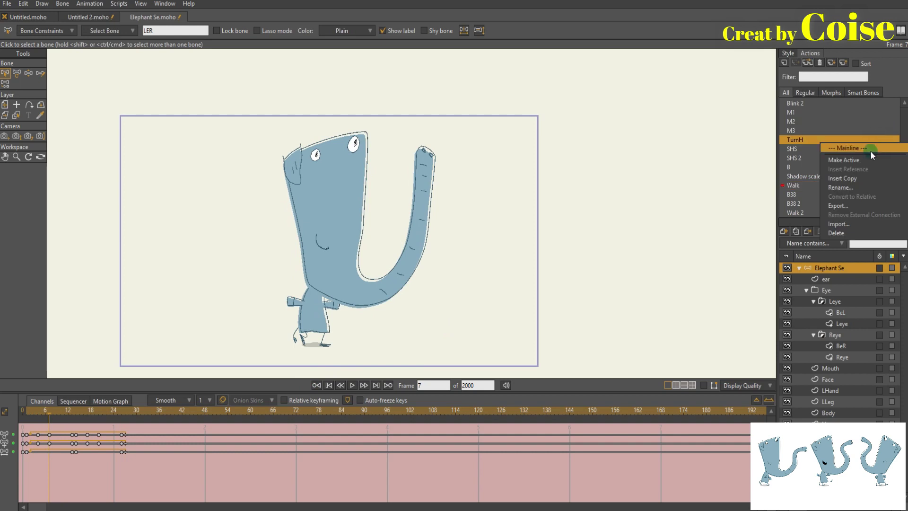
left_click(871, 149)
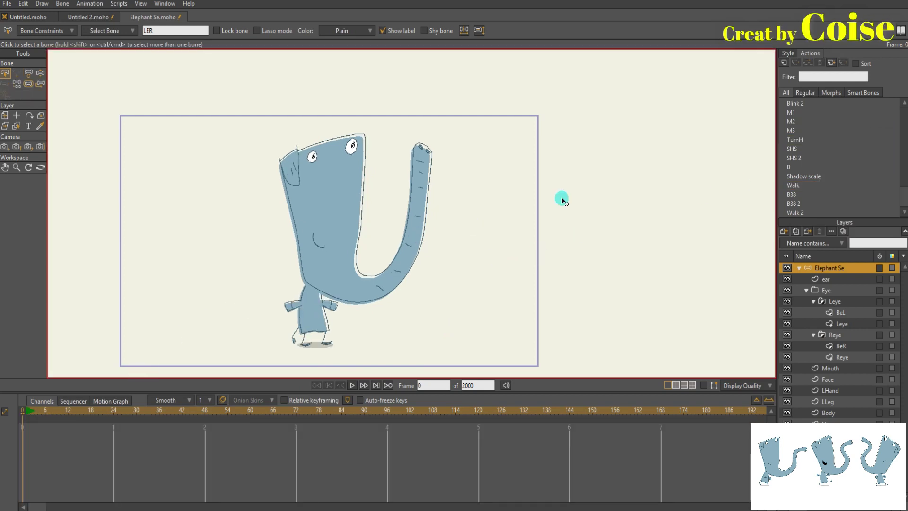